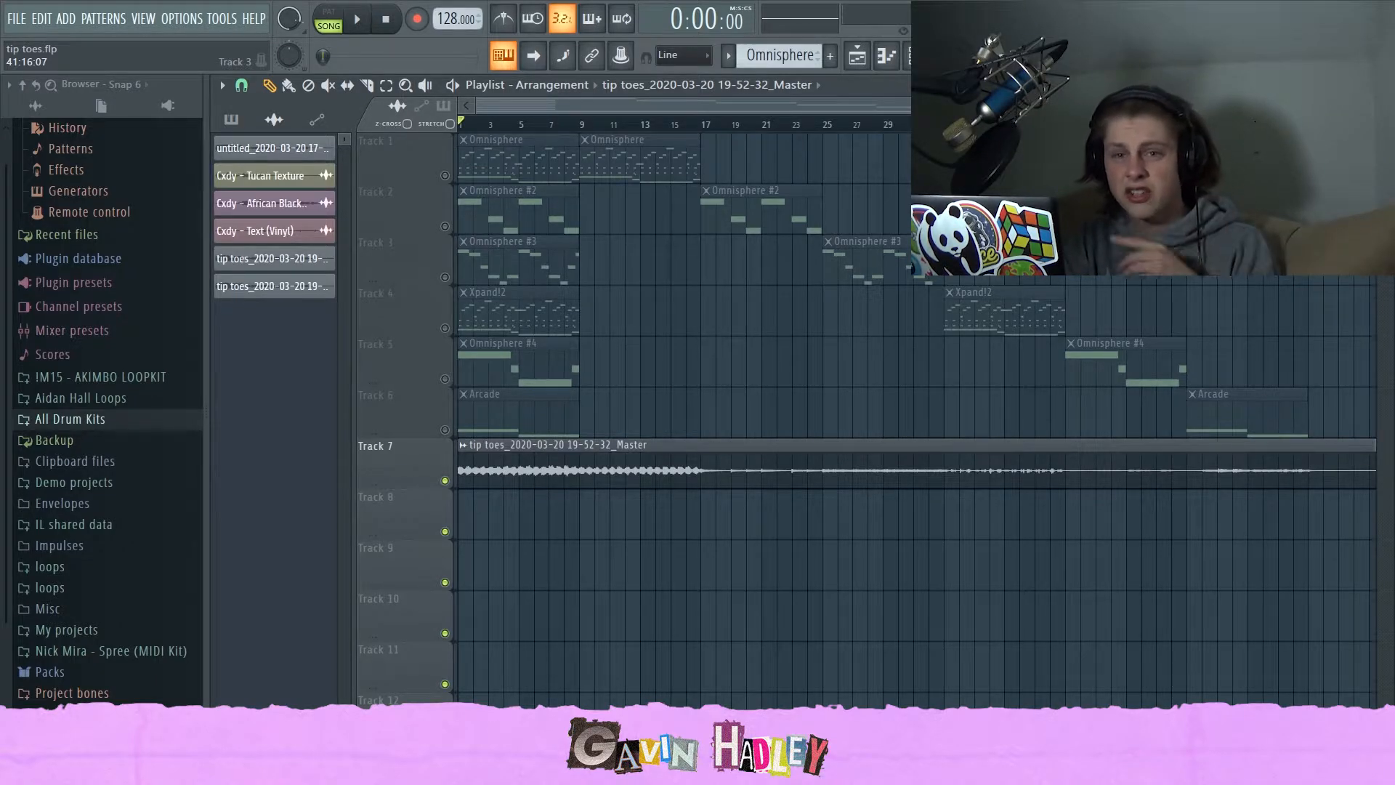
- Check the sample settings of the tip toes Master audio clip and mute its playlist track, Track 7
left_click(598, 451)
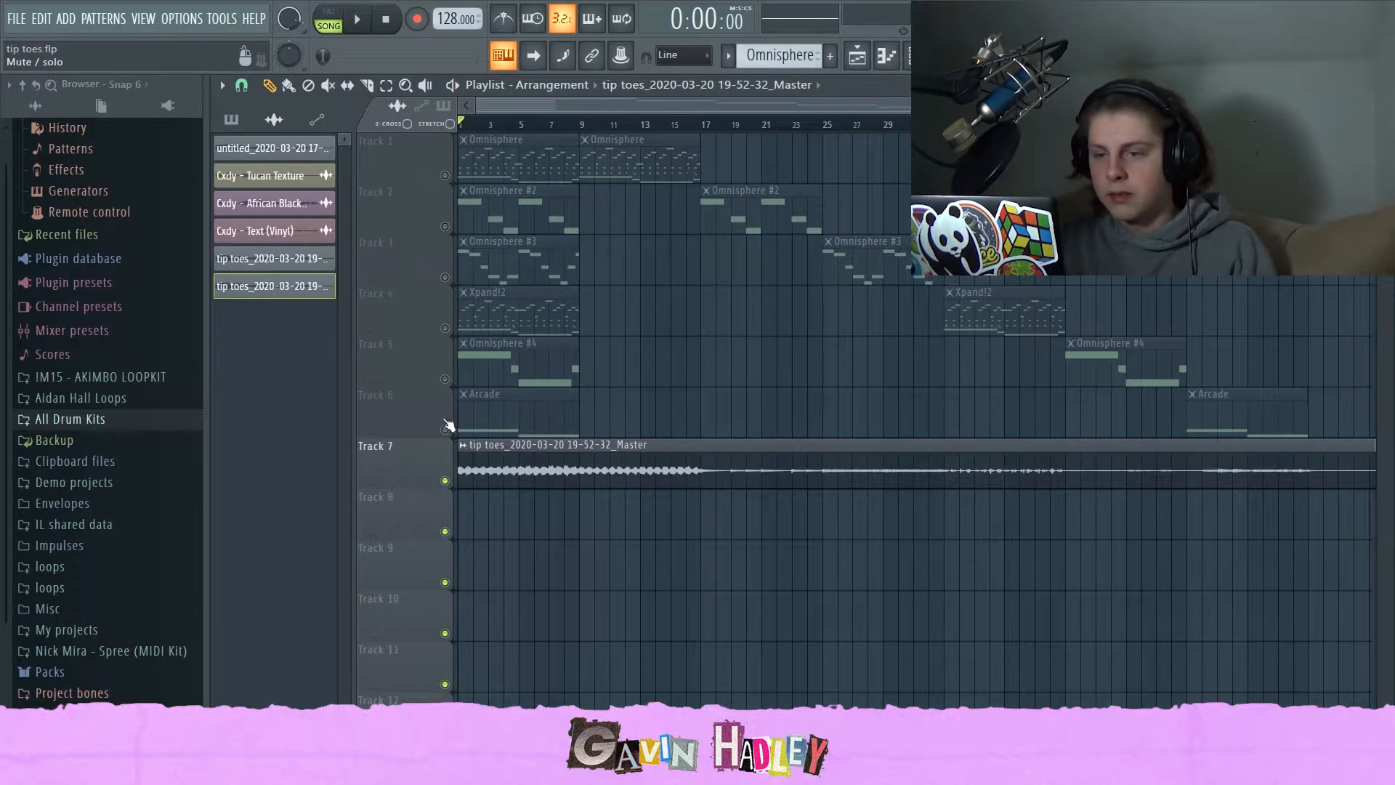
double_click(478, 475)
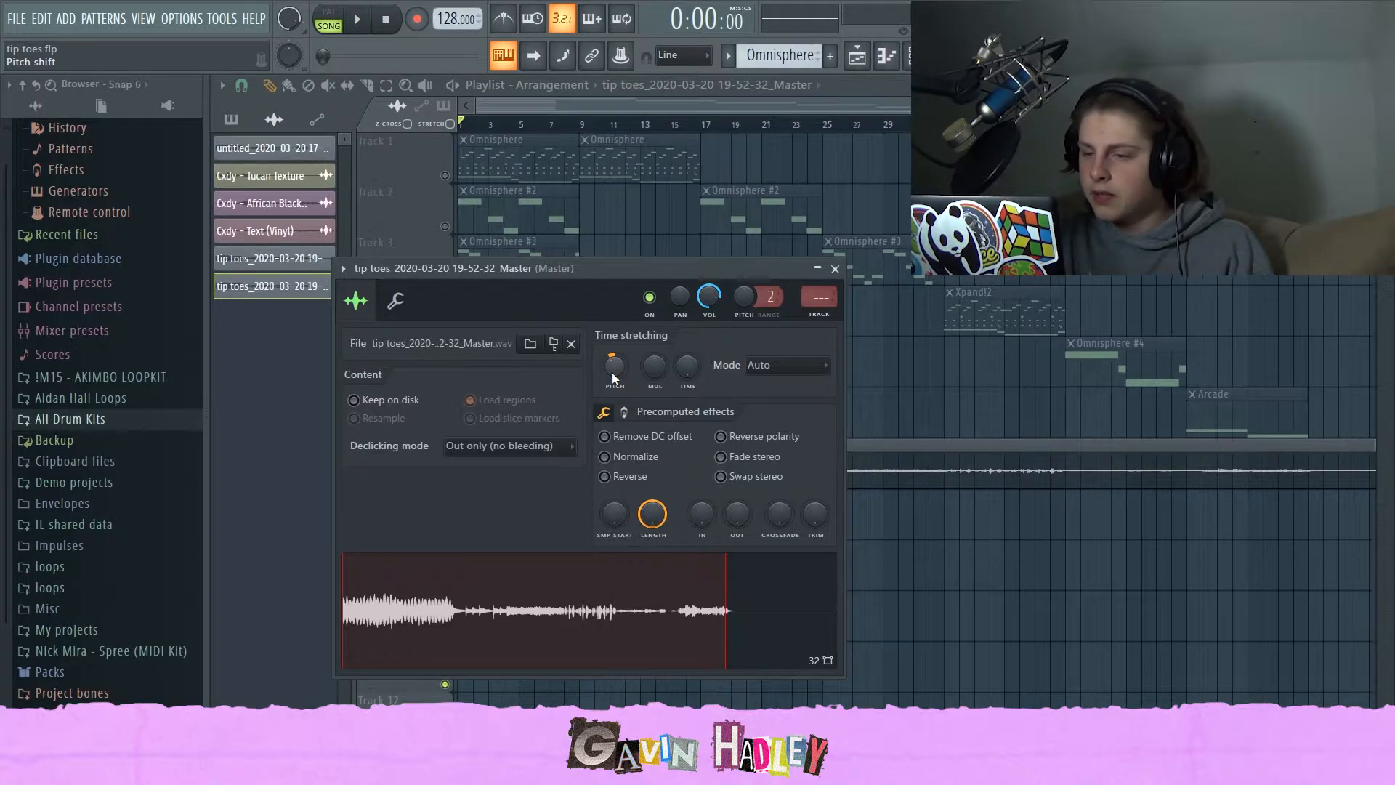
left_click(590, 109)
left_click(448, 483)
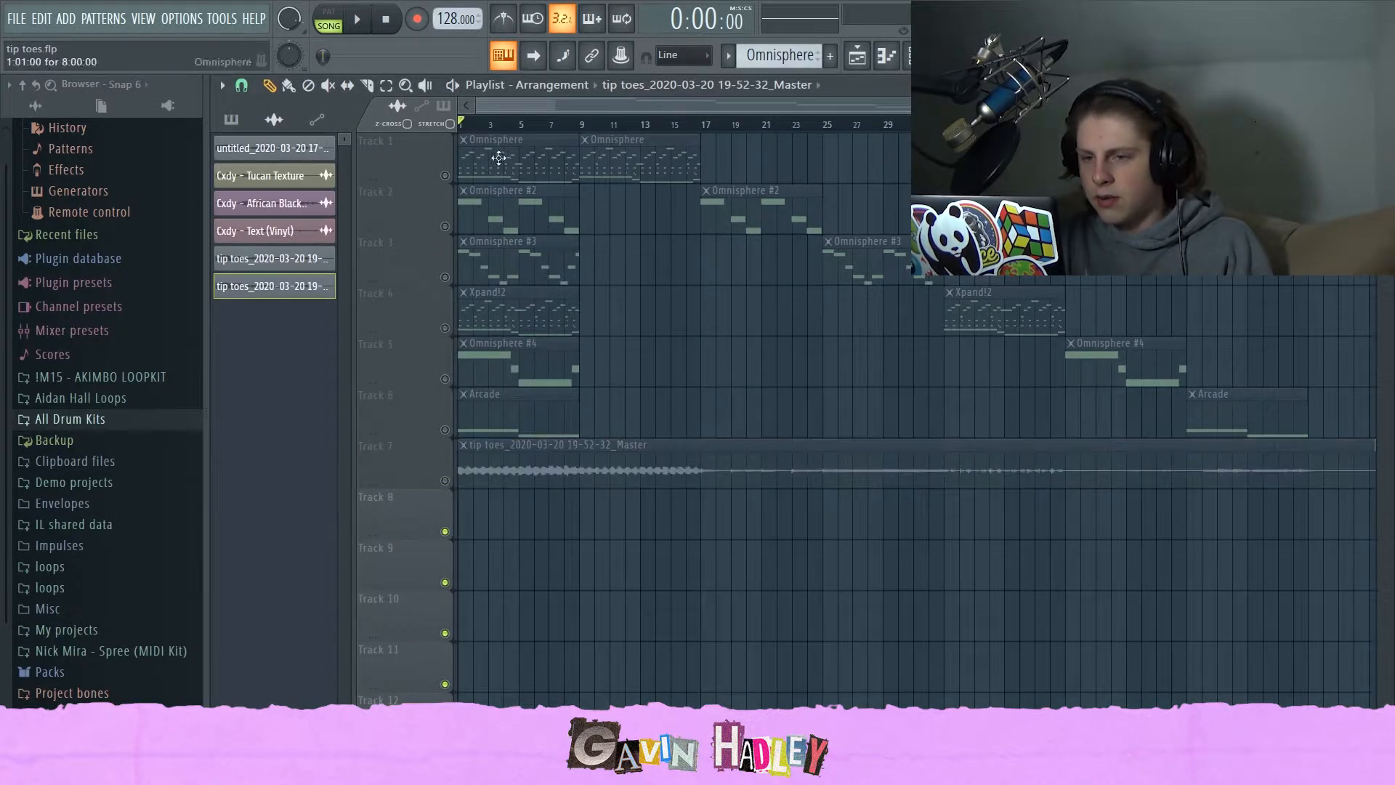
- Open the first Omnisphere clip on Track 1 in the piano roll and show its full note pattern
left_click(537, 125)
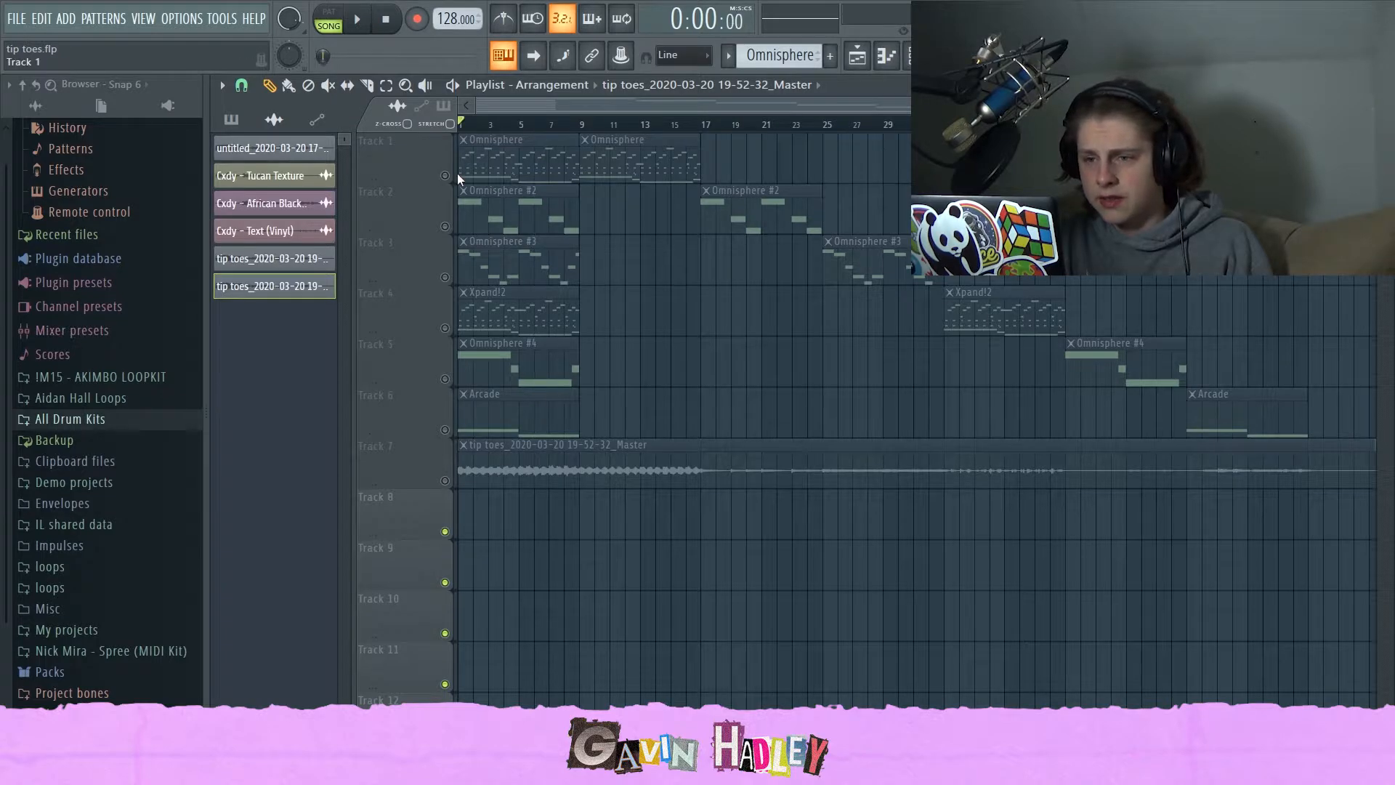
double_click(521, 160)
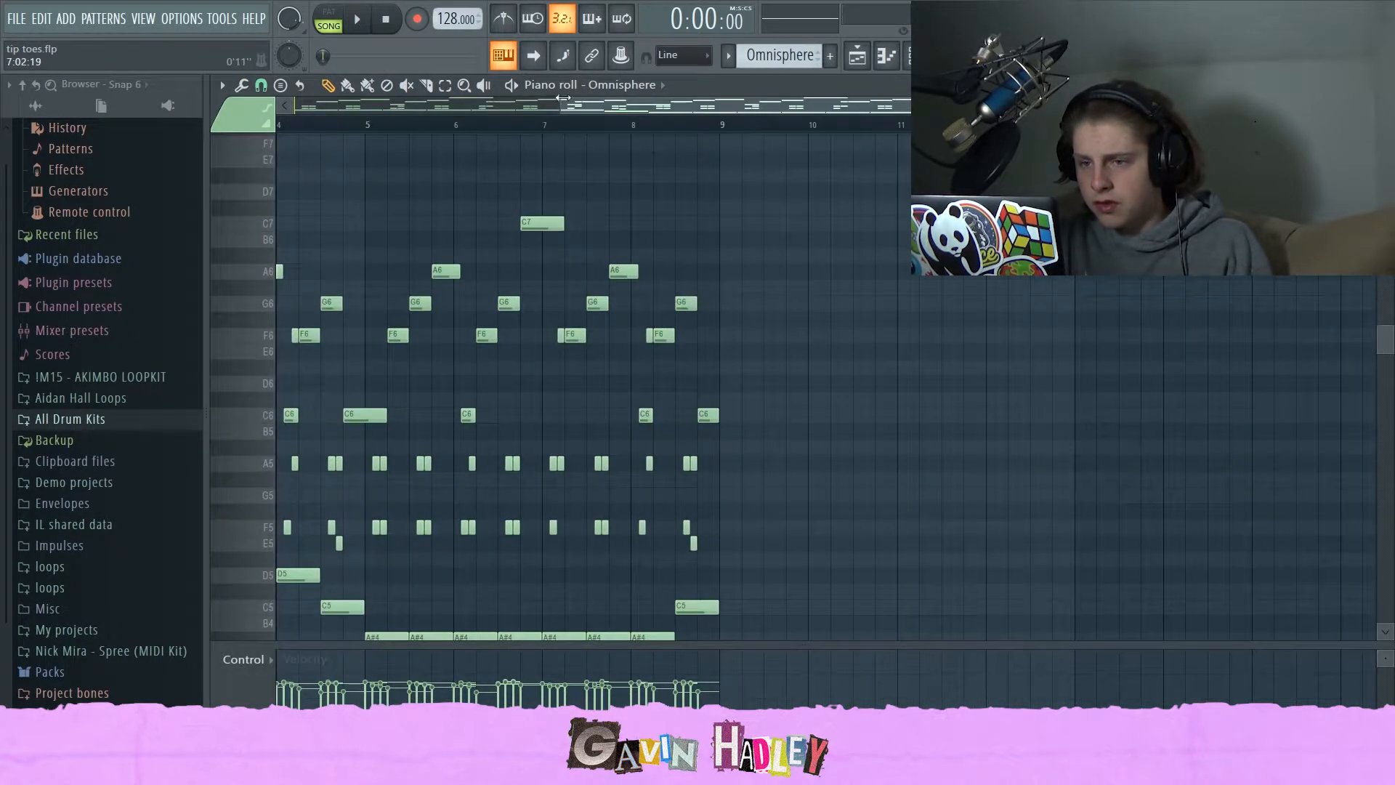
left_click_drag(564, 97, 140, 84)
- Show the channel rack and the mixer, and bring up the effects chain of the Omnisphere mixer track
left_click(916, 56)
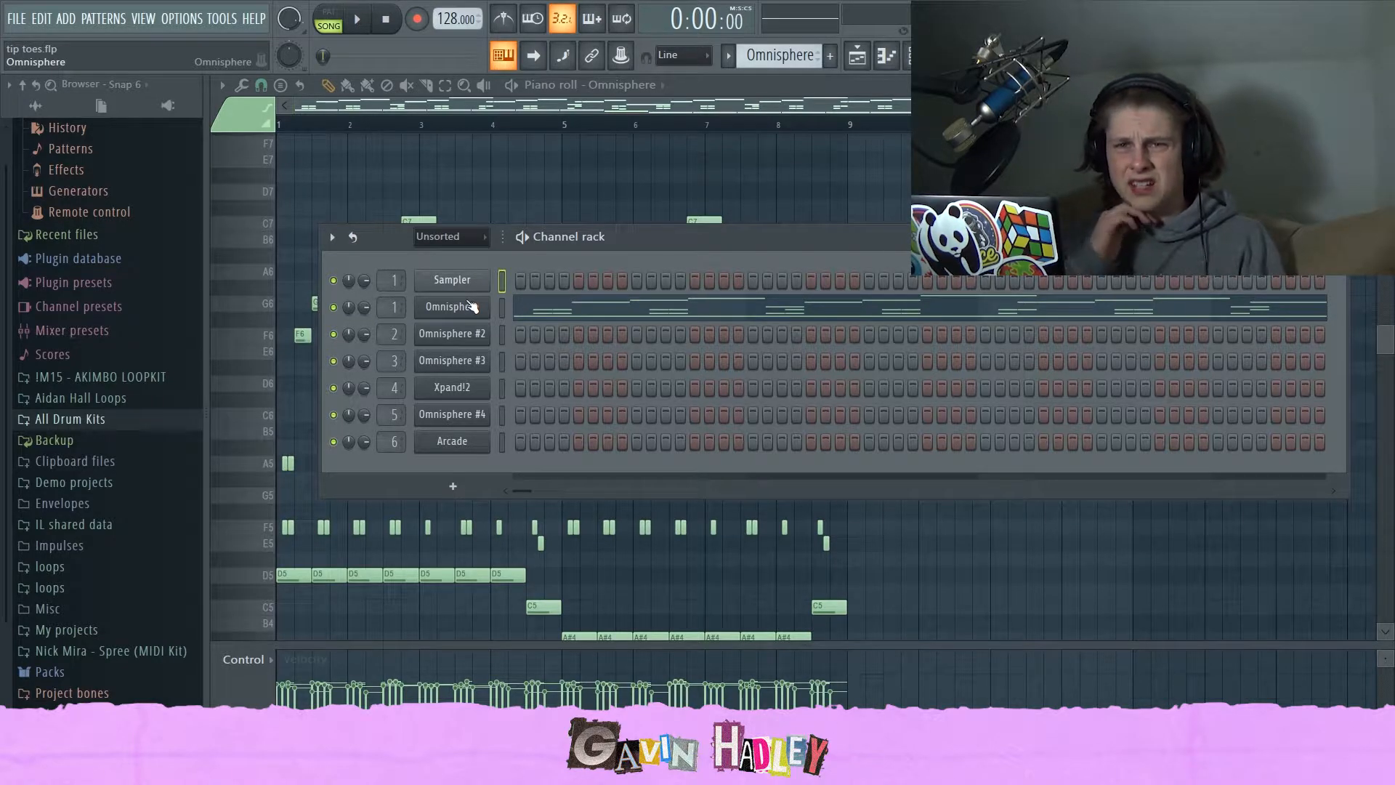
key("F9")
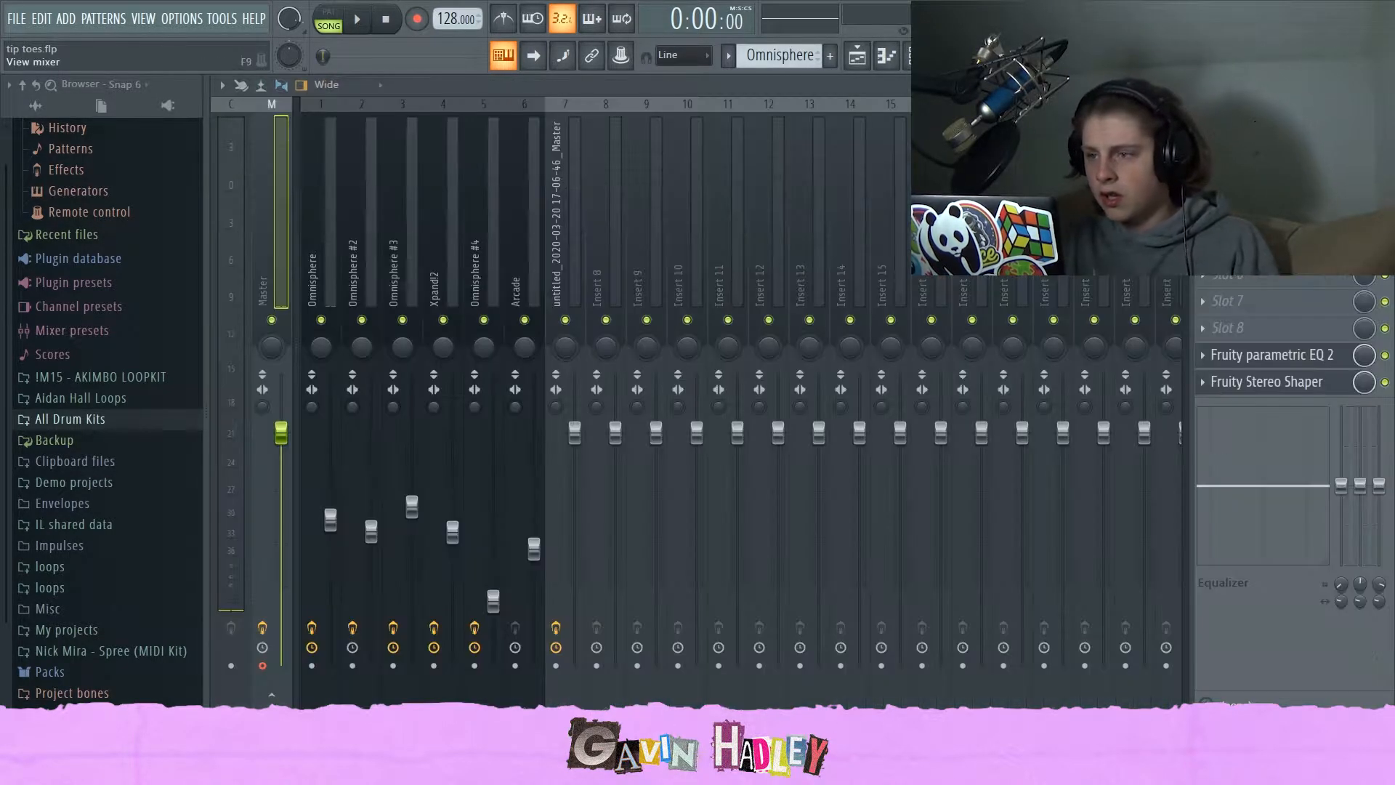
left_click(367, 228)
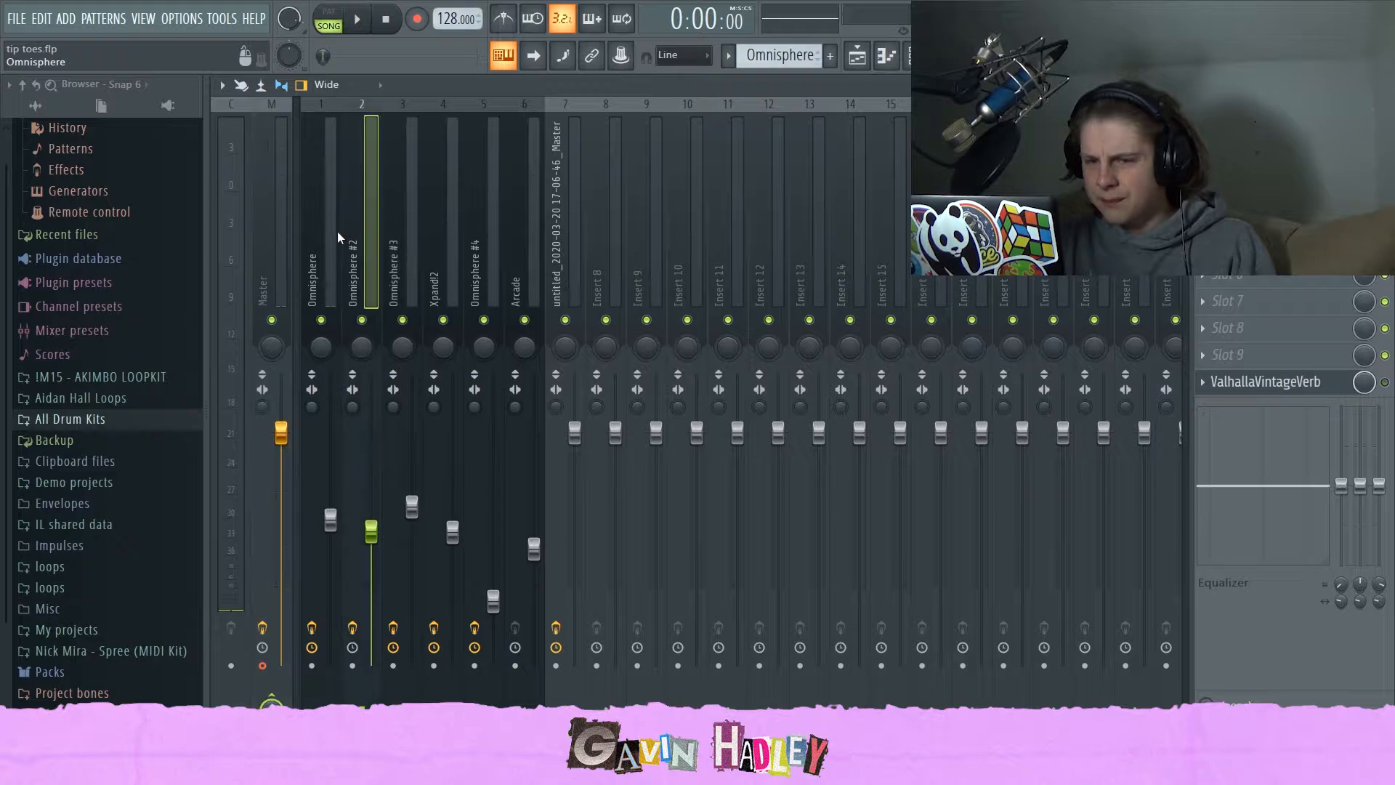
left_click(337, 231)
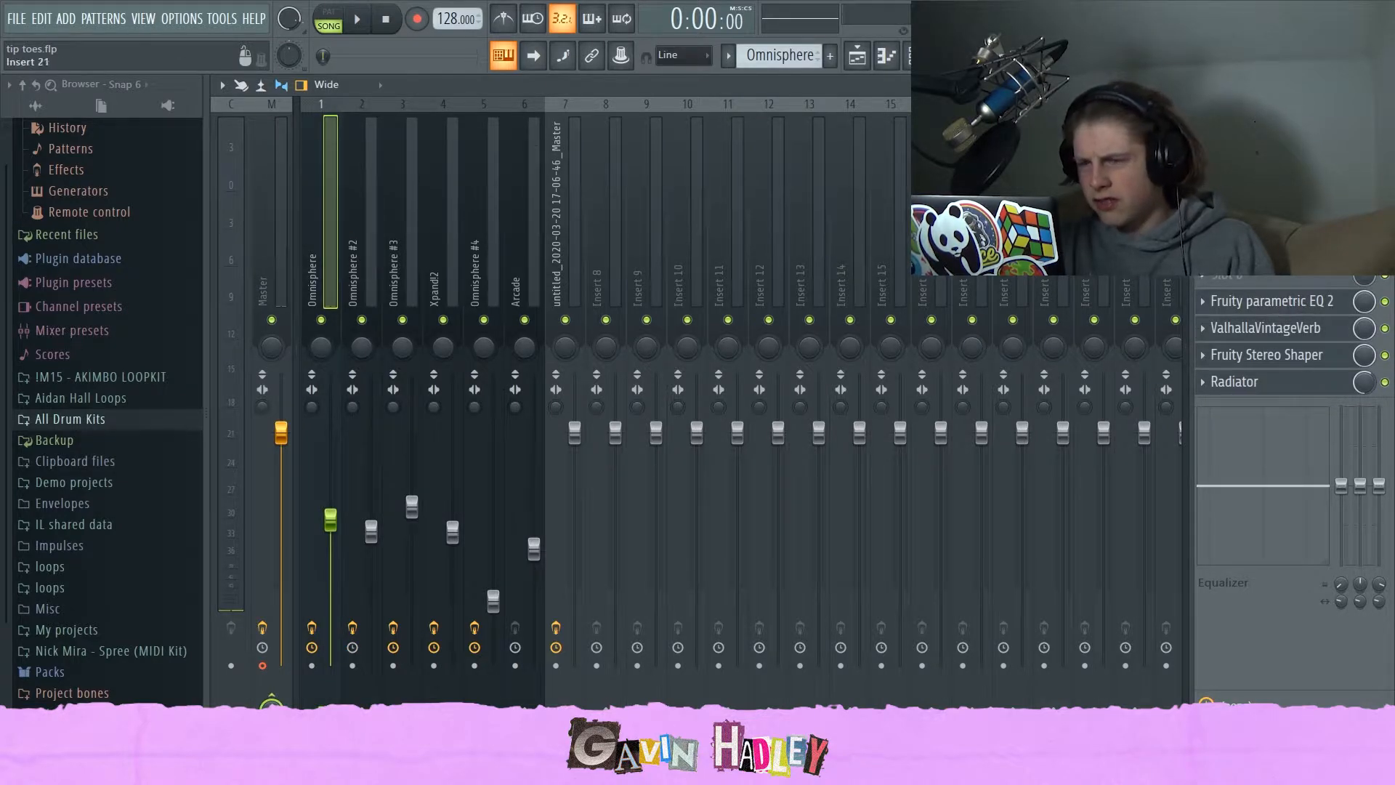
- Check the Radiator settings and bypass Fruity parametric EQ 2 and ValhallaVintageVerb on the Omnisphere mixer track
left_click(1256, 385)
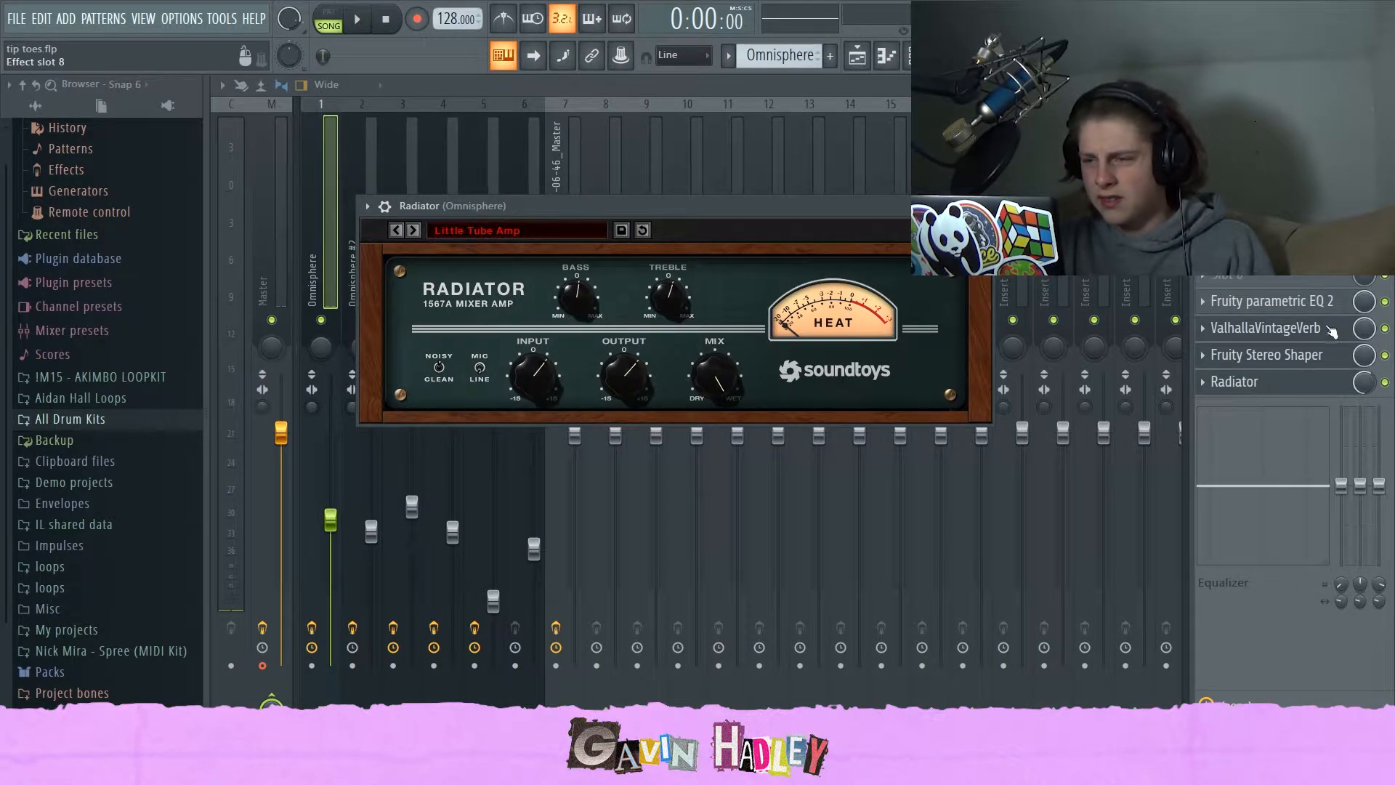
left_click(1385, 355)
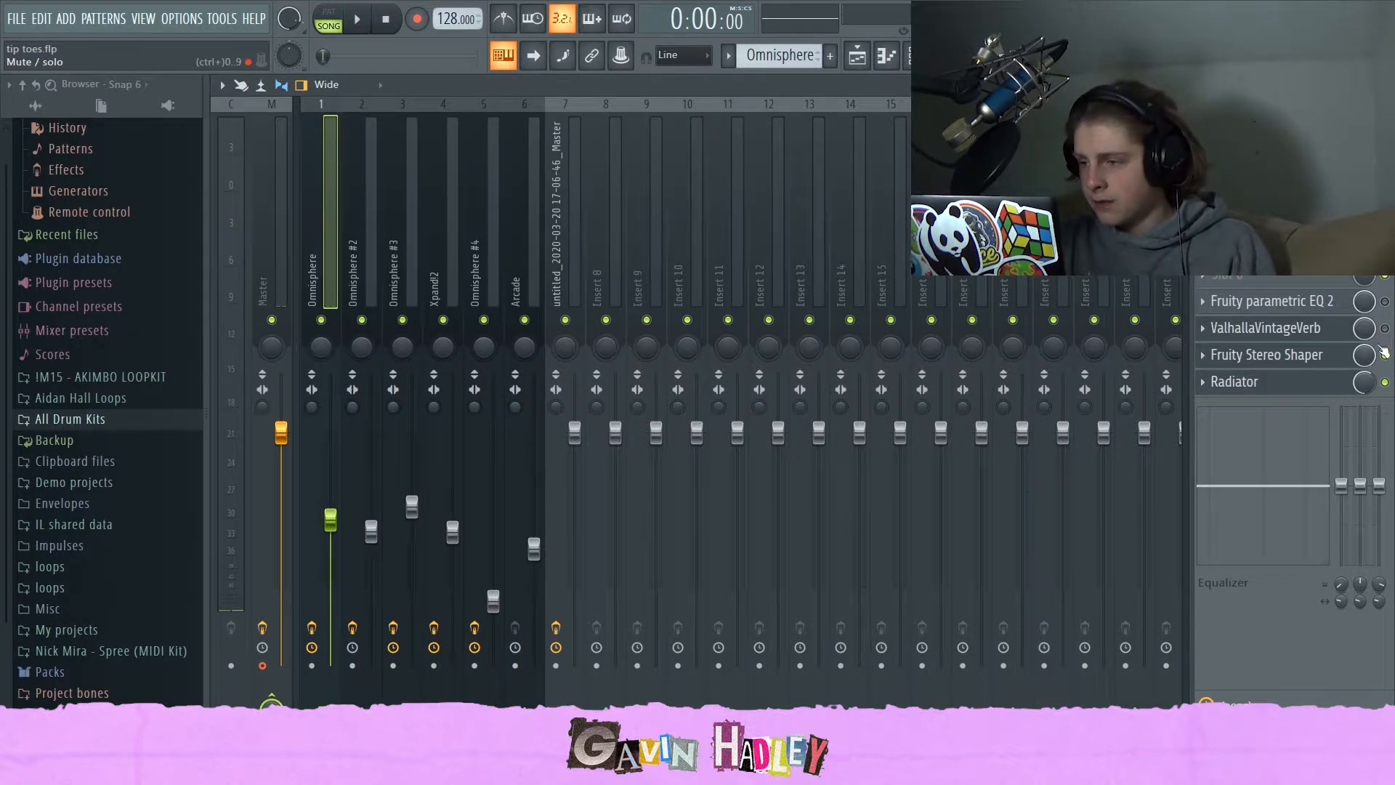
left_click(1385, 355)
- Inspect the Fruity Stereo Shaper and Fruity parametric EQ 2 settings on the Omnisphere mixer track
left_click(1294, 355)
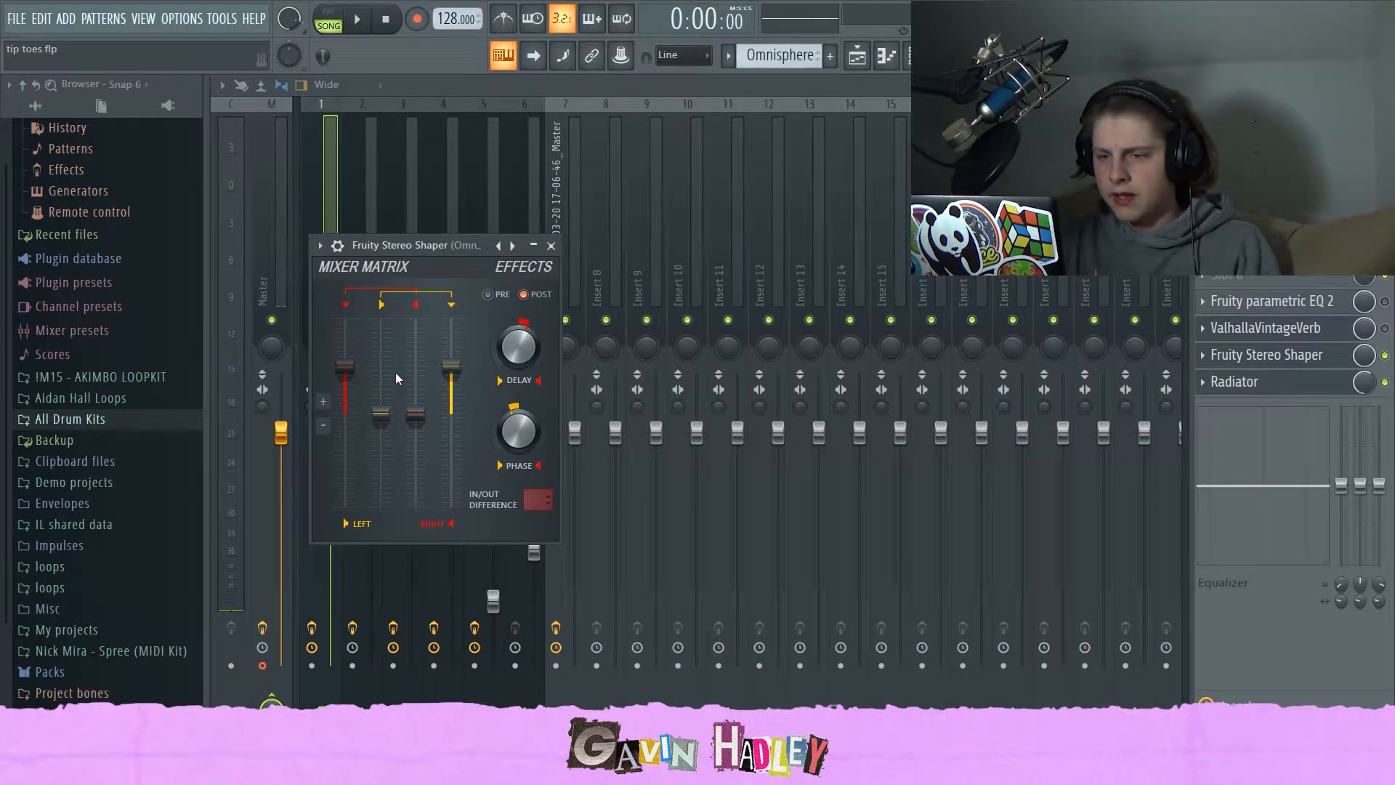
left_click_drag(364, 243, 397, 241)
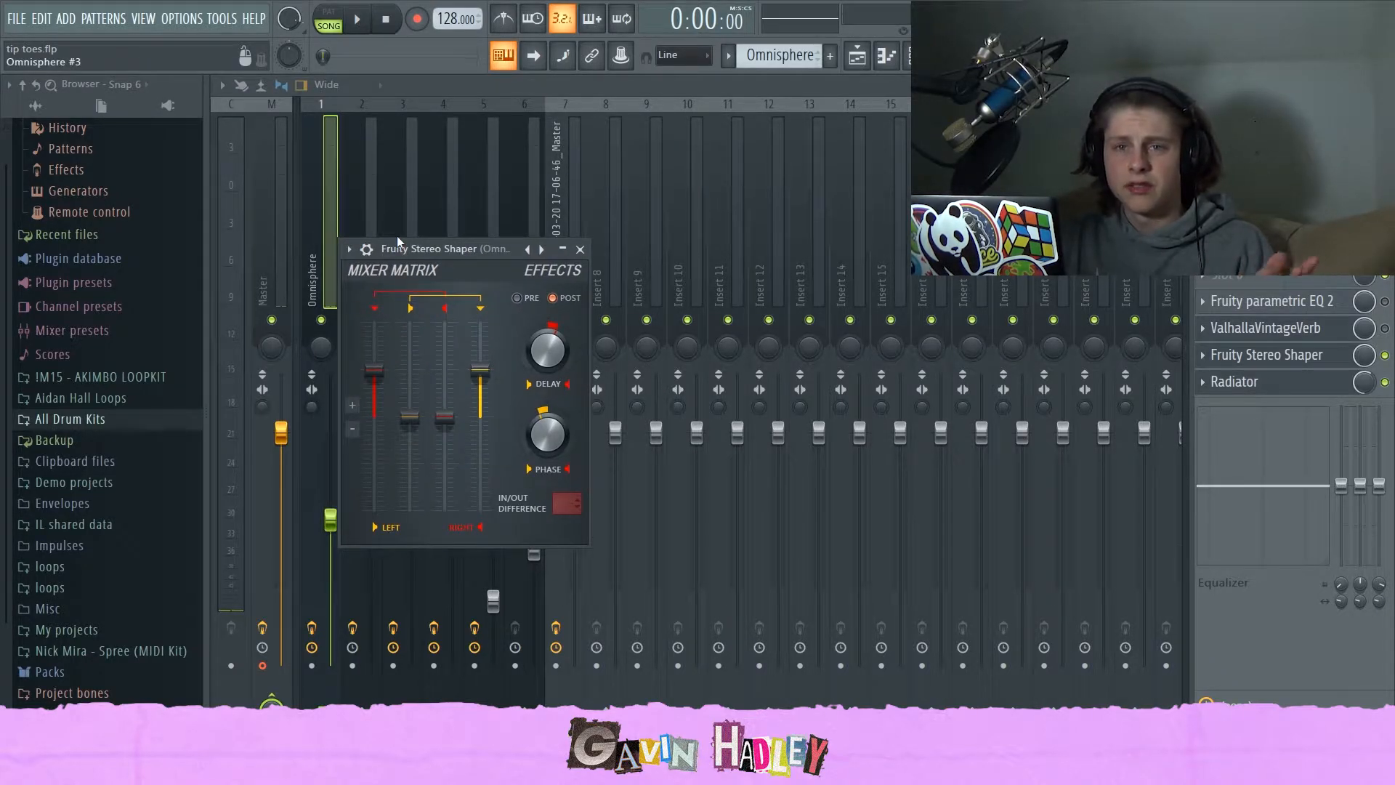
left_click(1257, 324)
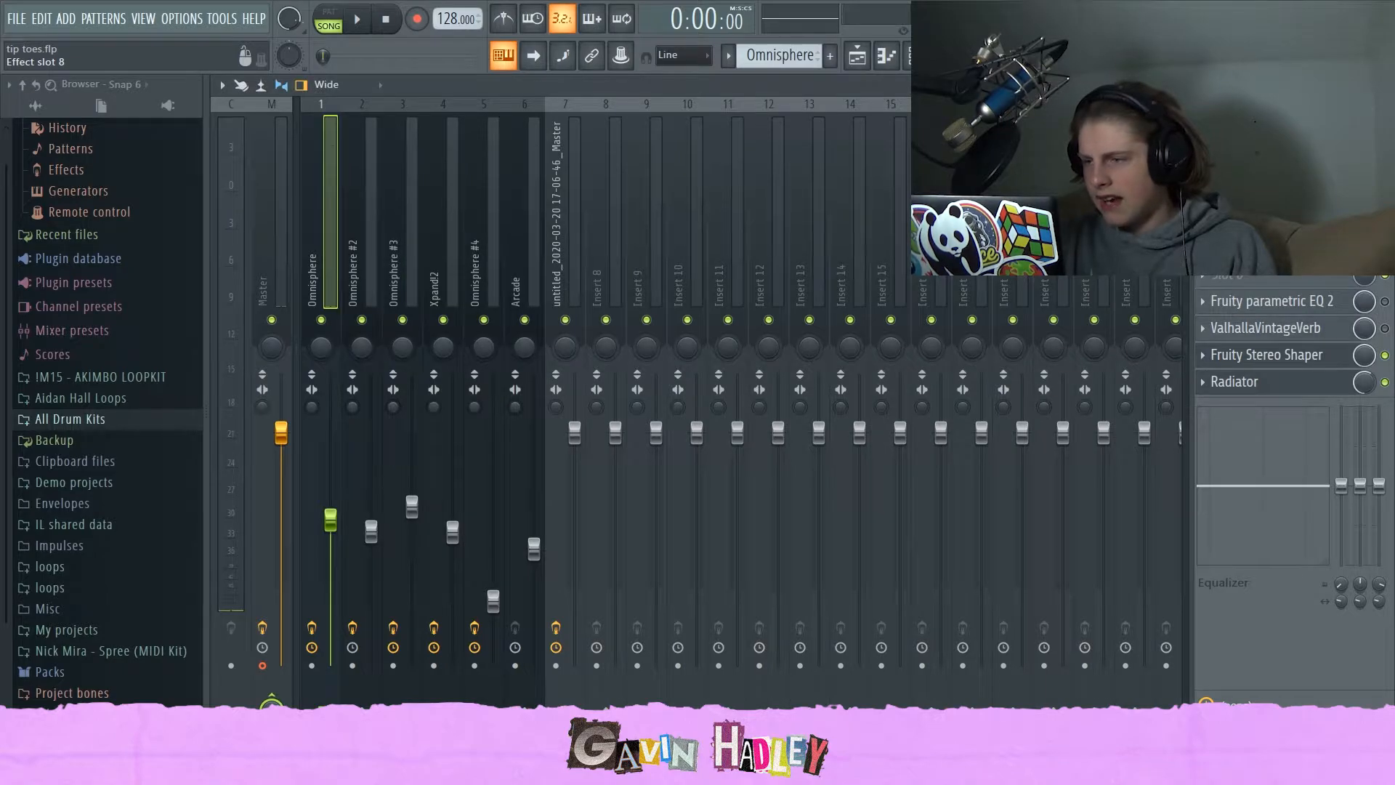
left_click(1299, 306)
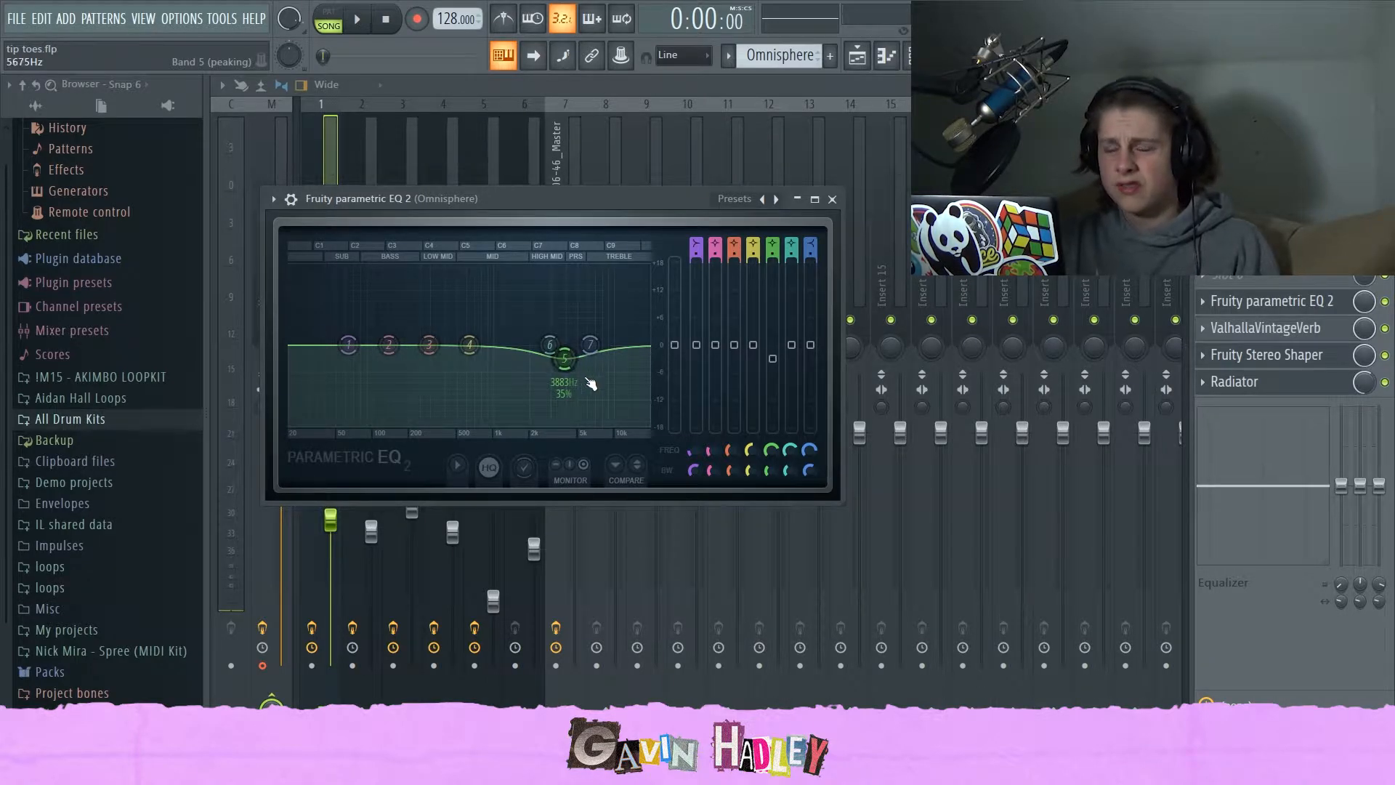
left_click(1305, 304)
- Return to the Omnisphere piano roll and examine the notes, ending with a close view of the first bars
left_click(890, 57)
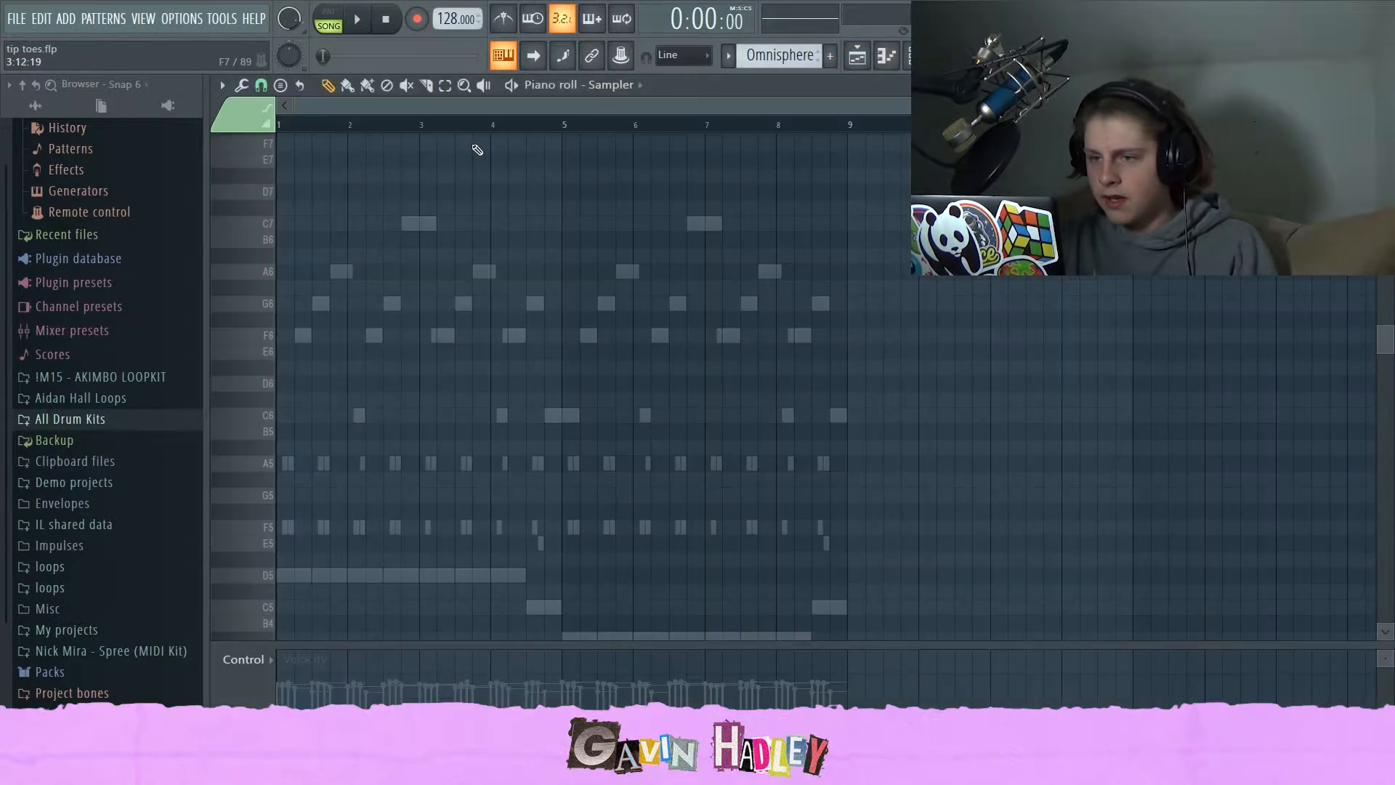
left_click(641, 238)
scroll(641, 239, "down", 3)
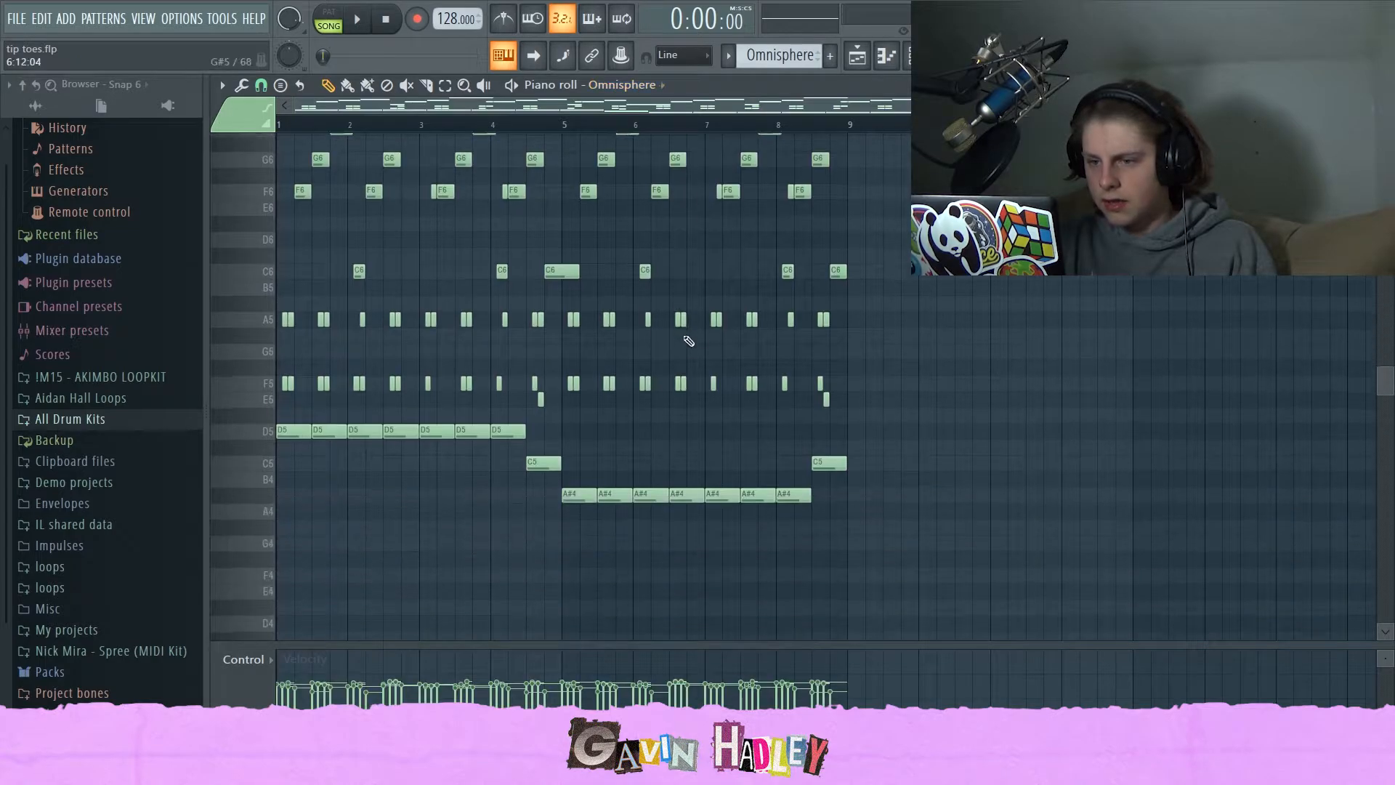
left_click_drag(1368, 106, 1181, 106)
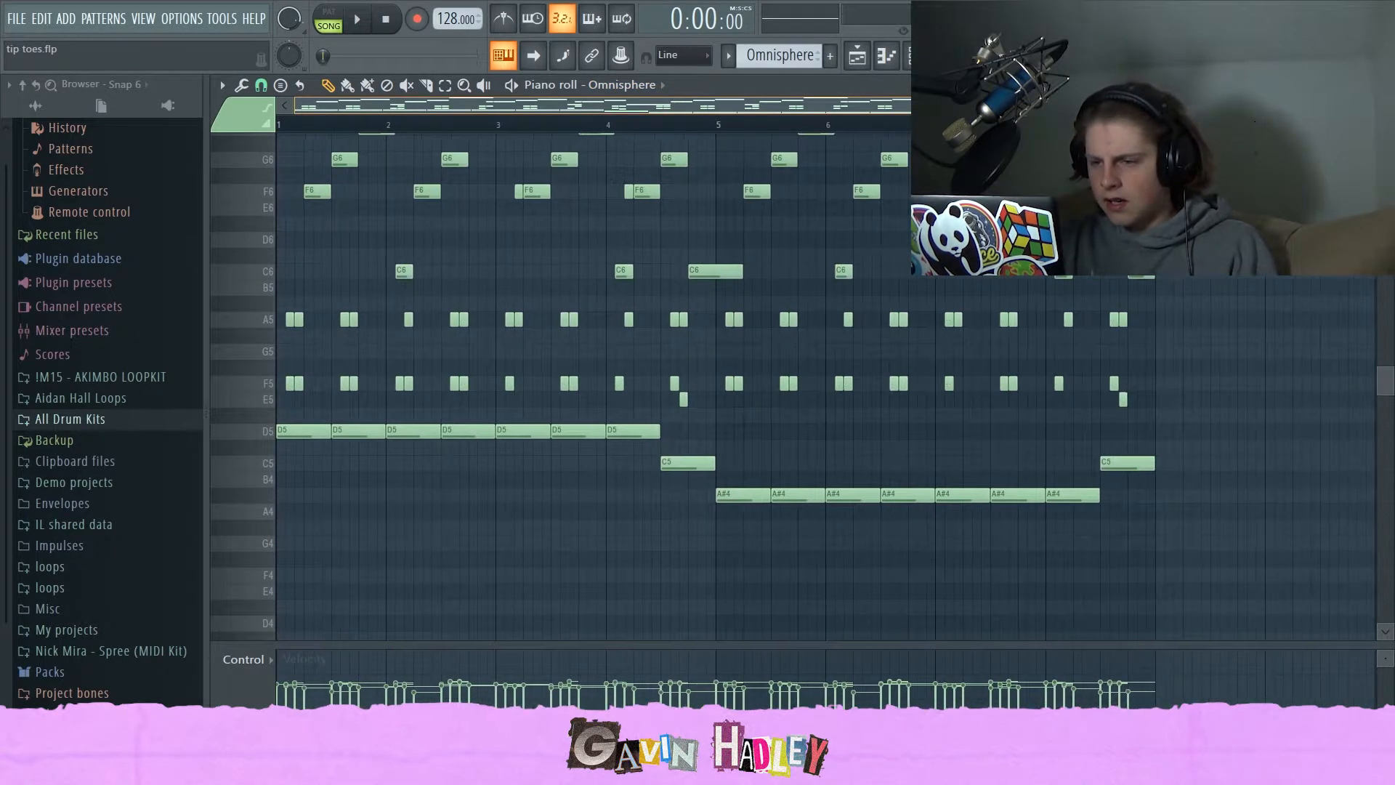
scroll(1060, 279, "down", 1)
scroll(994, 349, "up", 1)
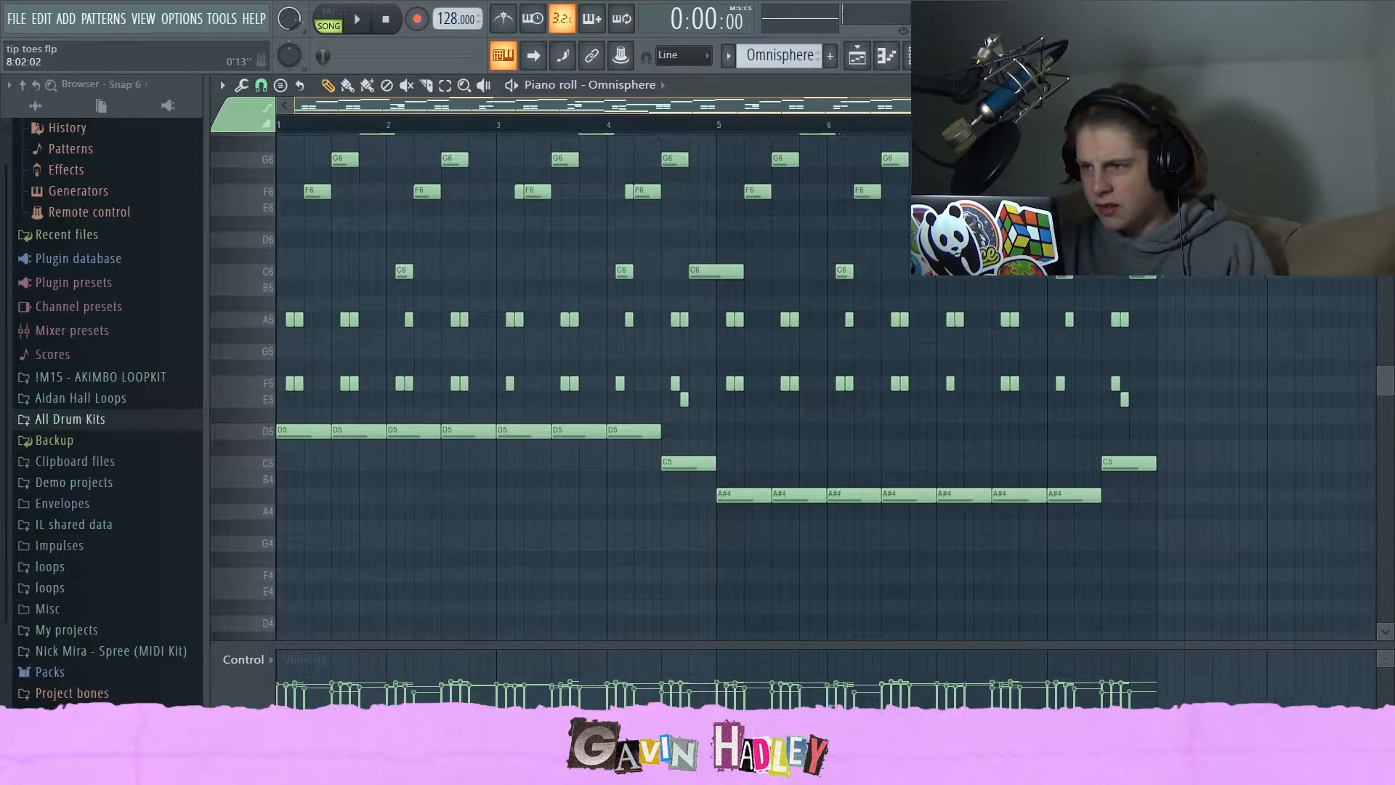
left_click_drag(1182, 107, 536, 222)
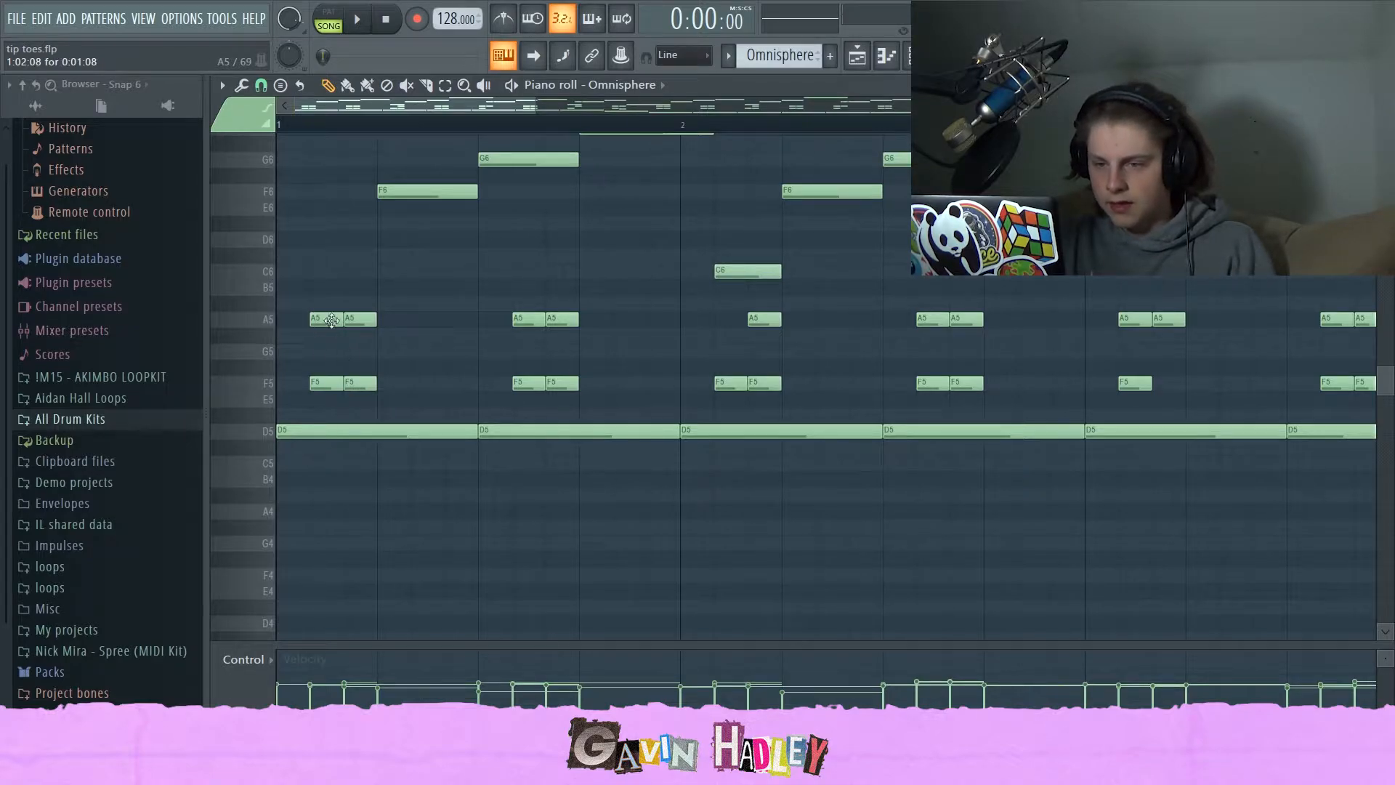
- Audition the E5 note before bar 5 and the F5, A5 and A#4 notes at the start of bar 5
left_click_drag(497, 106, 785, 164)
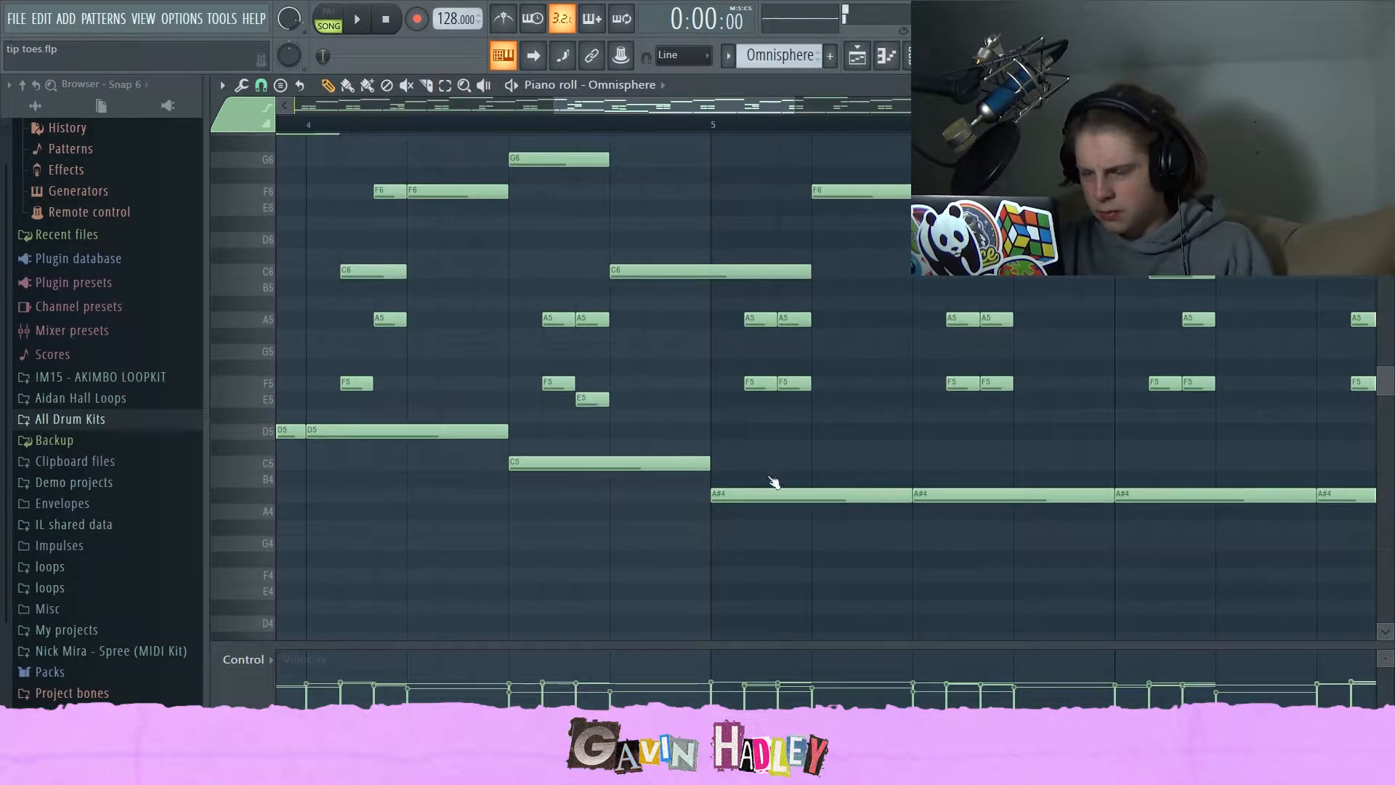
left_click(585, 399)
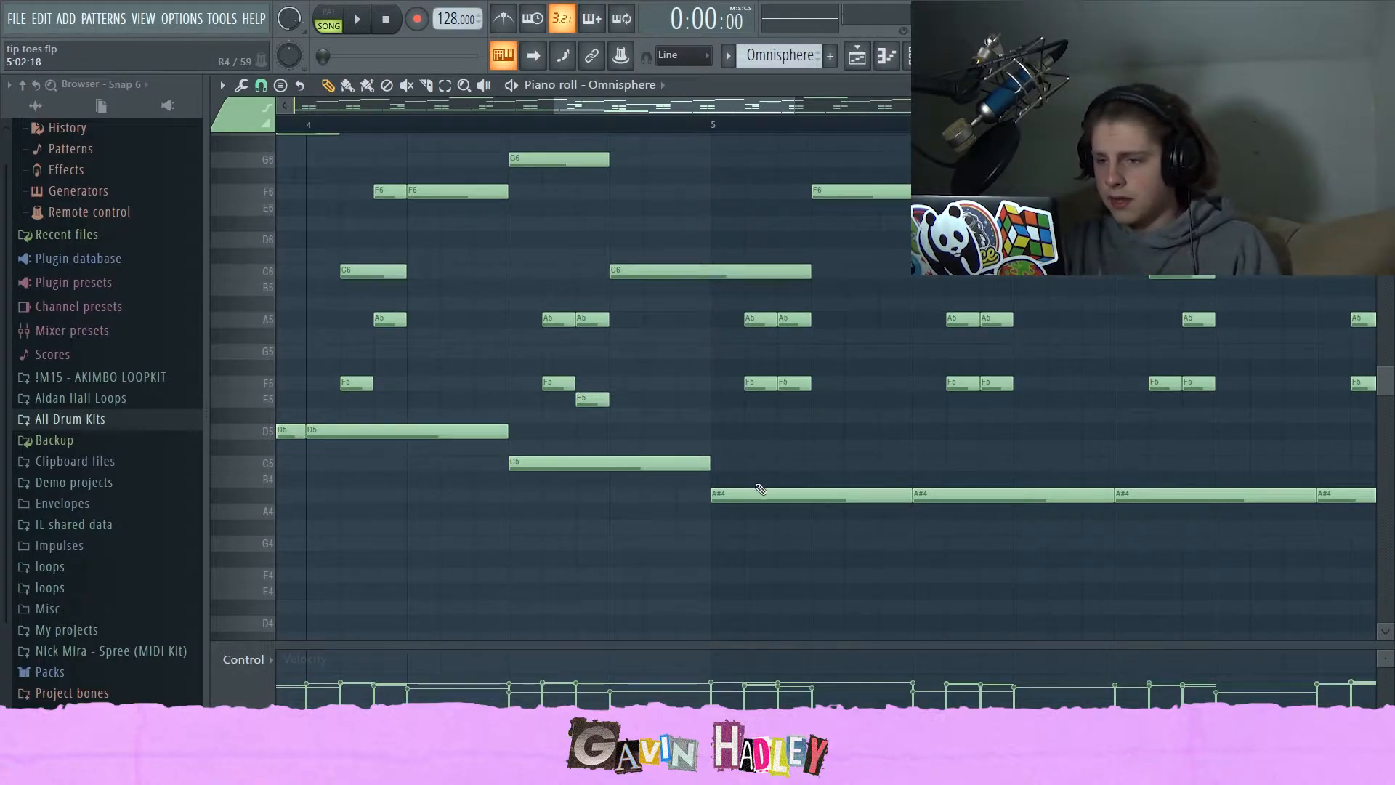
left_click(749, 384)
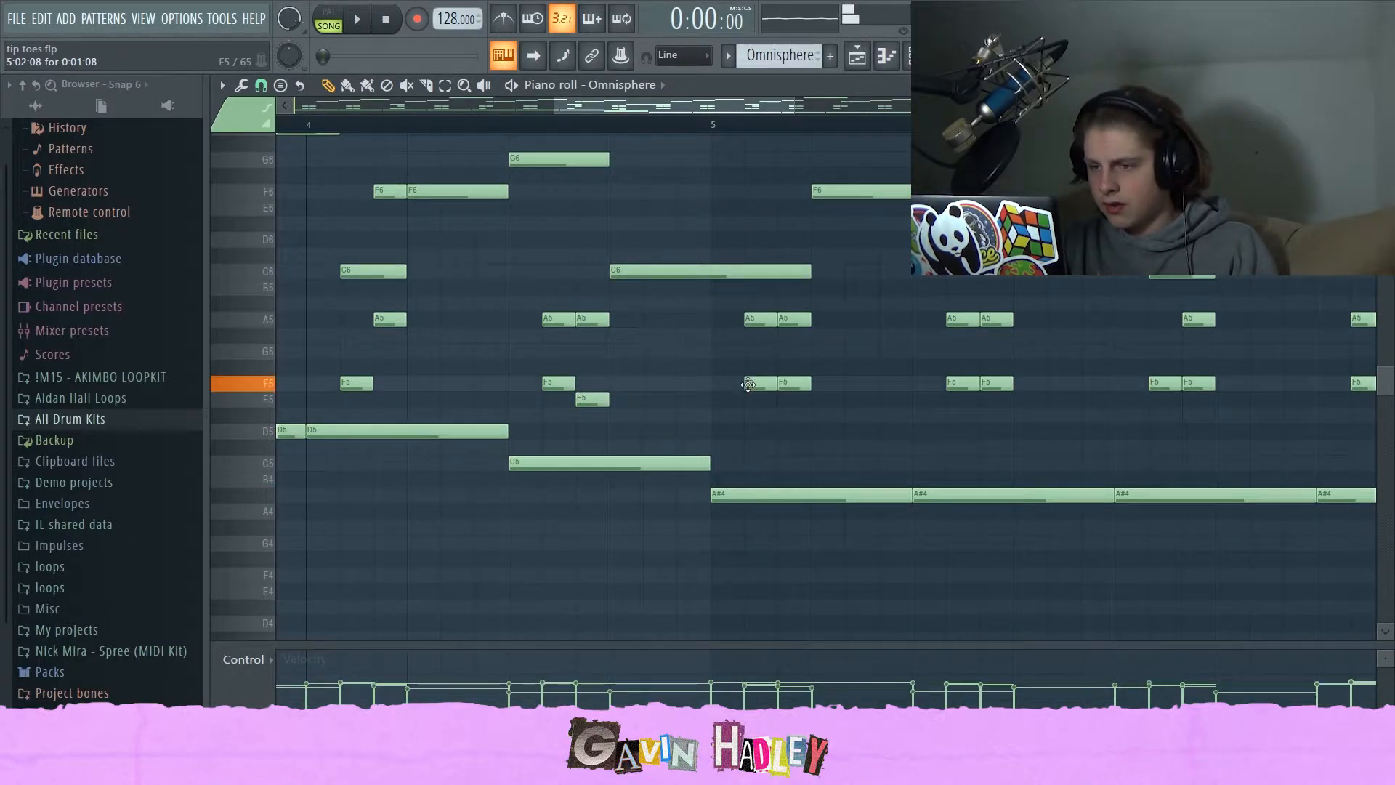
left_click(750, 321)
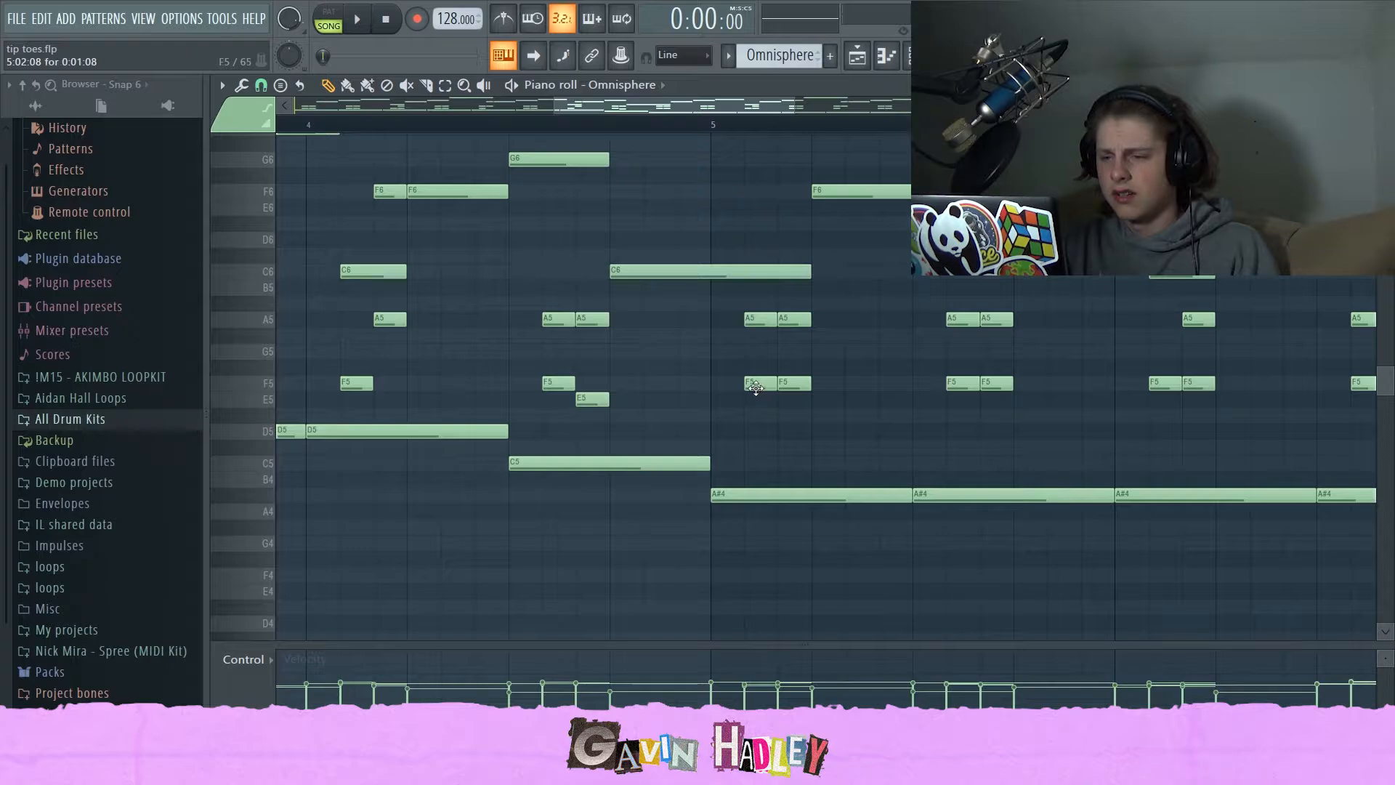
left_click(760, 493)
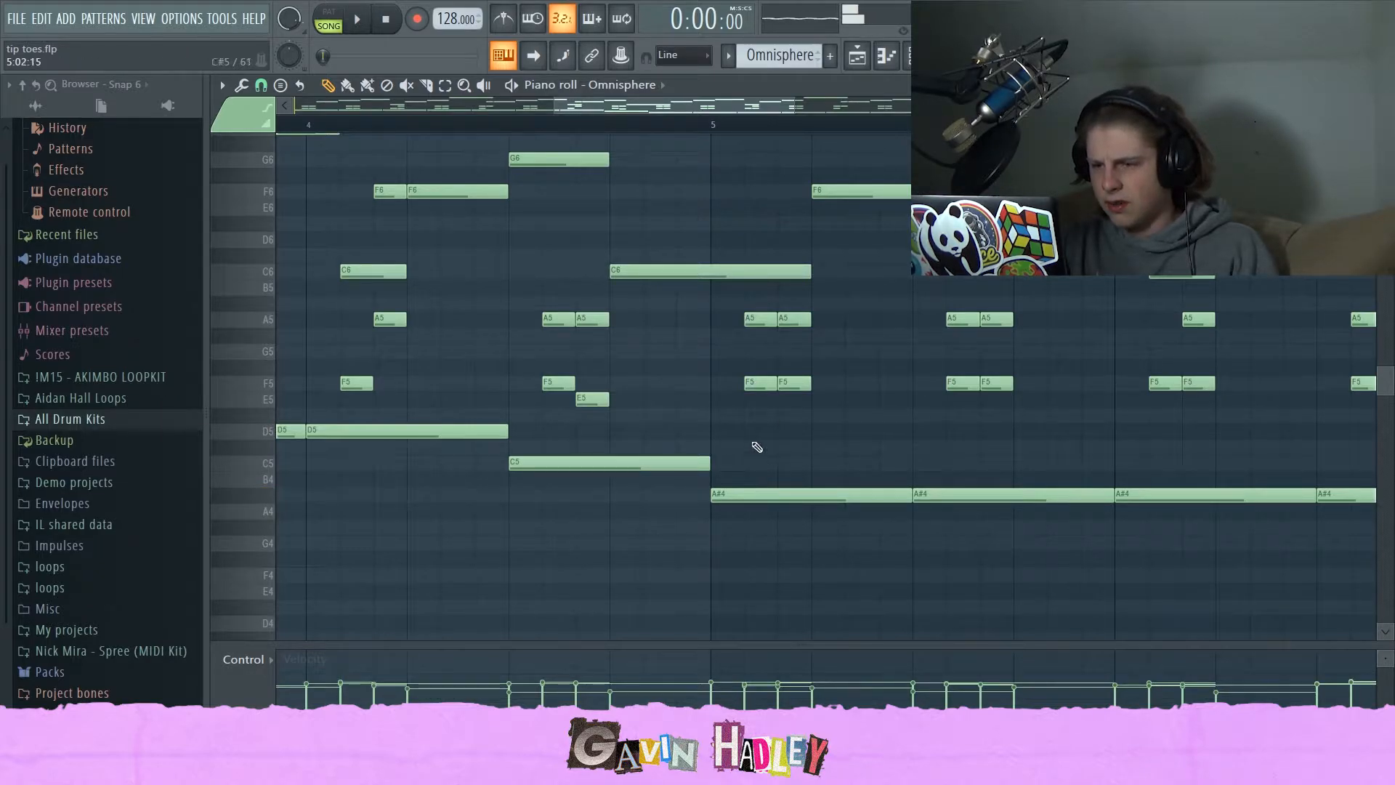
- Transpose the two A5 notes at the start of bar 5 down one octave
left_click_drag(727, 299, 835, 333)
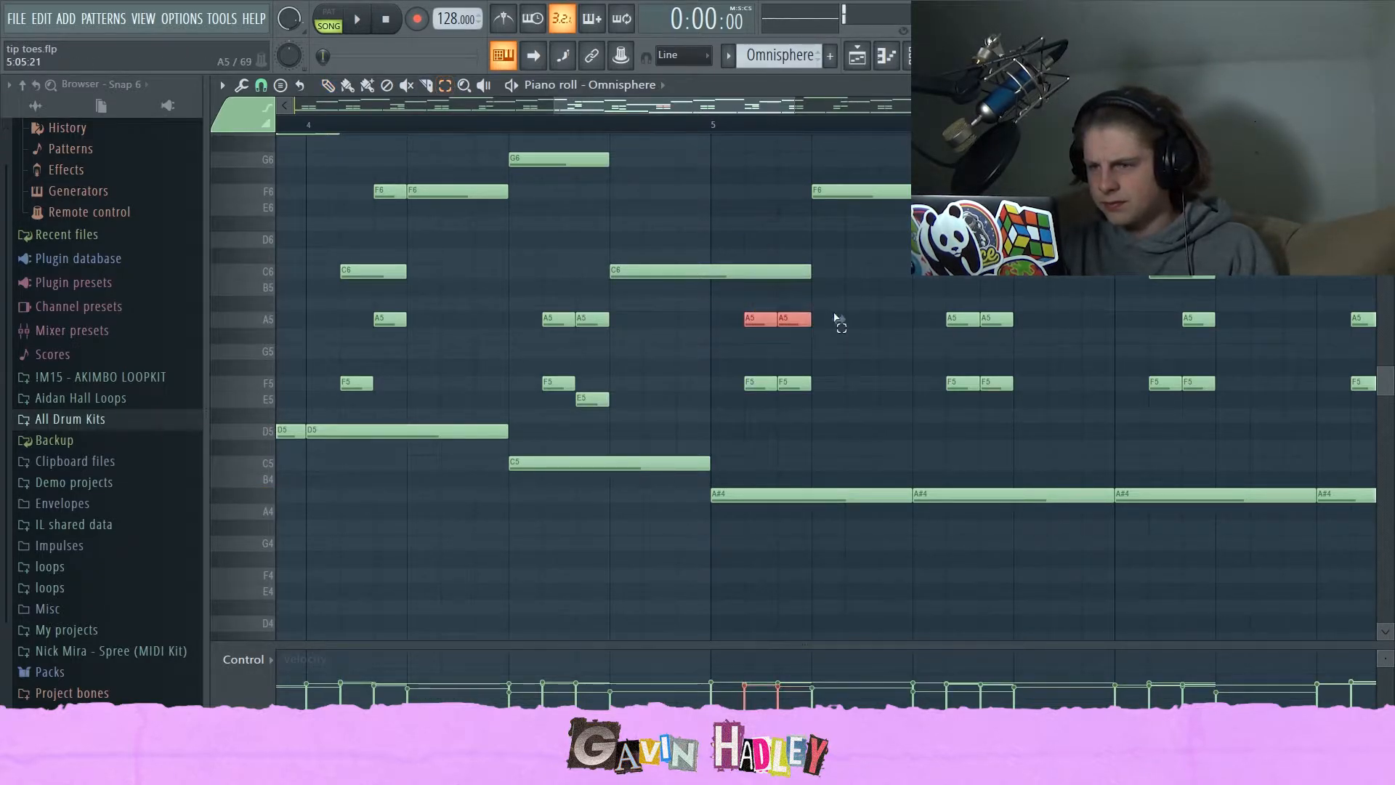
key("ctrl+Down")
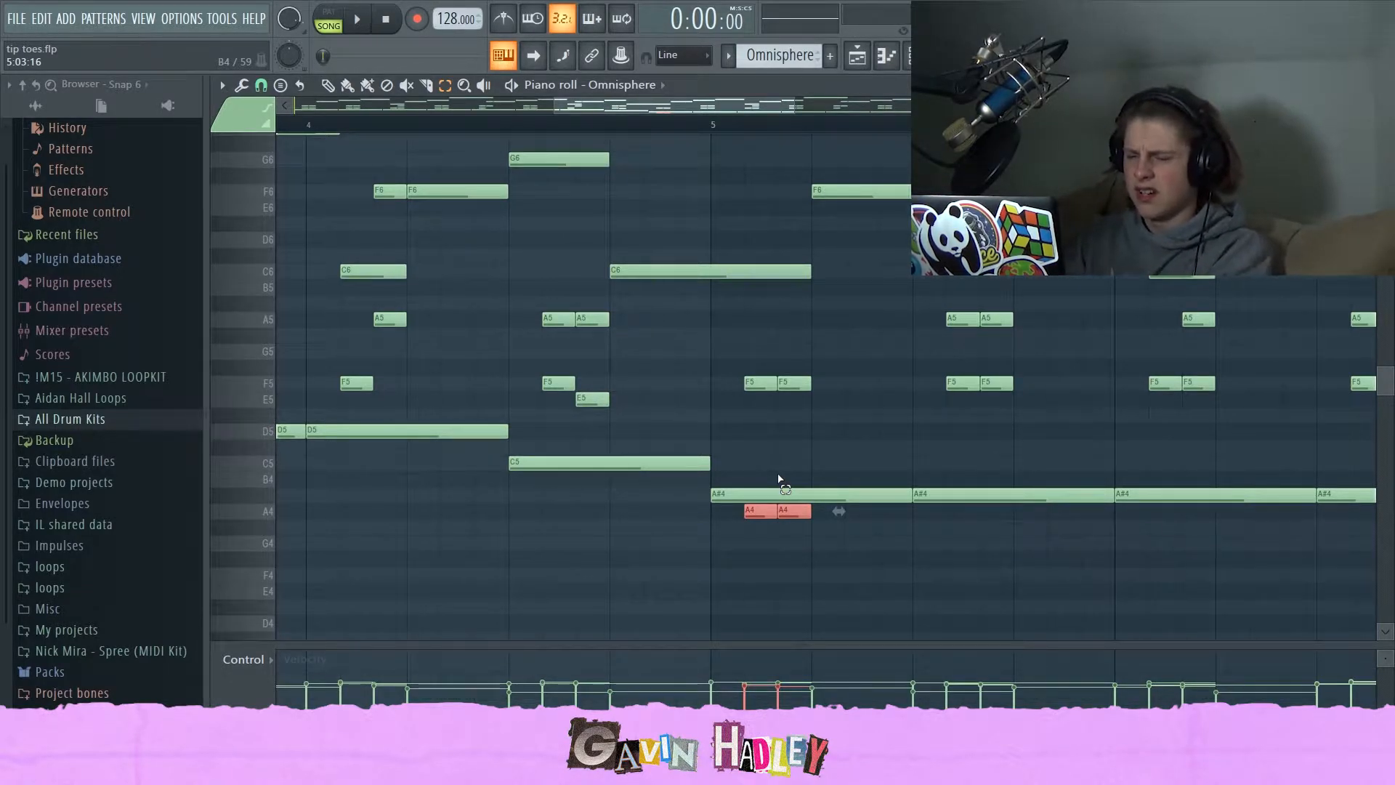
key("ctrl+Up")
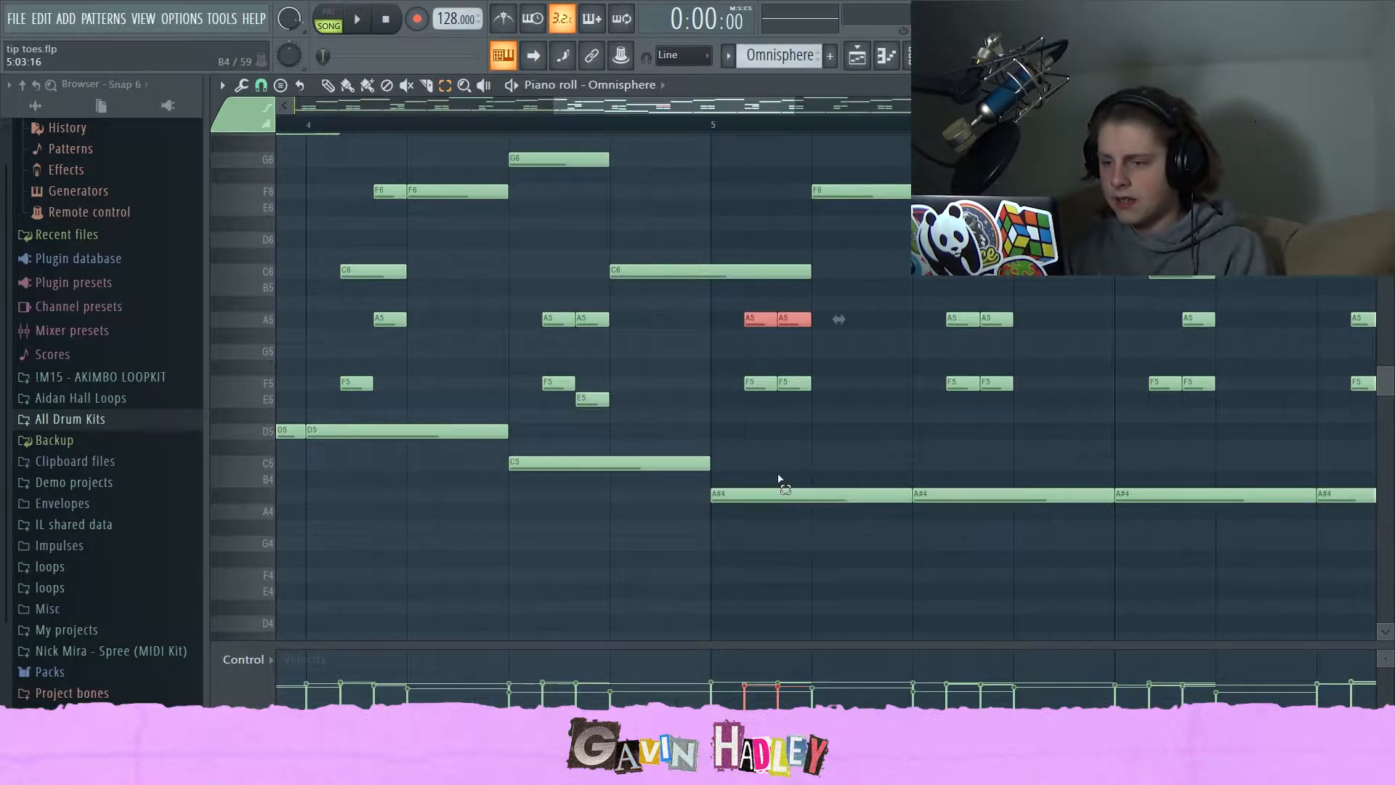
key("ctrl+Down")
- Try transposing the two F5 notes at the start of bar 5 down one octave
left_click_drag(724, 378, 825, 383)
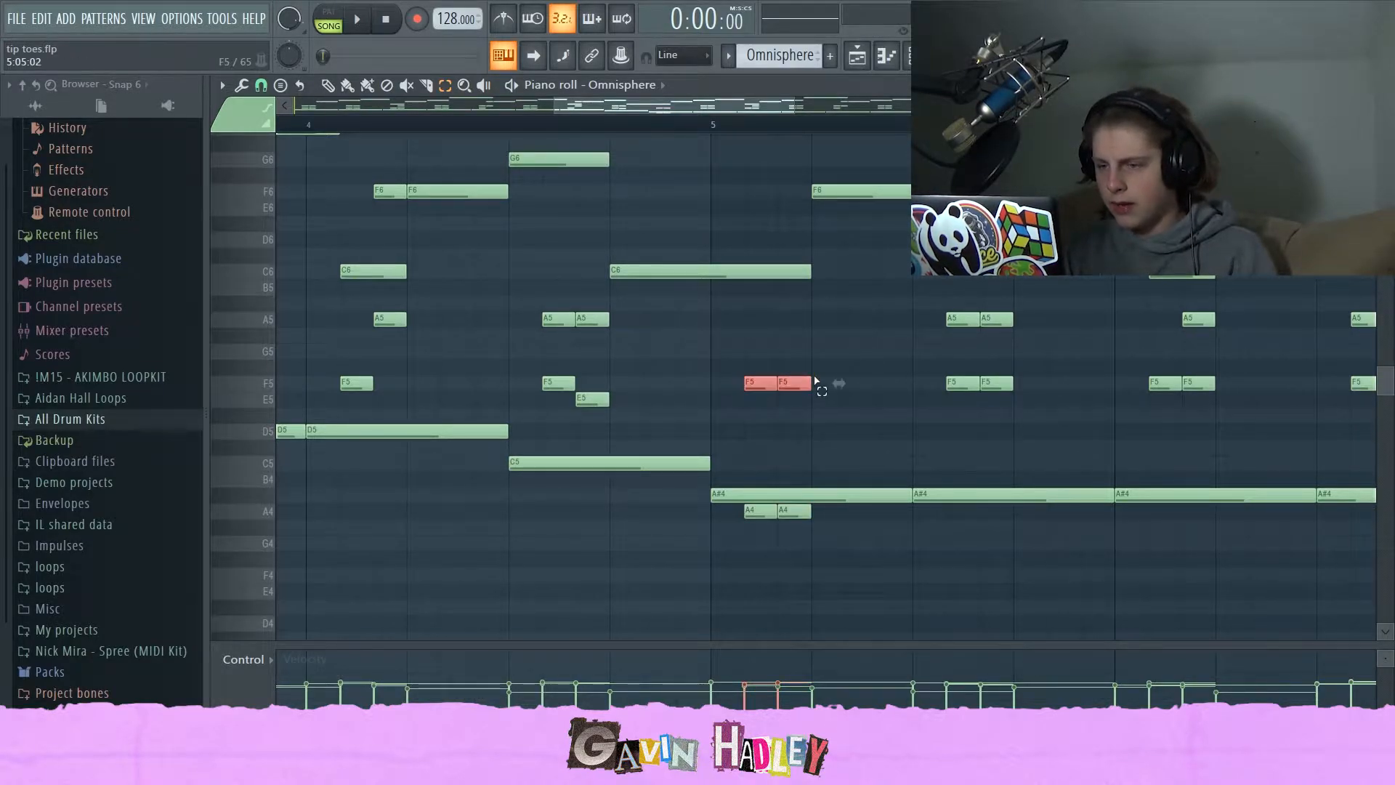
scroll(816, 383, "down", 1)
key("ctrl+Down")
key("ctrl+Up")
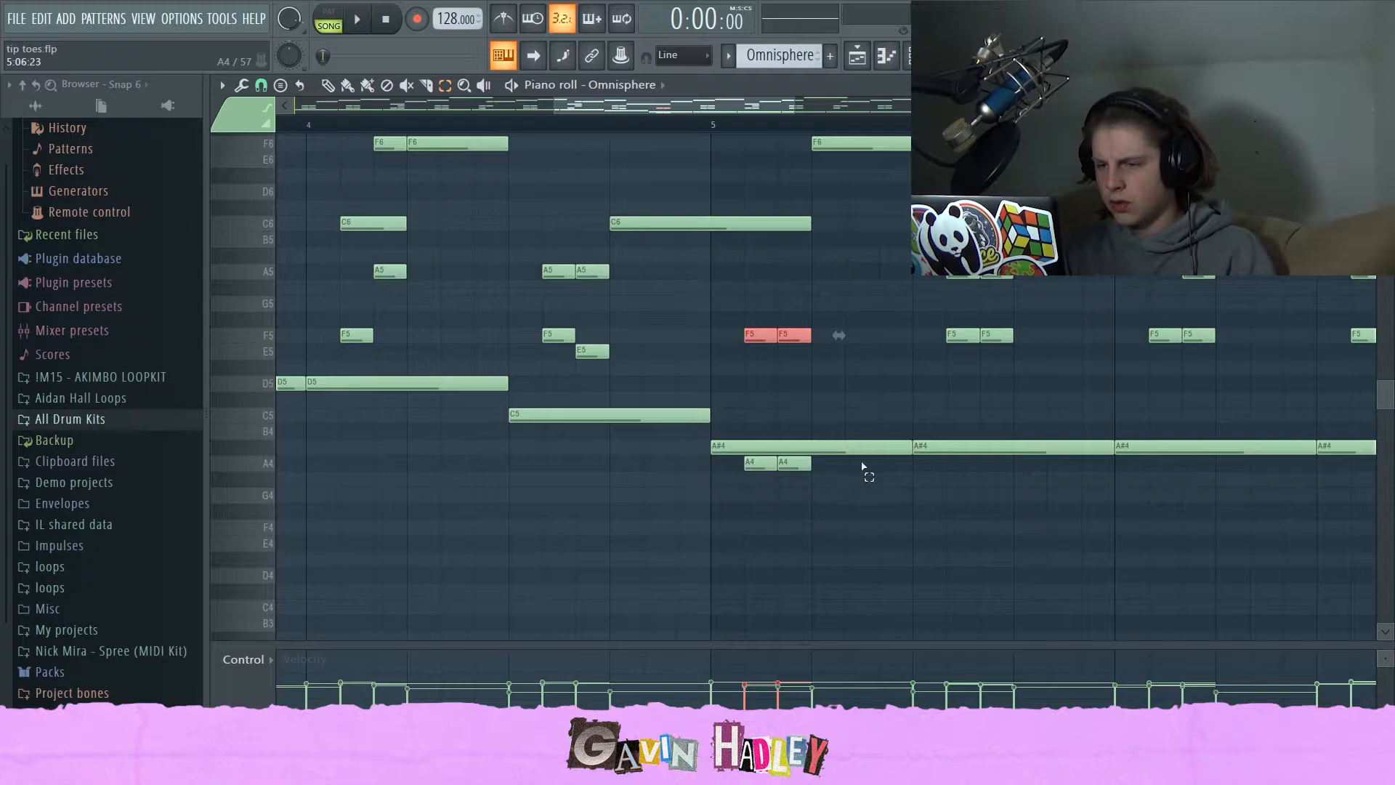
- Transpose the two A4 notes at the start of bar 5 back up one octave
left_click_drag(726, 469, 813, 455)
scroll(812, 336, "up", 1)
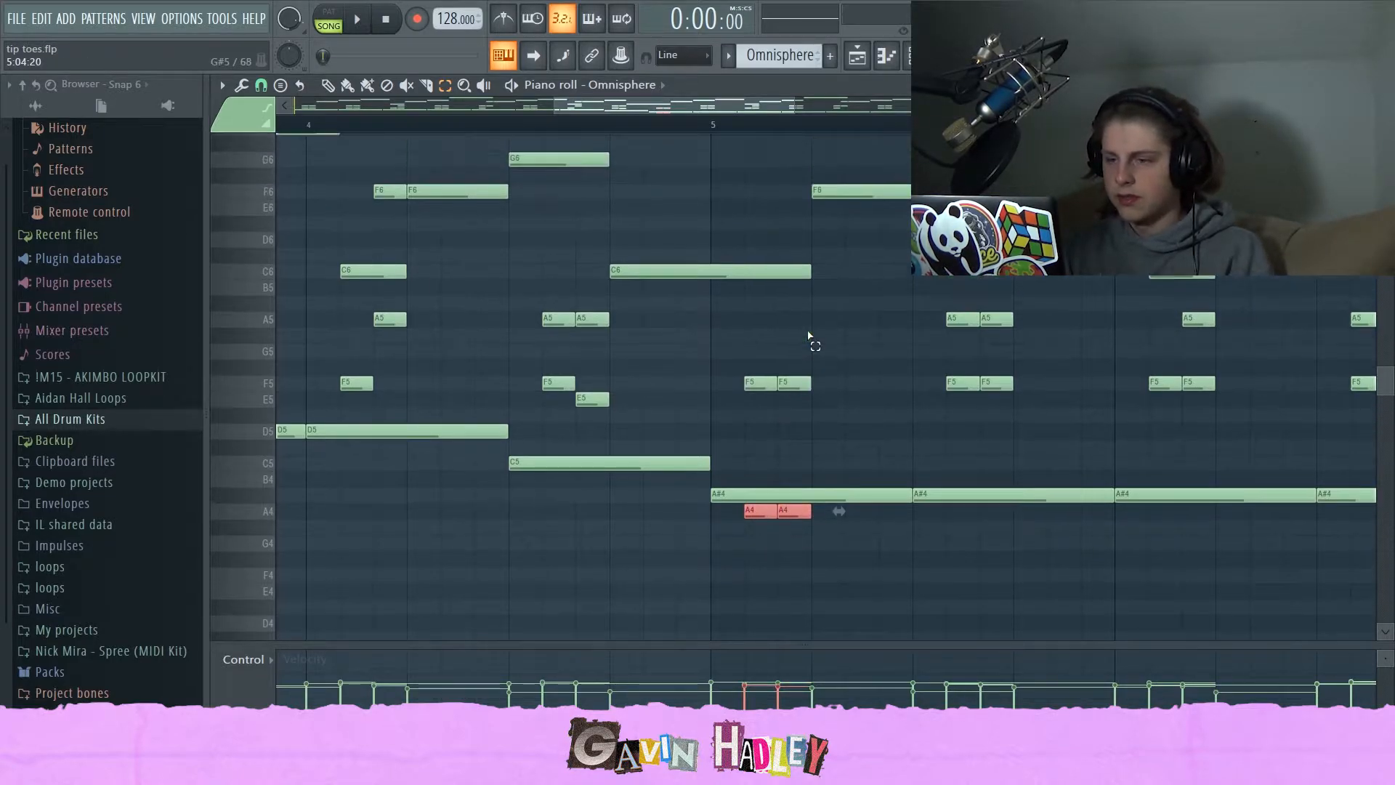
key("ctrl+Up")
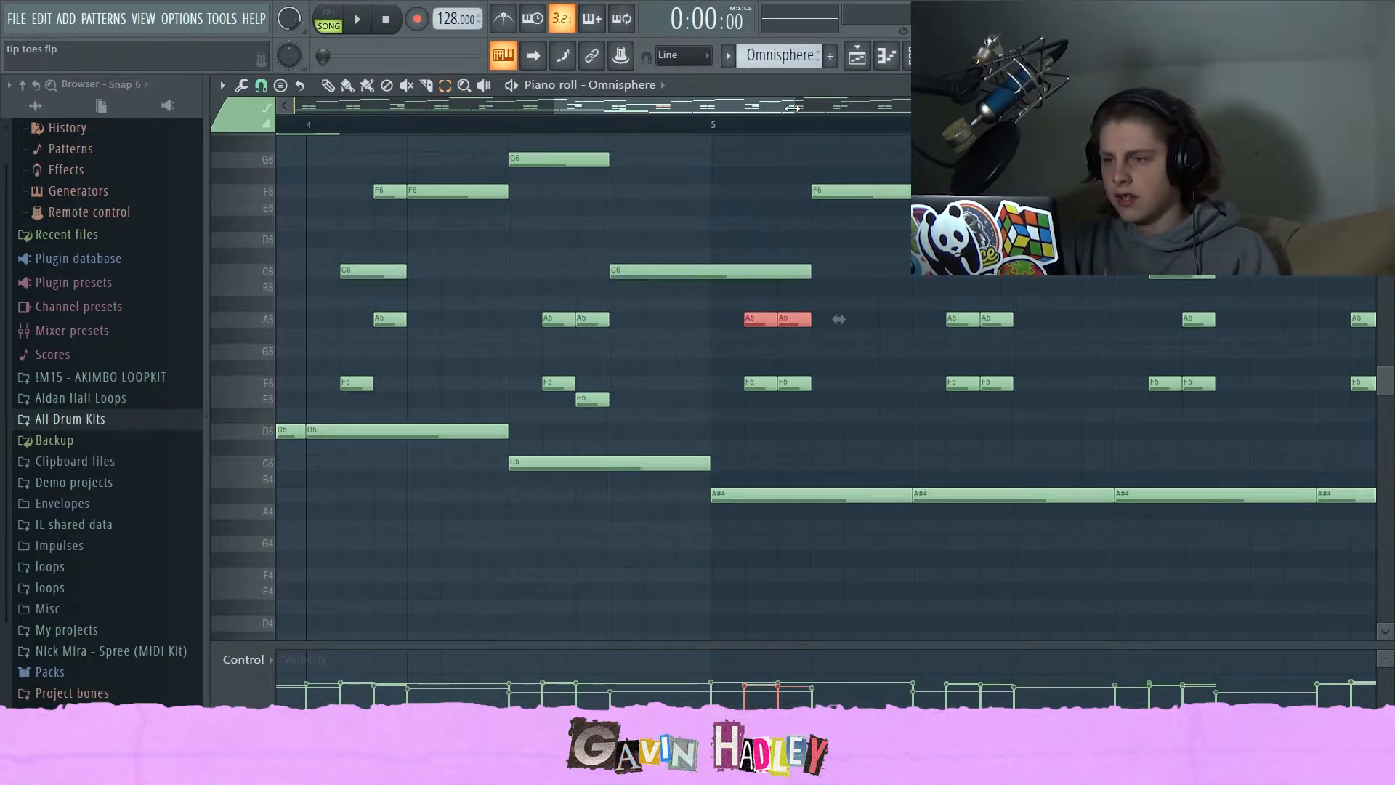
- Show bars 4 to 8 and examine how the repeated F5 and A5 notes sit above the A#4 and C5 bass notes
left_click_drag(792, 108, 1051, 108)
left_click_drag(709, 423, 1040, 315)
left_click(1047, 414)
left_click_drag(1105, 414, 1068, 392)
left_click_drag(1093, 298, 1149, 415)
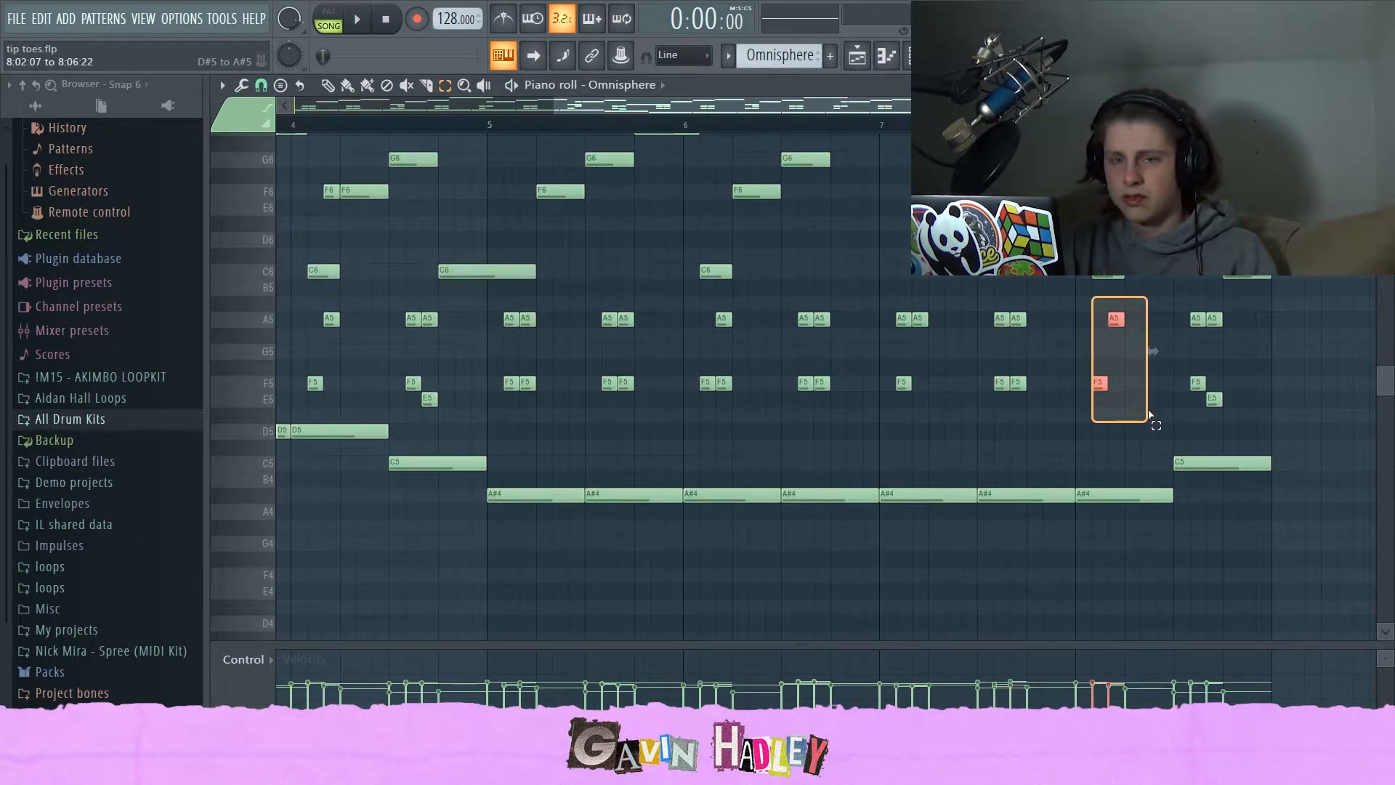
left_click(1155, 419)
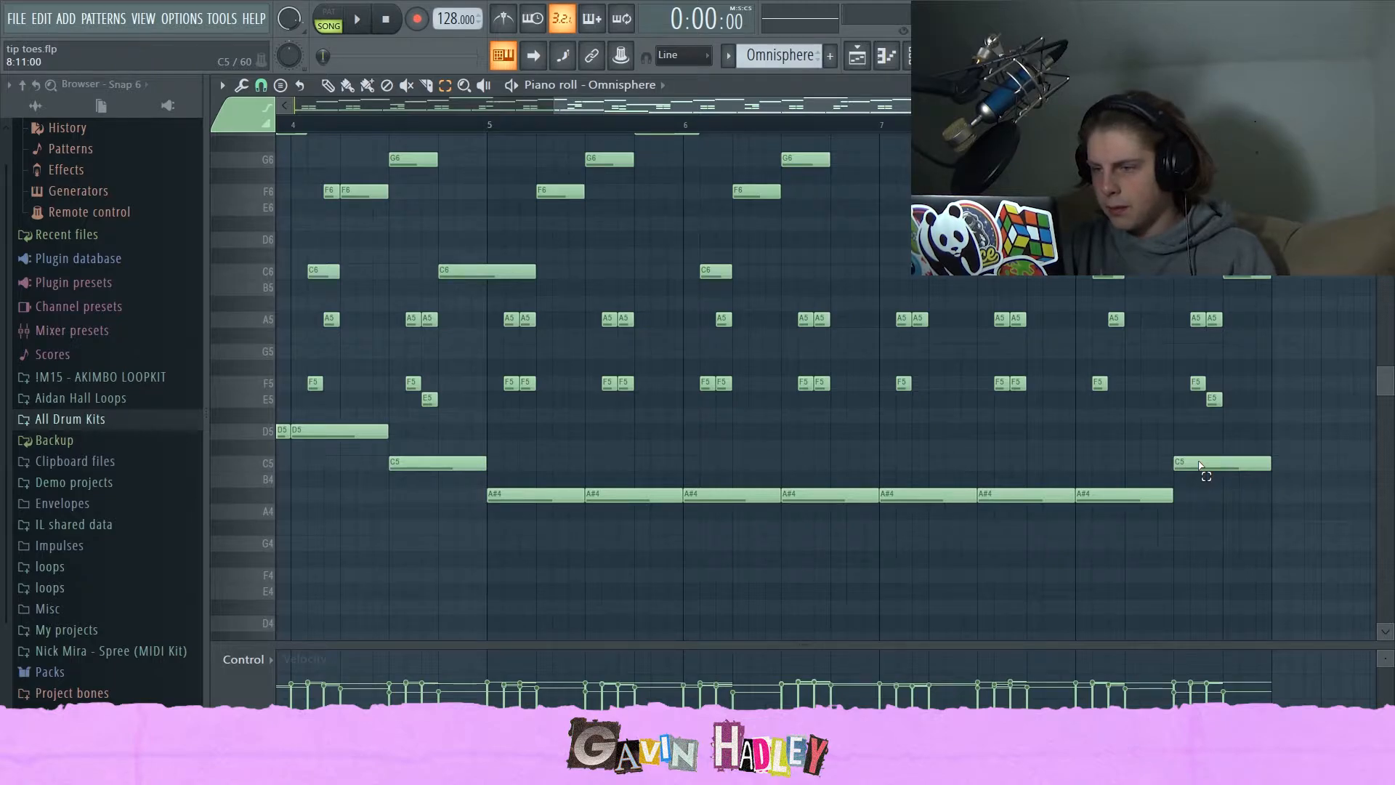
left_click_drag(1200, 466, 1188, 312)
left_click_drag(482, 485, 409, 328)
left_click(520, 362)
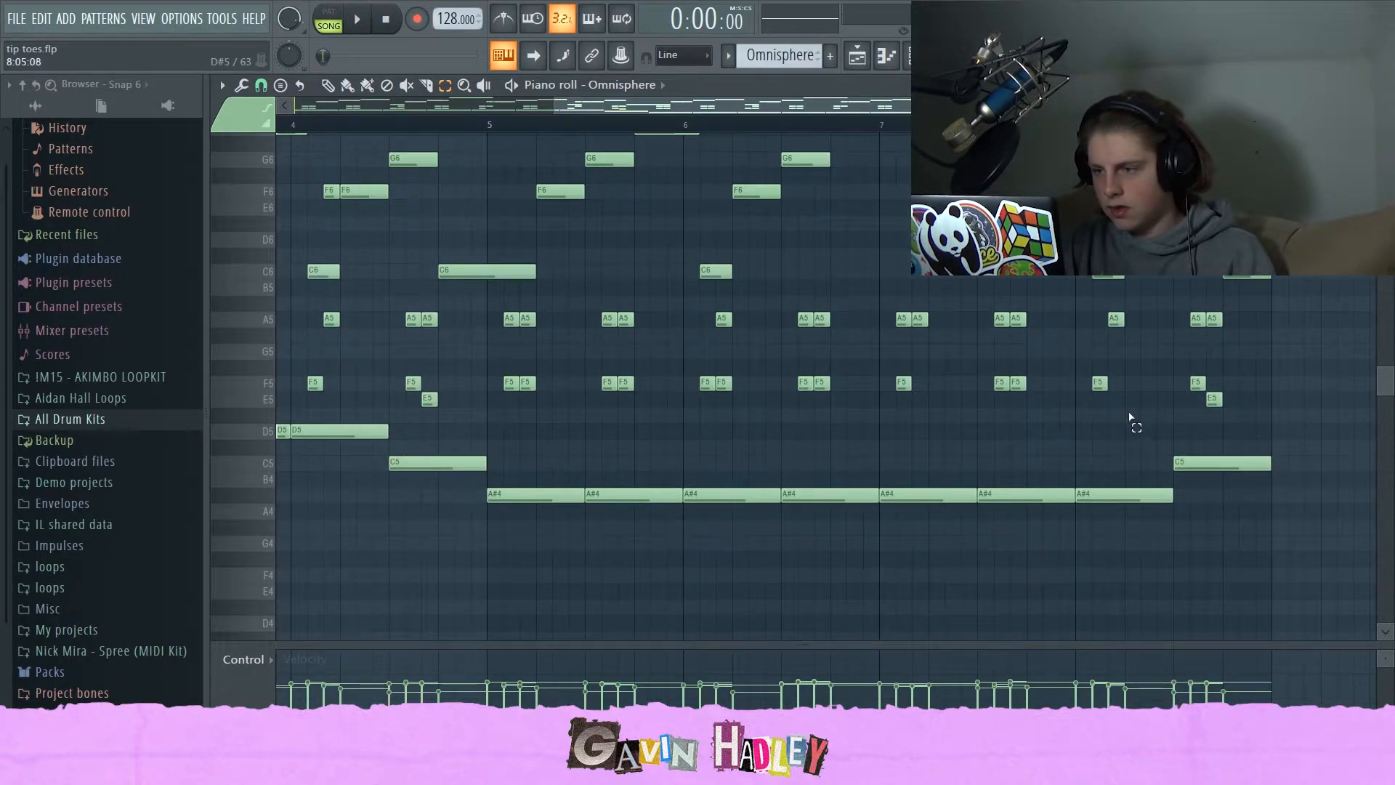
- Select the C5, E5, F5 and A5 notes closing bar 8 and review the whole Omnisphere pattern from bar 1
left_click_drag(1255, 469, 1186, 313)
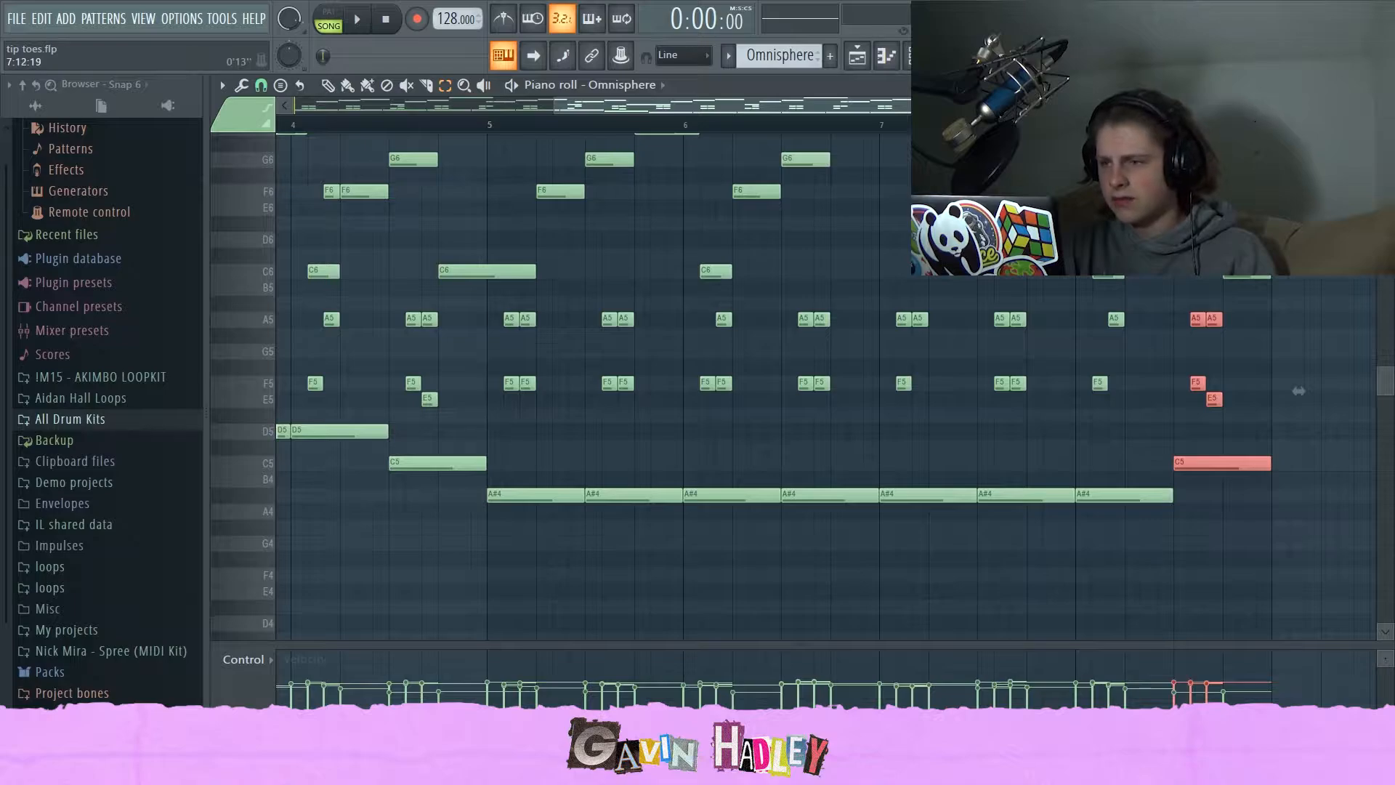
left_click_drag(1011, 110, 661, 118)
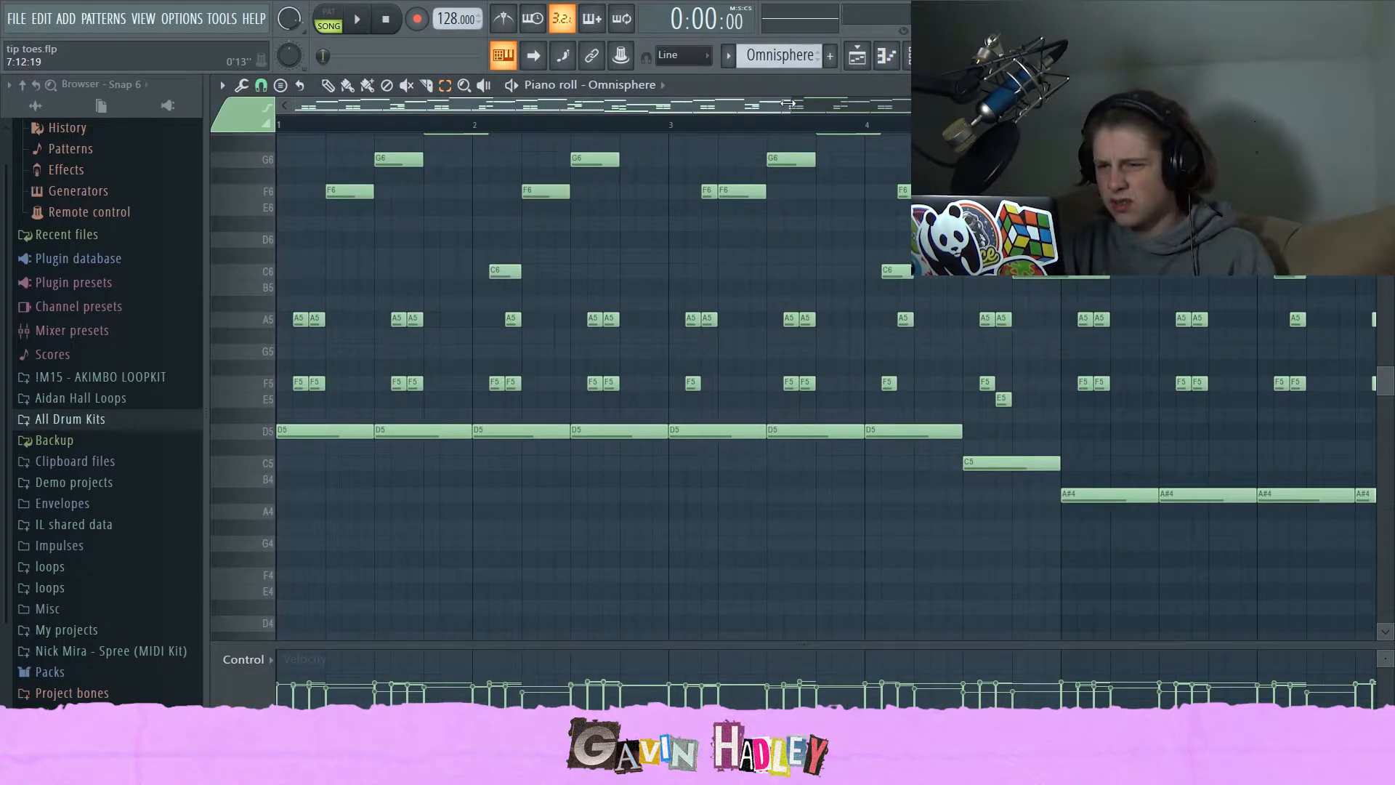
left_click_drag(788, 104, 1138, 107)
scroll(1014, 341, "up", 3)
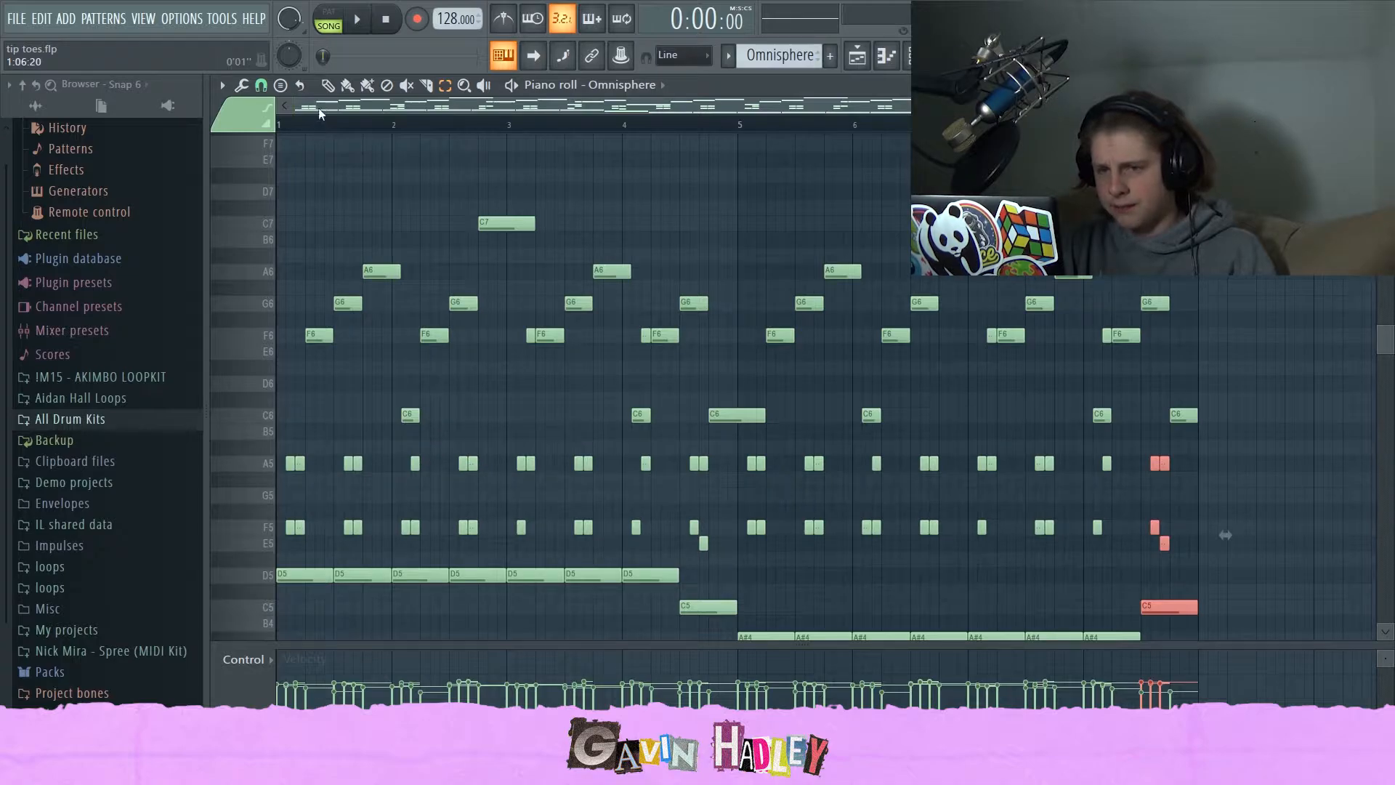
left_click_drag(1138, 107, 859, 125)
- Open Fruity Parametric EQ 2 on the Omnisphere mixer track and inspect its curve
key("F9")
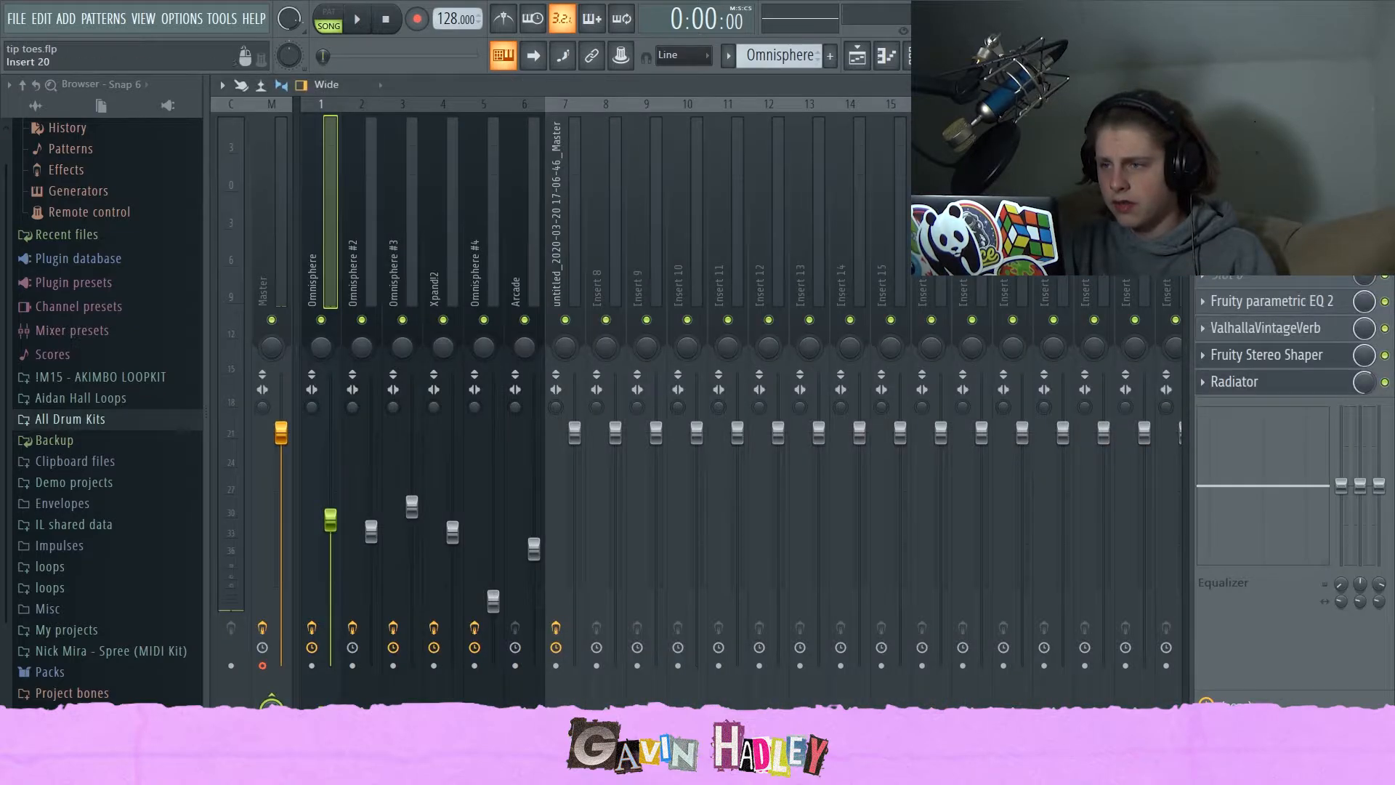
left_click(1260, 309)
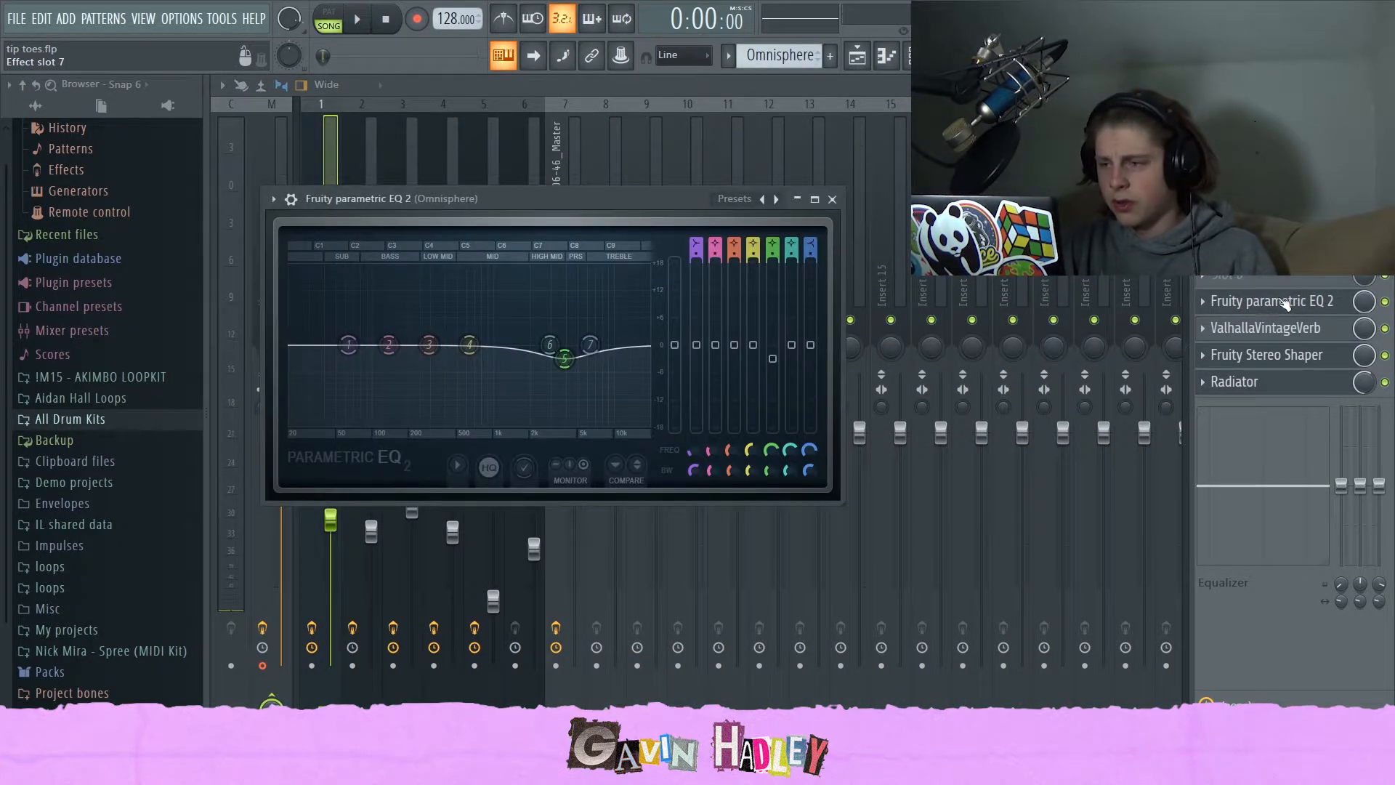
left_click(1285, 302)
left_click(1285, 303)
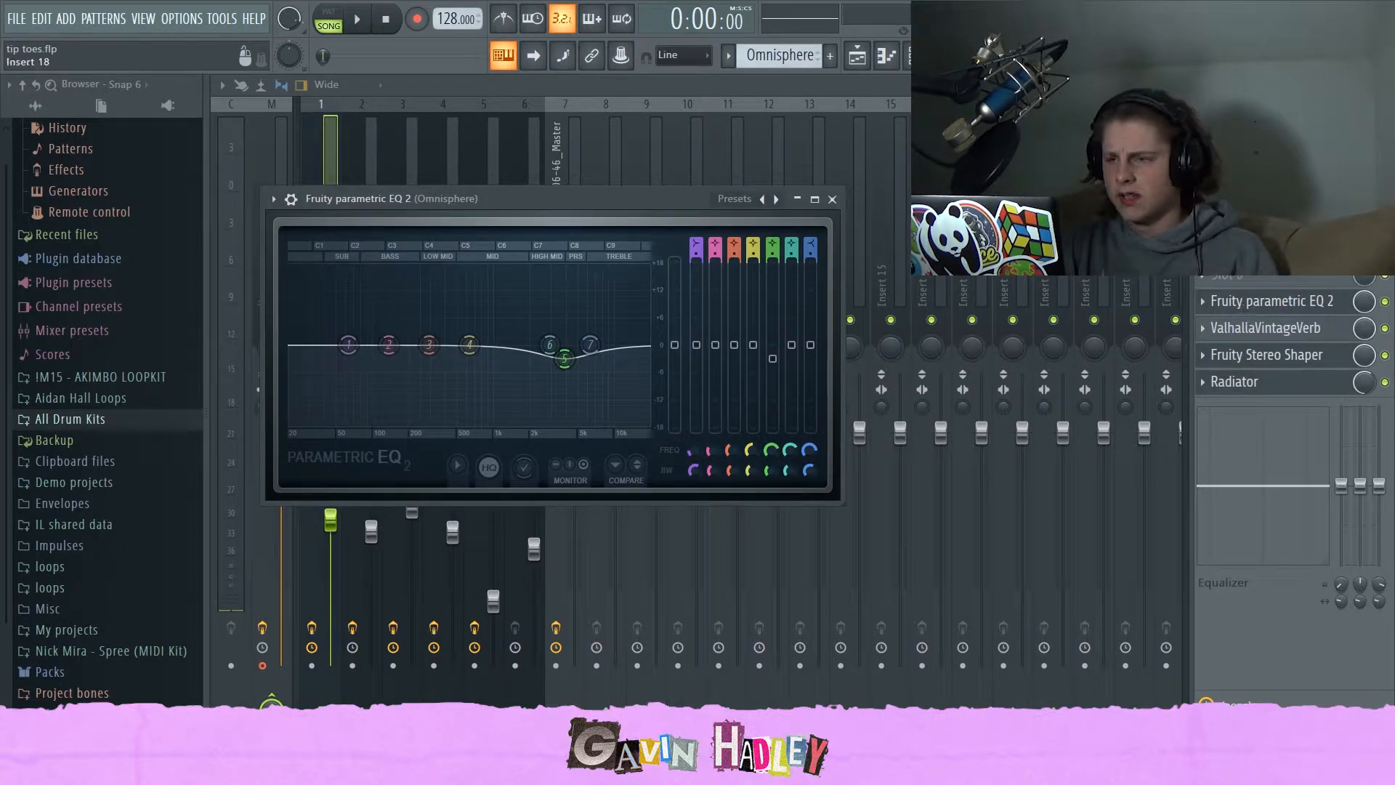
- Return to the Omnisphere note pattern and single out the short F6 note in bar 3 among the upper melody notes
left_click(887, 56)
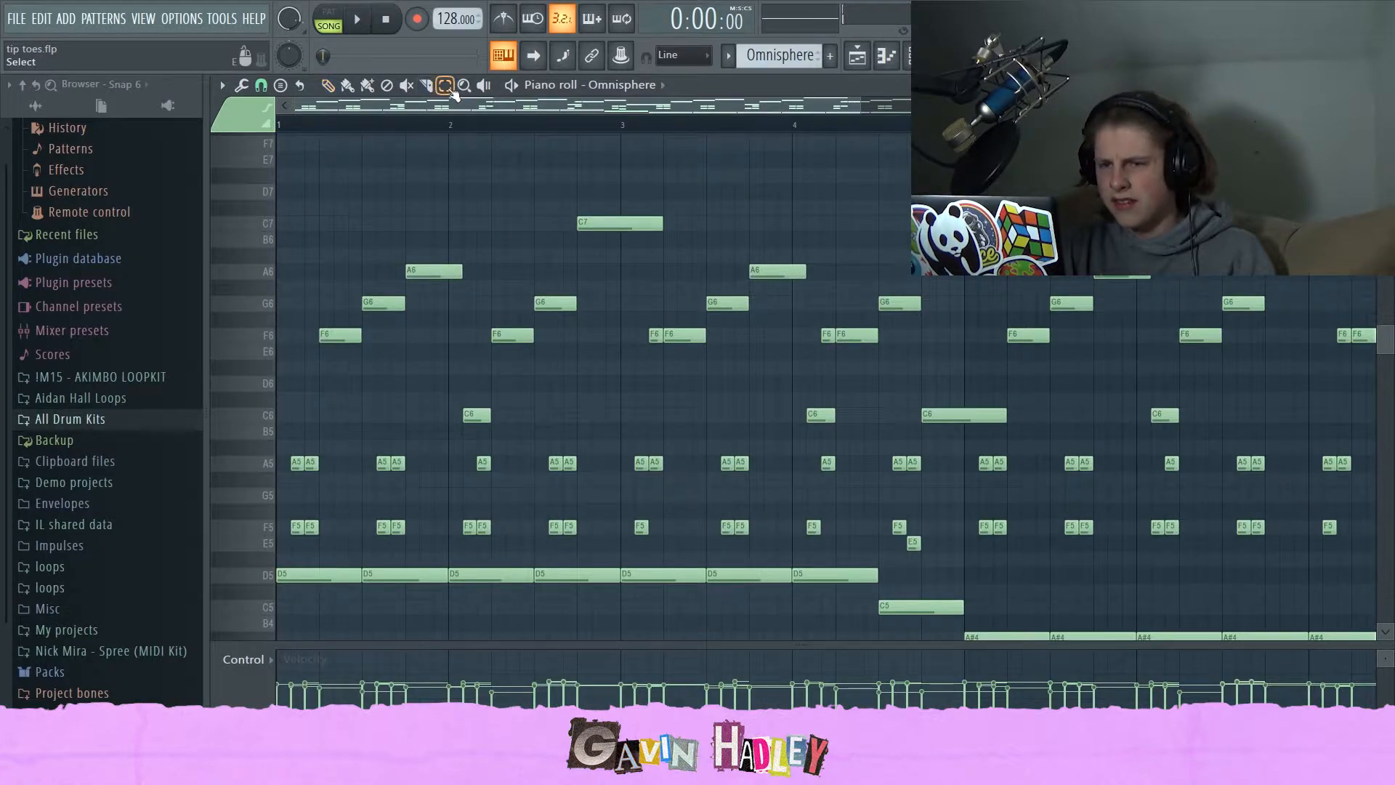
left_click(654, 336)
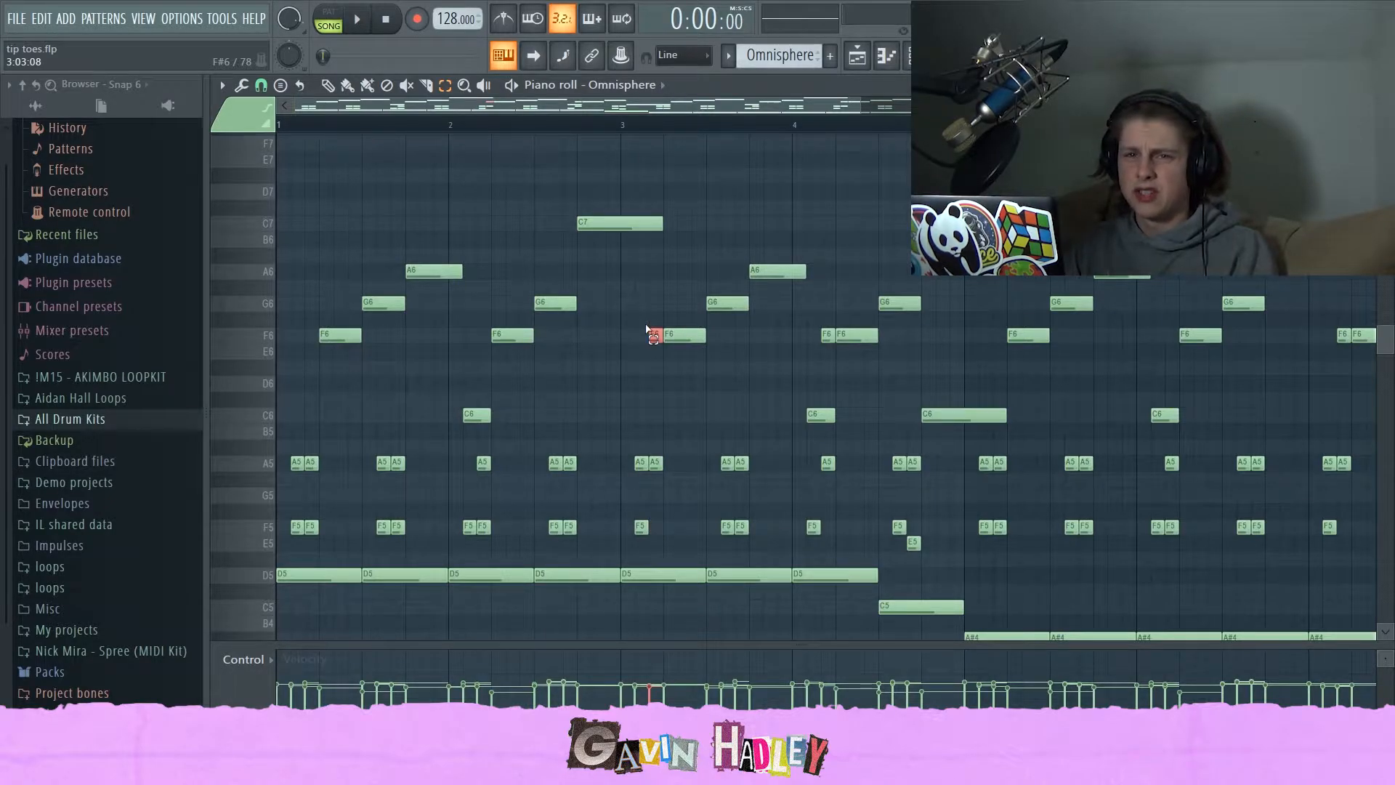
left_click_drag(861, 101, 1111, 101)
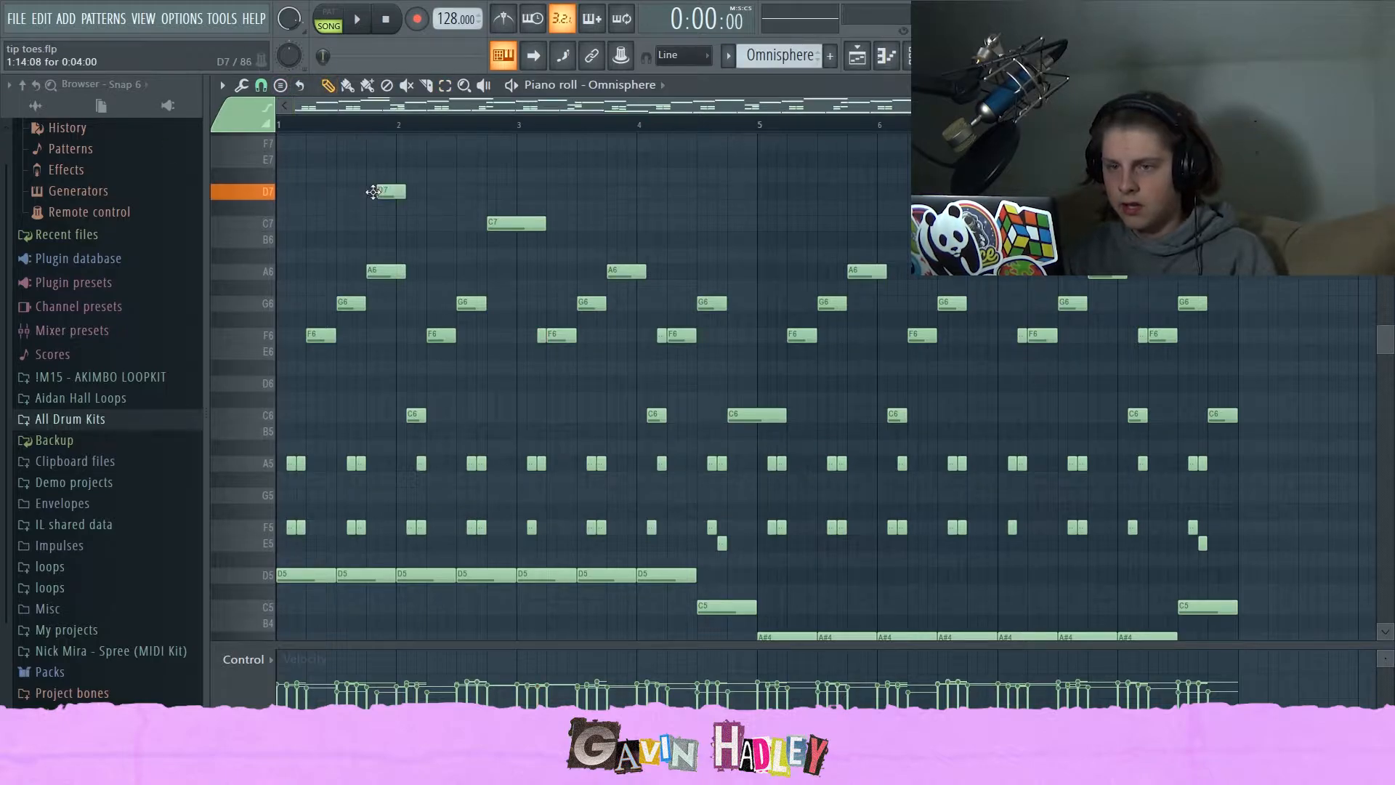
- Play the Omnisphere melody several times from the start to follow the upper melody notes
key("space")
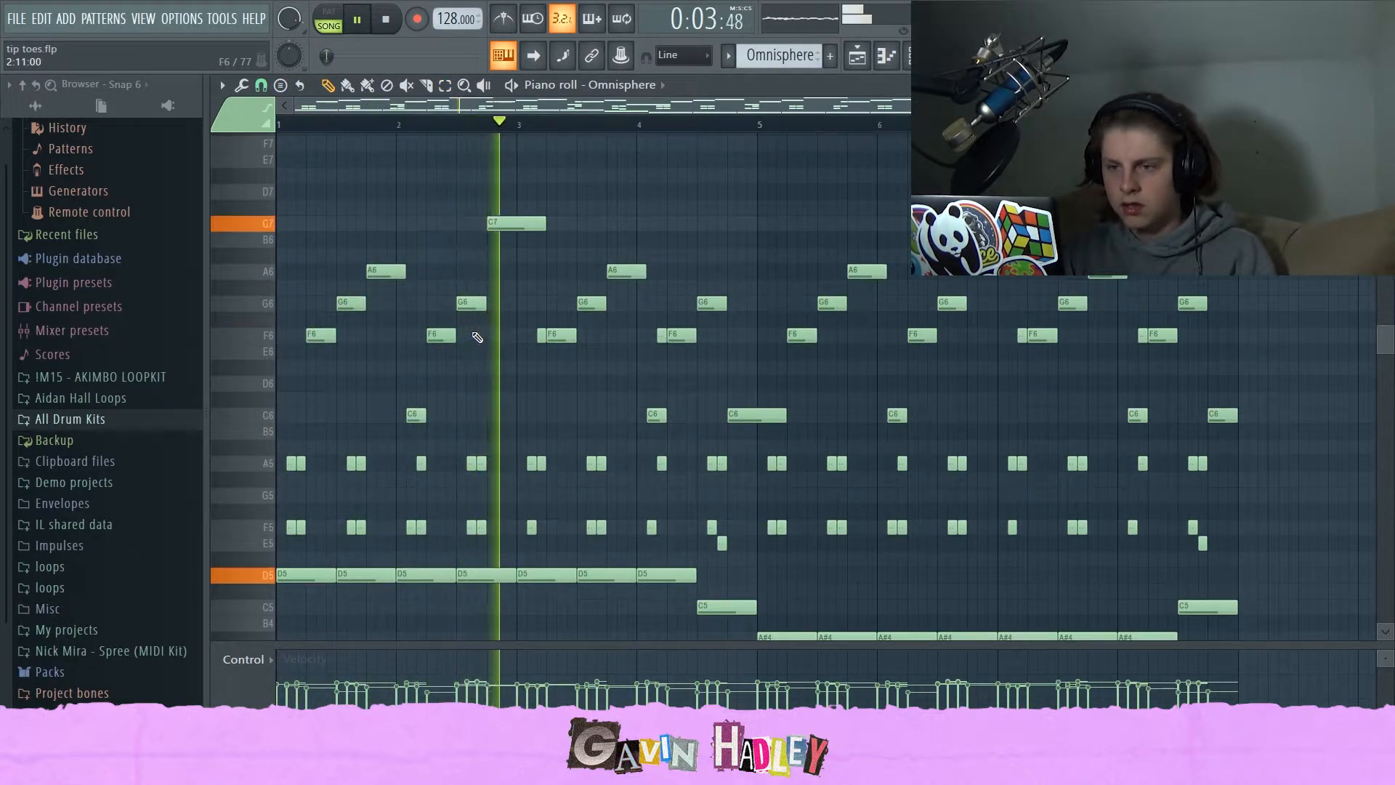
key("space")
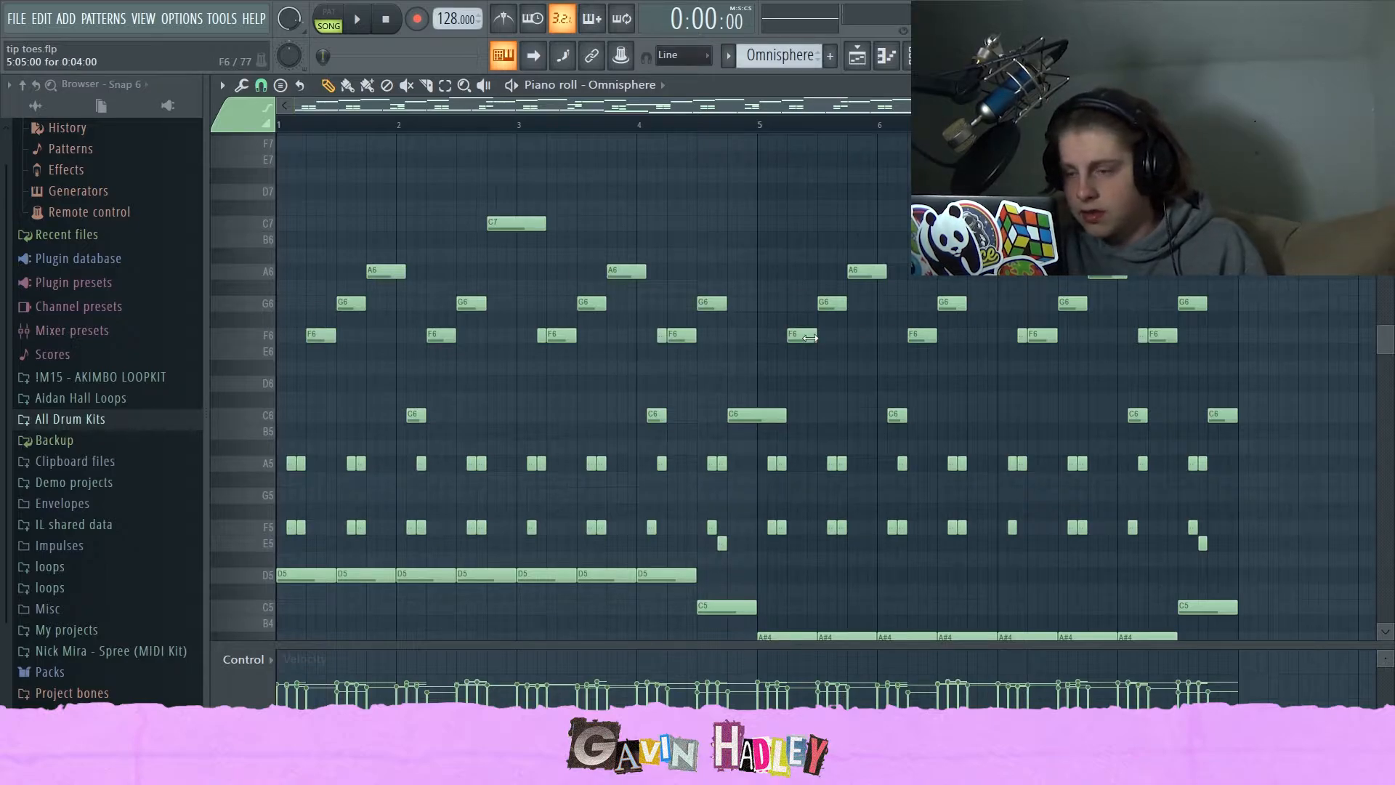
key("space")
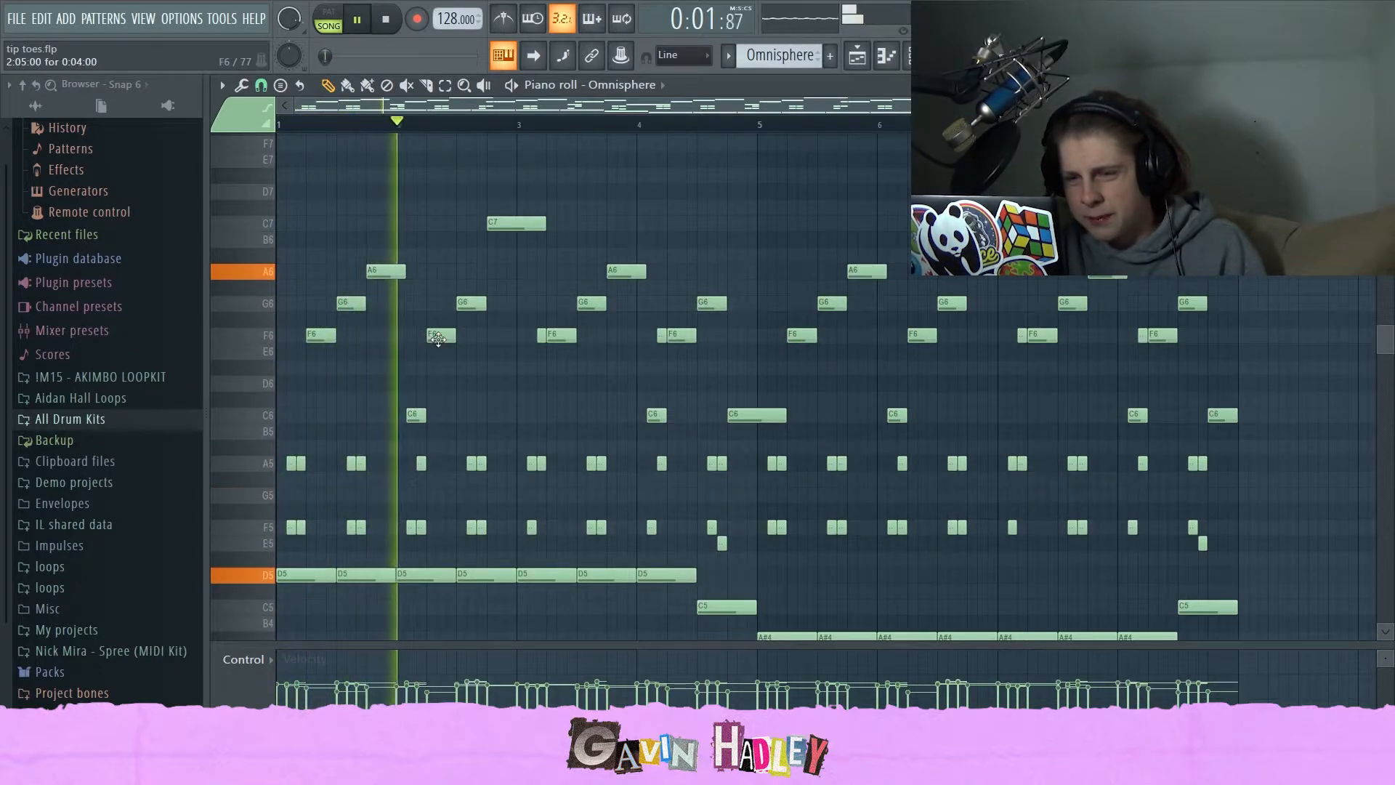
key("space")
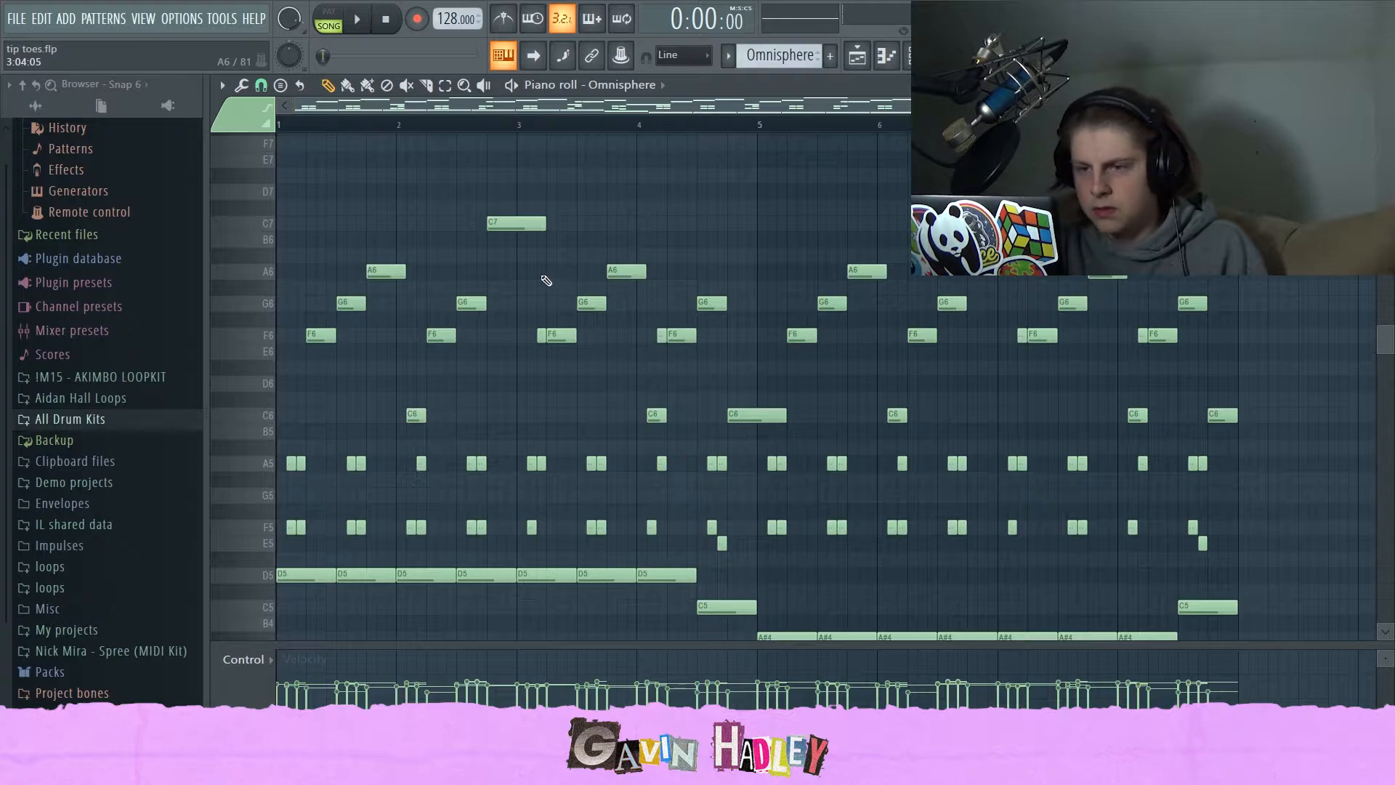
left_click(395, 256)
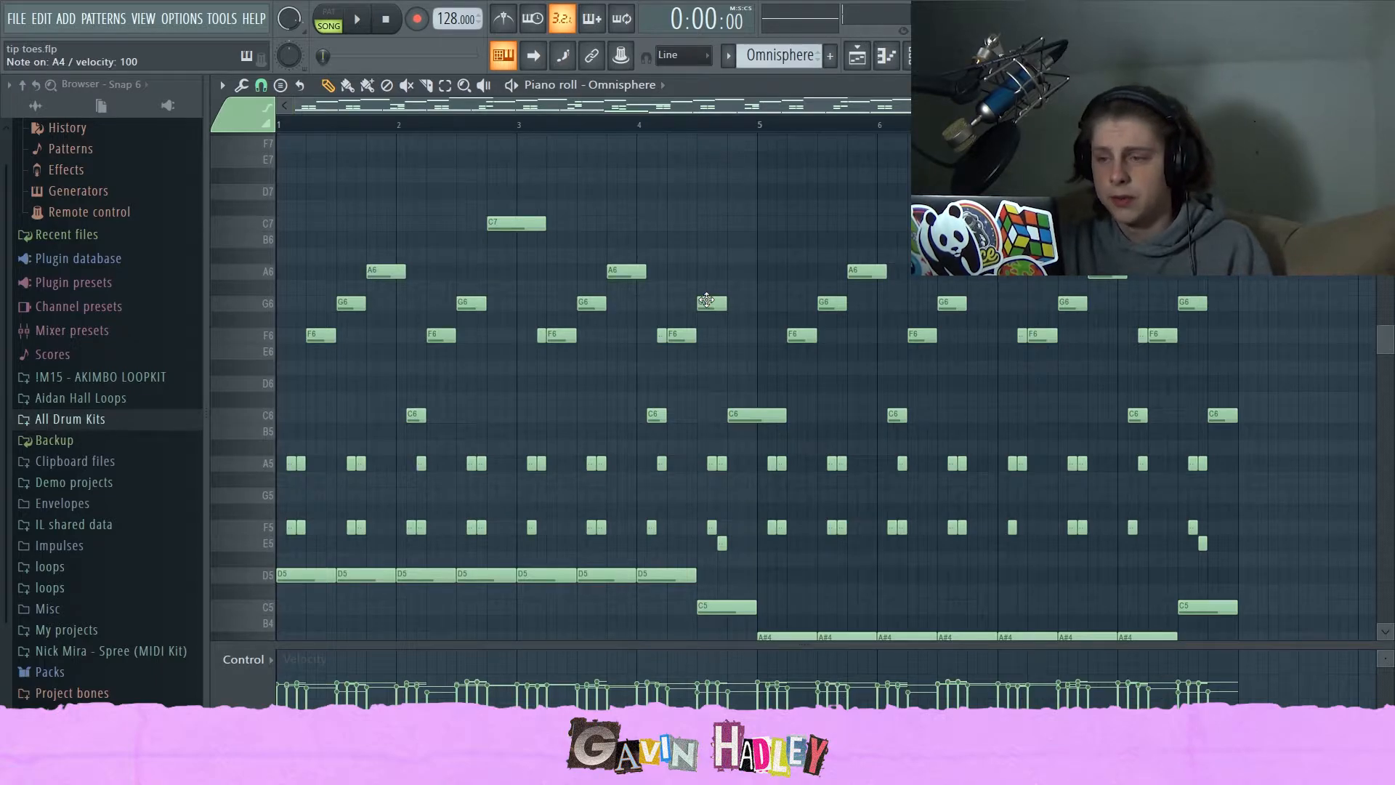
key("space")
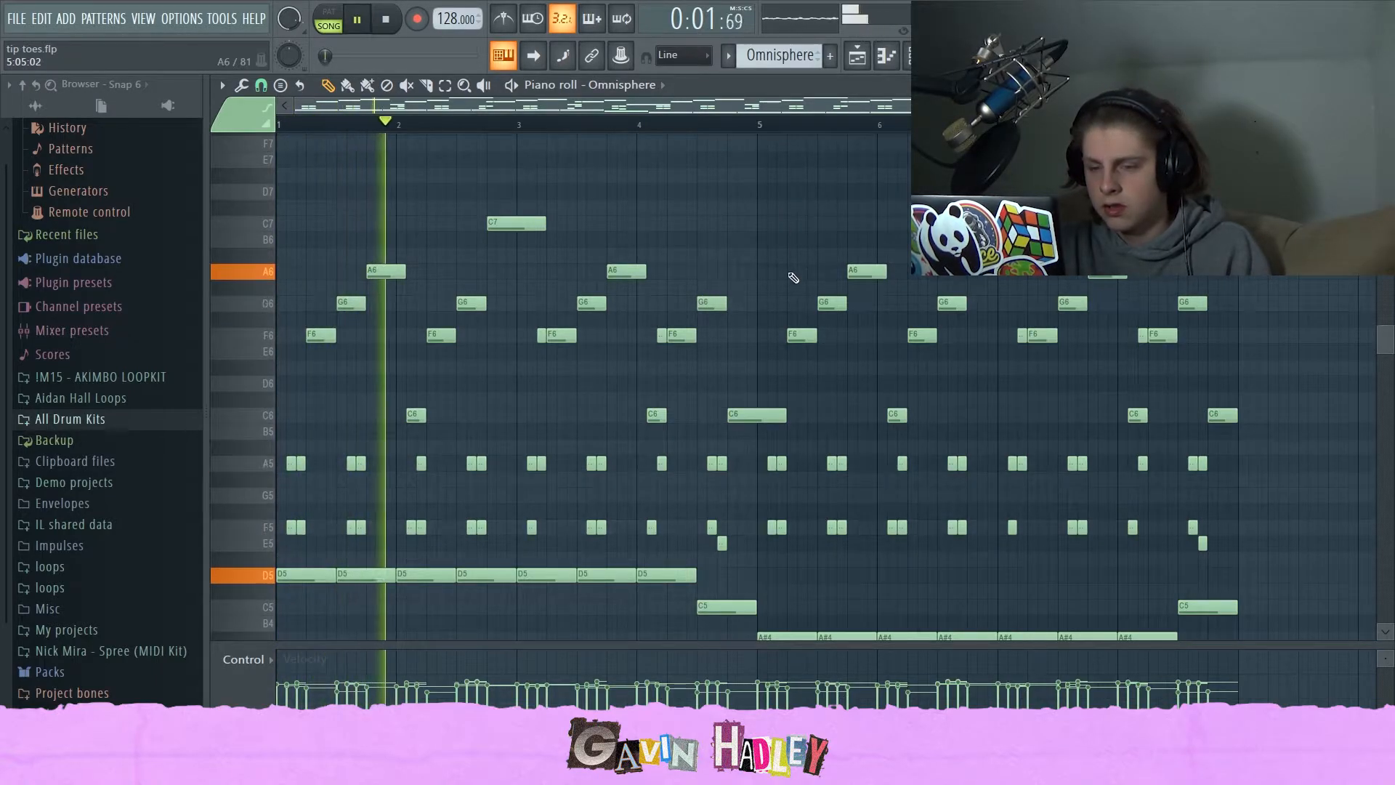
- Compare the Omnisphere mixer track's sound with its effects bypassed and with them enabled
key("F9")
key("space")
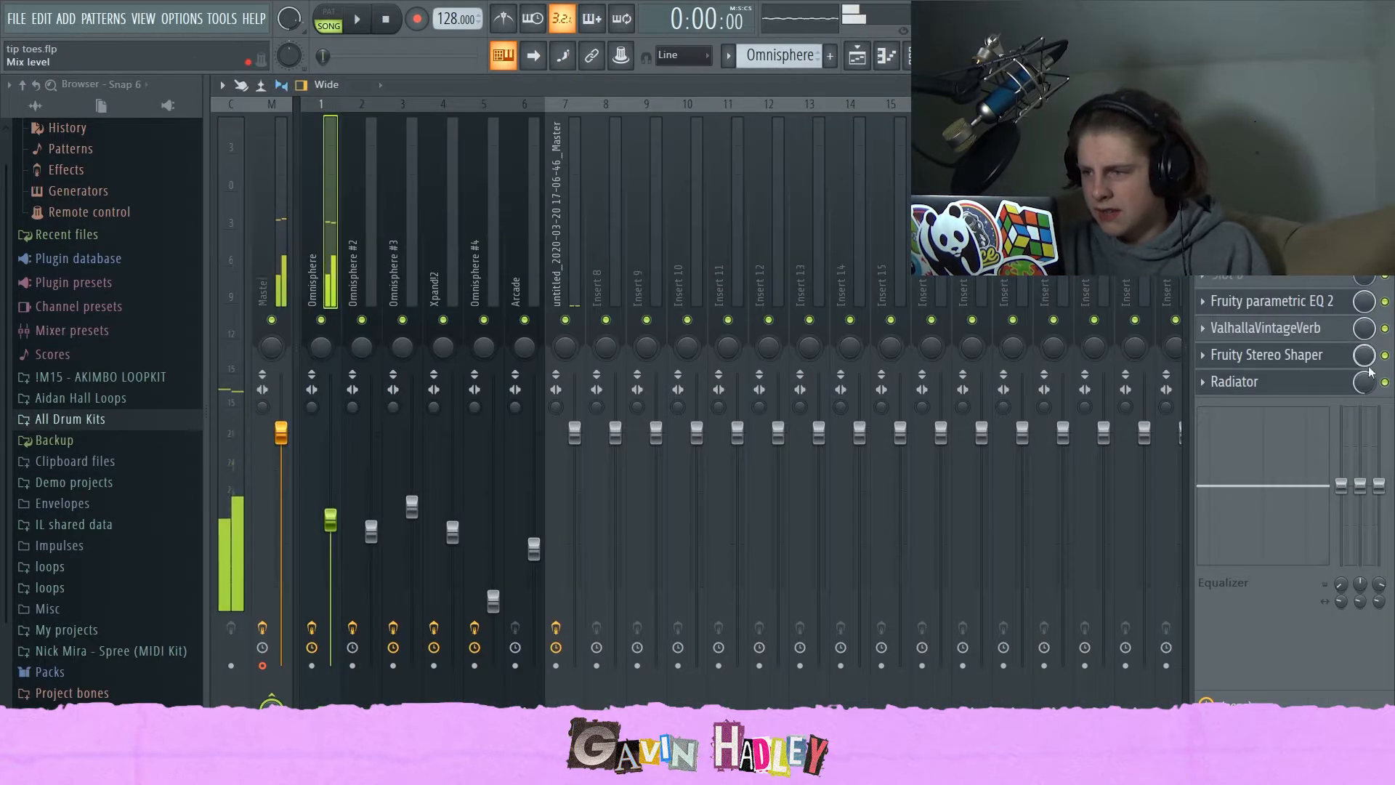
key("space")
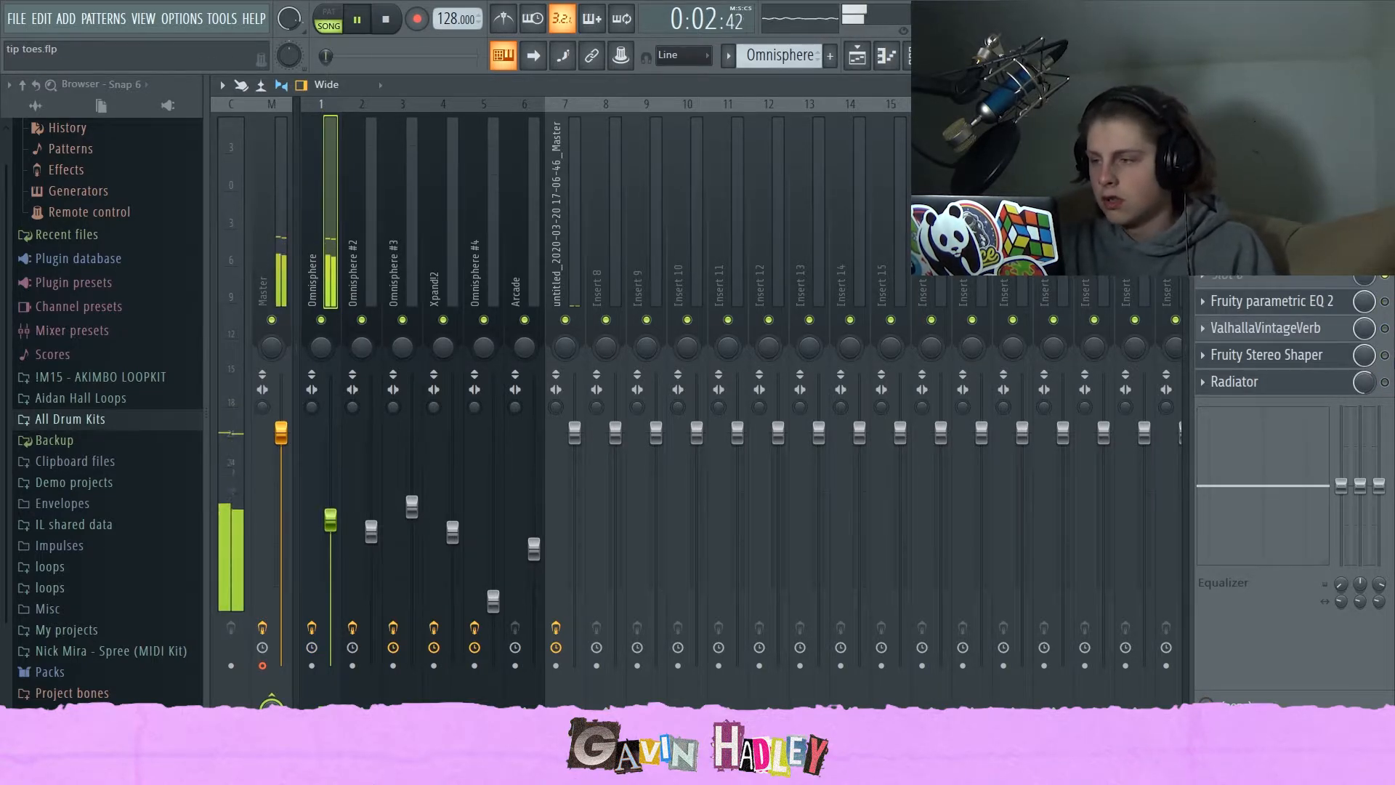
key("space")
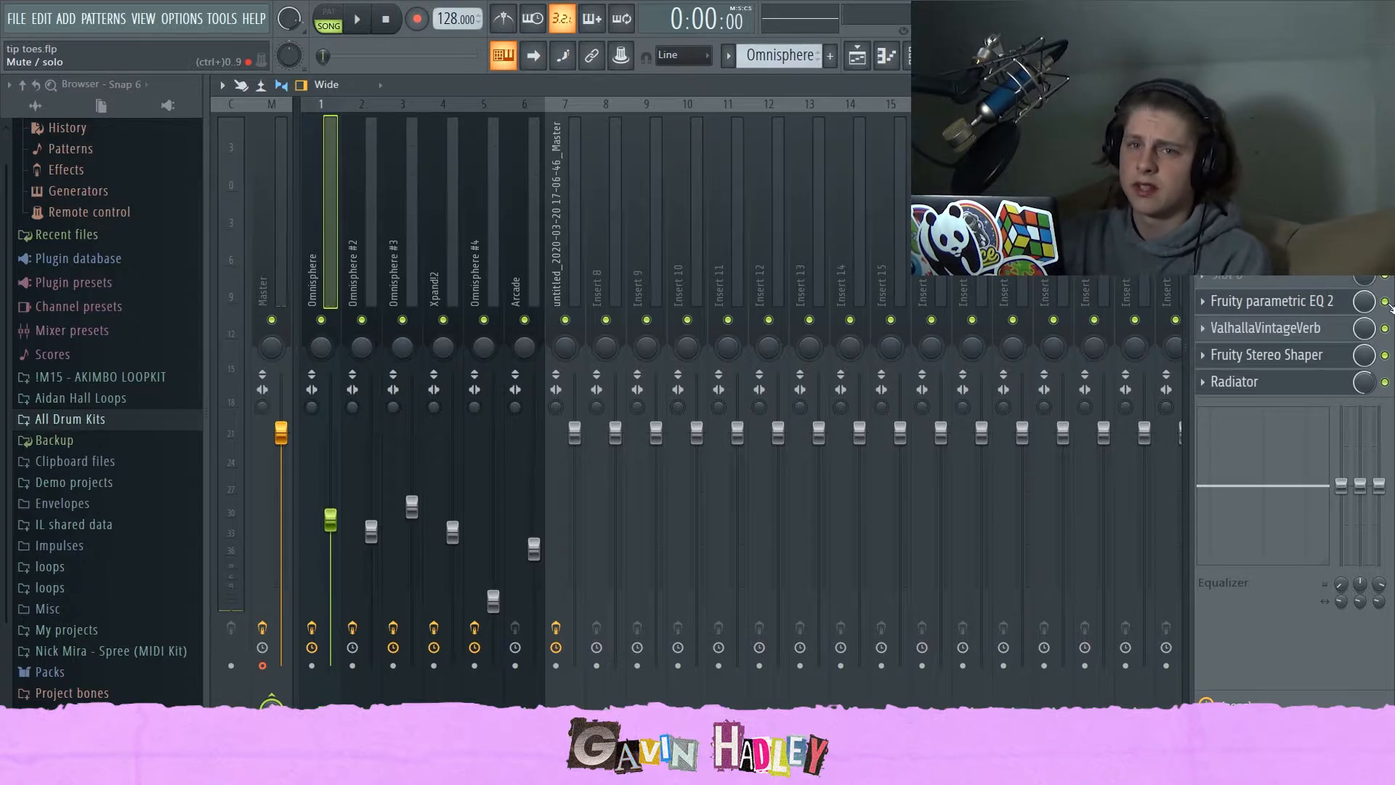
key("space")
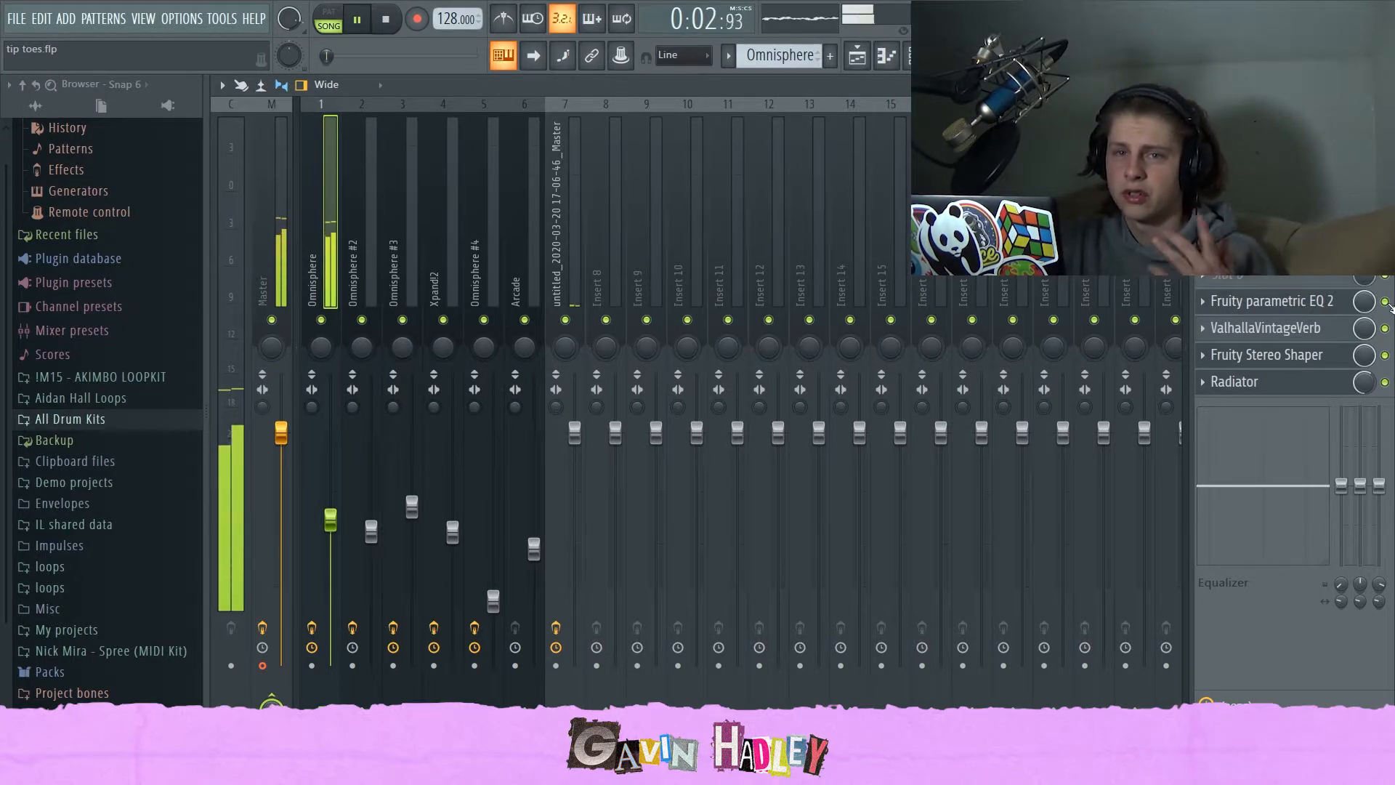
key("space")
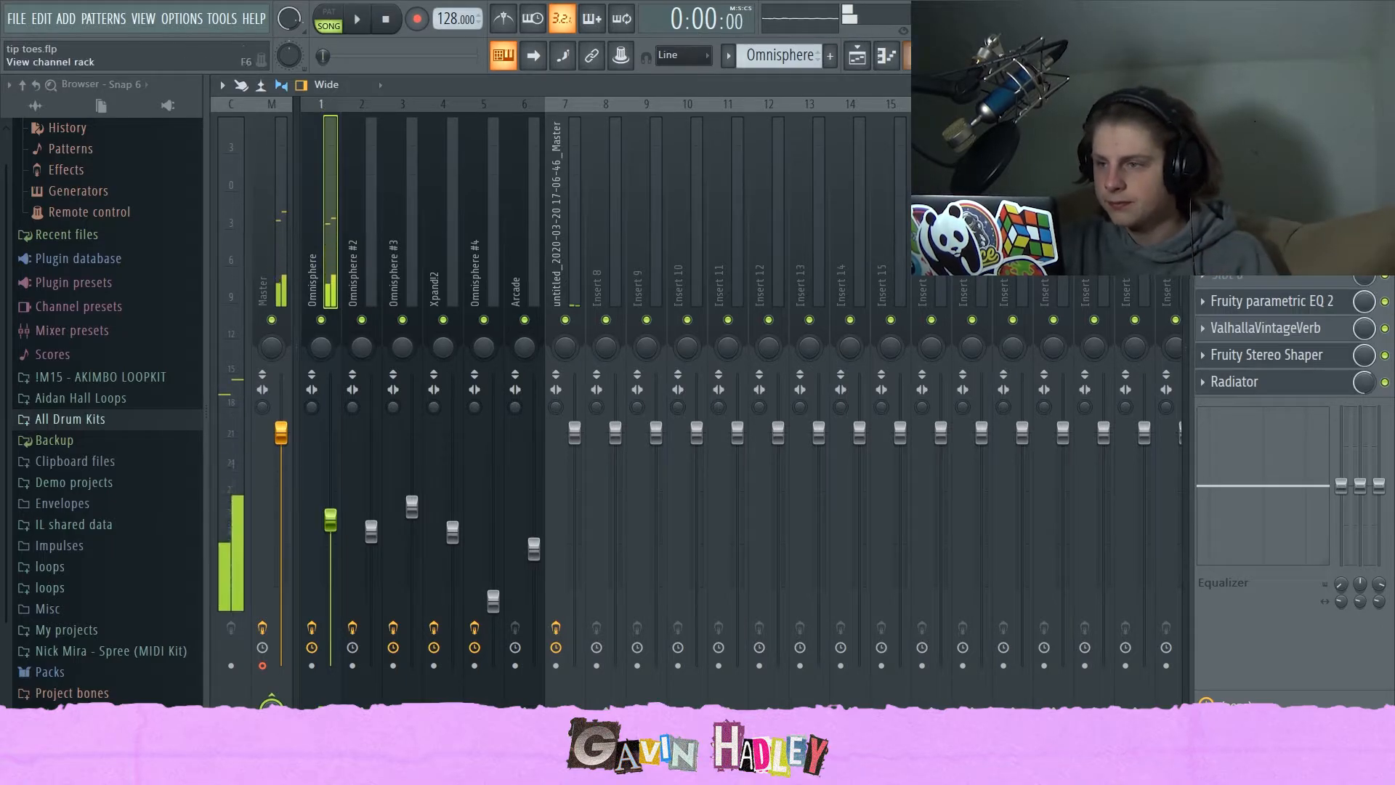
- Switch the playlist from the Omnisphere track 1 to the Xpand!2 track 4 and open the Xpand!2 pattern's notes
left_click(867, 58)
left_click(445, 226)
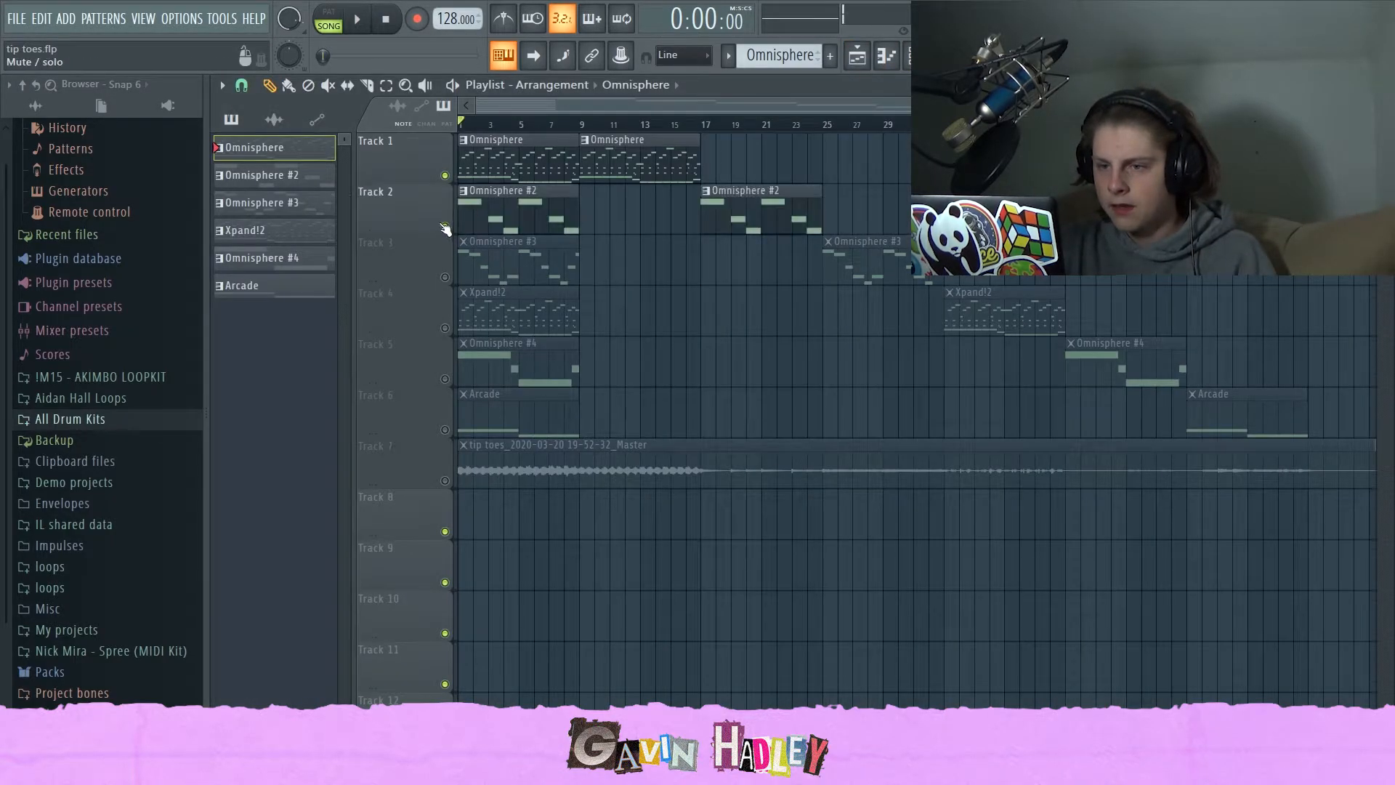
left_click(445, 226)
left_click(444, 328)
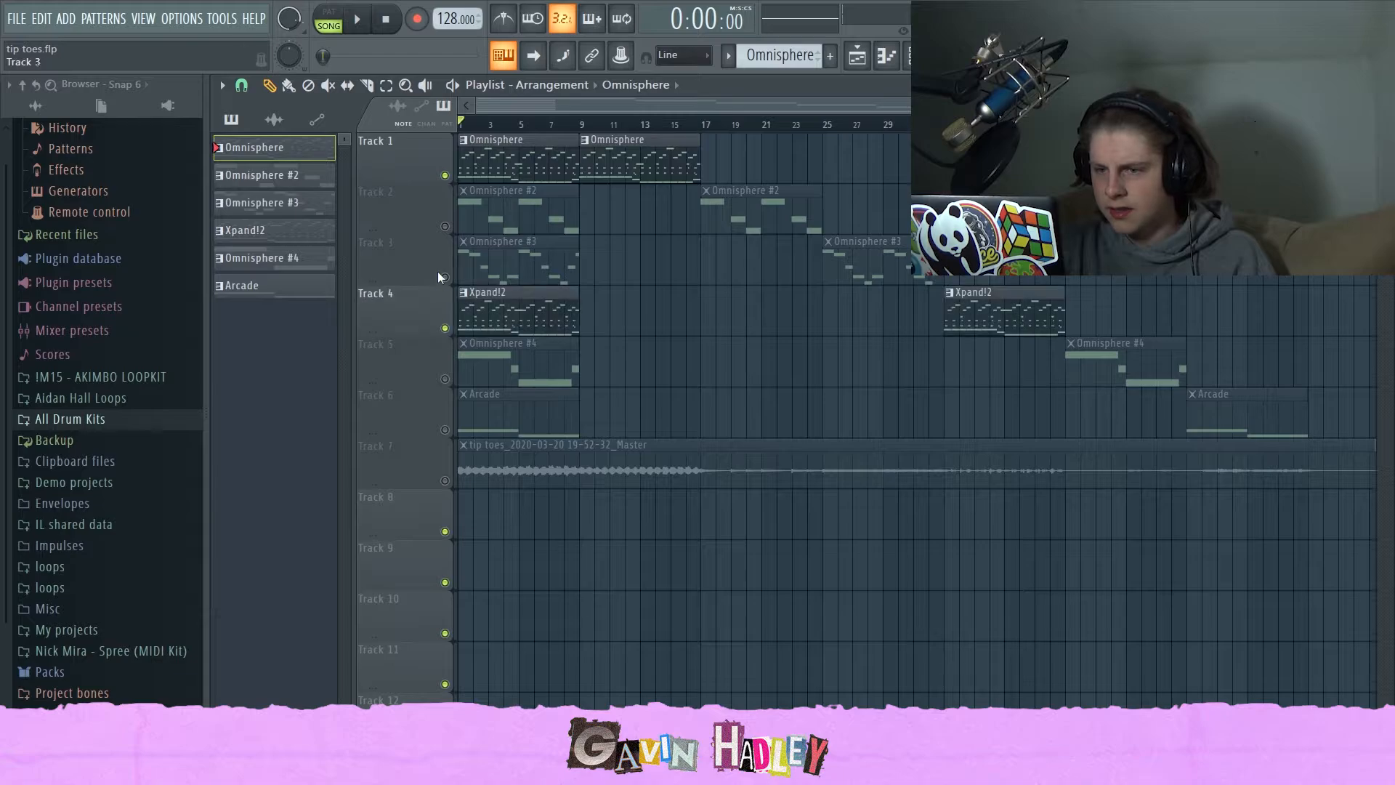
left_click(446, 176)
double_click(500, 313)
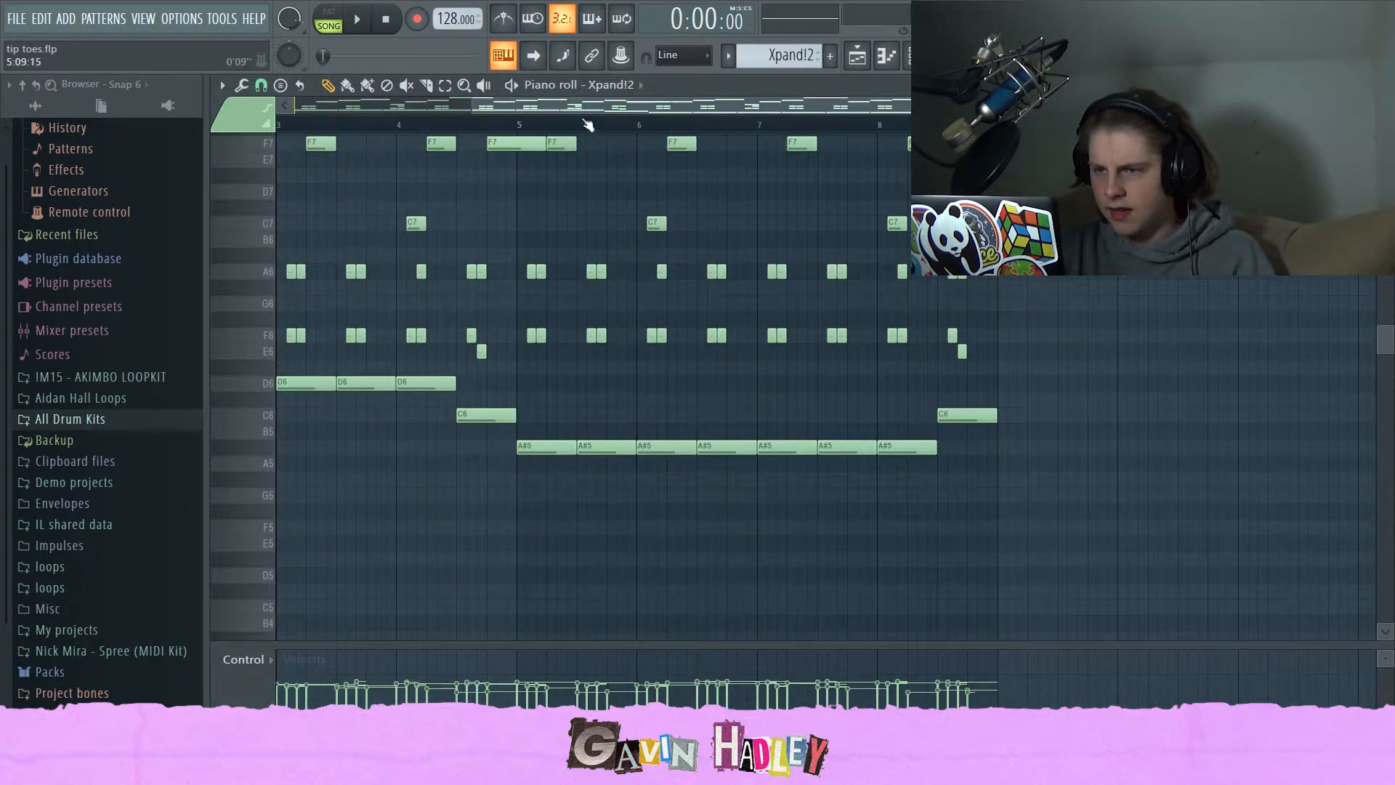
- Open the Xpand!2 instrument to check its loaded sound, then close it
left_click(914, 56)
left_click(458, 385)
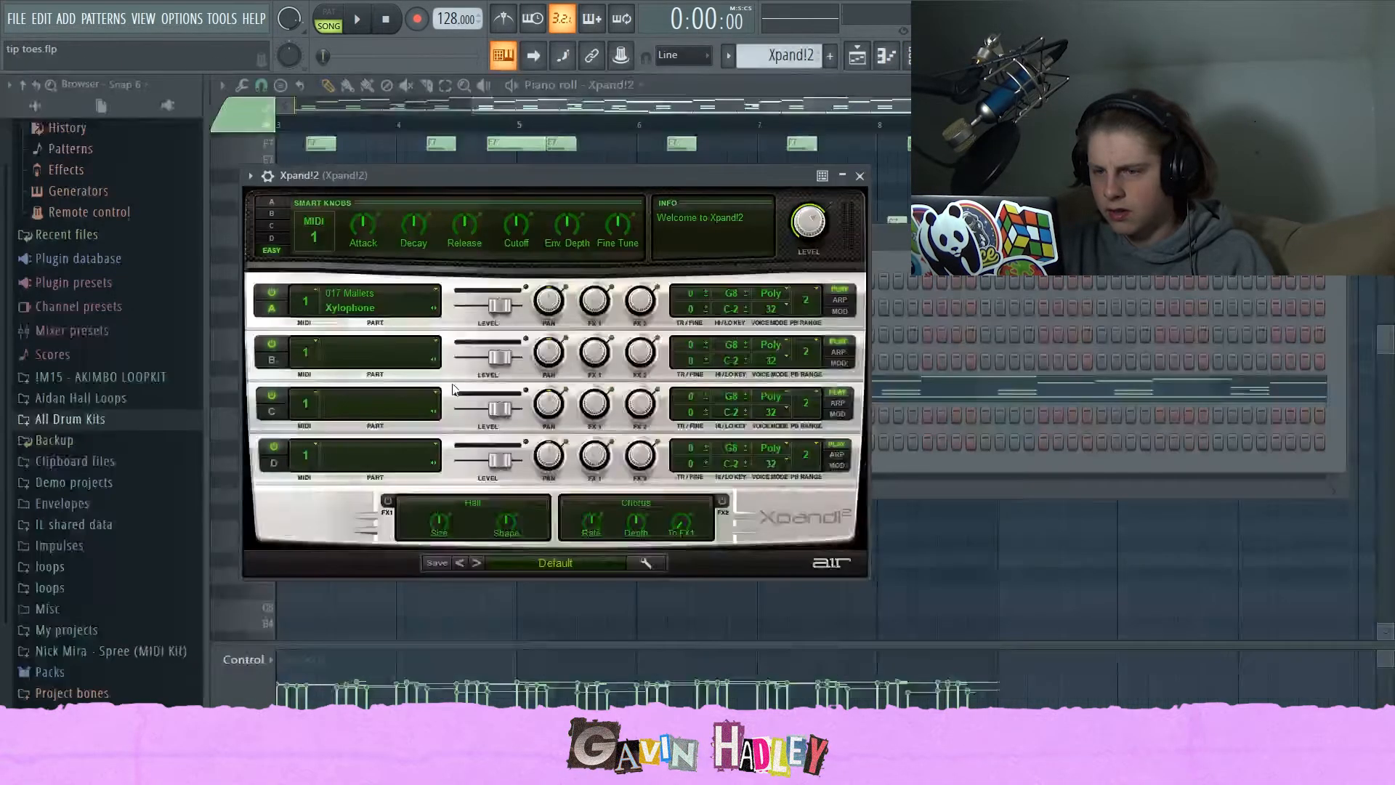
left_click(722, 122)
- Play the Xpand!2 pattern on its own in pattern mode and review its melody and bass notes from bar 1
scroll(546, 373, "left", 4)
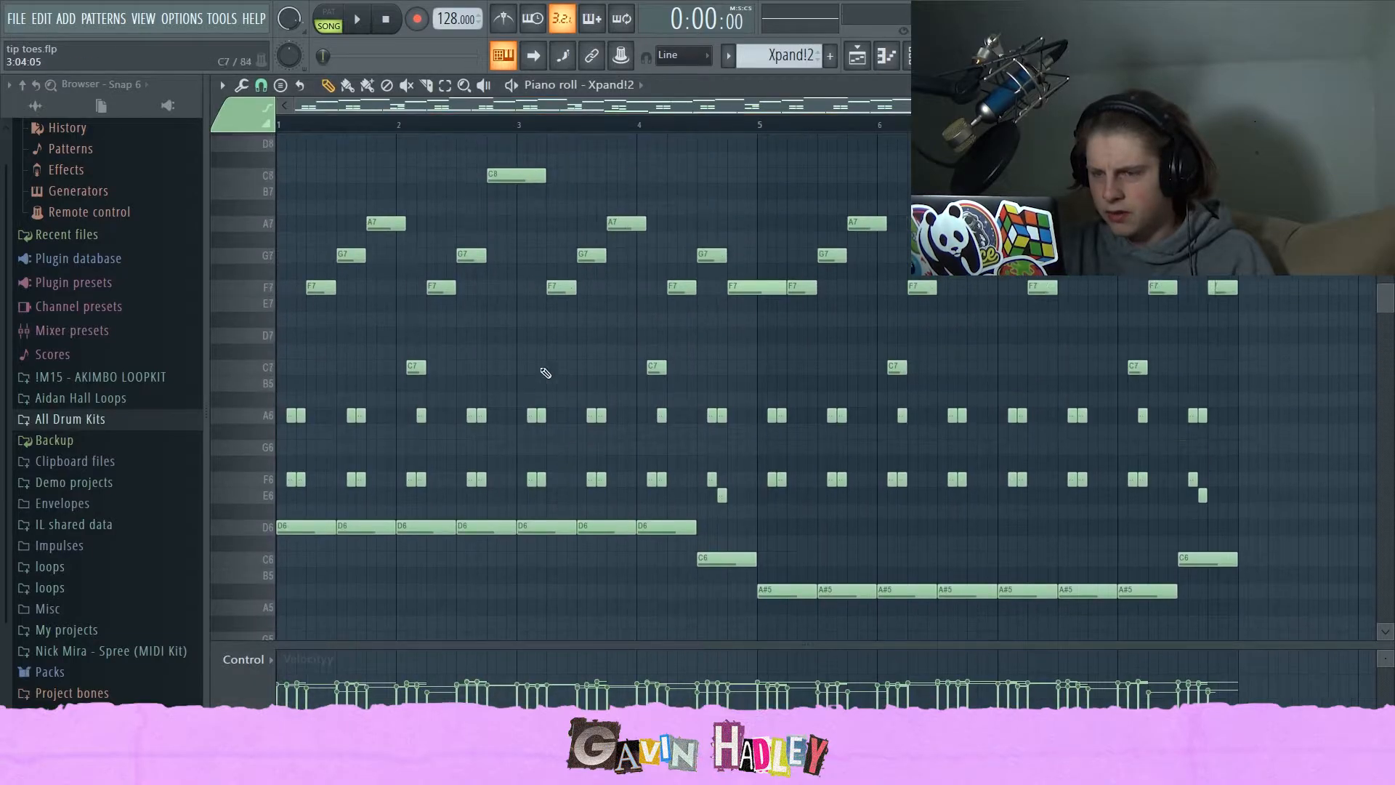
scroll(563, 290, "up", 3)
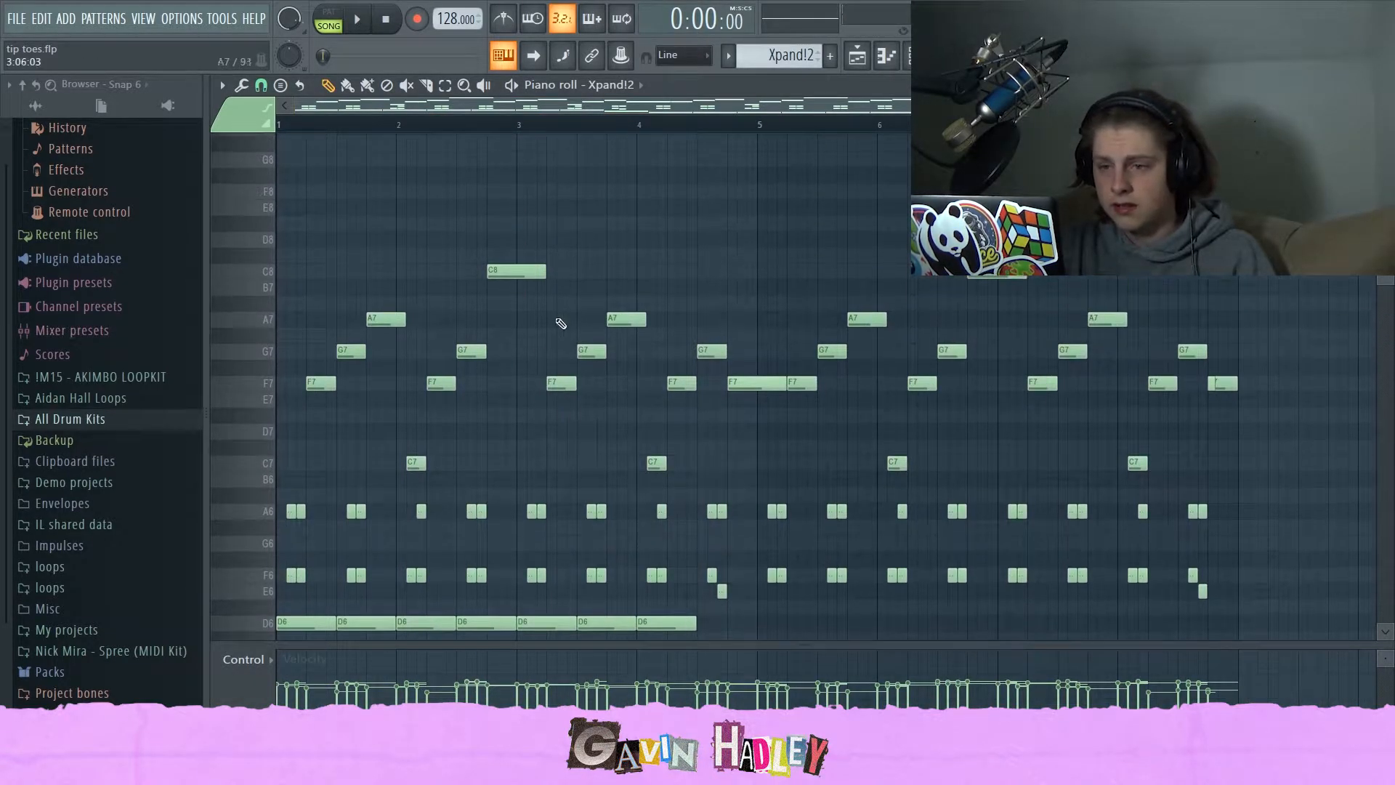
left_click(511, 85)
scroll(617, 367, "down", 3)
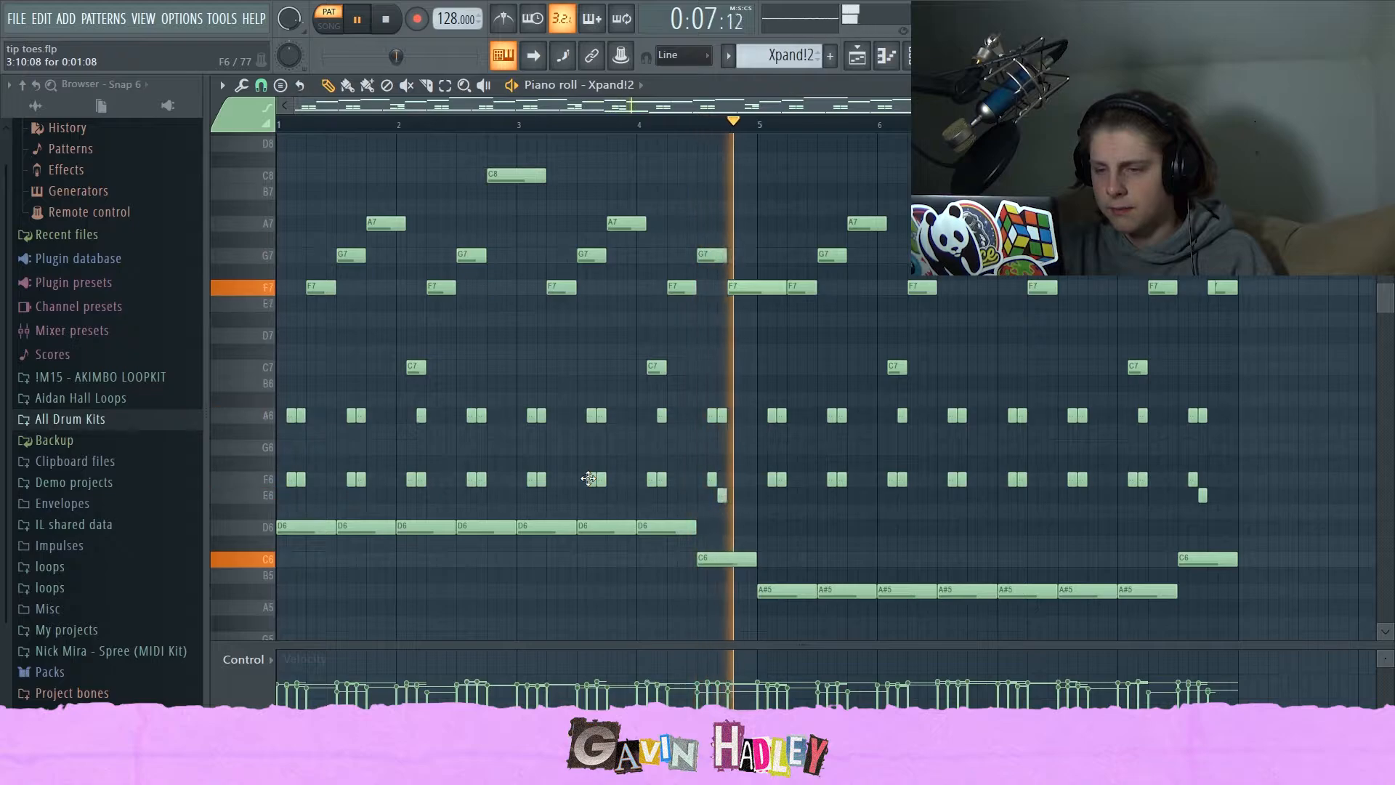
key("space")
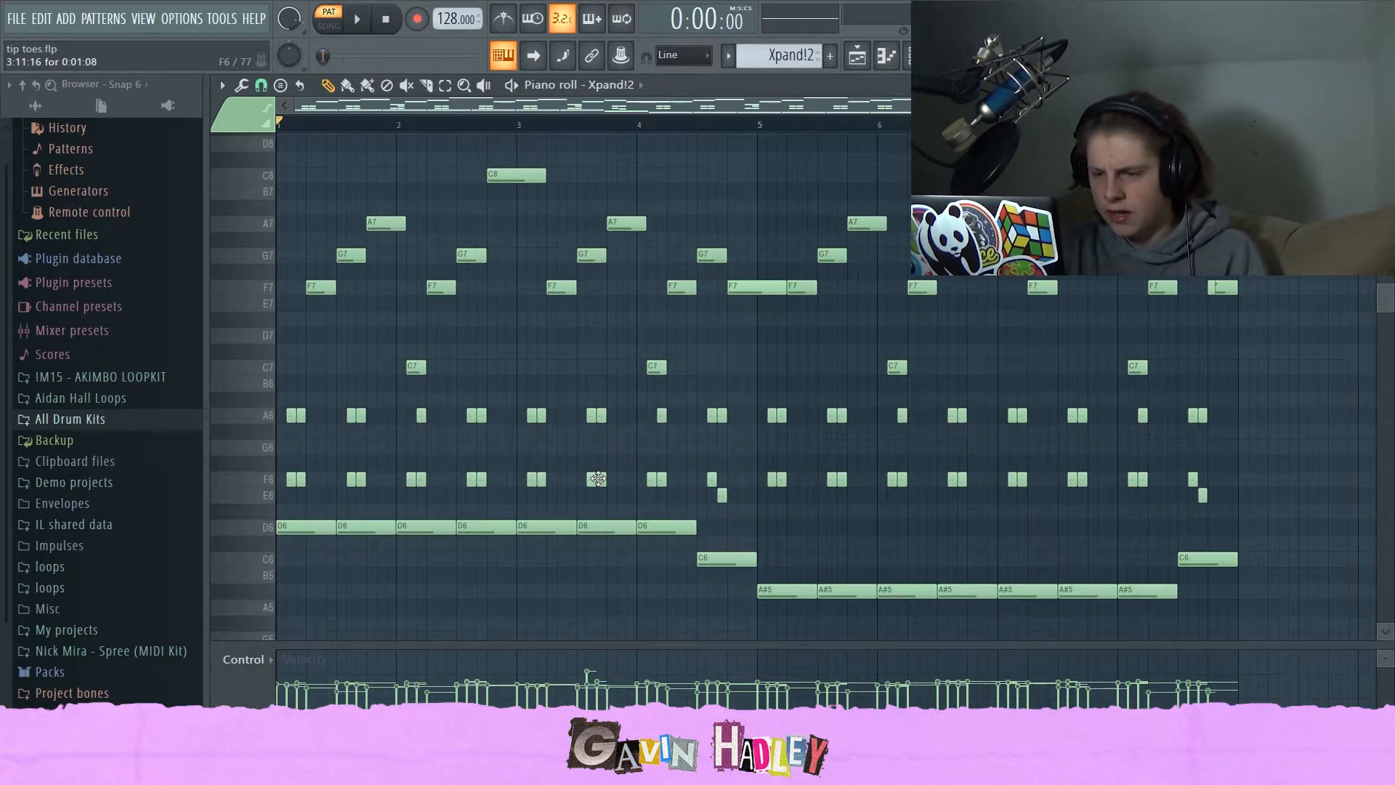
key("space")
scroll(567, 349, "up", 4)
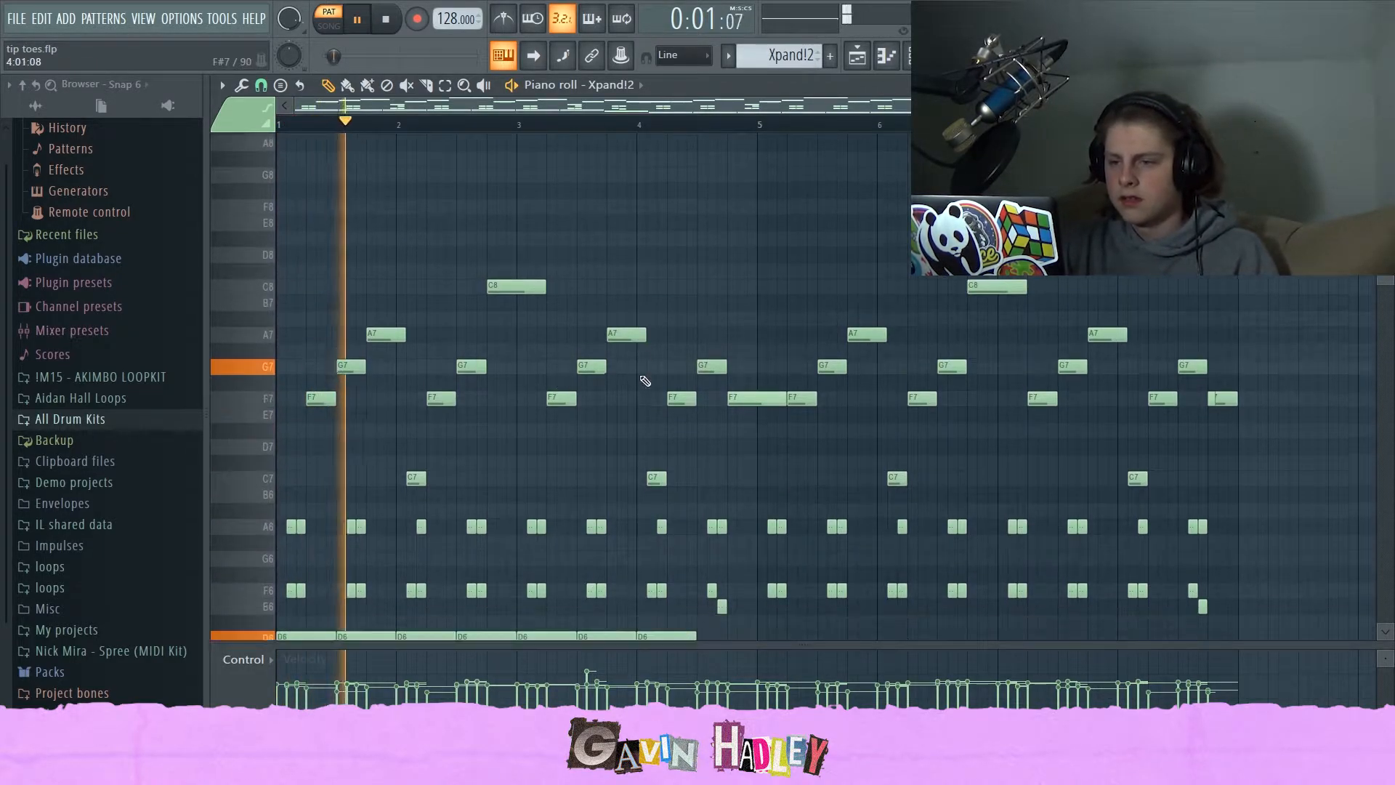
- Compare the Xpand!2 mixer track with and without its PanMan, Ozone 8 Elements and ValhallaVintageVerb effects
key("F9")
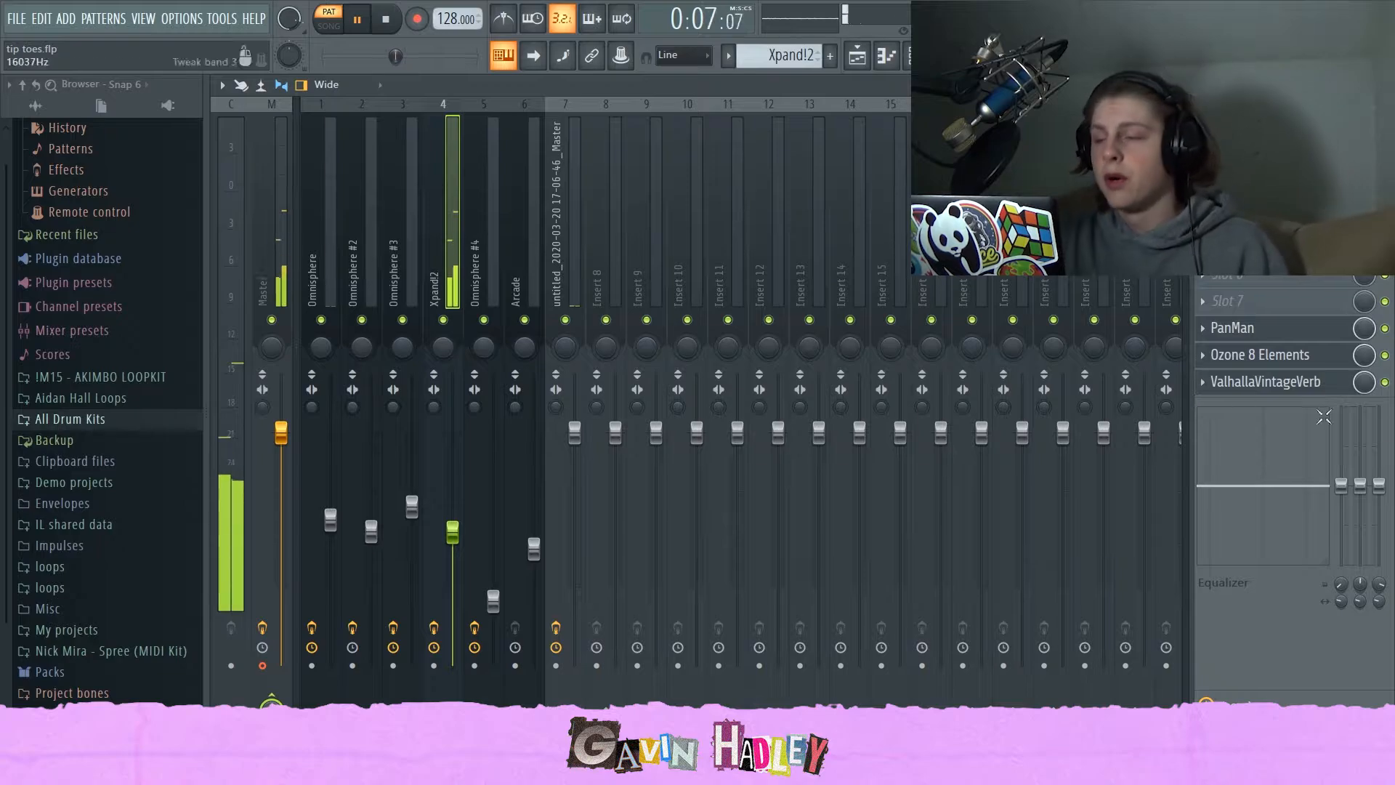
key("space")
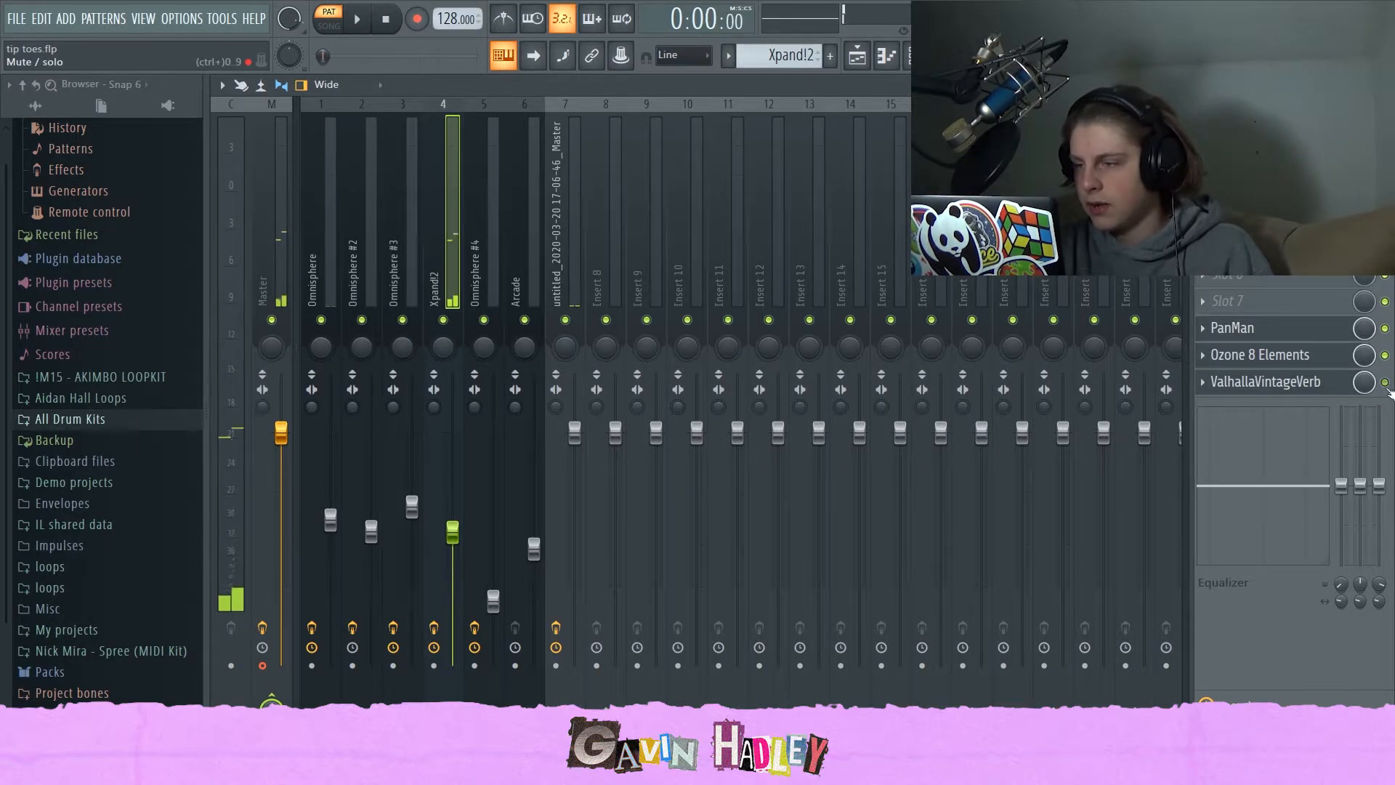
key("space")
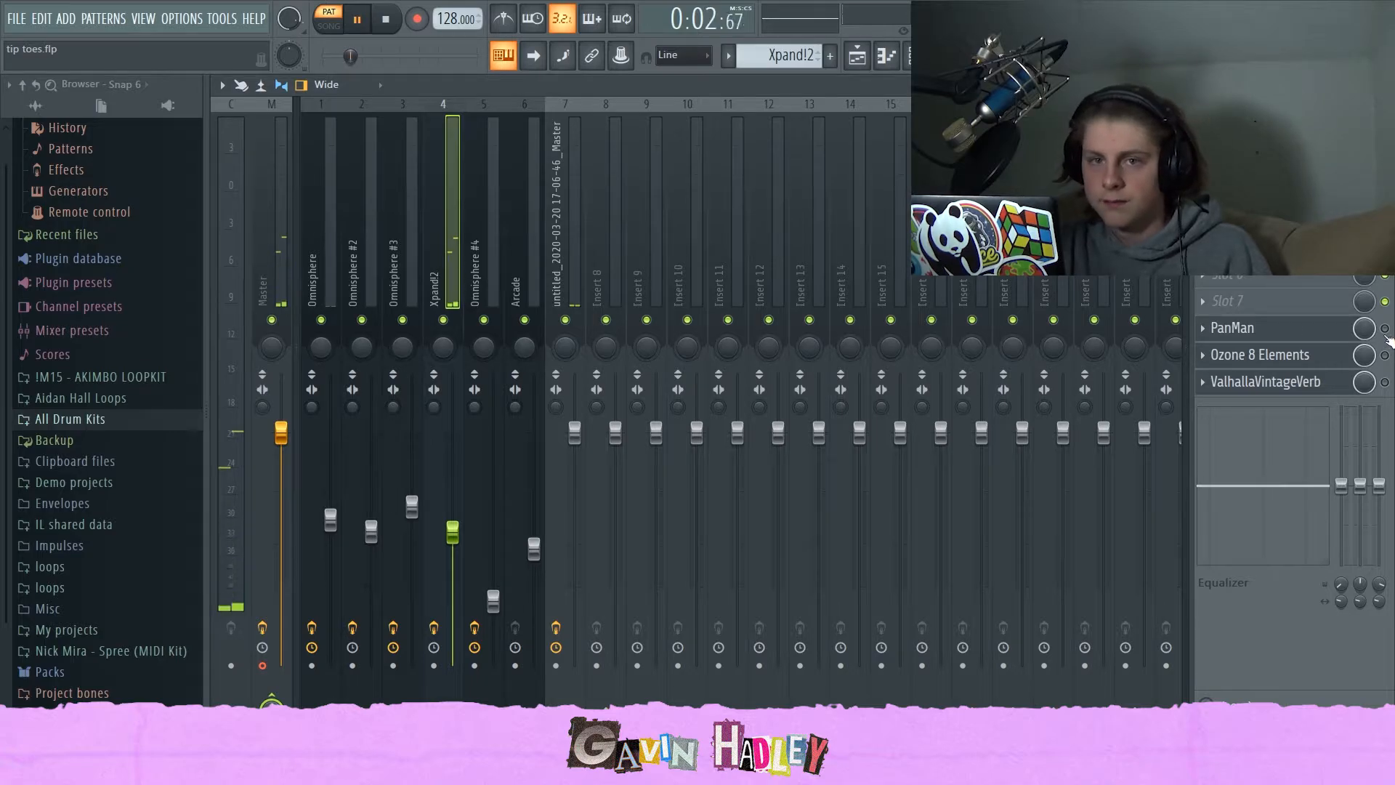
- Go back to the Xpand!2 notes and examine the melody and bass layers while the pattern plays
key("F7")
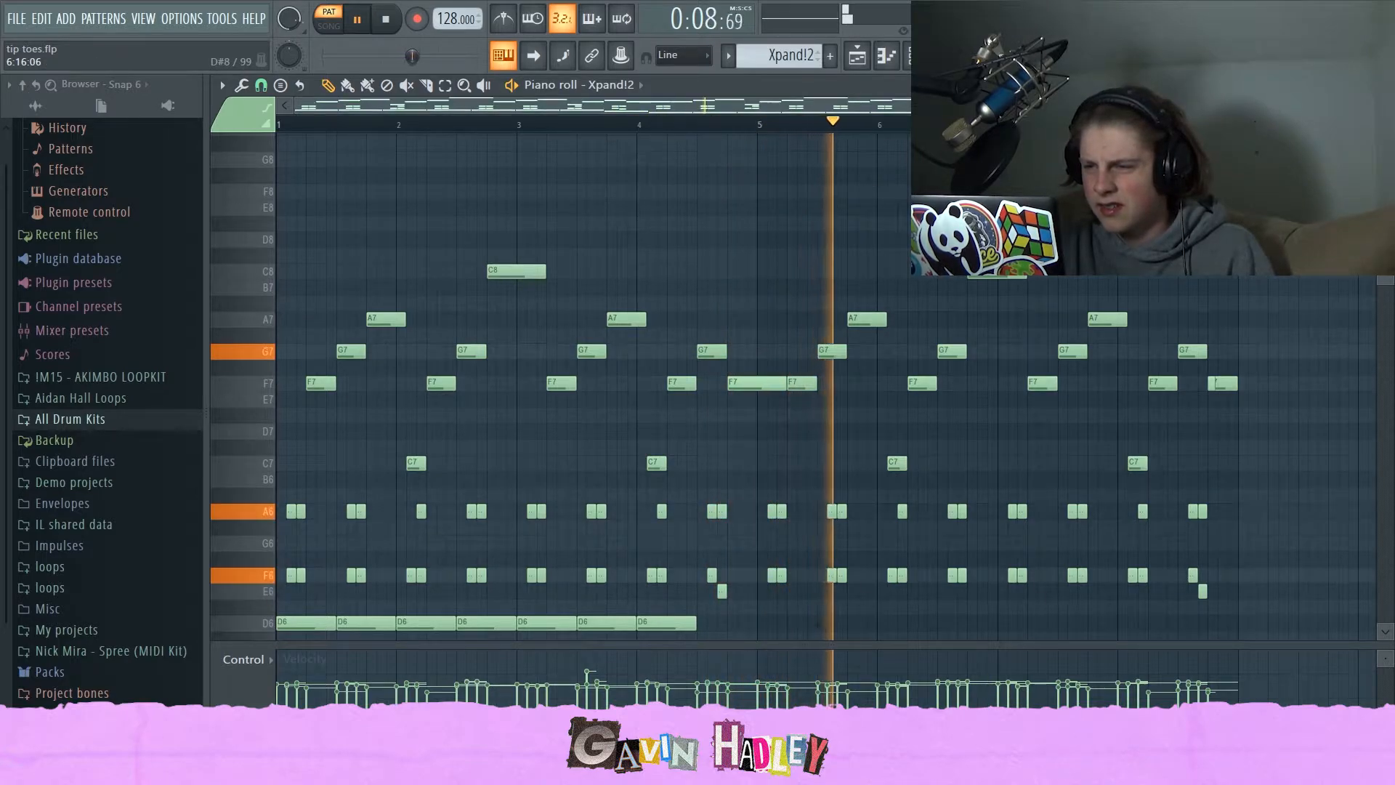
scroll(713, 296, "down", 4)
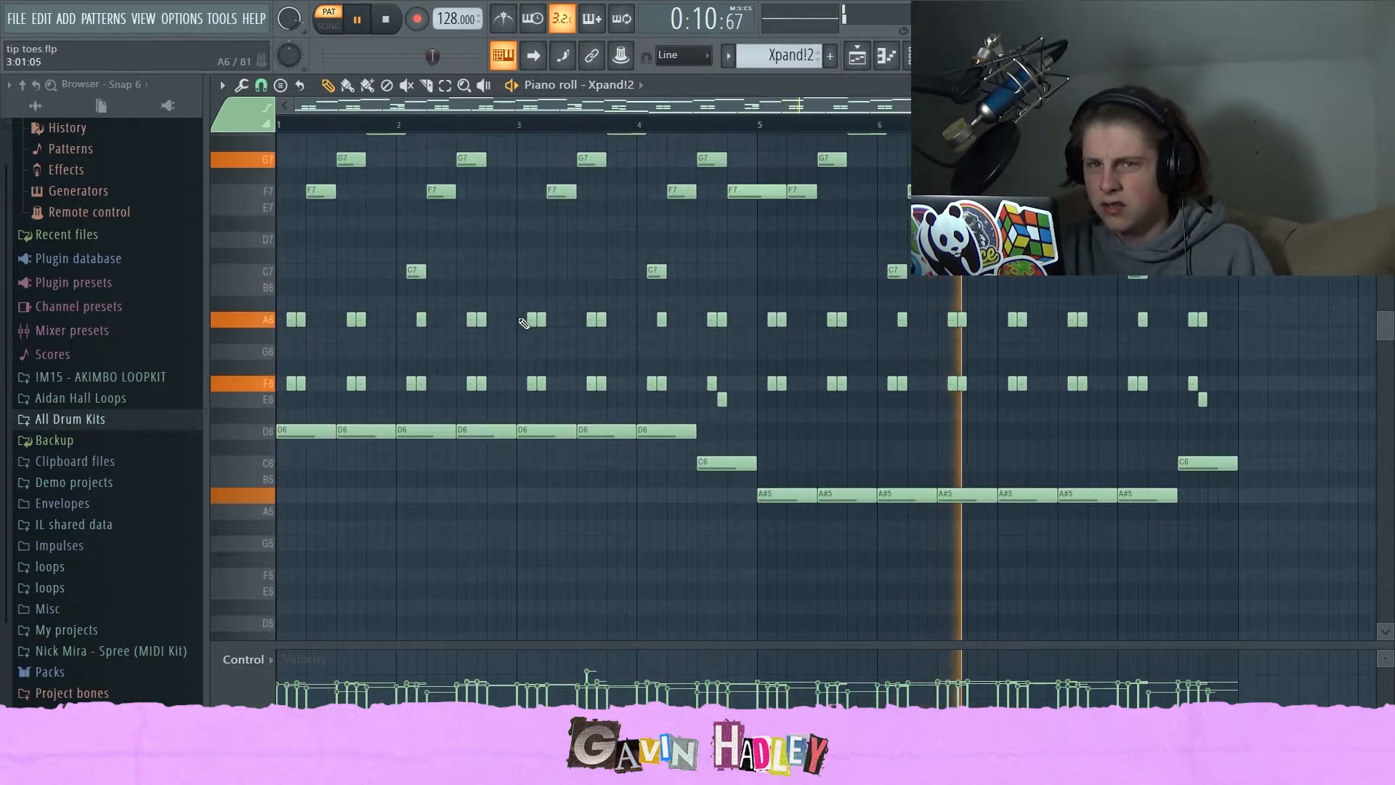
scroll(638, 343, "up", 1)
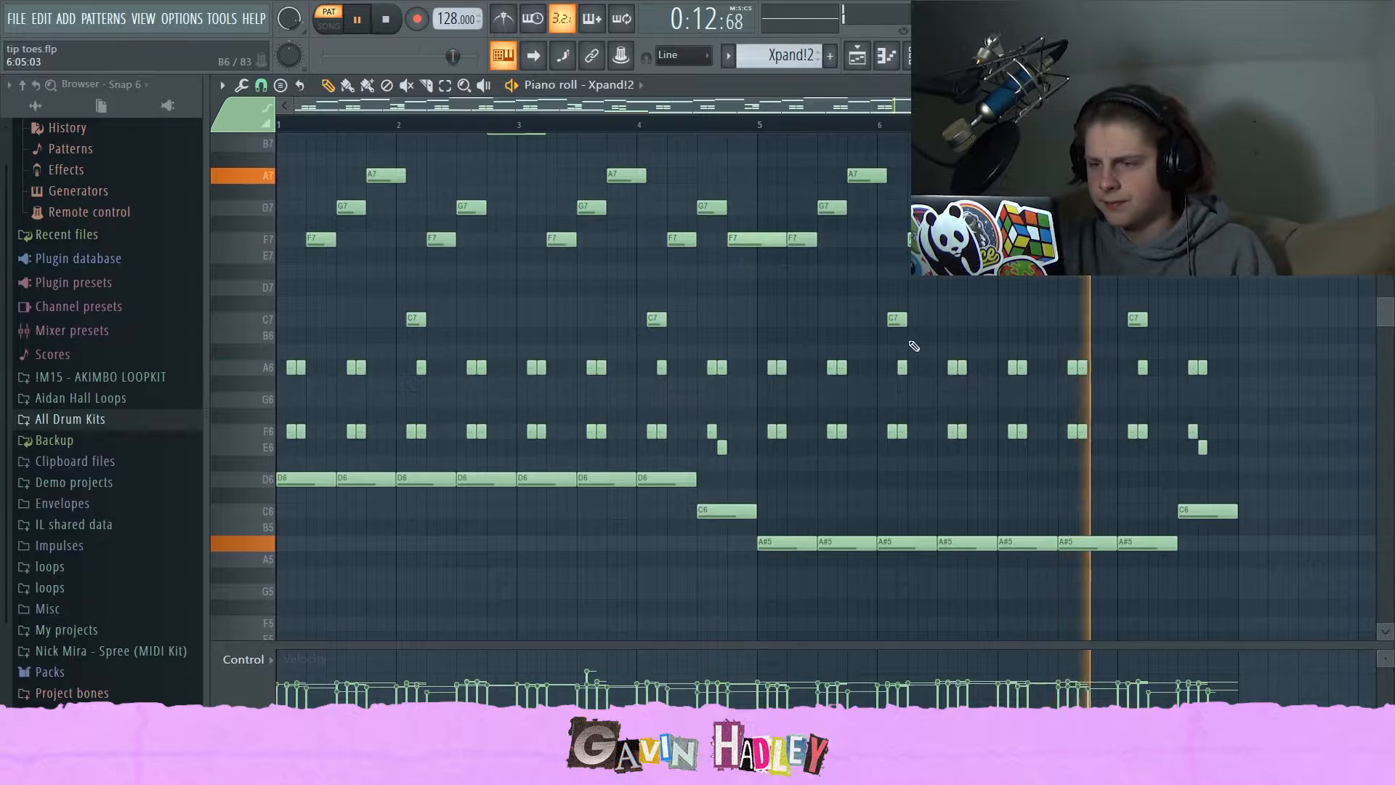
- Enable PanMan on the Xpand!2 mixer track, open it and listen to its panning while the pattern plays, then close it
key("F9")
key("space")
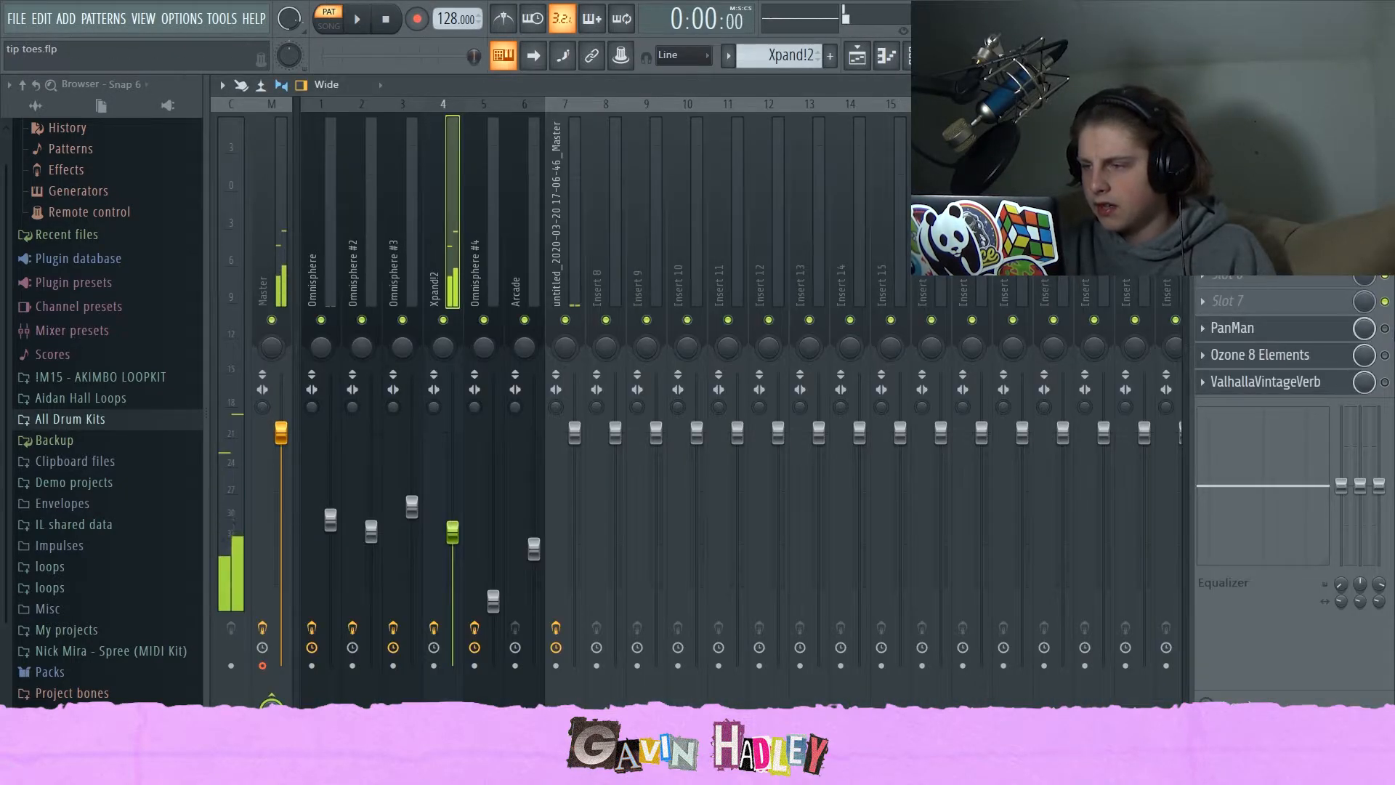
left_click(1250, 328)
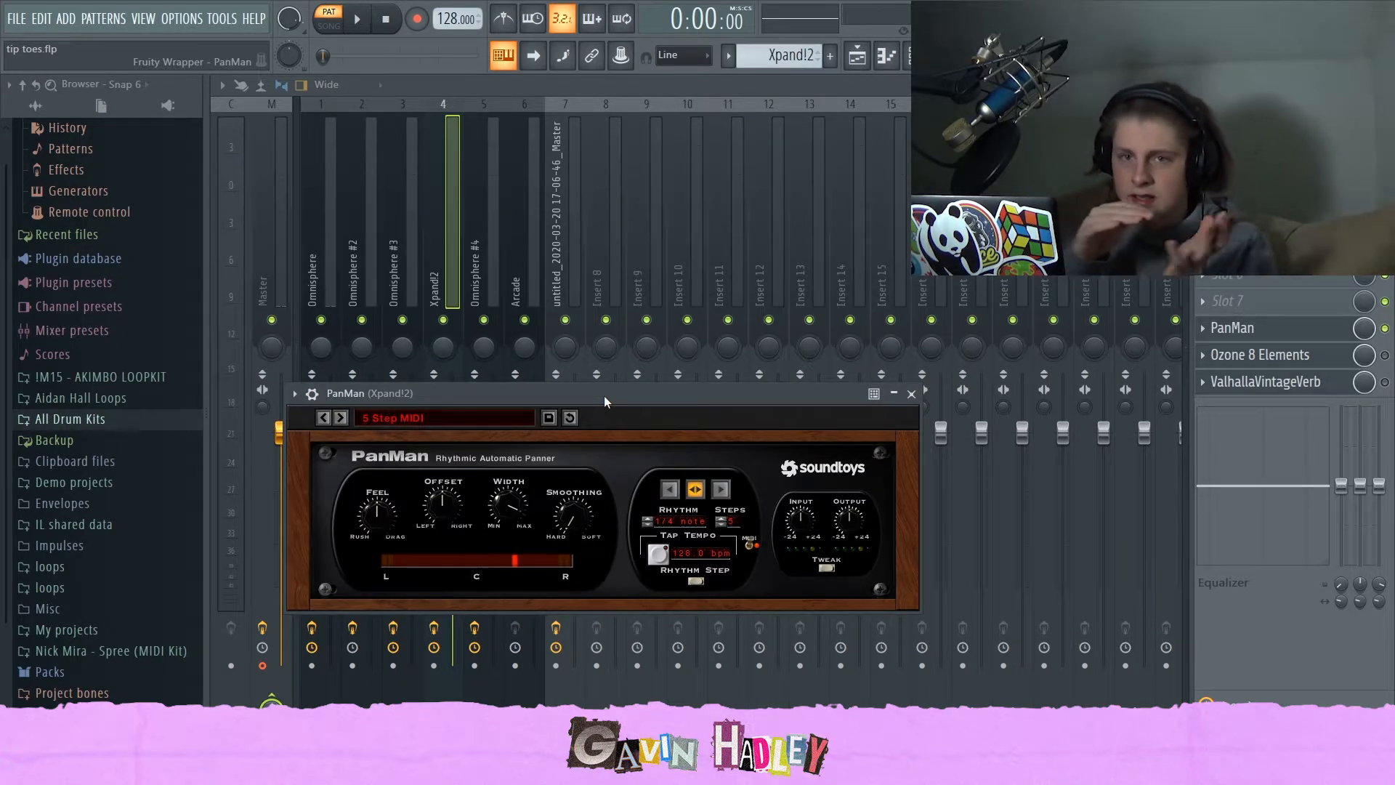
key("space")
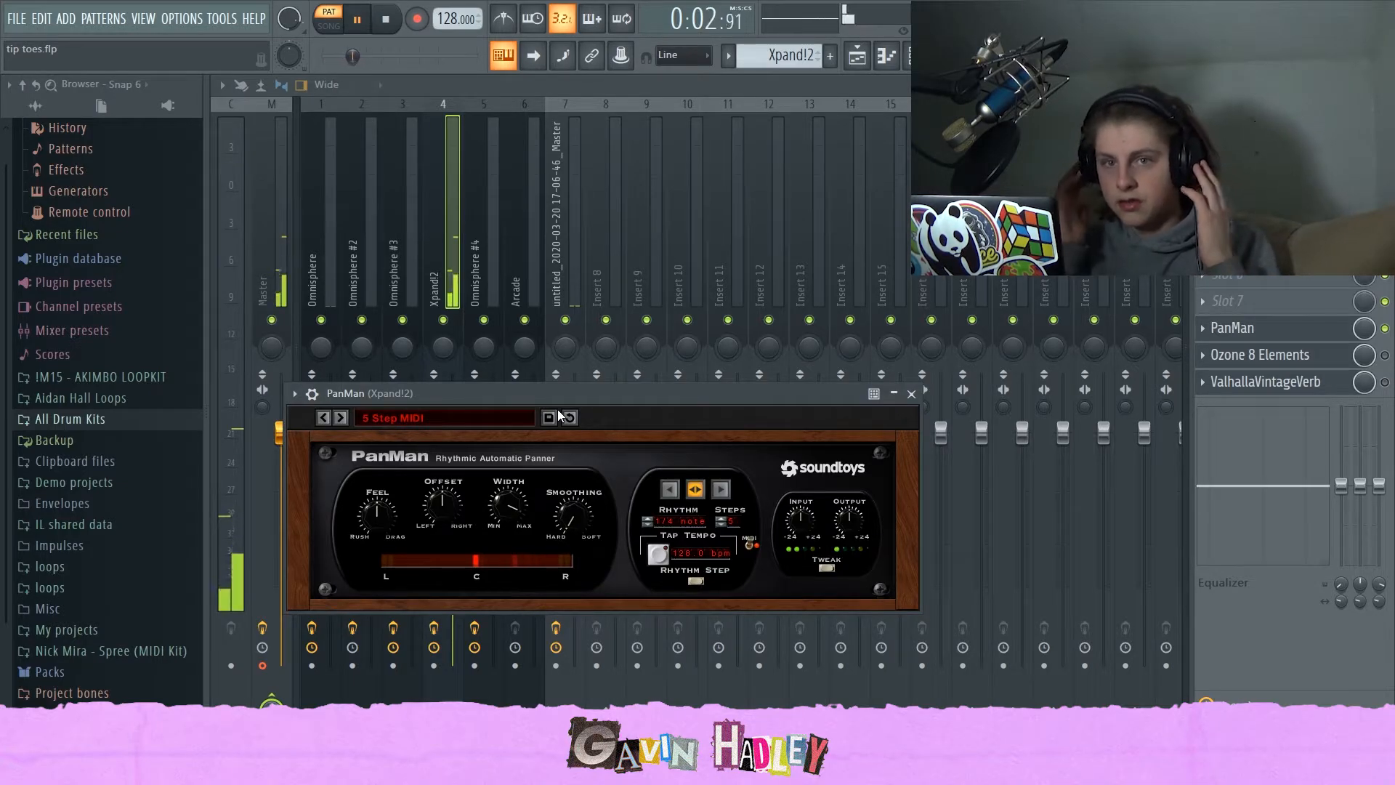
key("space")
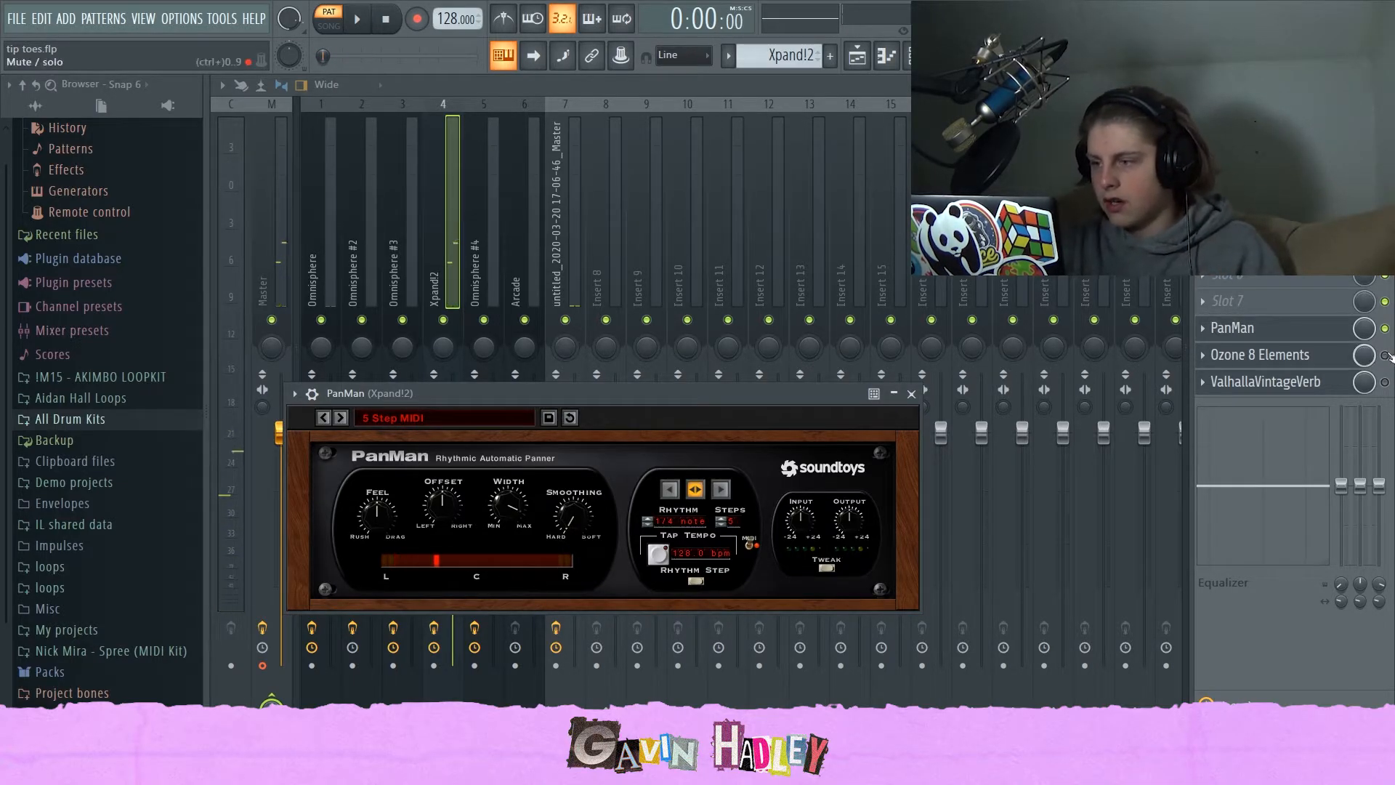
key("Escape")
- Enable Ozone 8 Elements on the Xpand!2 mixer track and check its Imager while the pattern plays
left_click(1311, 356)
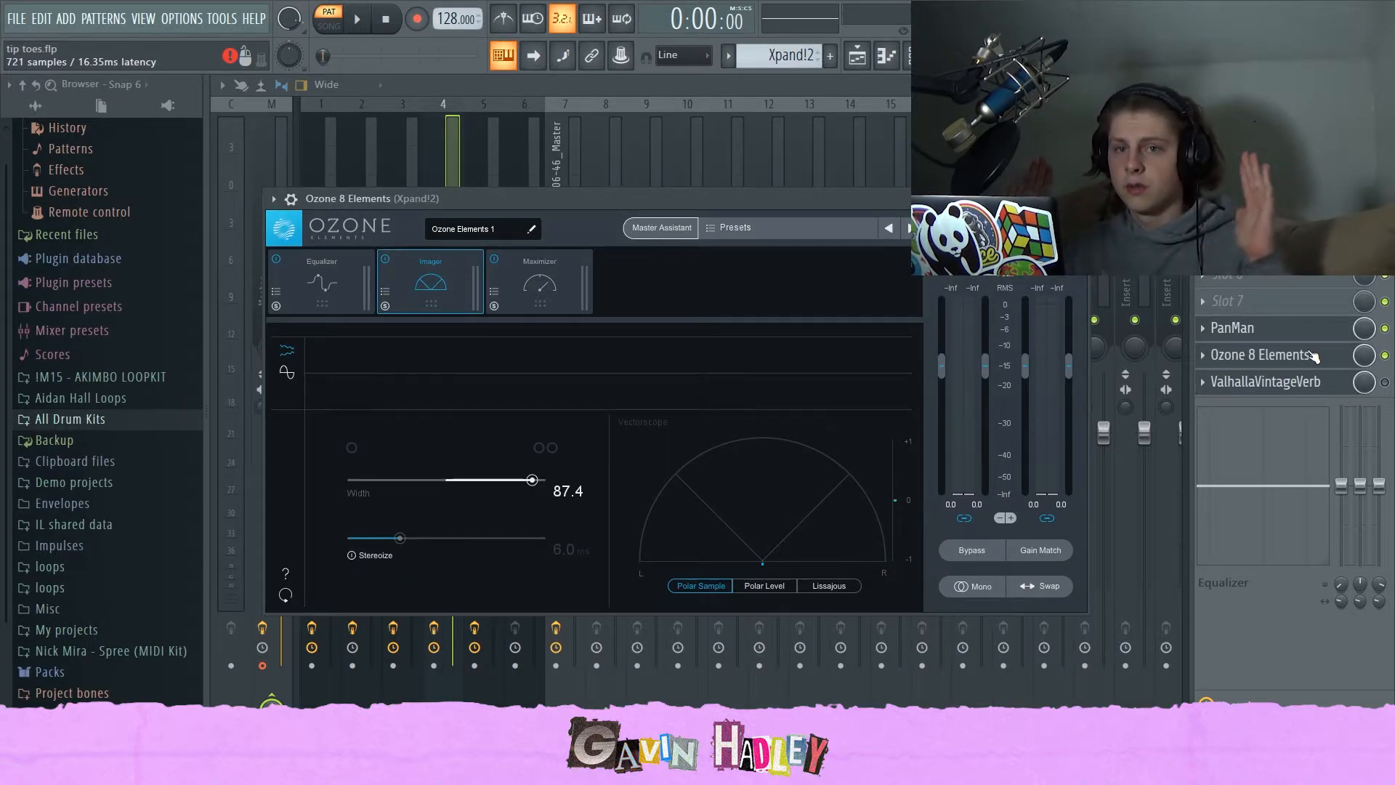
key("space")
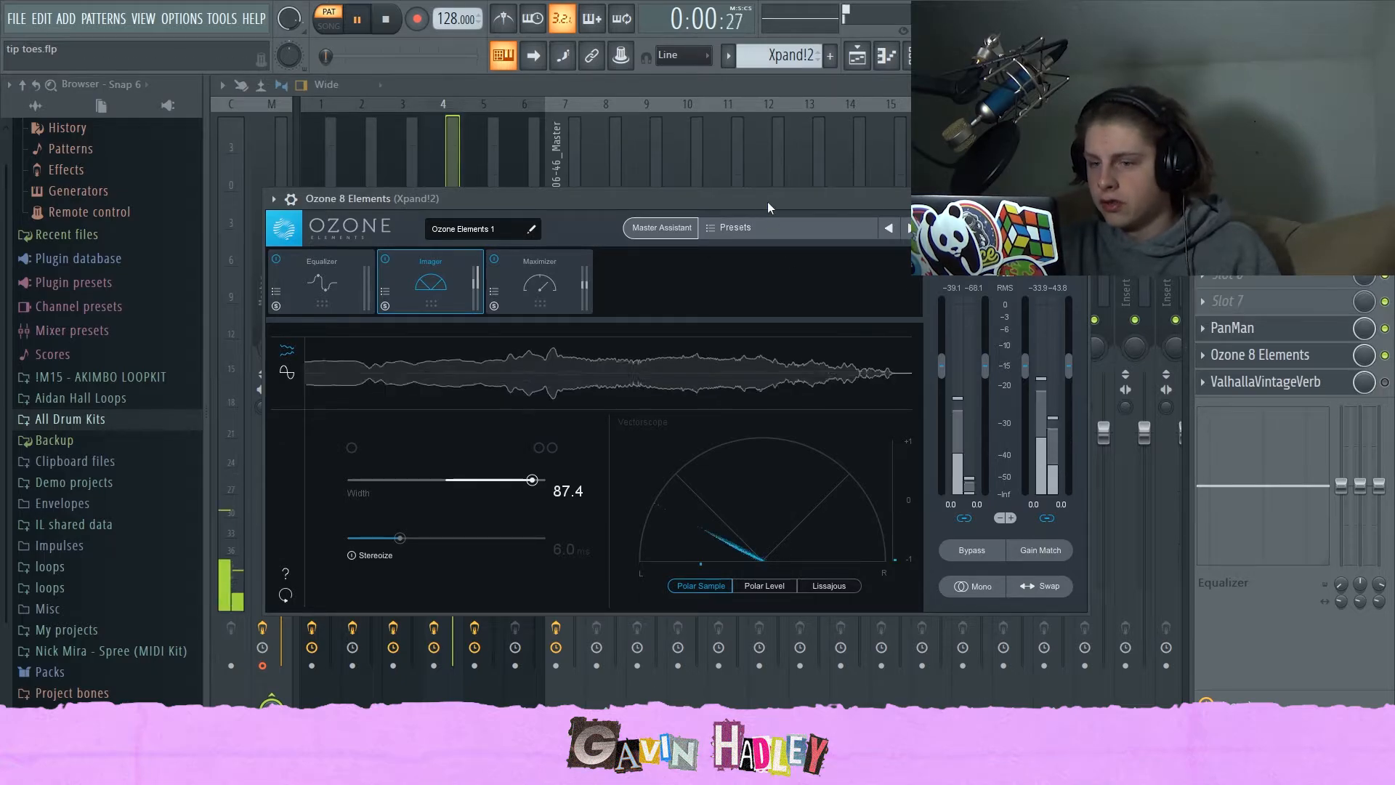
key("space")
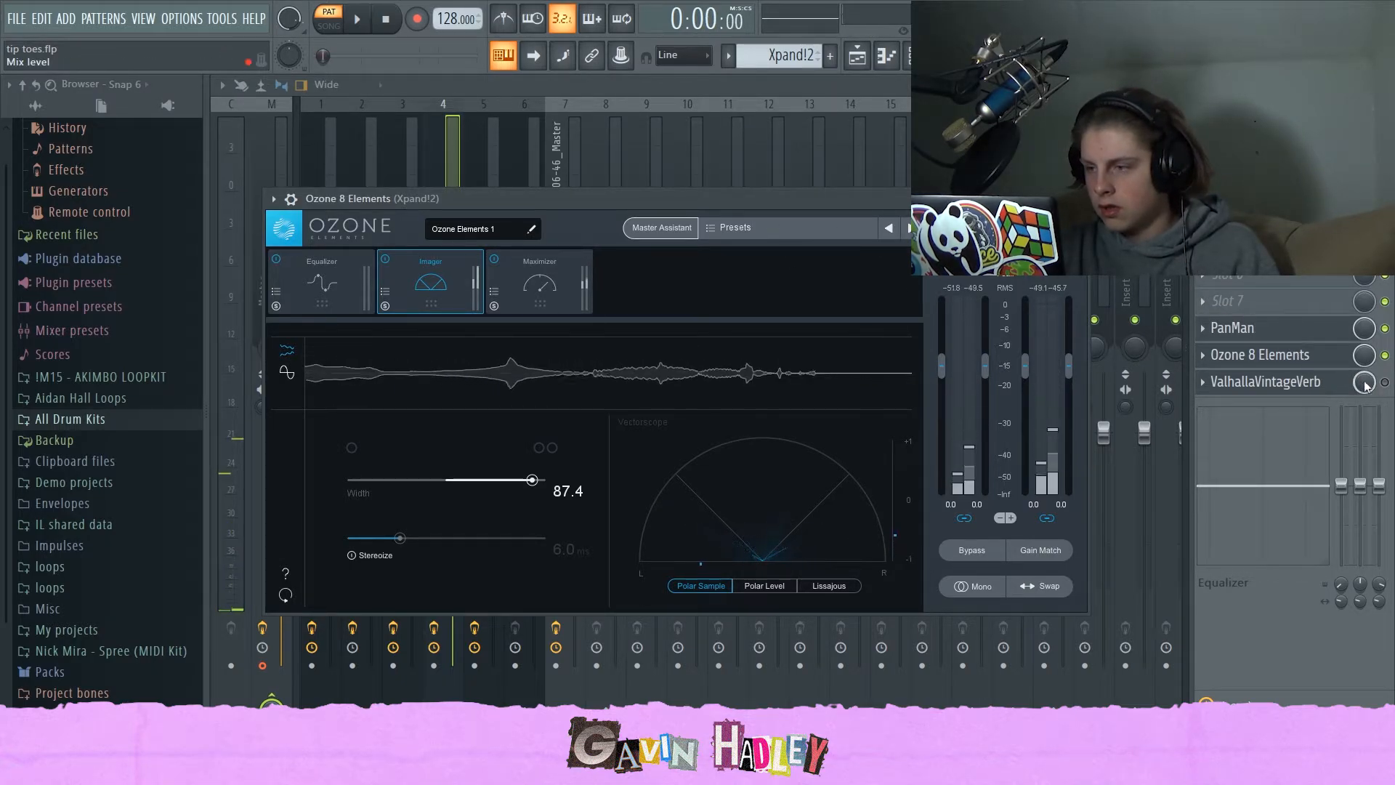
left_click(1291, 354)
- Enable ValhallaVintageVerb on the Xpand!2 track, review its settings and play the pattern with all three effects
left_click(1301, 381)
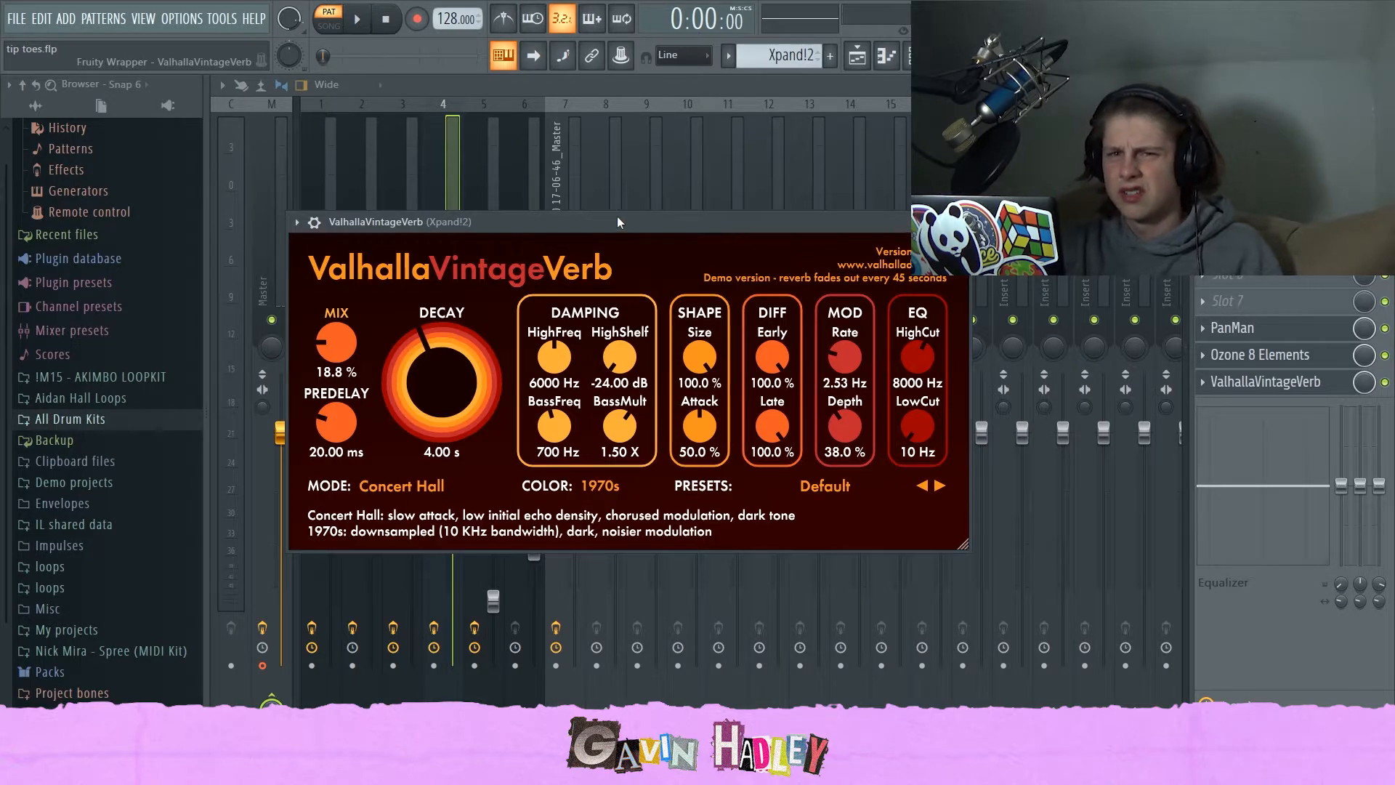
left_click(709, 85)
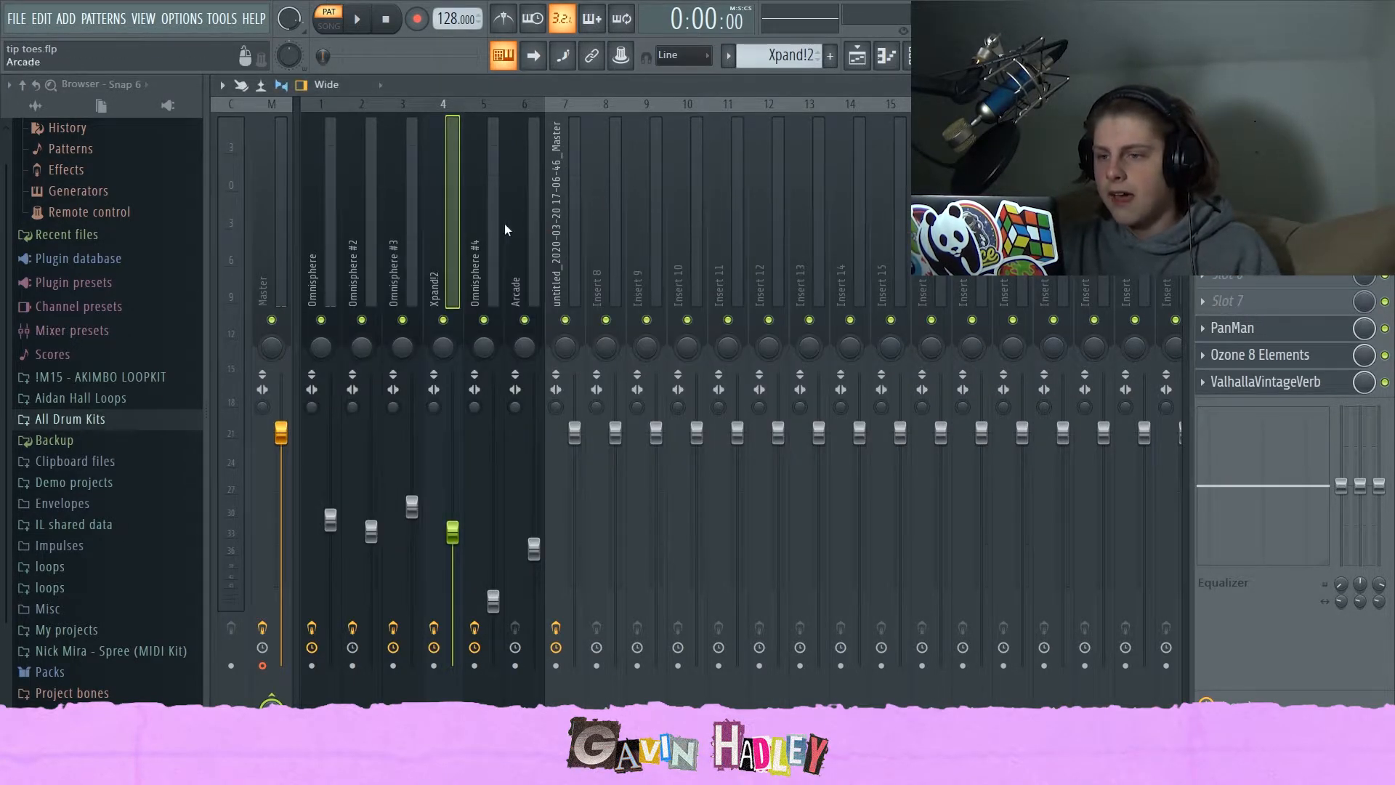
left_click(908, 56)
key("F6")
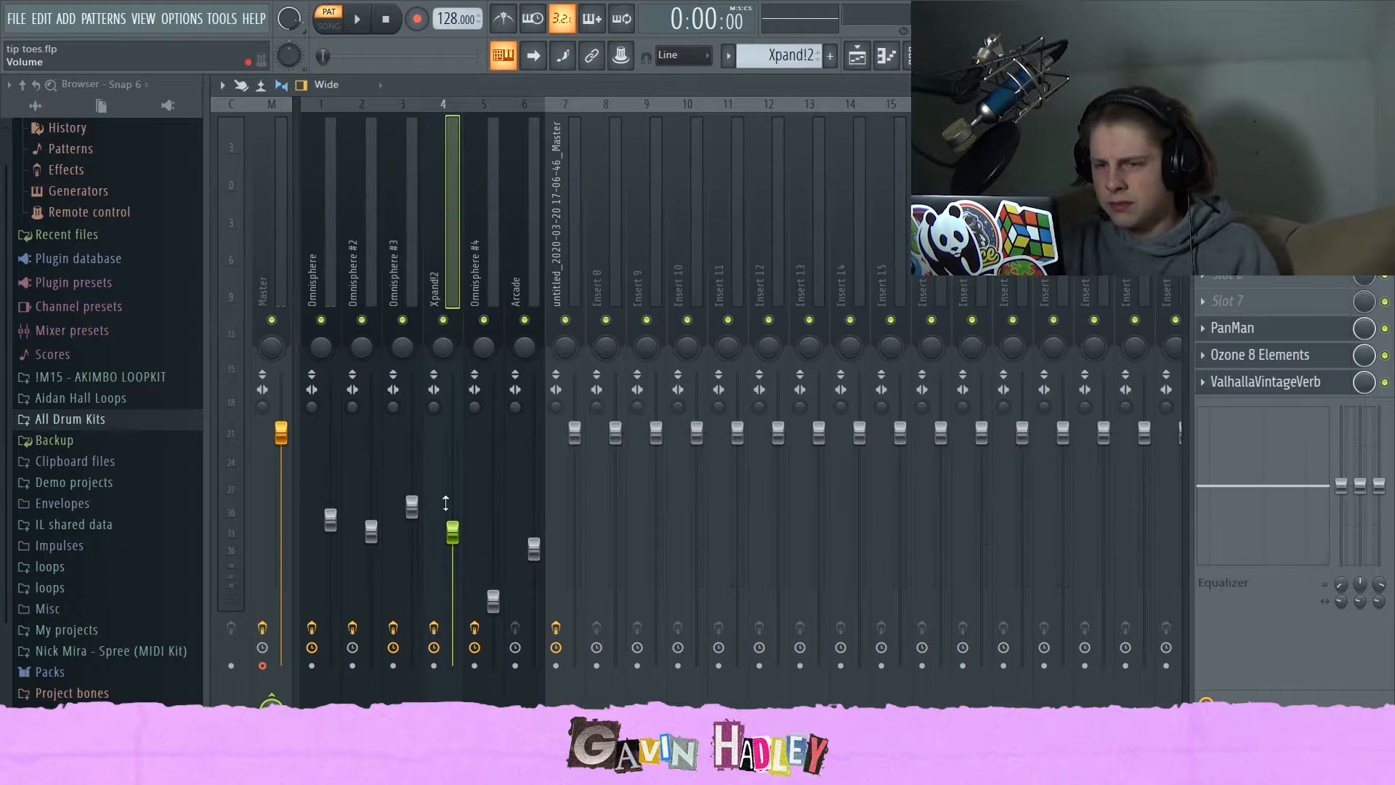
key("space")
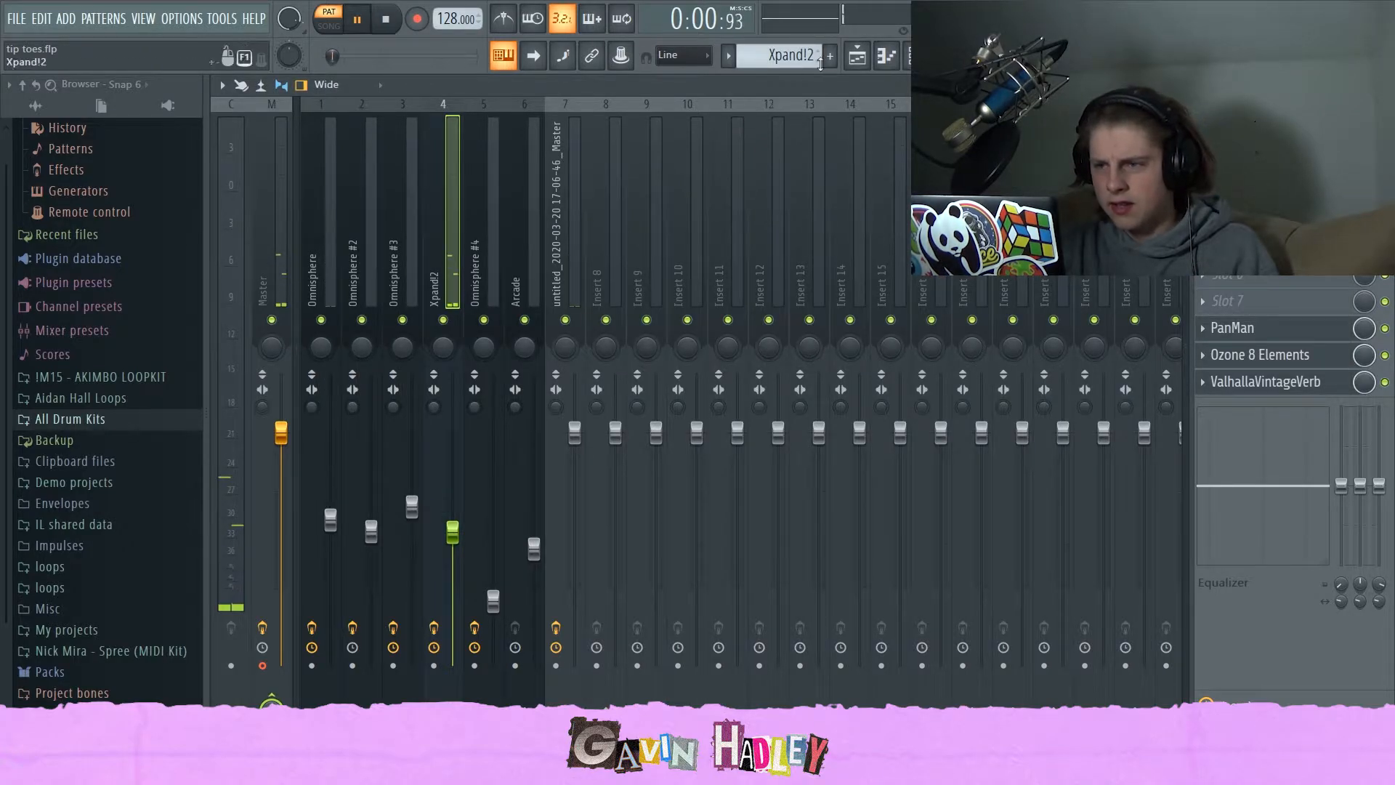
- Unmute Track 1 in the playlist and play the Omnisphere and Xpand!2 parts together in song mode
left_click(858, 58)
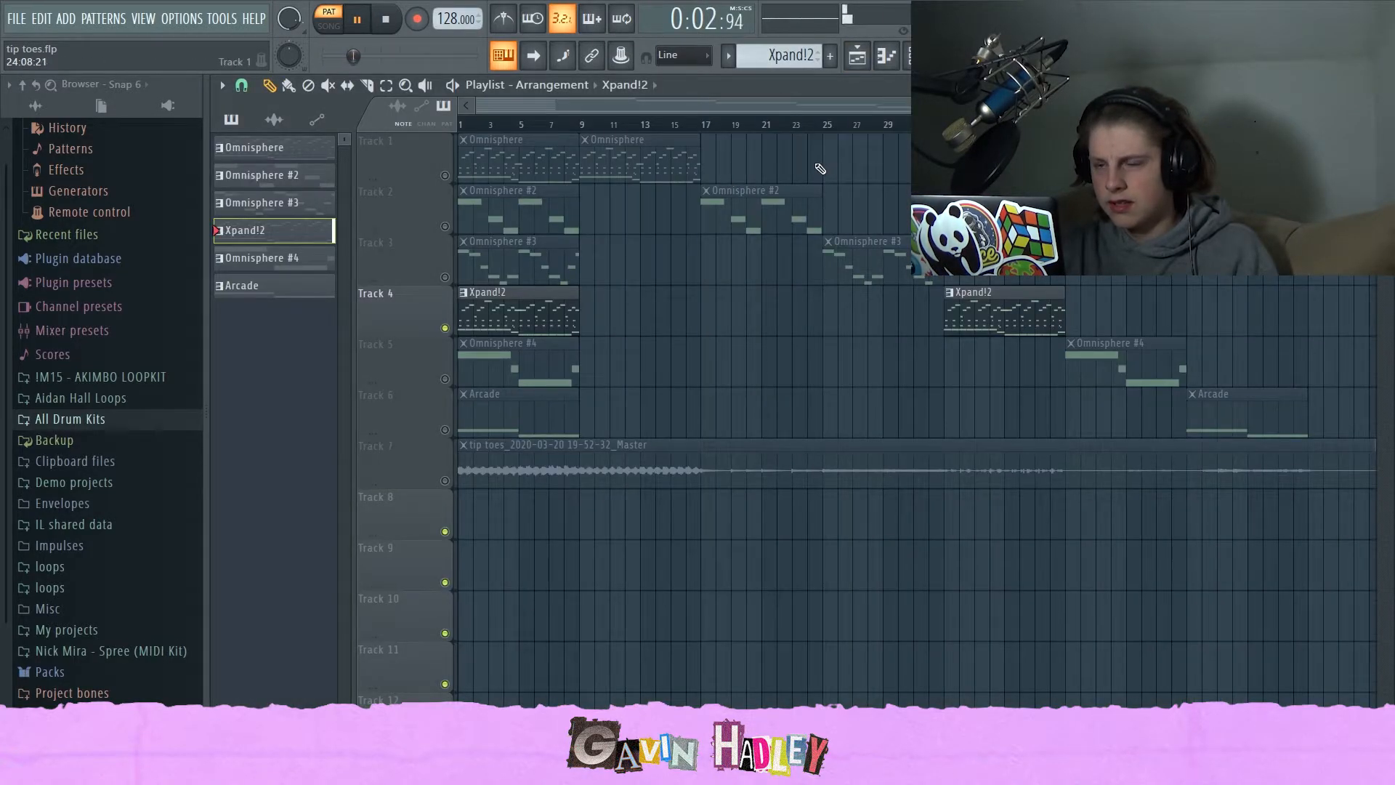
left_click(445, 175)
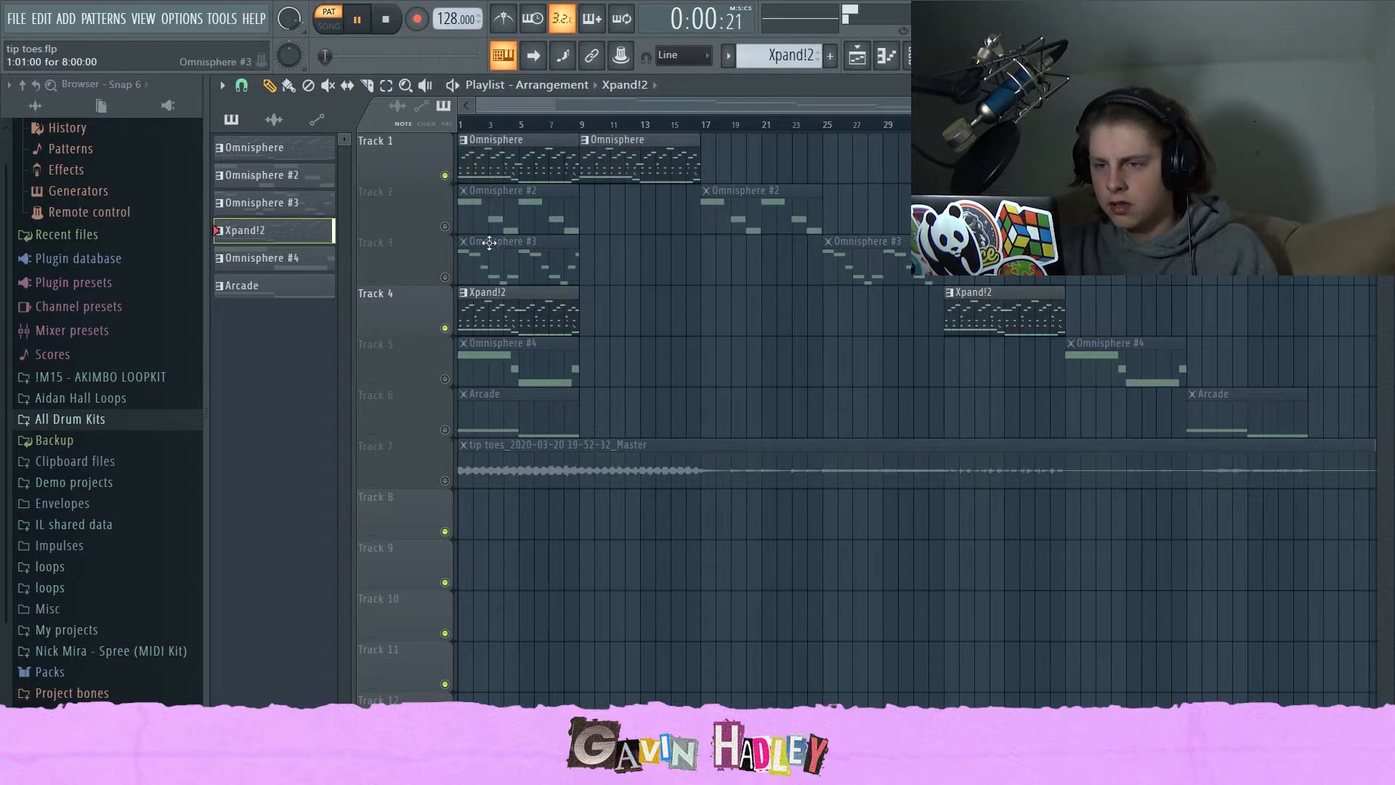
key("space")
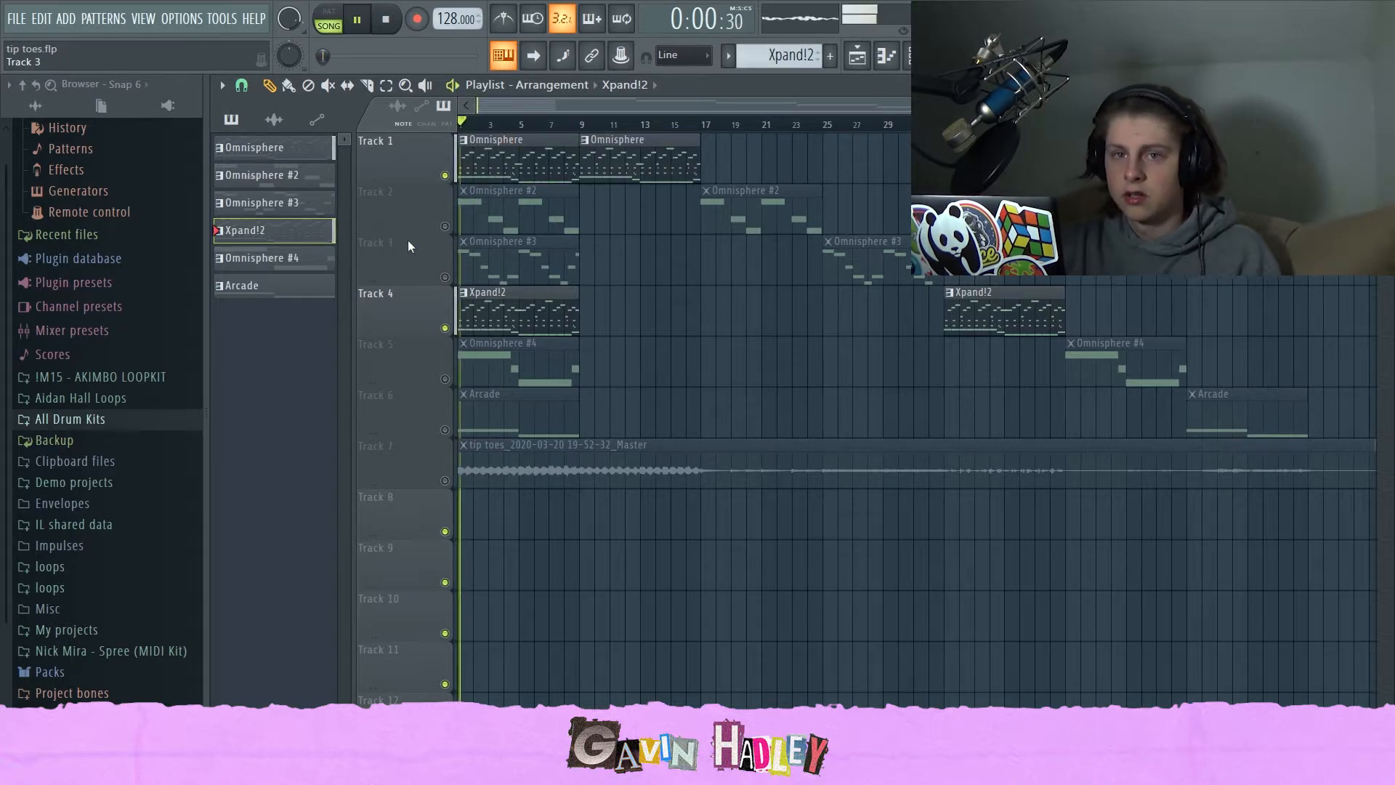
left_click(695, 327)
right_click(756, 312)
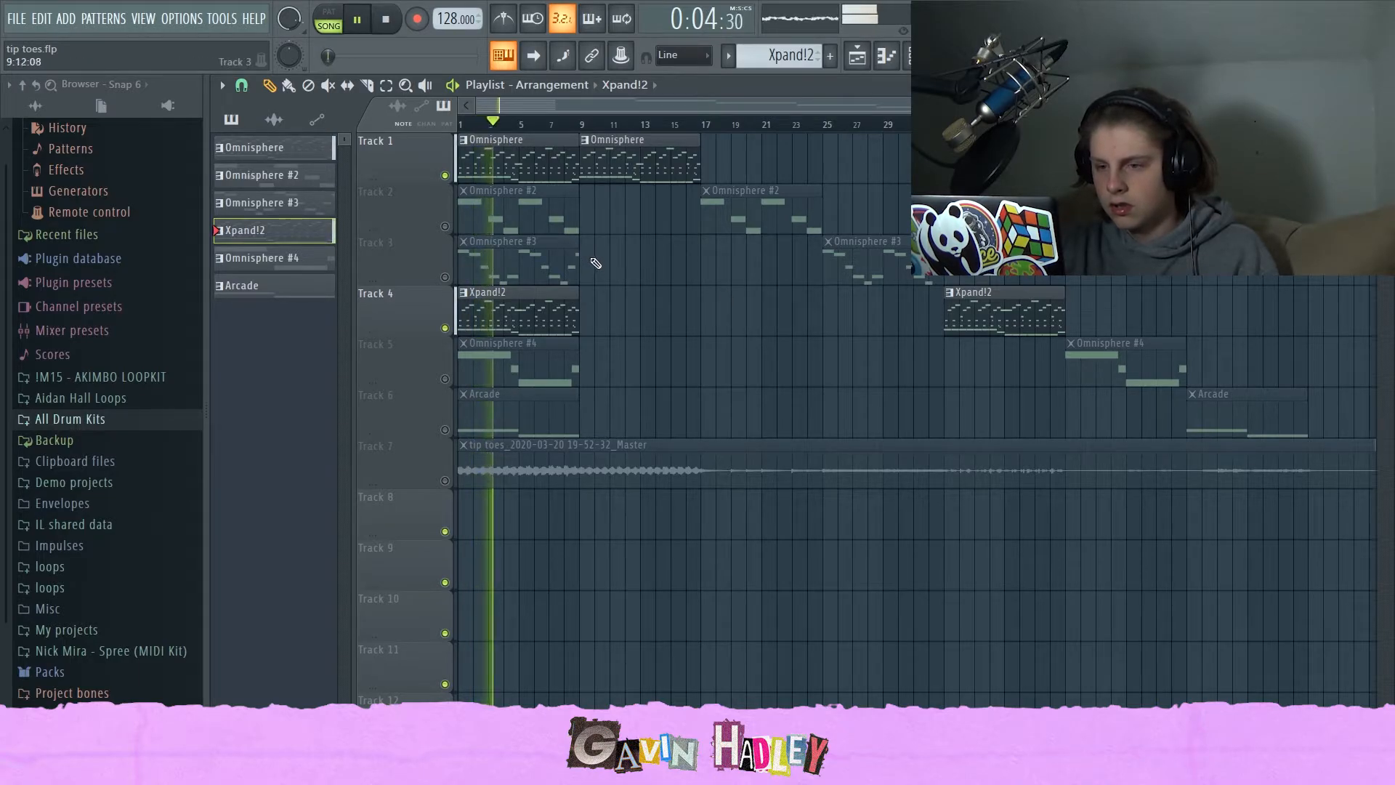
left_click_drag(704, 323, 731, 328)
right_click(745, 332)
left_click(685, 327)
right_click(684, 327)
key("space")
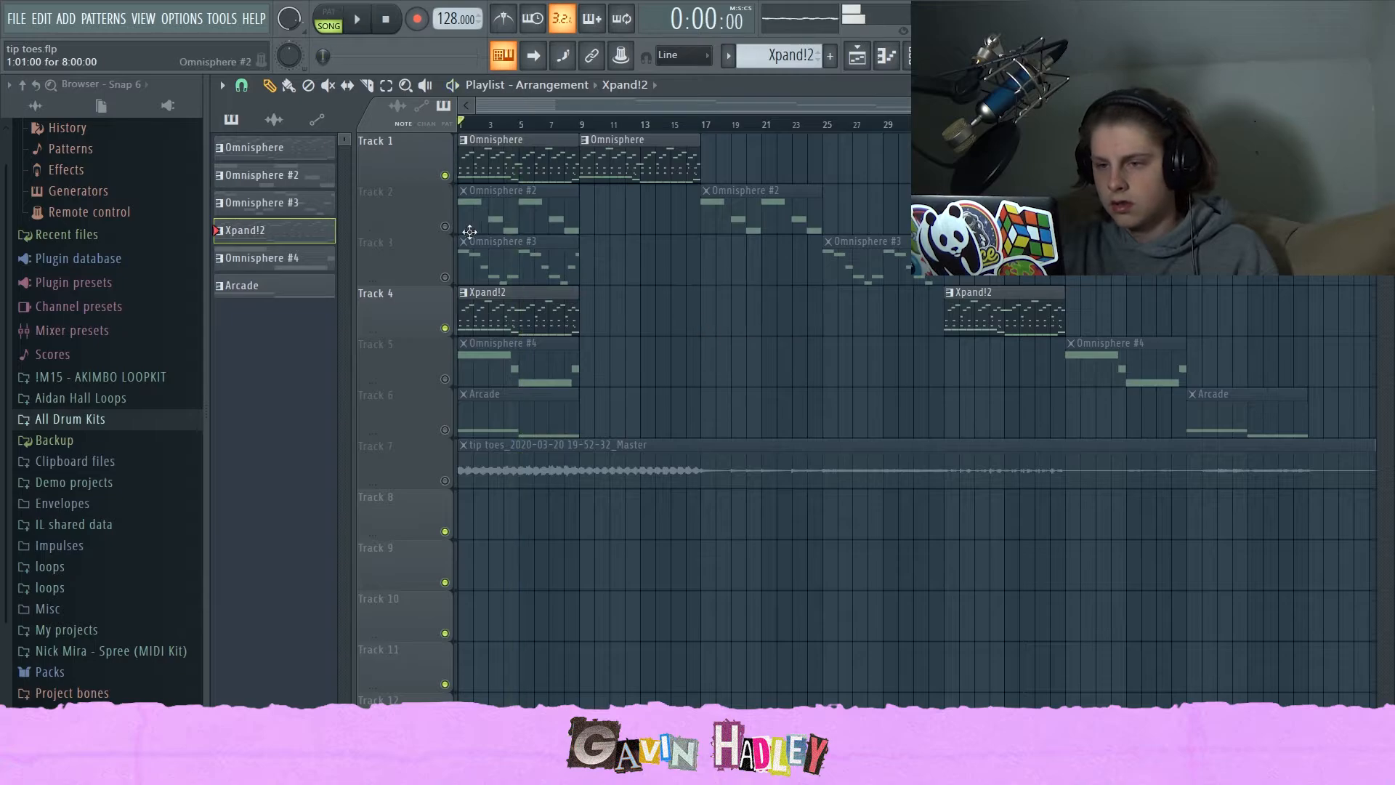
- Unmute Track 2 and open the Omnisphere #2 notes, playing that pattern on its own
left_click(446, 227)
double_click(535, 214)
left_click_drag(560, 109, 340, 110)
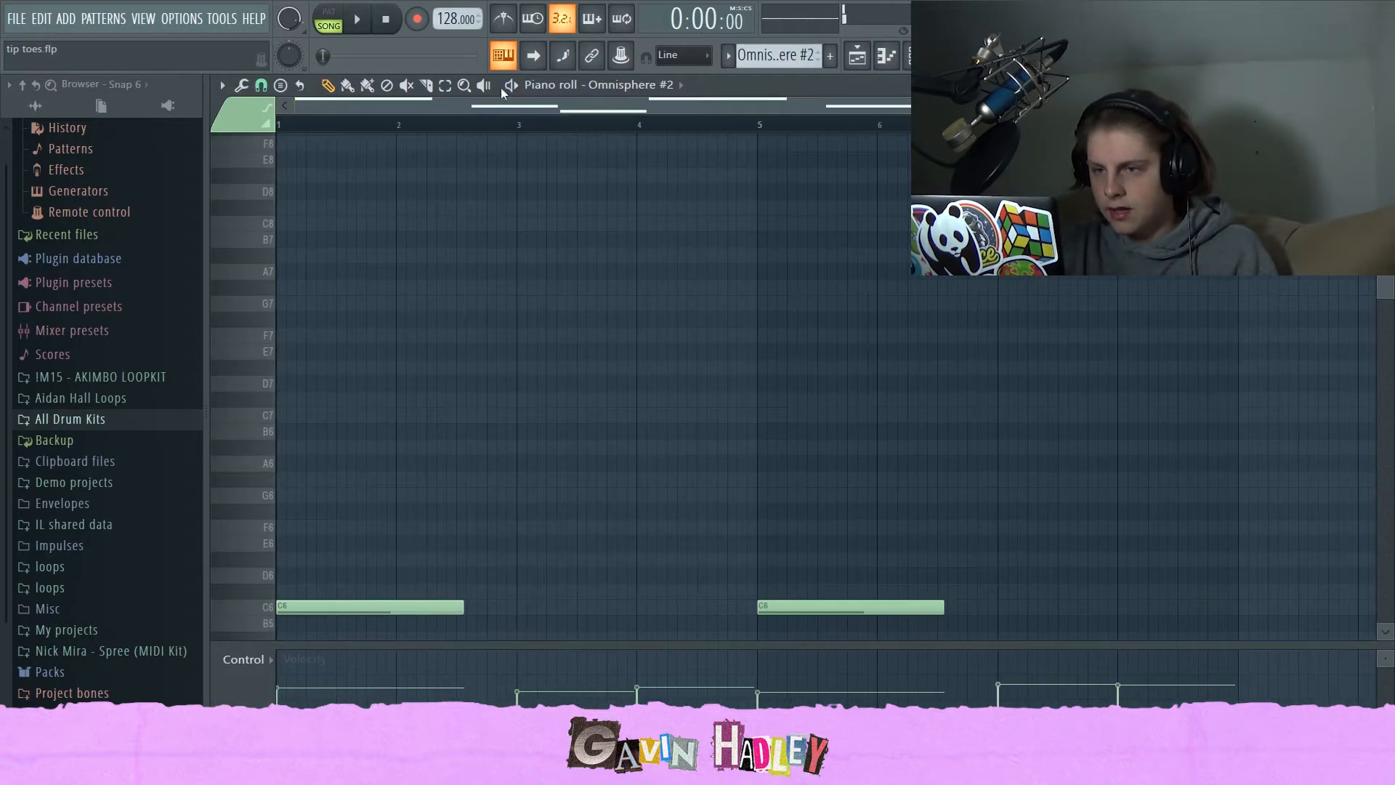
left_click(510, 86)
scroll(552, 216, "down", 4)
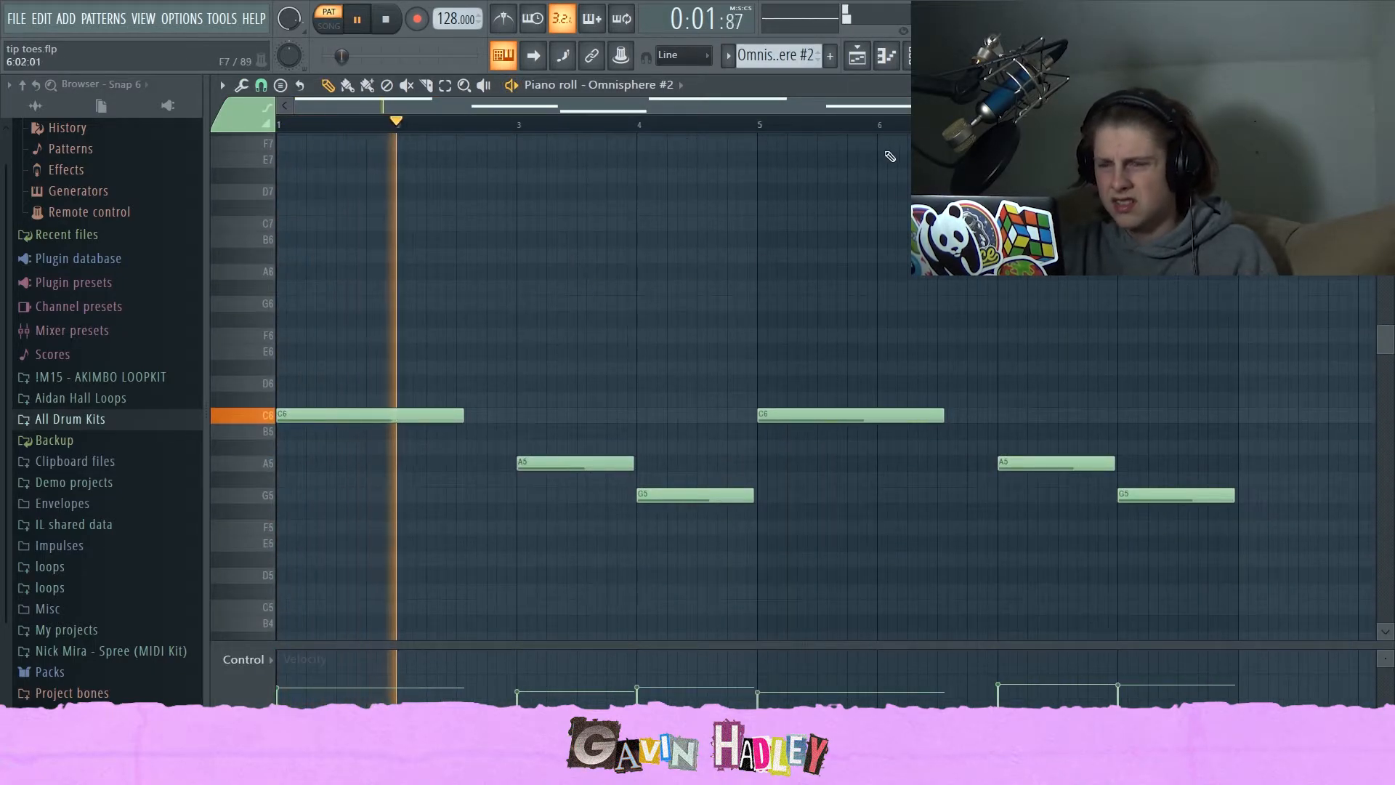
key("F6")
key("F6")
key("space")
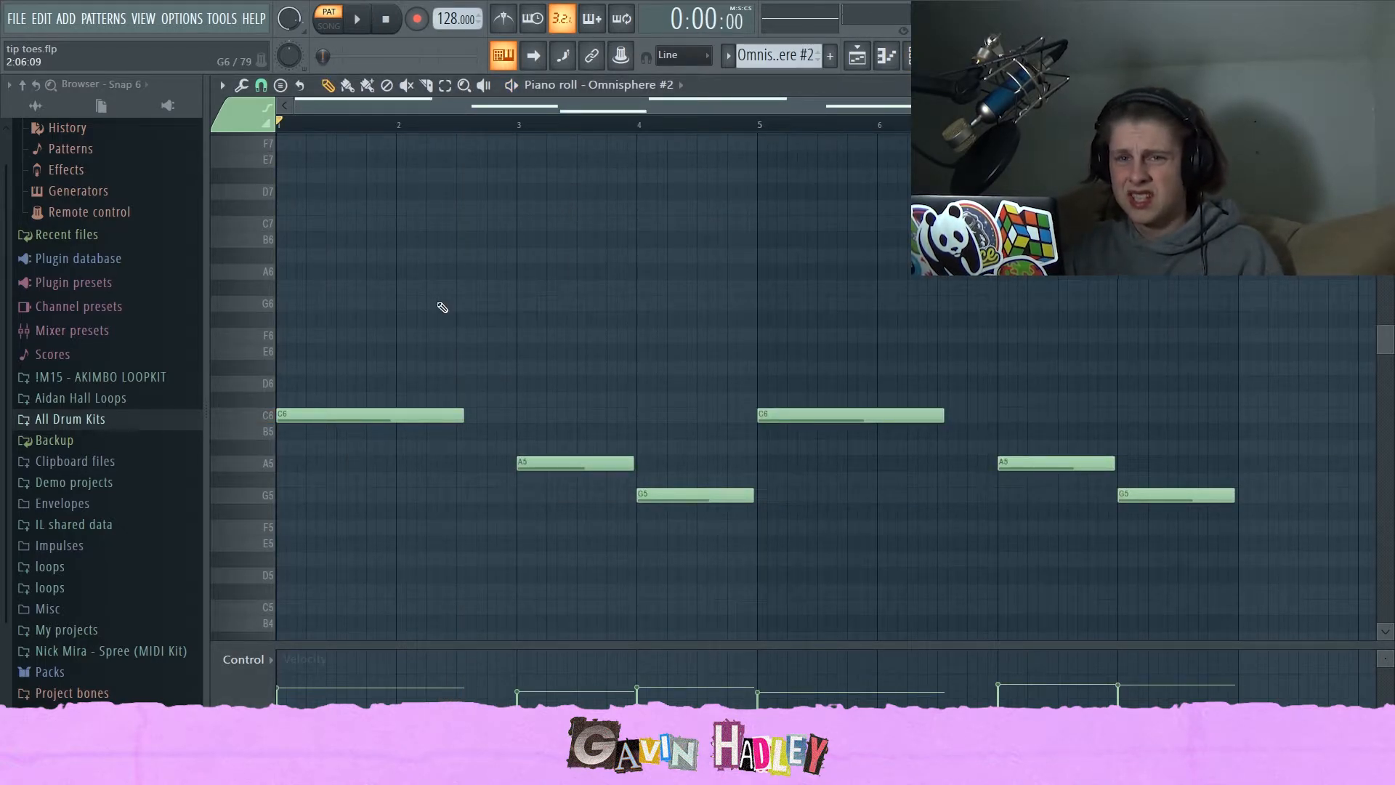
- Replay the Omnisphere #2 pattern and examine its C6, A5 and G5 notes
key("space")
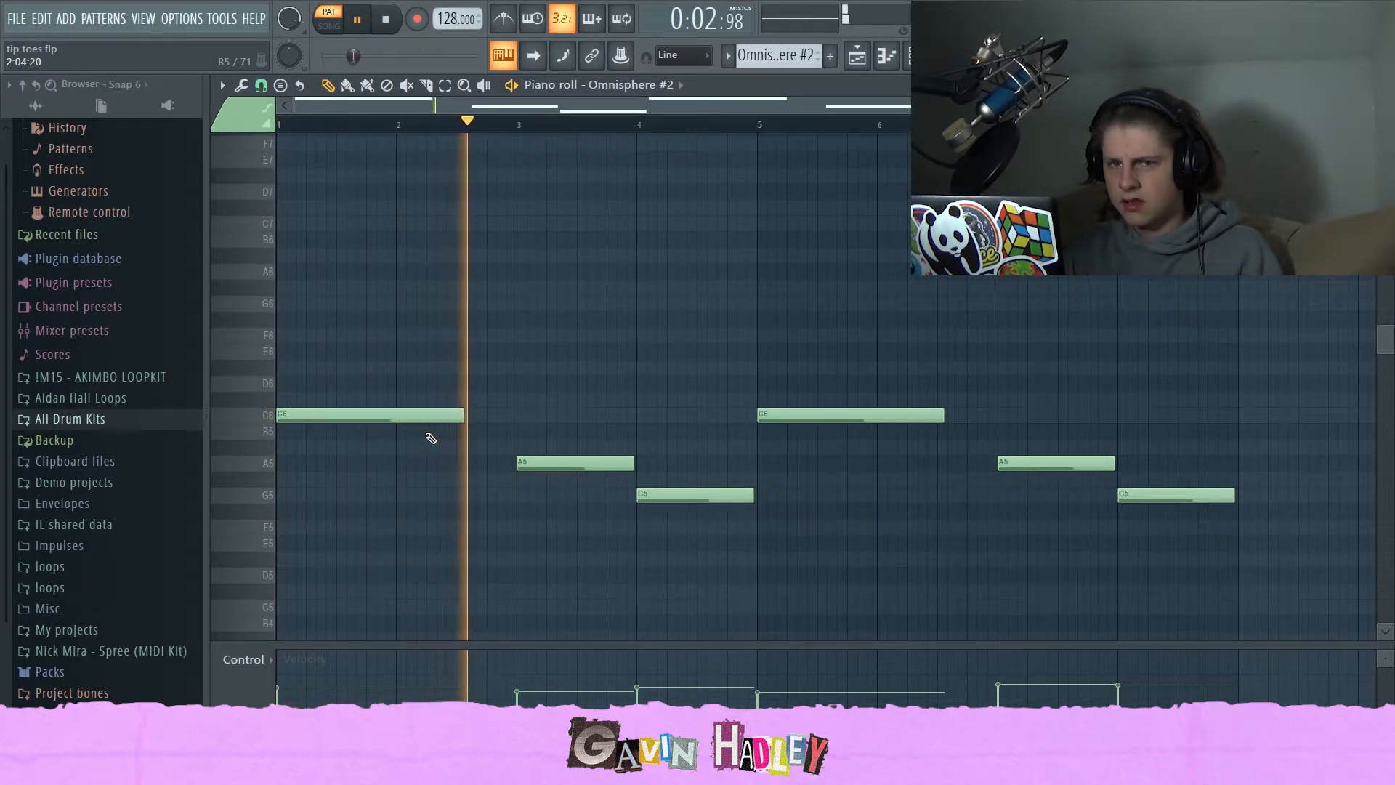
scroll(626, 449, "down", 1)
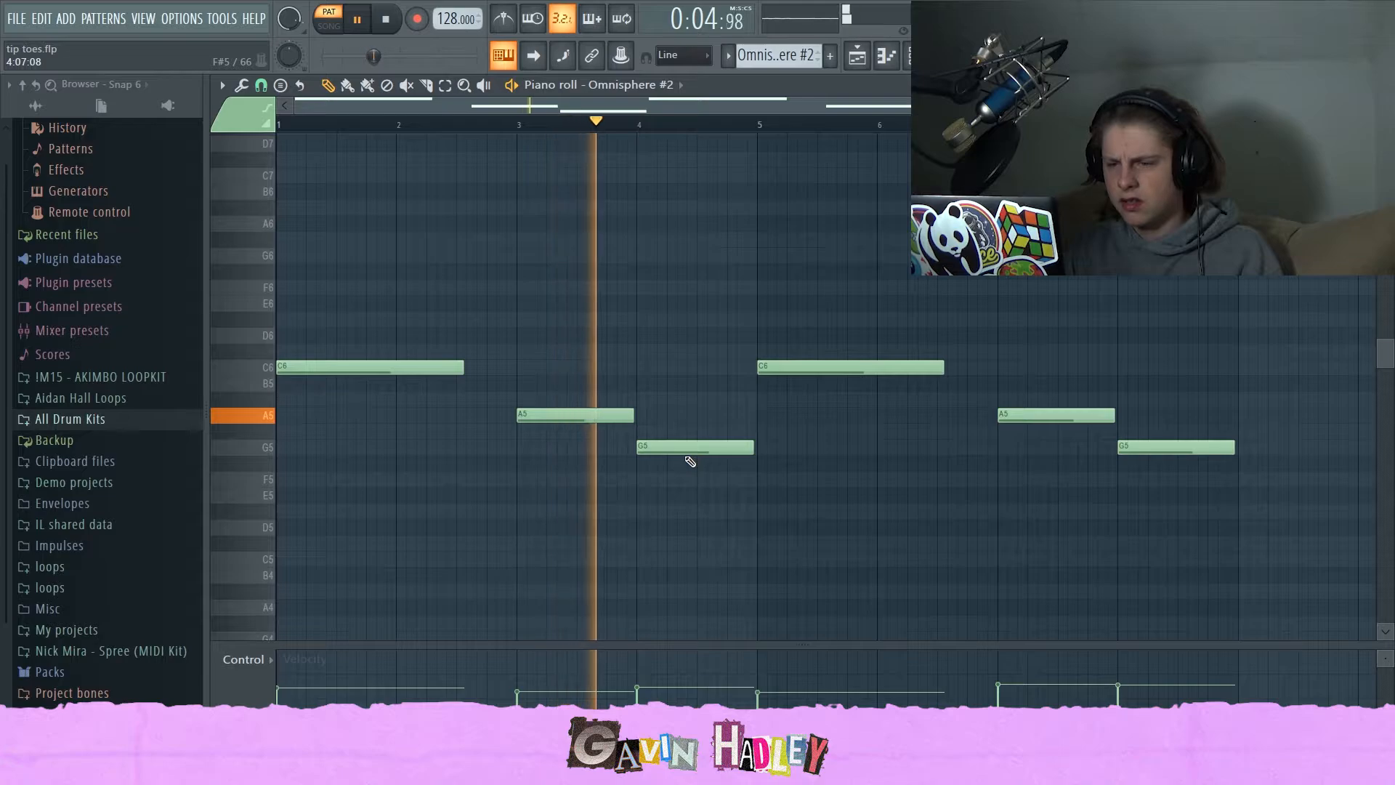
left_click(907, 433)
right_click(913, 432)
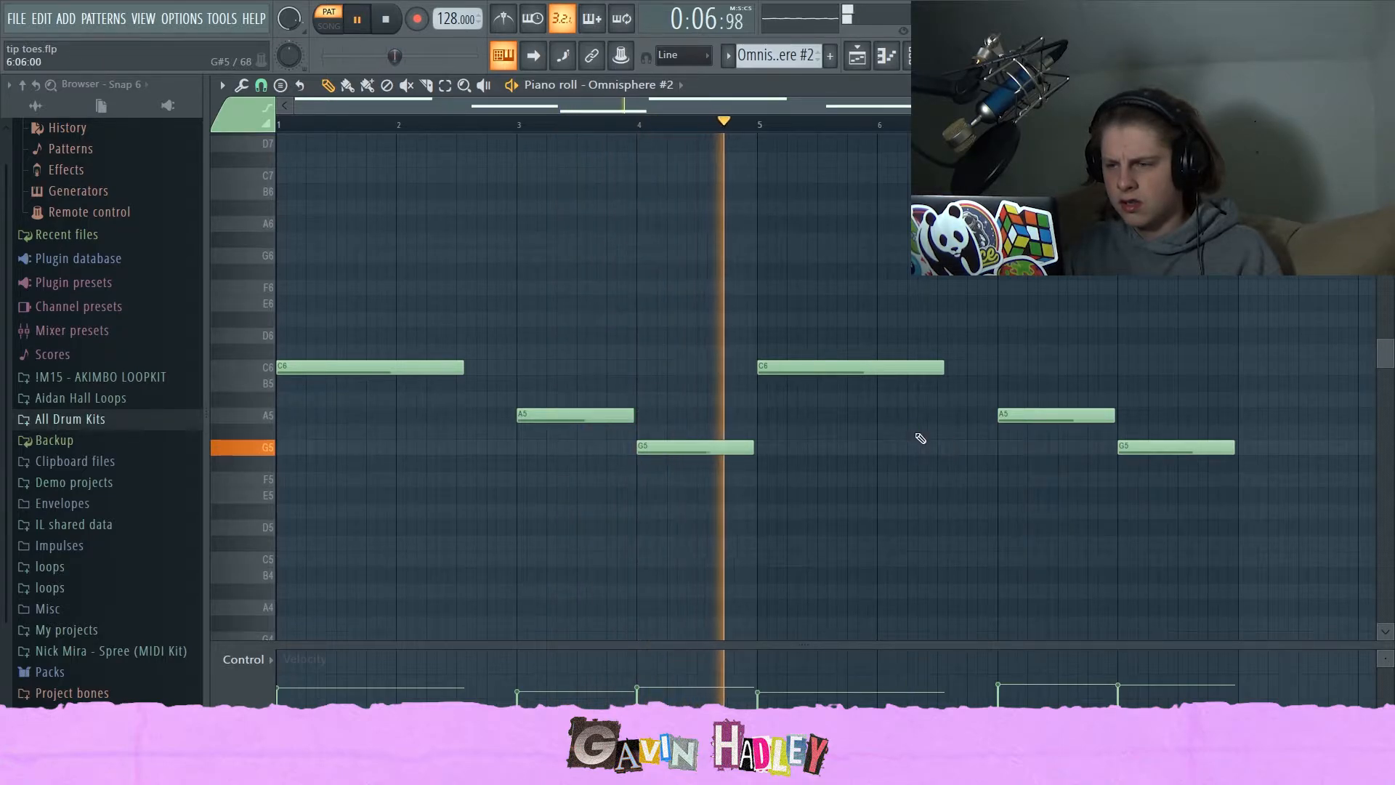
key("space")
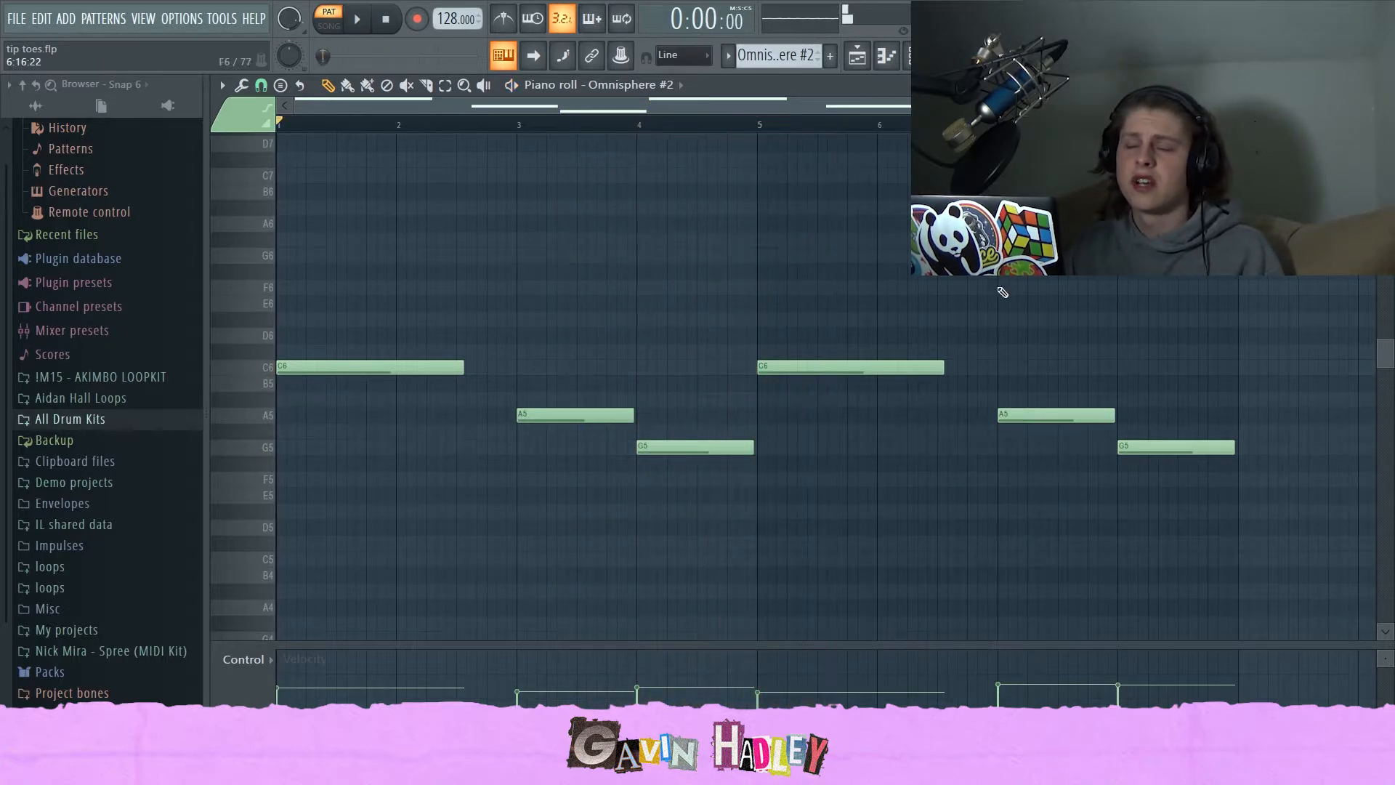
- Check the effects on the Omnisphere #2 mixer track, then return to the playlist in song mode
key("F9")
left_click(370, 264)
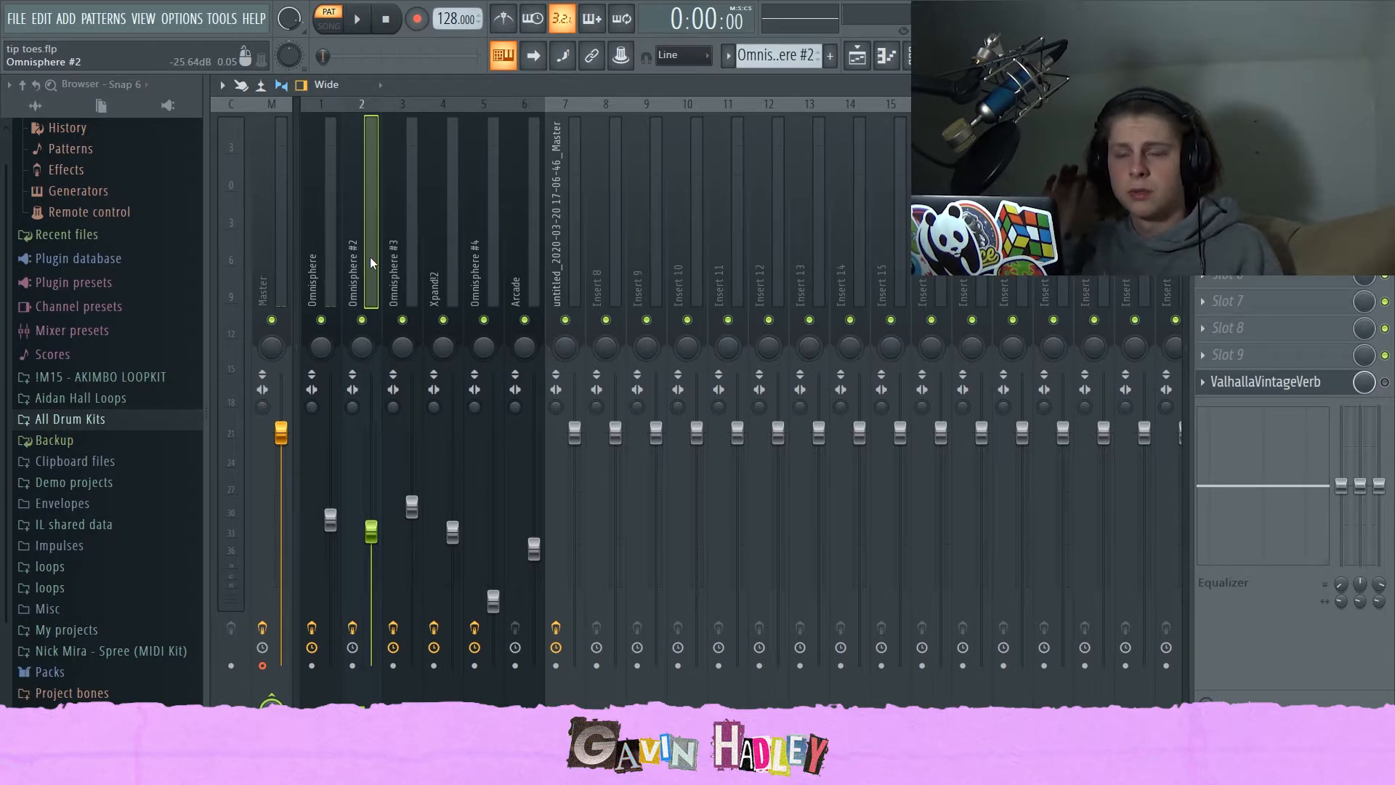
left_click(886, 56)
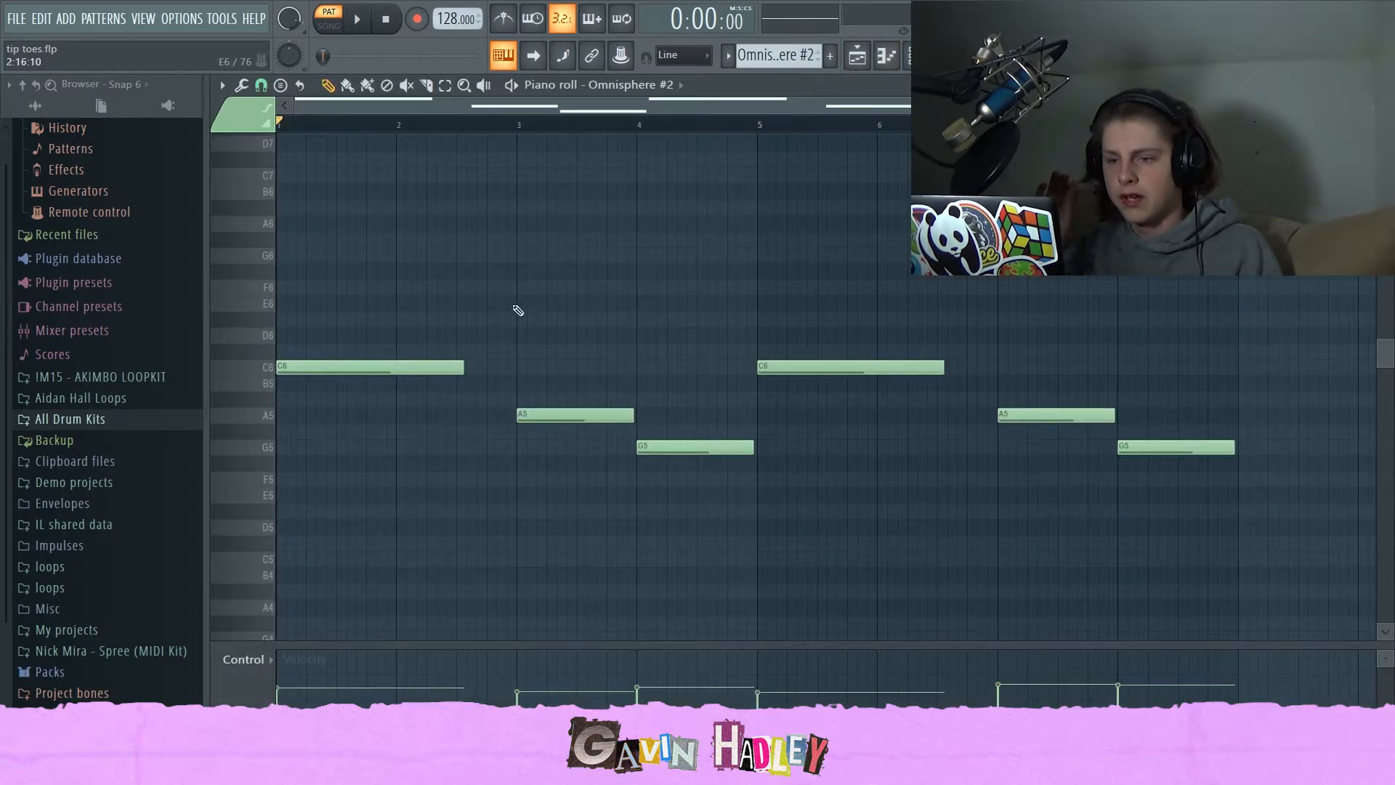
left_click(858, 56)
key("l")
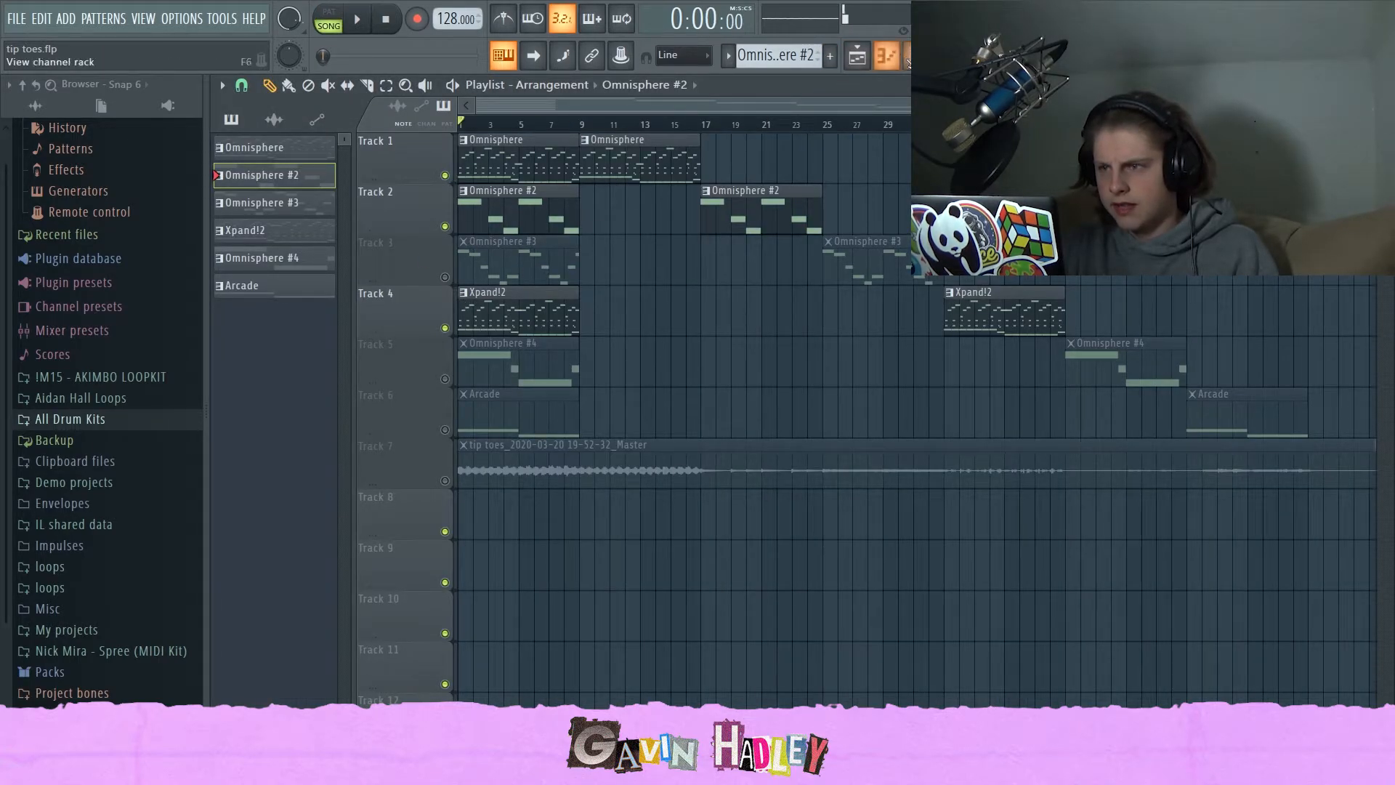
- Reopen the Omnisphere #2 notes and audition the C6, A5 and G5 keys one by one
double_click(519, 226)
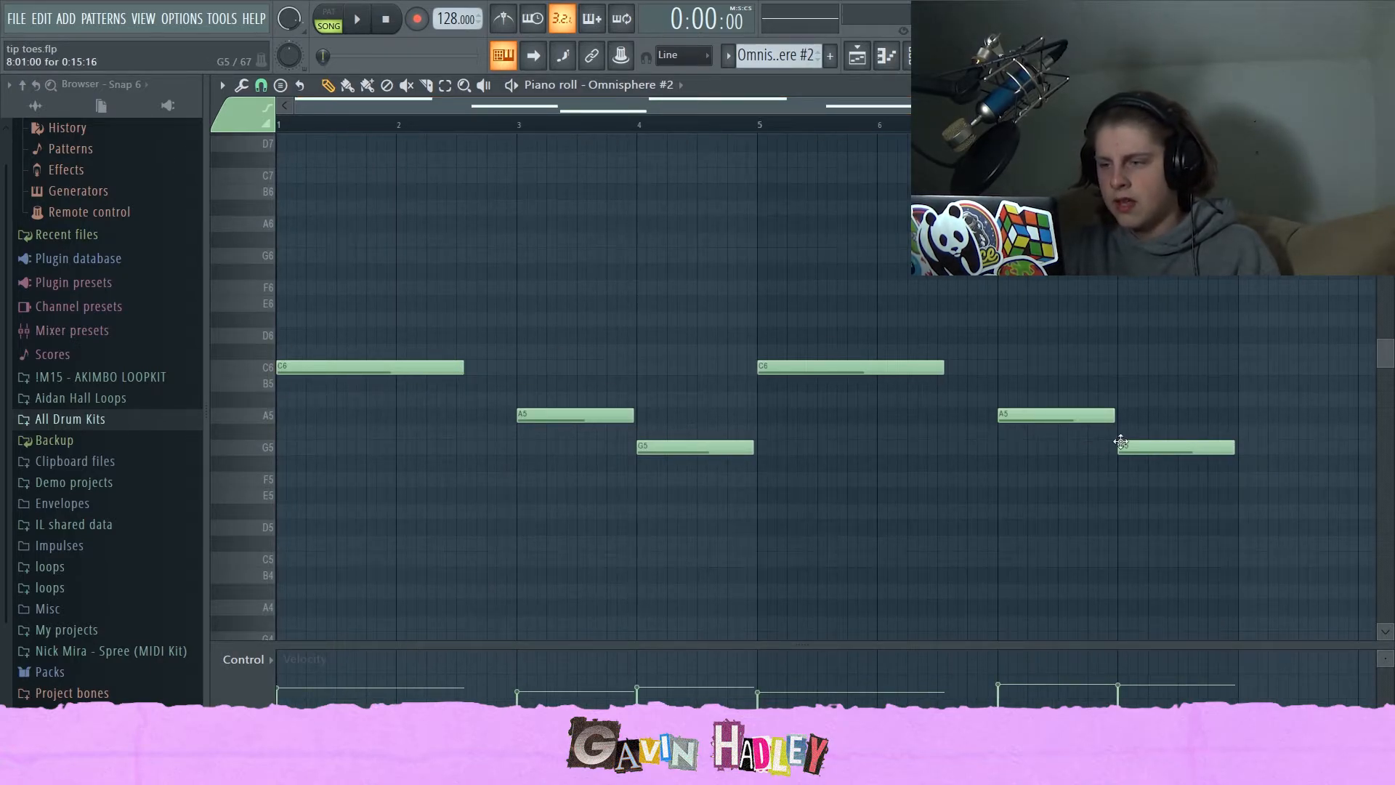
left_click(265, 367)
left_click(254, 415)
left_click(264, 449)
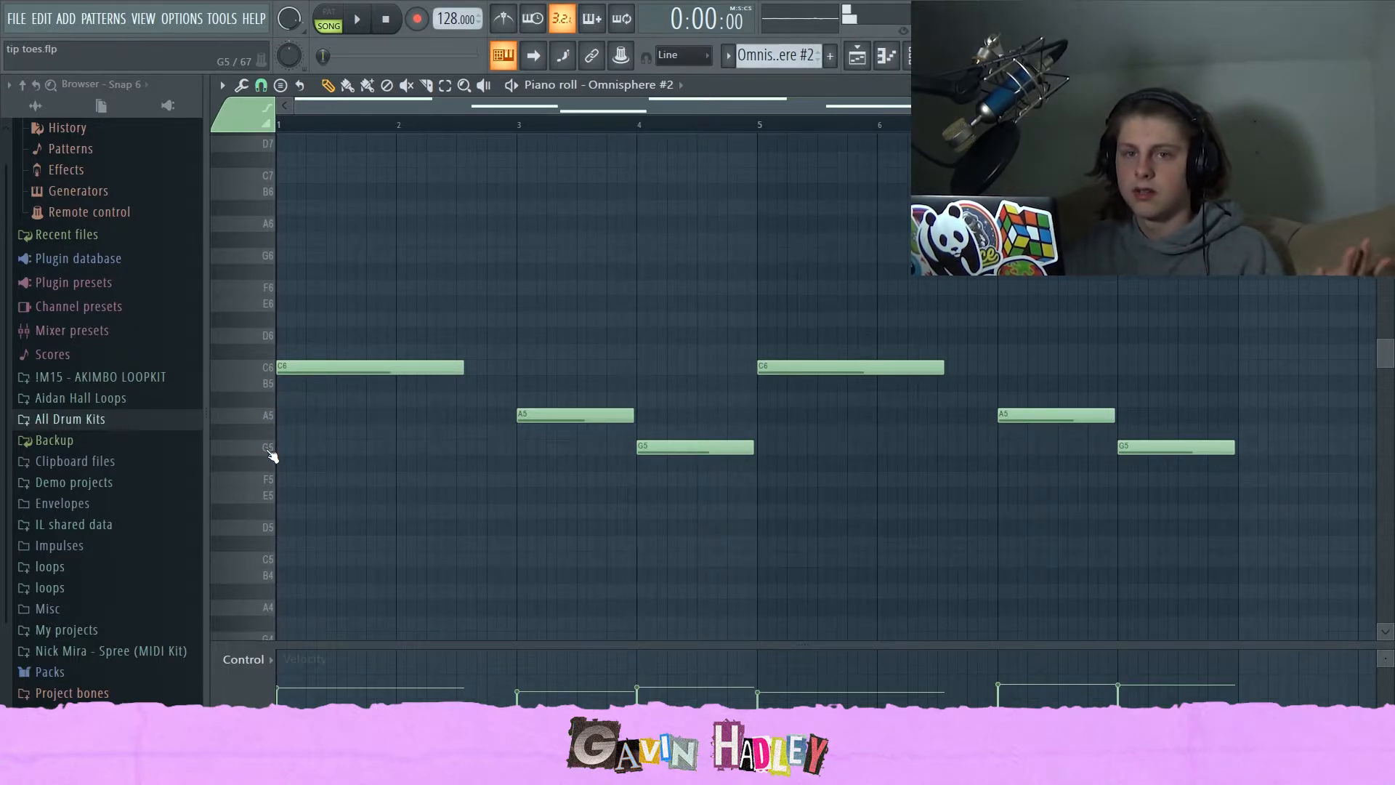
- Compare Omnisphere #2 with and without ValhallaVintageVerb during song playback and review the reverb's settings
key("space")
left_click(945, 56)
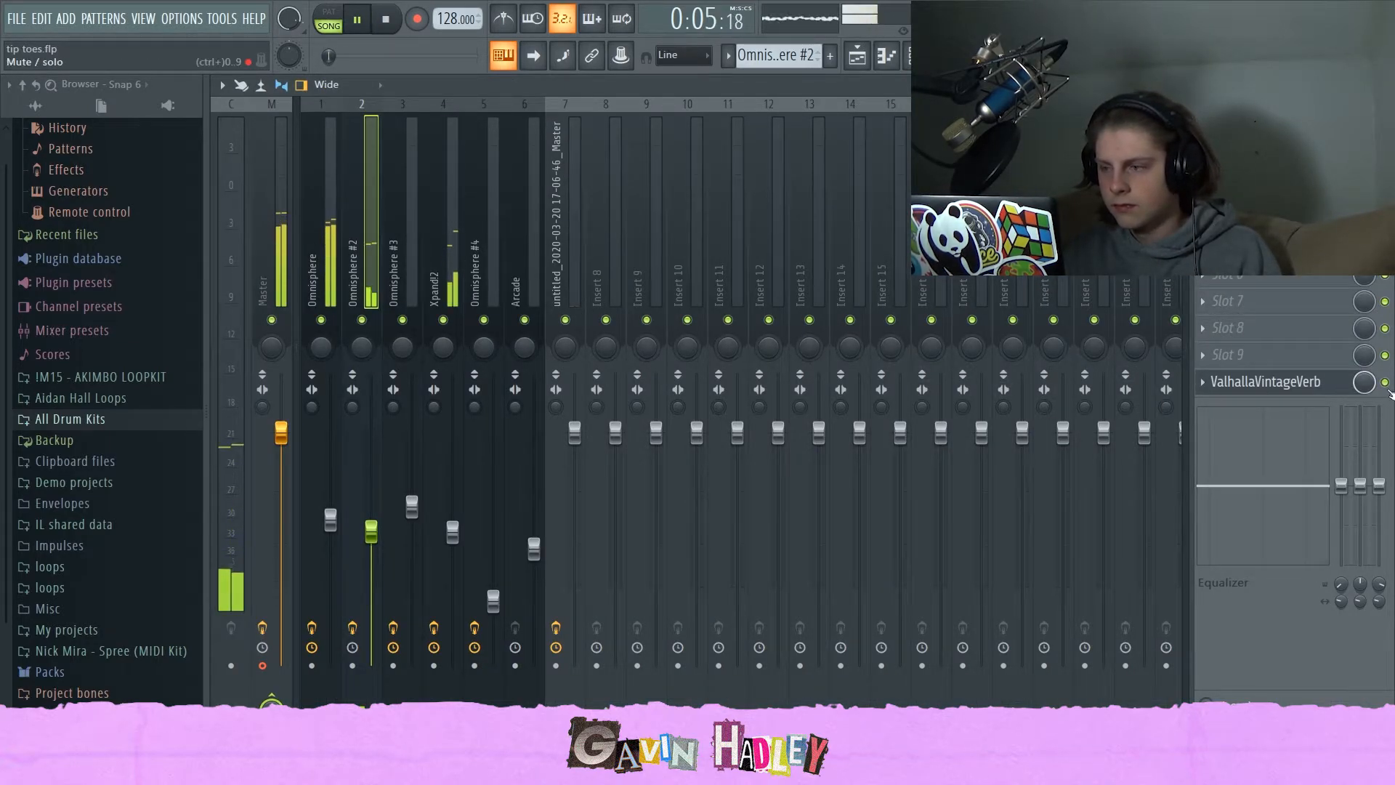
left_click(1386, 382)
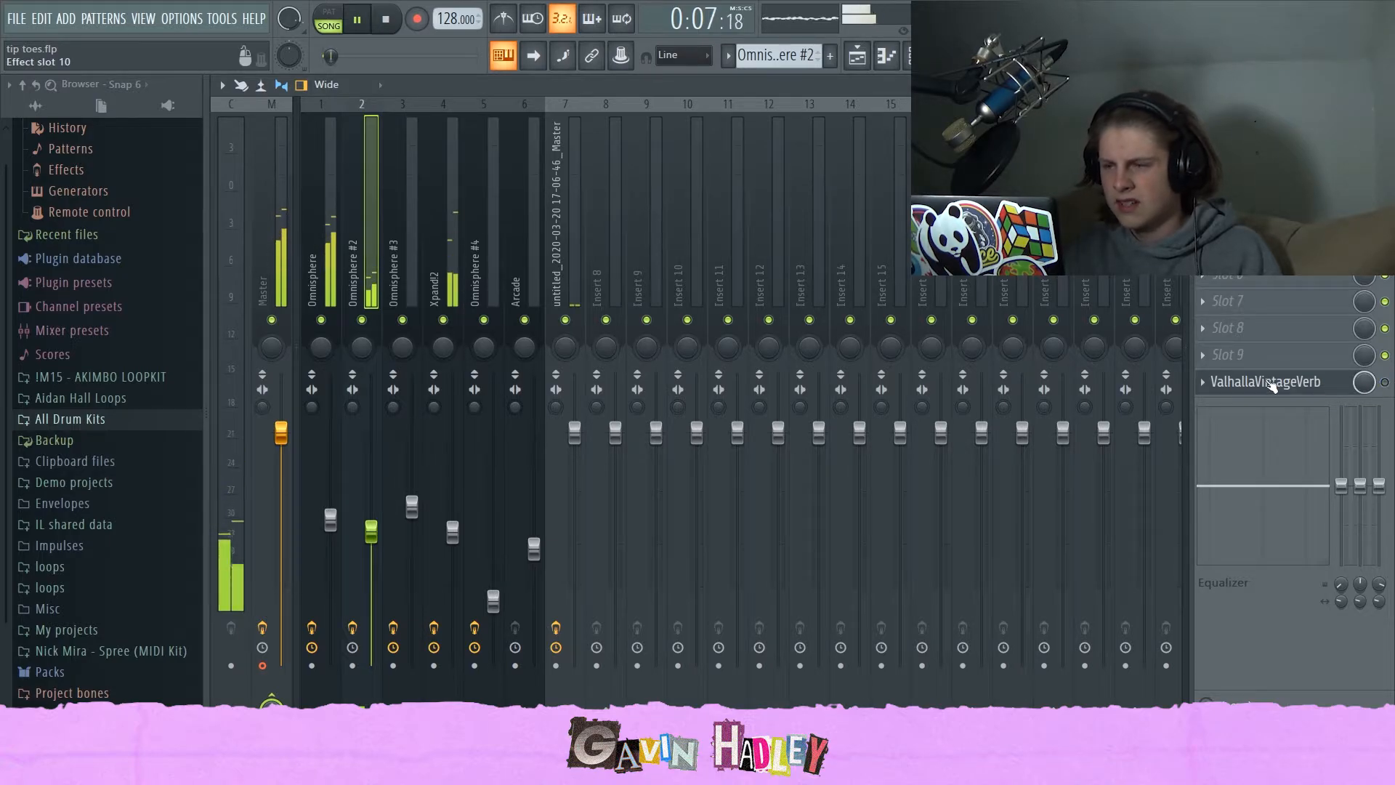
key("space")
left_click(1272, 383)
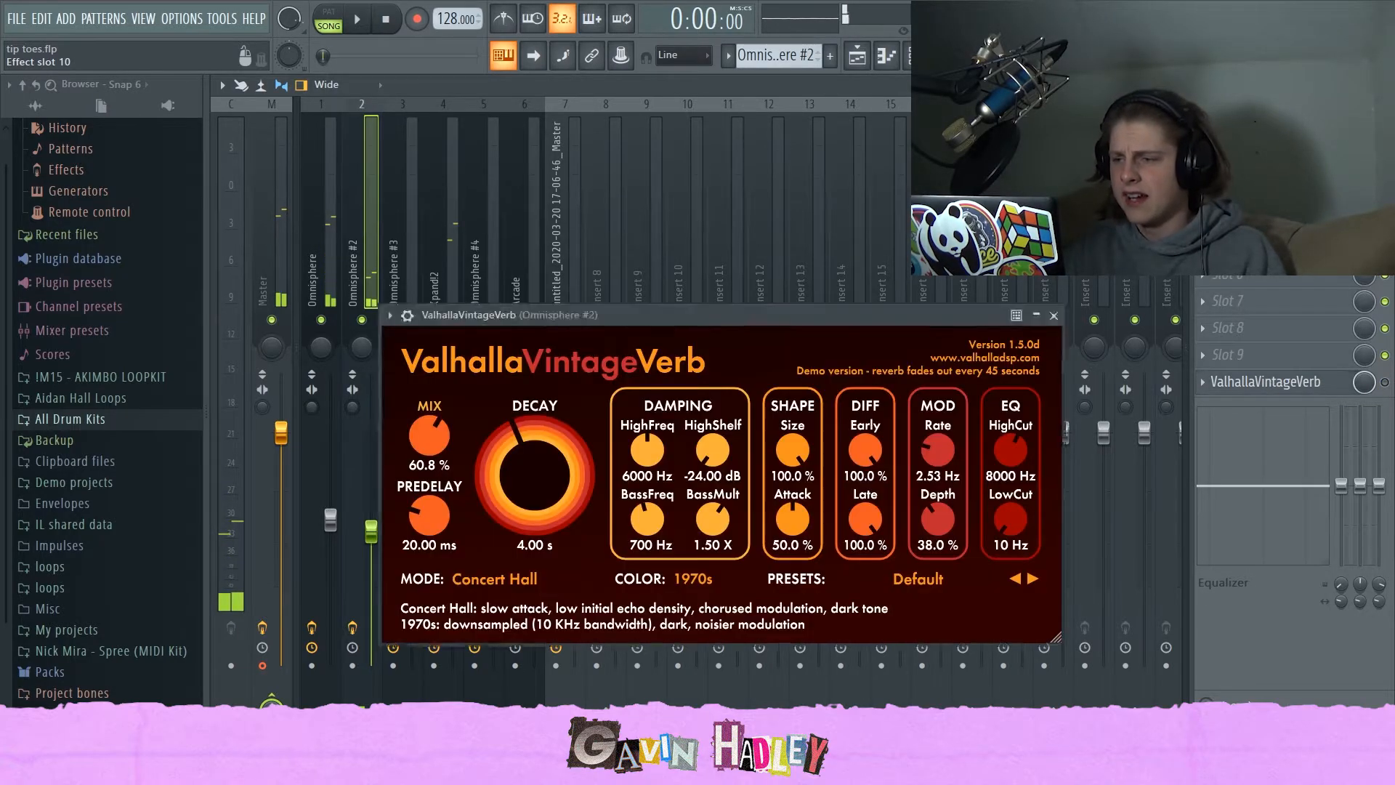
left_click(1272, 385)
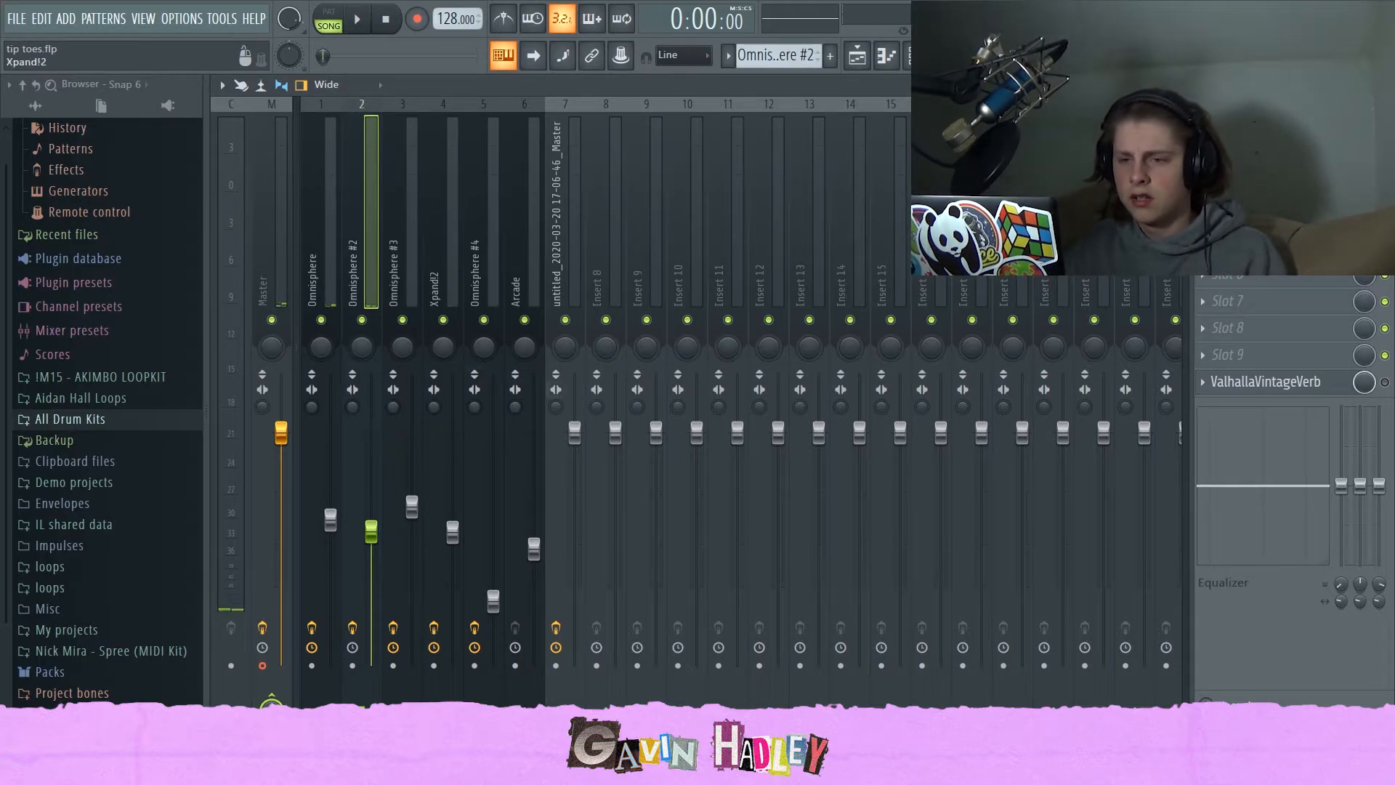
- Play the arrangement while checking the Xpand!2 mixer track's effects, then stop and return to the playlist
key("space")
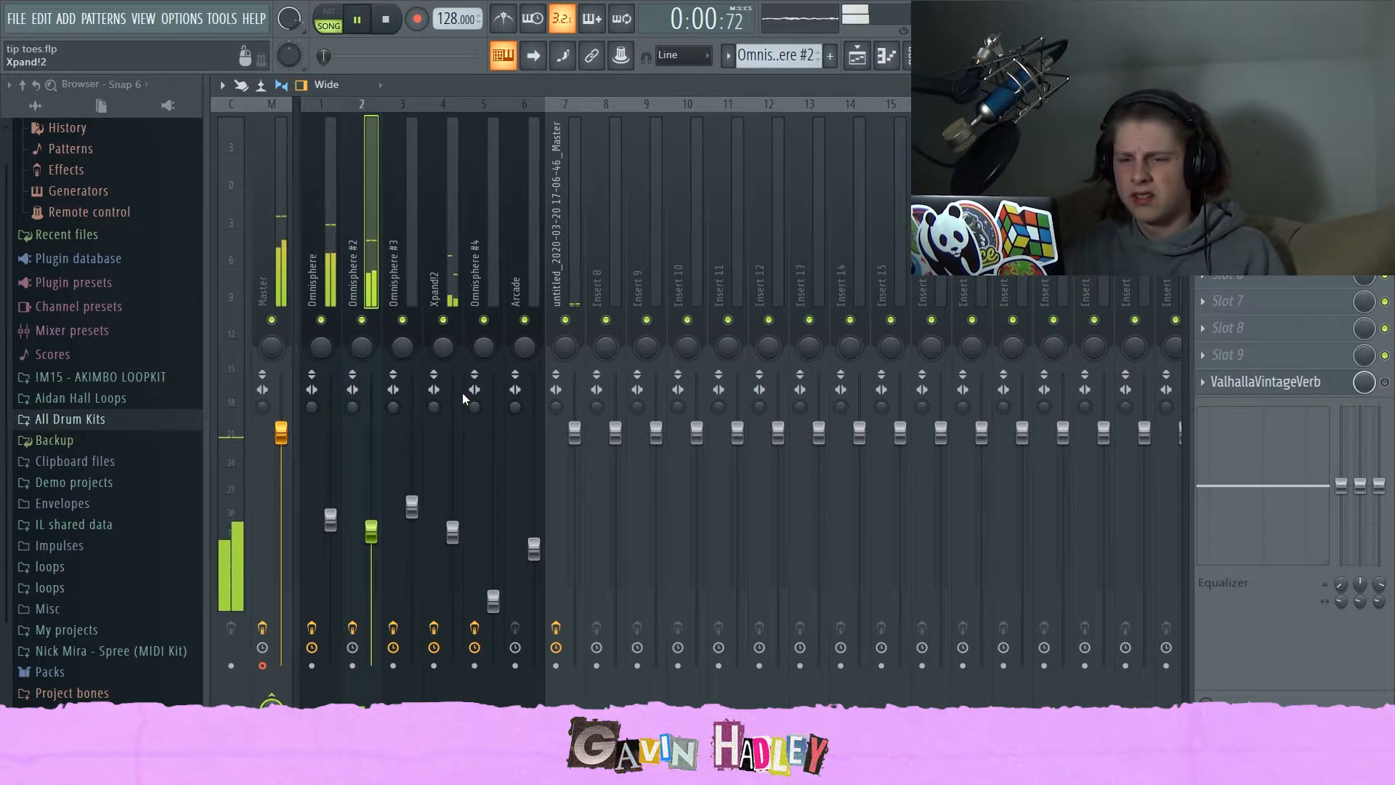
left_click(459, 296)
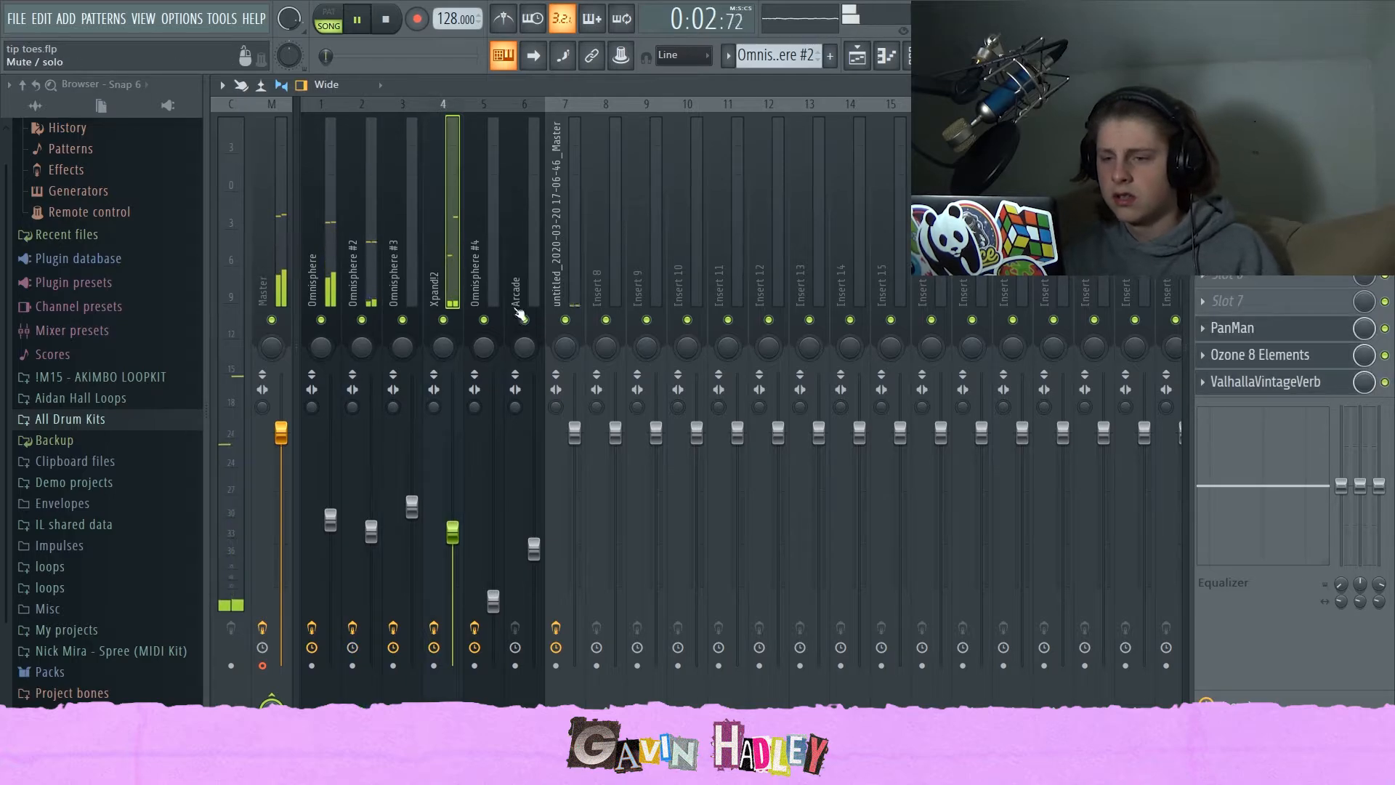
key("space")
key("F5")
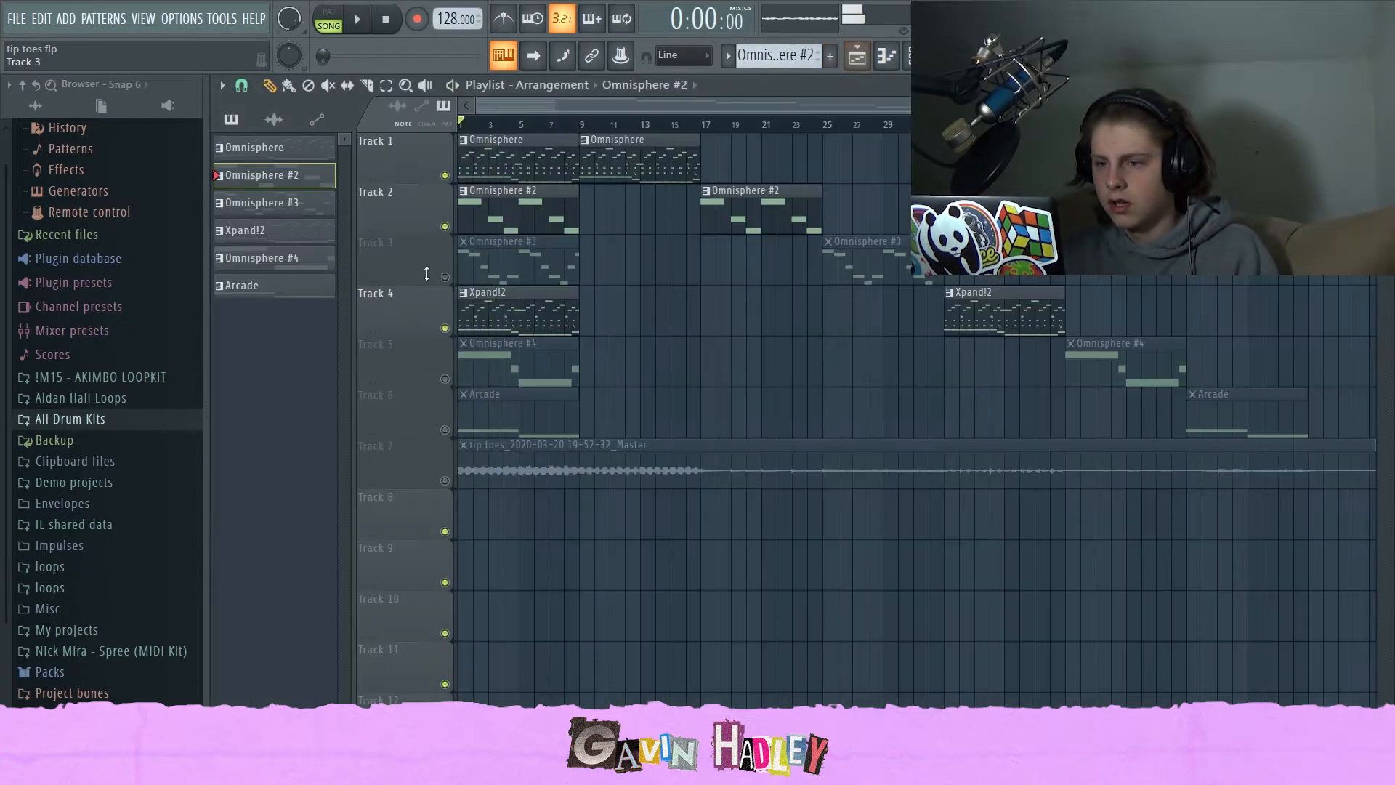
- Unmute the Omnisphere #3 playlist track, open its notes and play them through in pattern mode
double_click(489, 266)
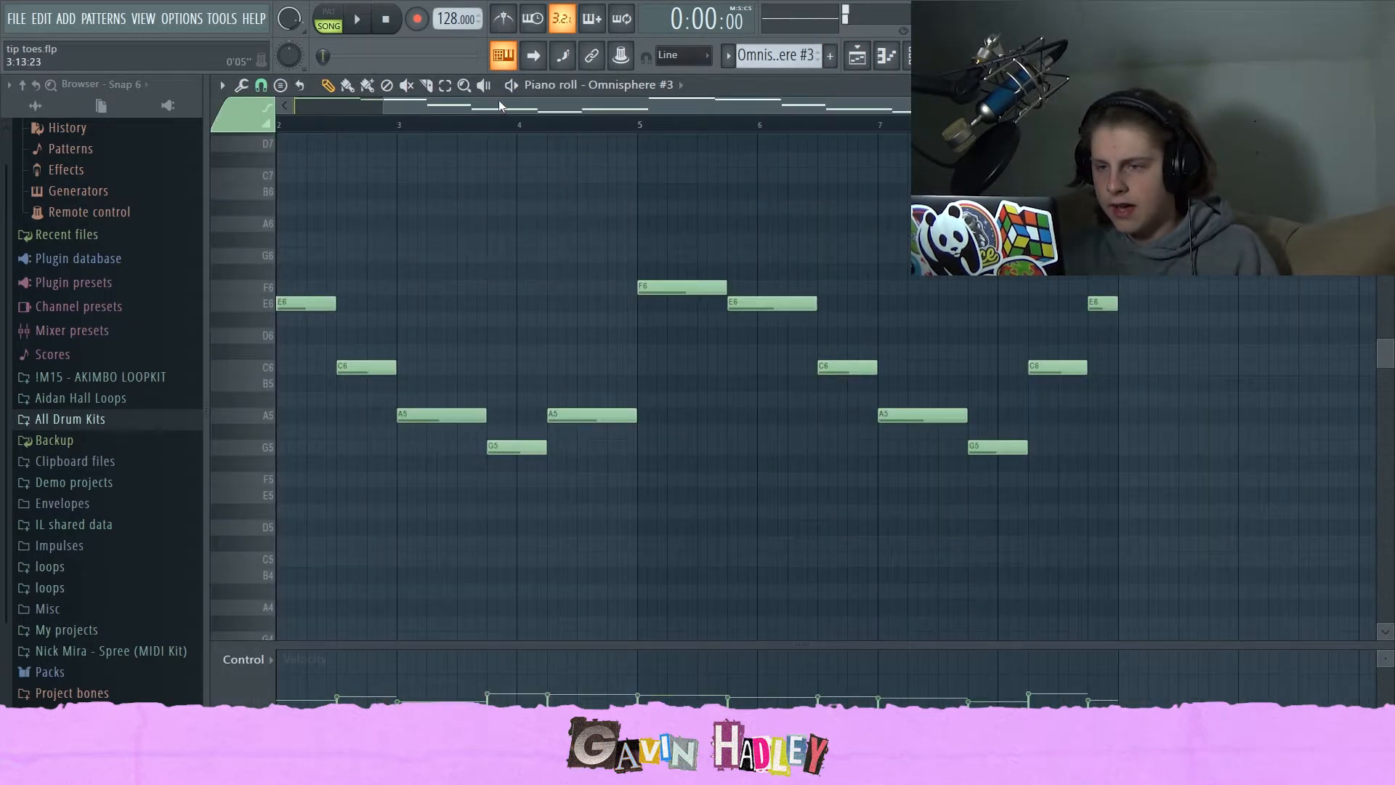
left_click_drag(498, 106, 400, 109)
key("space")
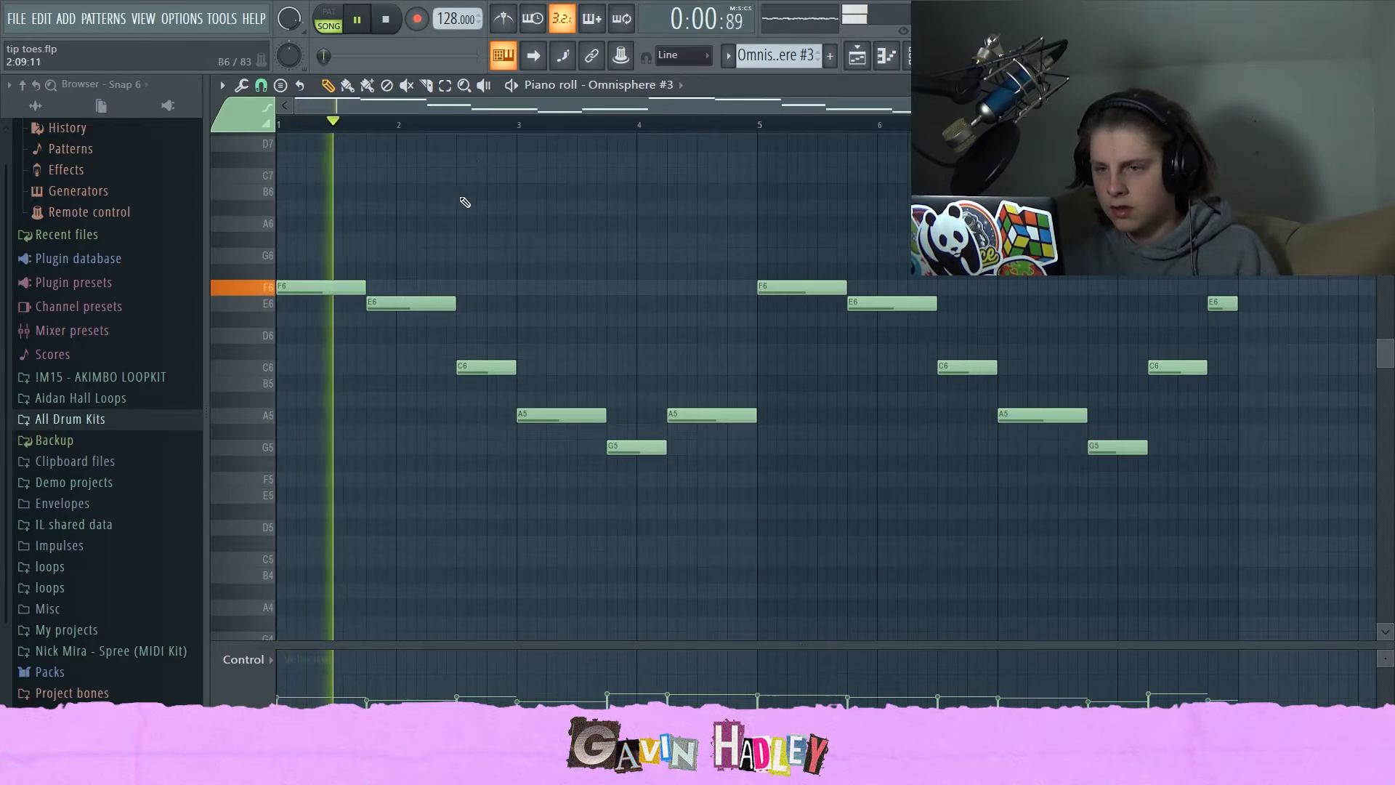
key("space")
key("l")
key("space")
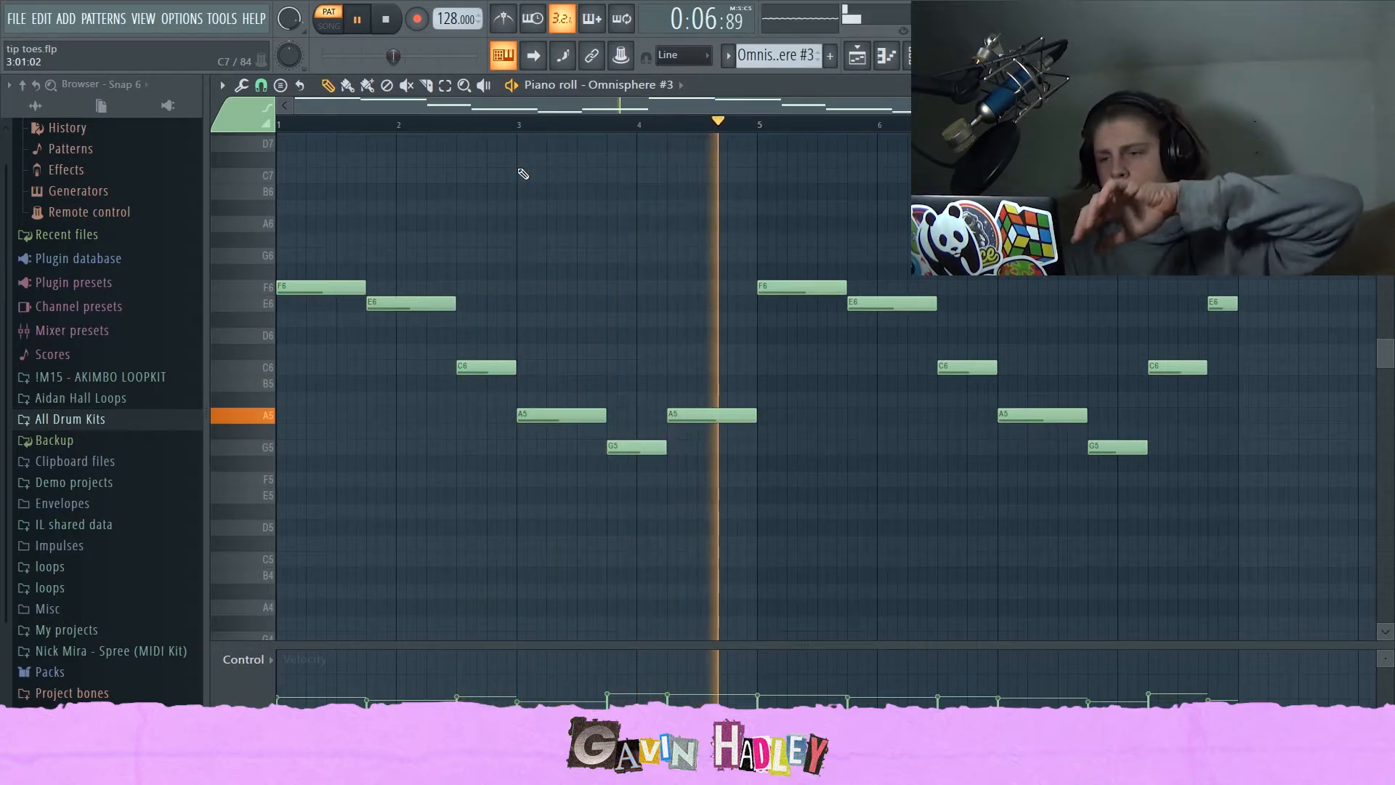
key("space")
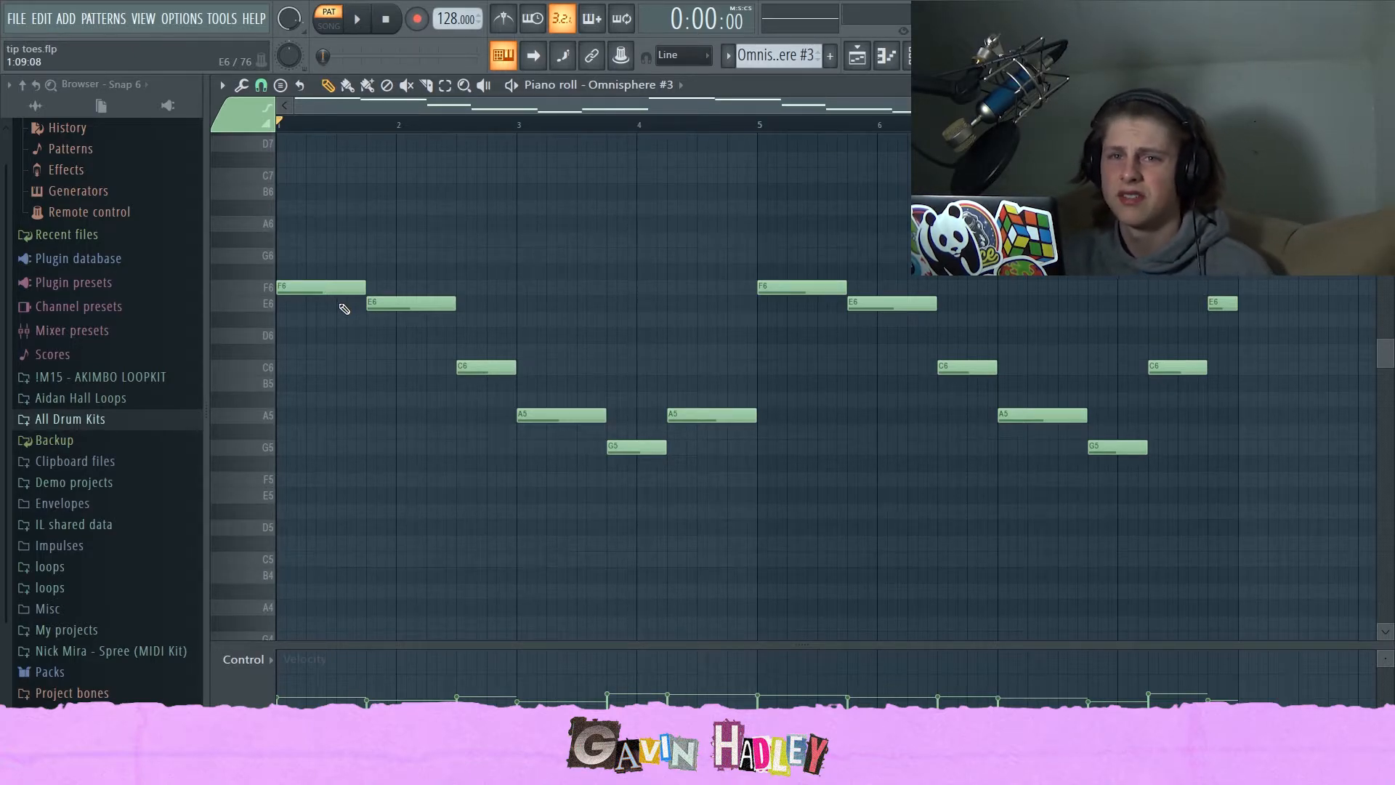
key("space")
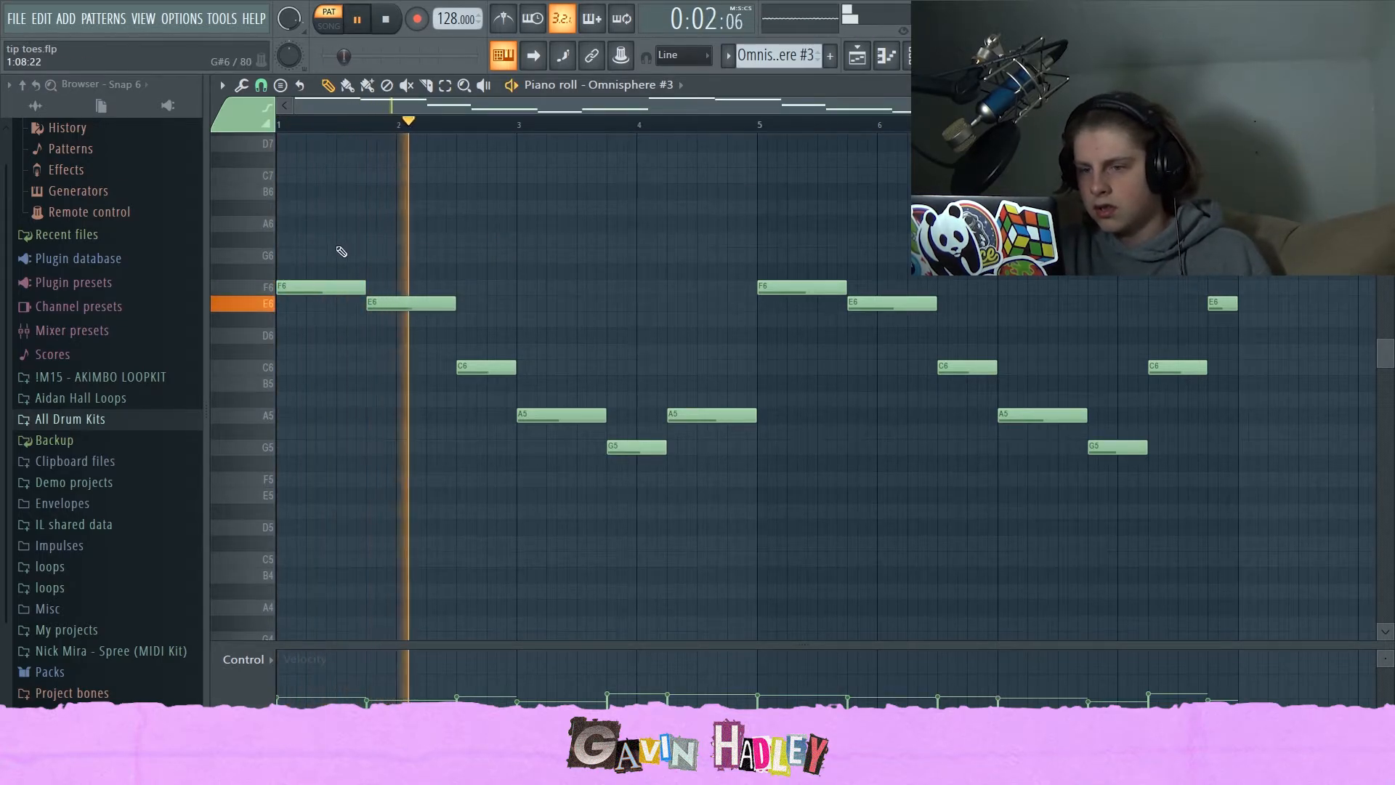
key("space")
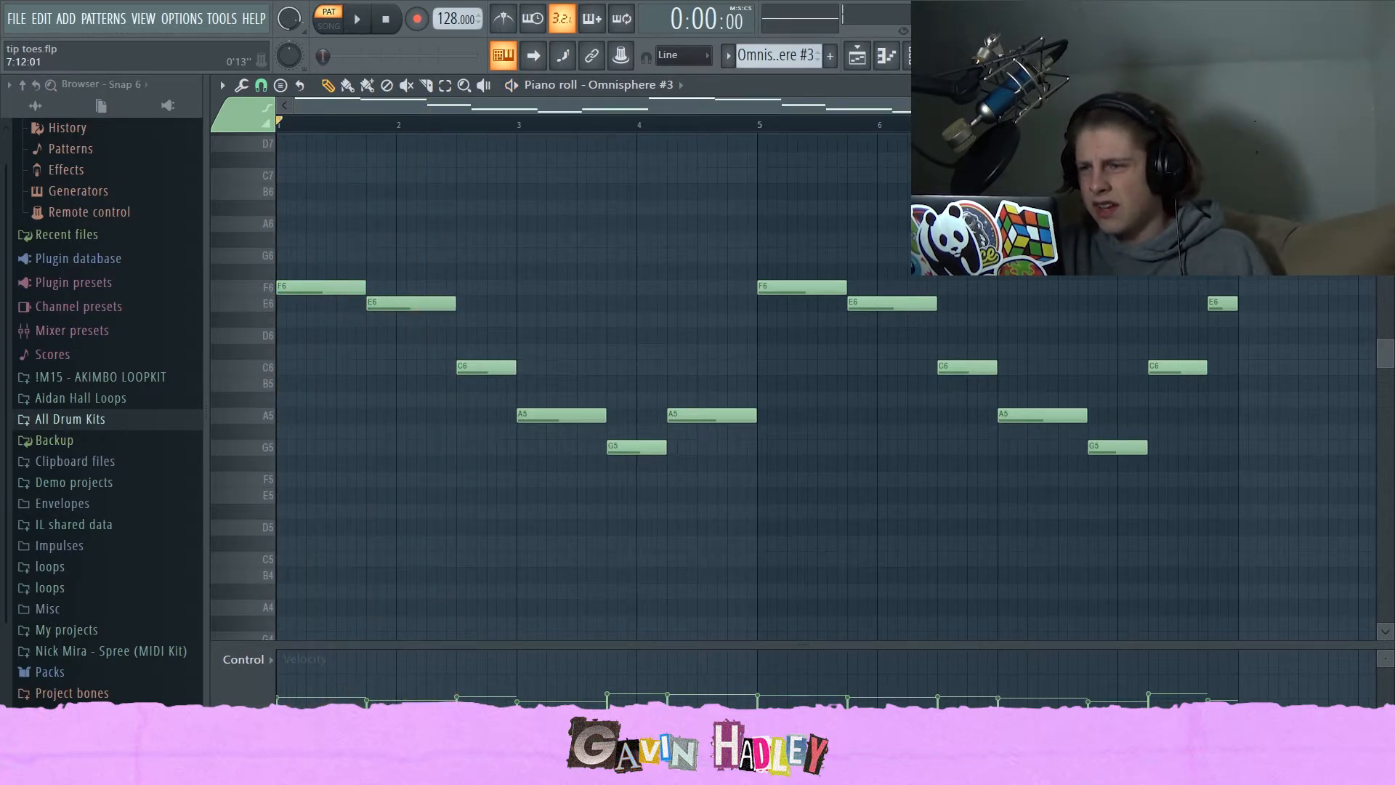
- Look closely at the first half of the Omnisphere #3 melody, auditioning its F6, E6, C6 and A5 notes
left_click_drag(1094, 106, 633, 247)
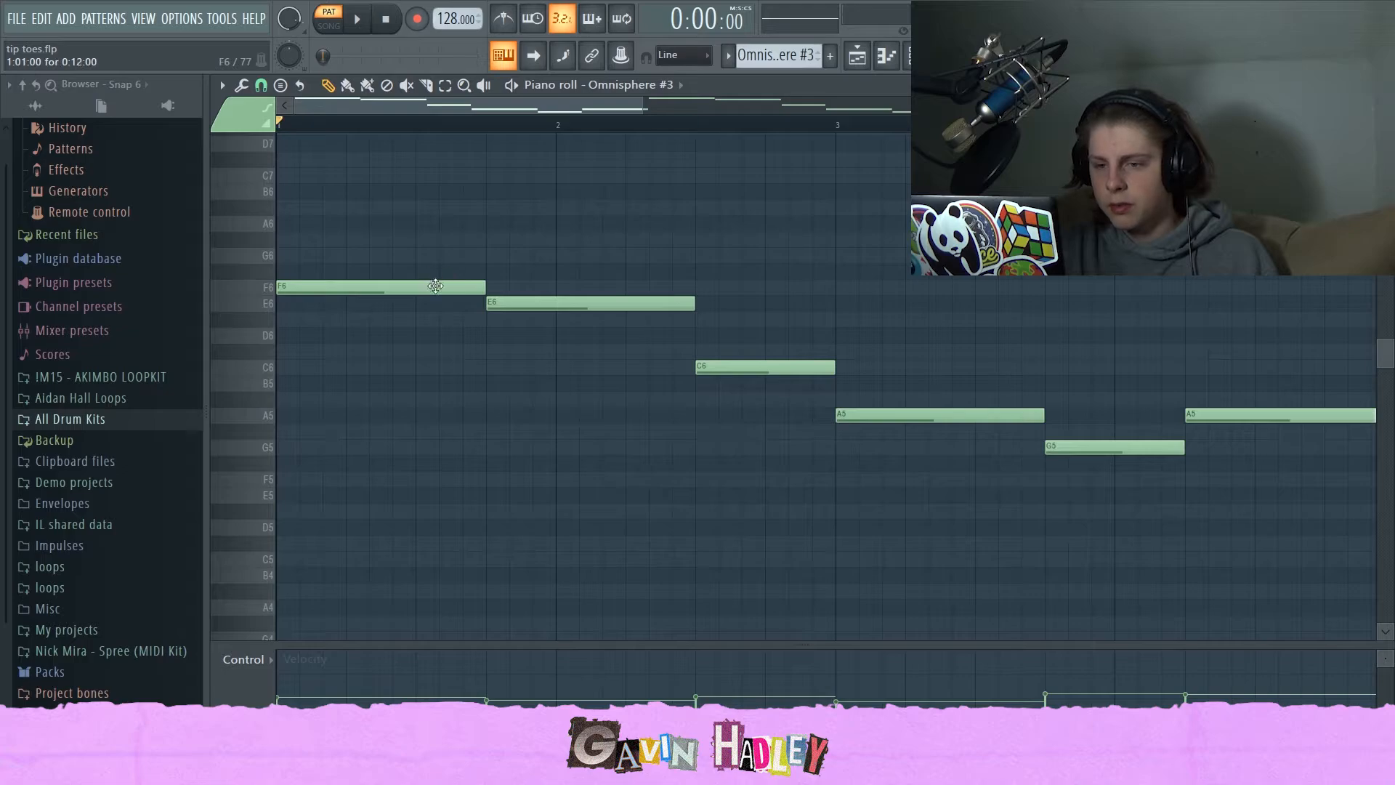
scroll(440, 309, "down", 2)
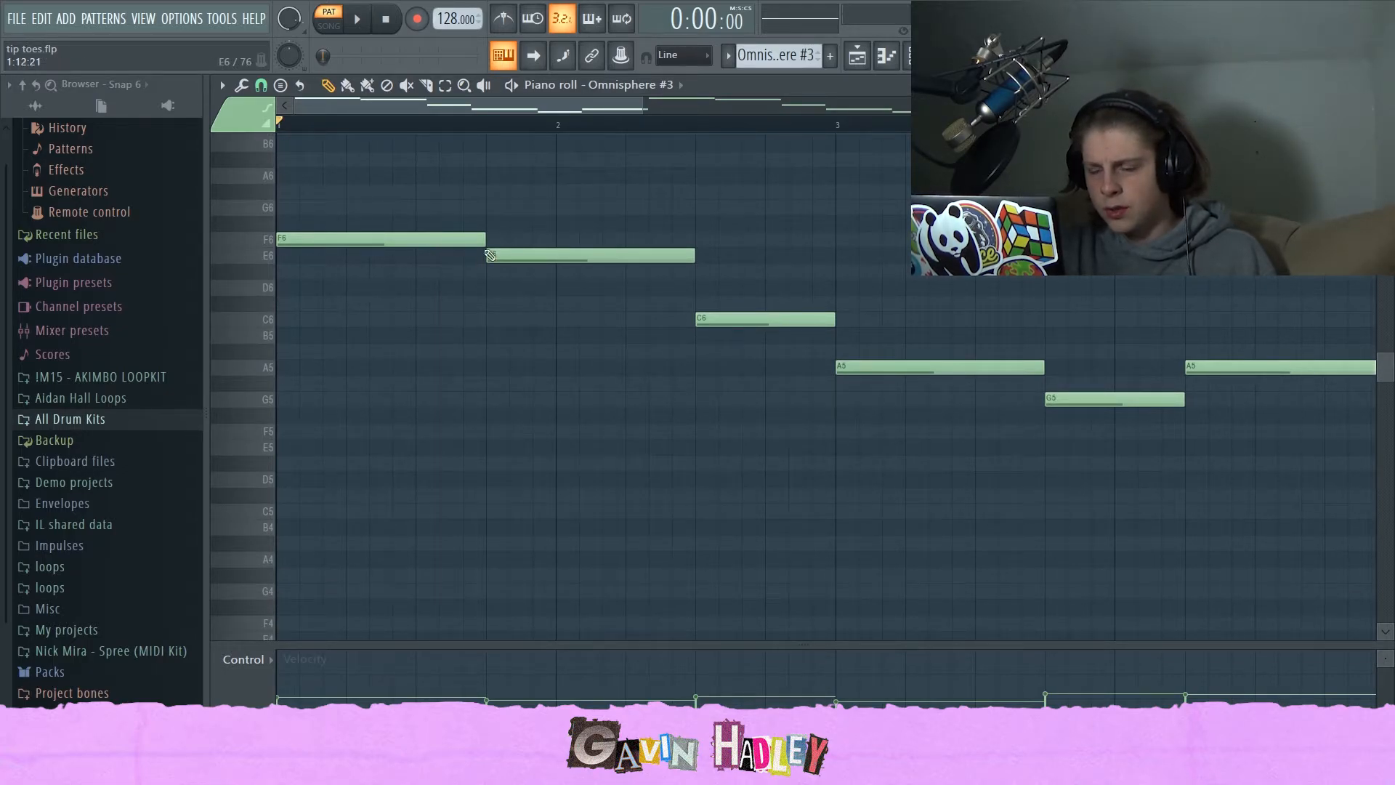
left_click(462, 239)
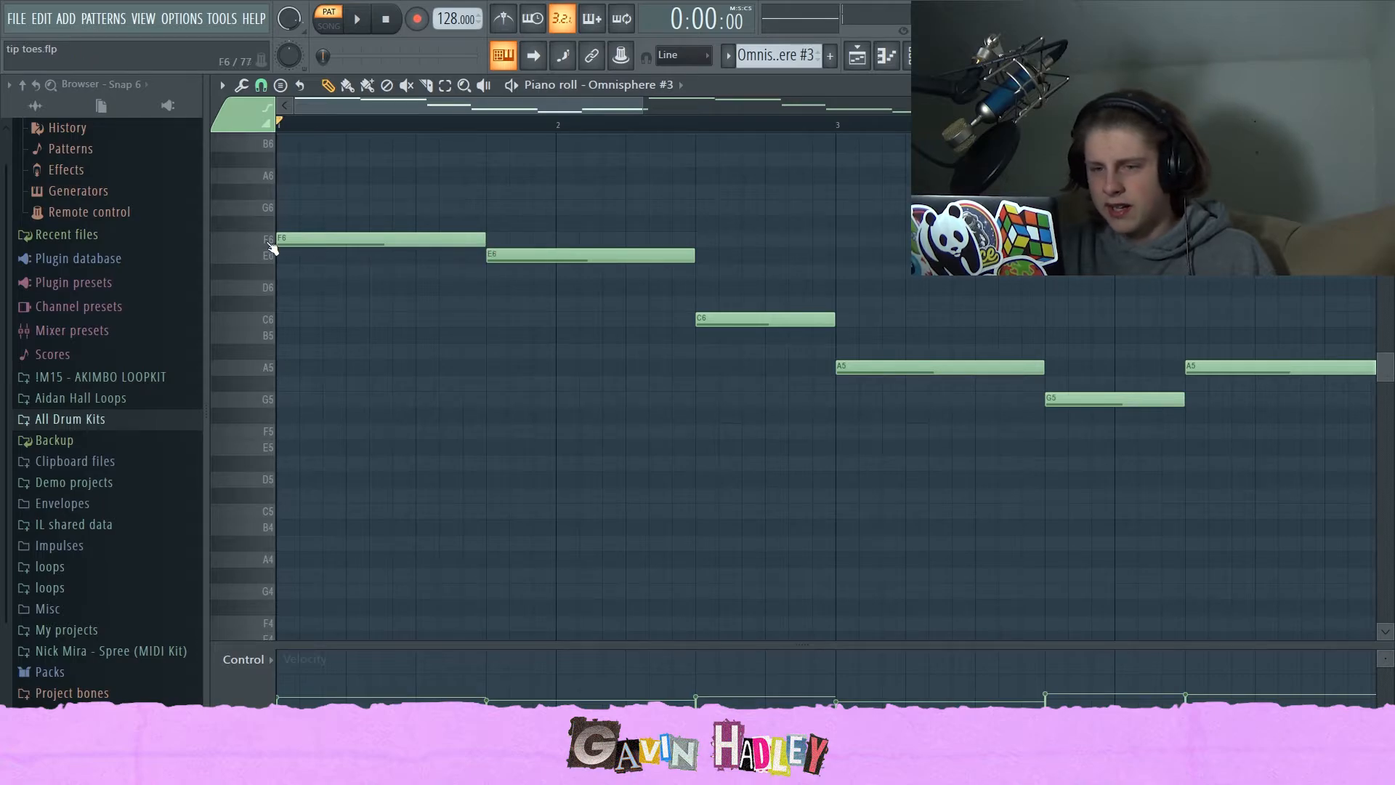
left_click(501, 257)
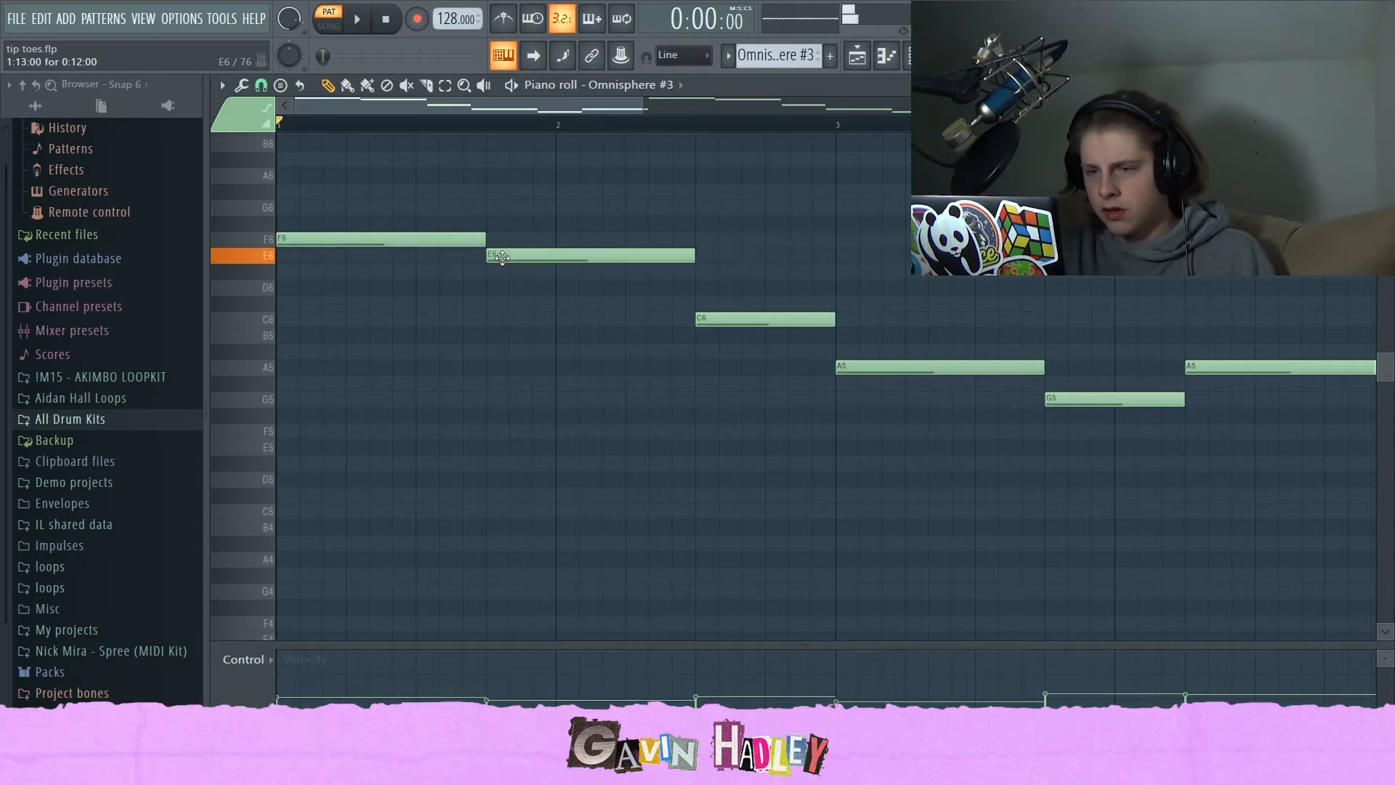
scroll(513, 262, "up", 2)
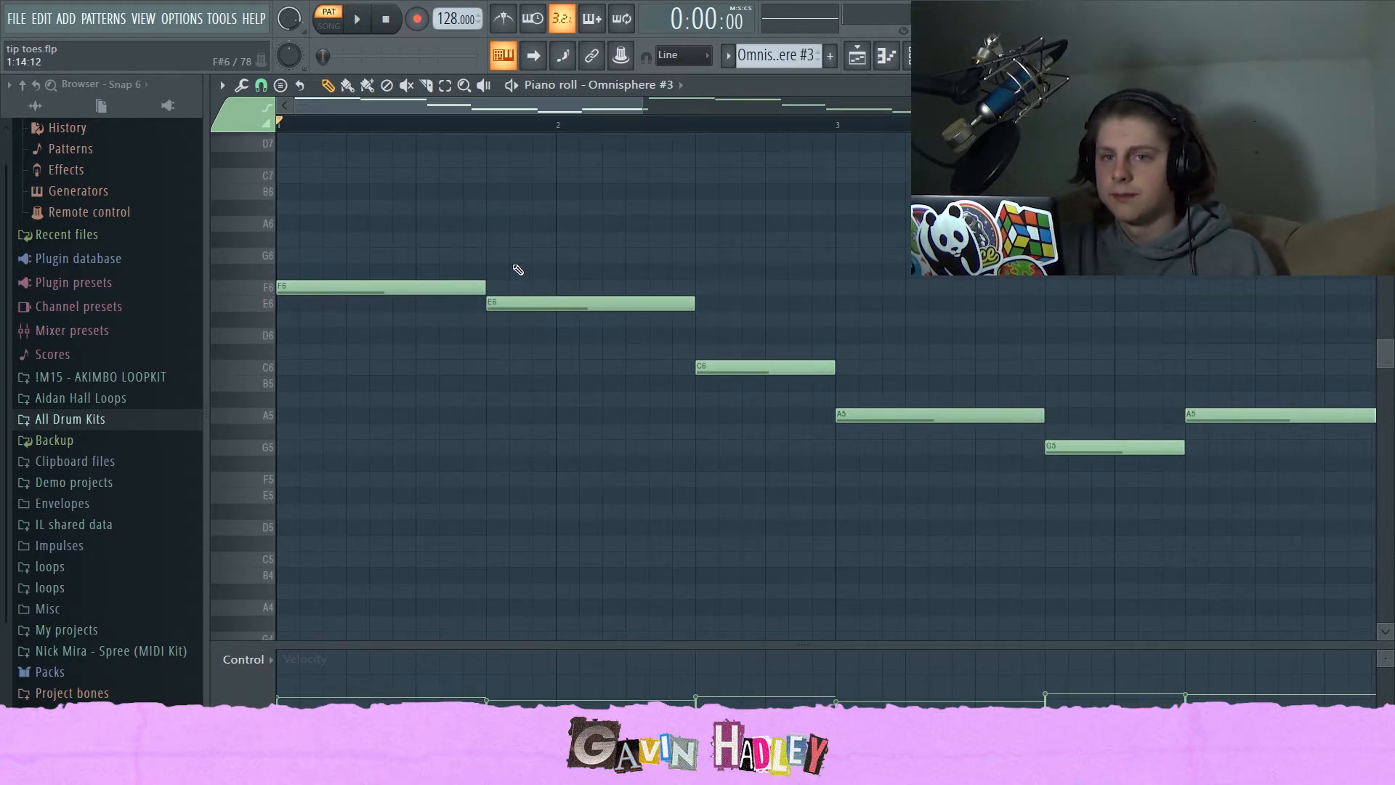
left_click(454, 292)
left_click(727, 367)
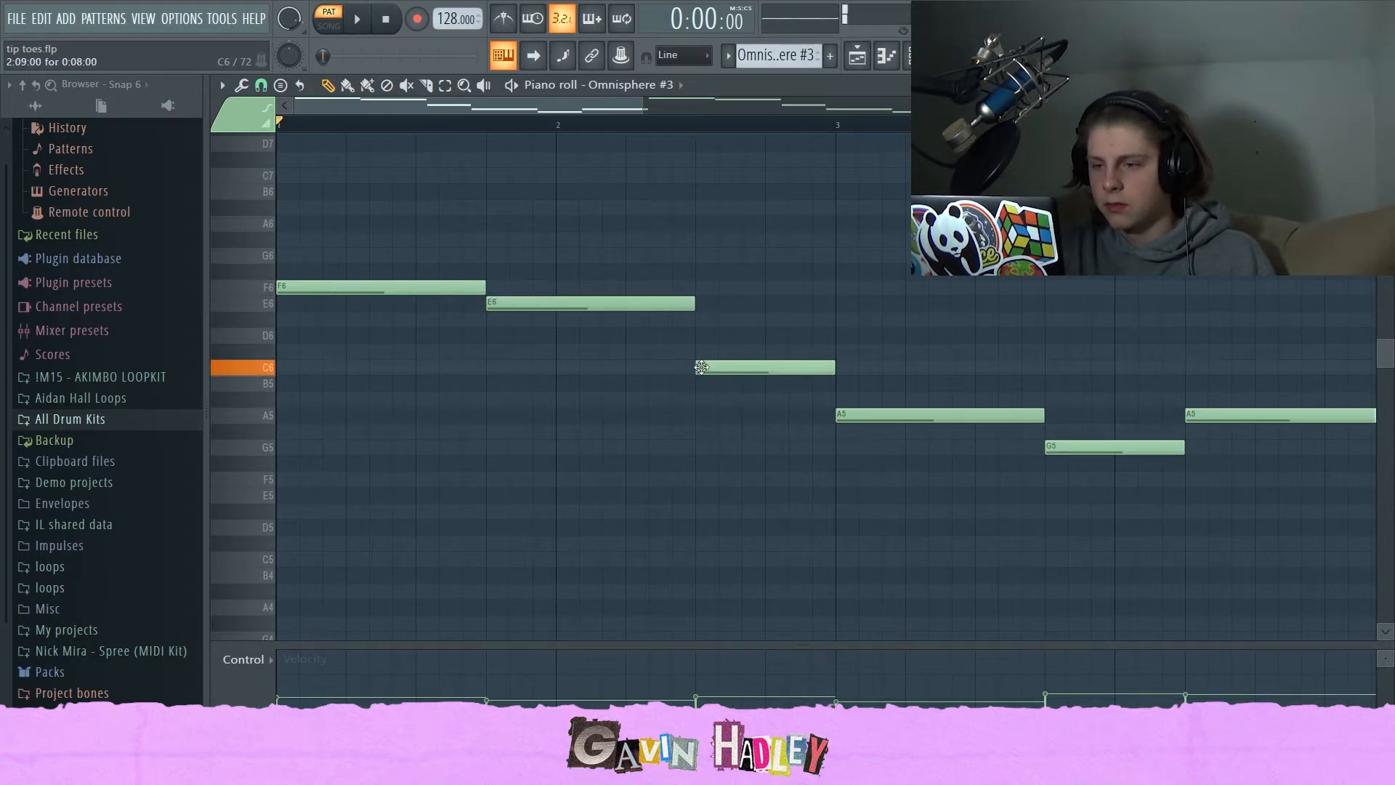
left_click(1202, 416)
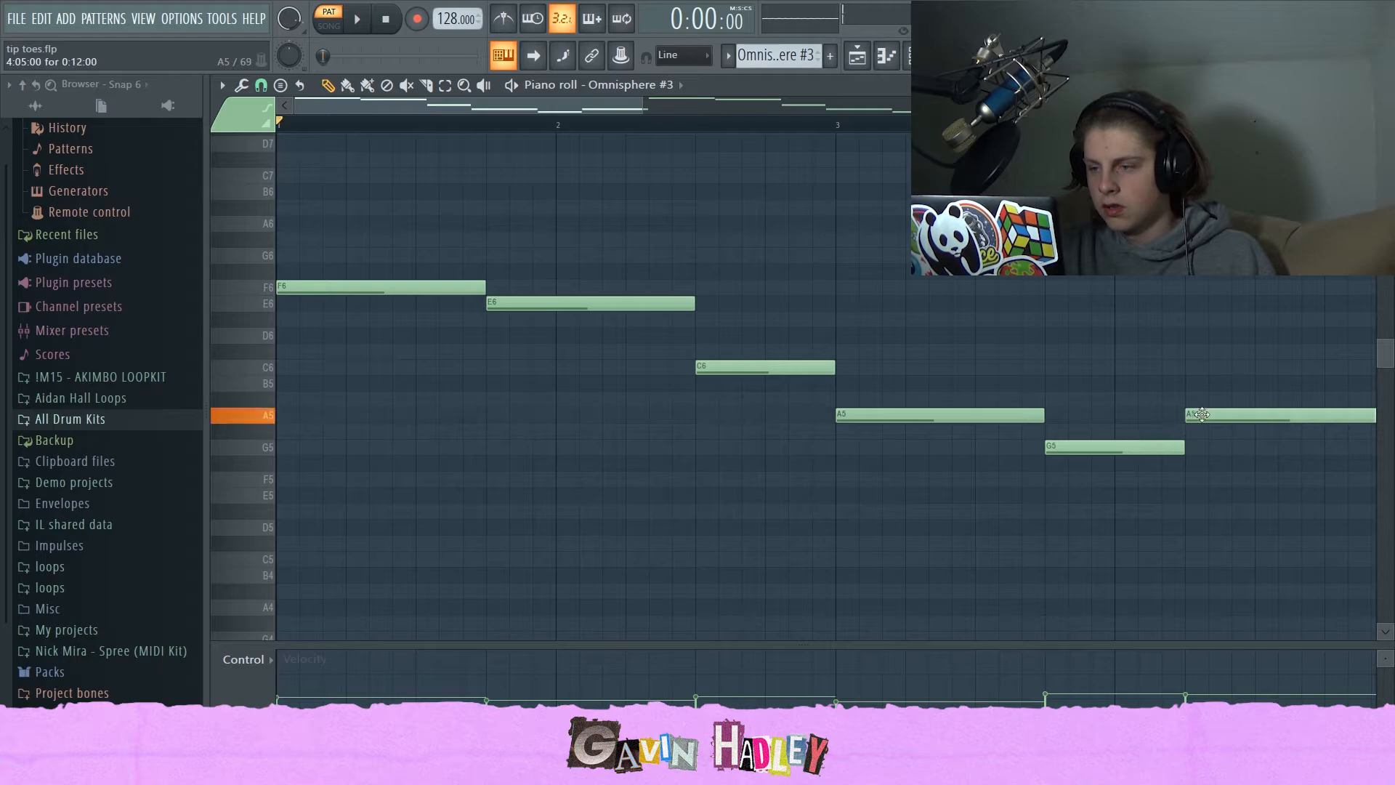
- Return to the playlist and play the arrangement in song mode
left_click(857, 56)
key("space")
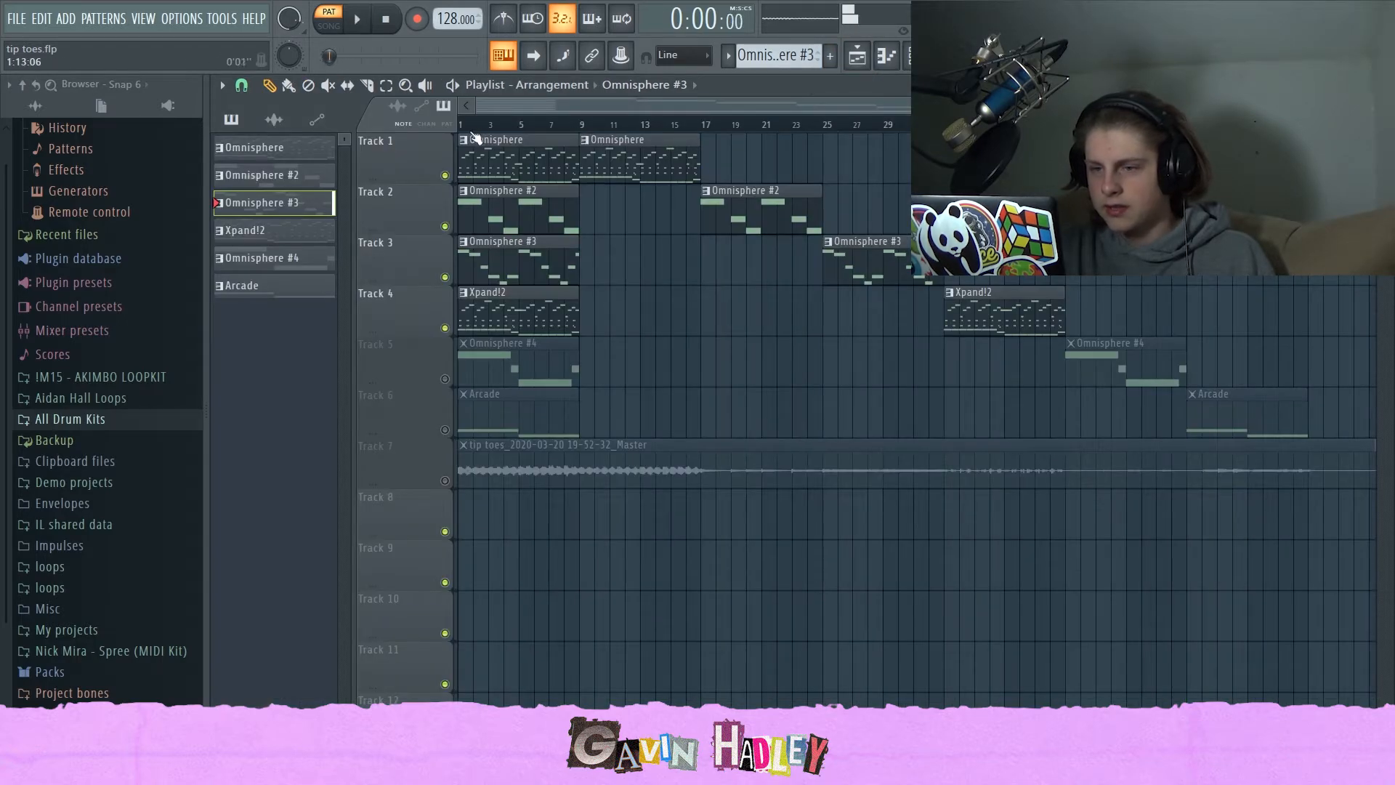
left_click(329, 26)
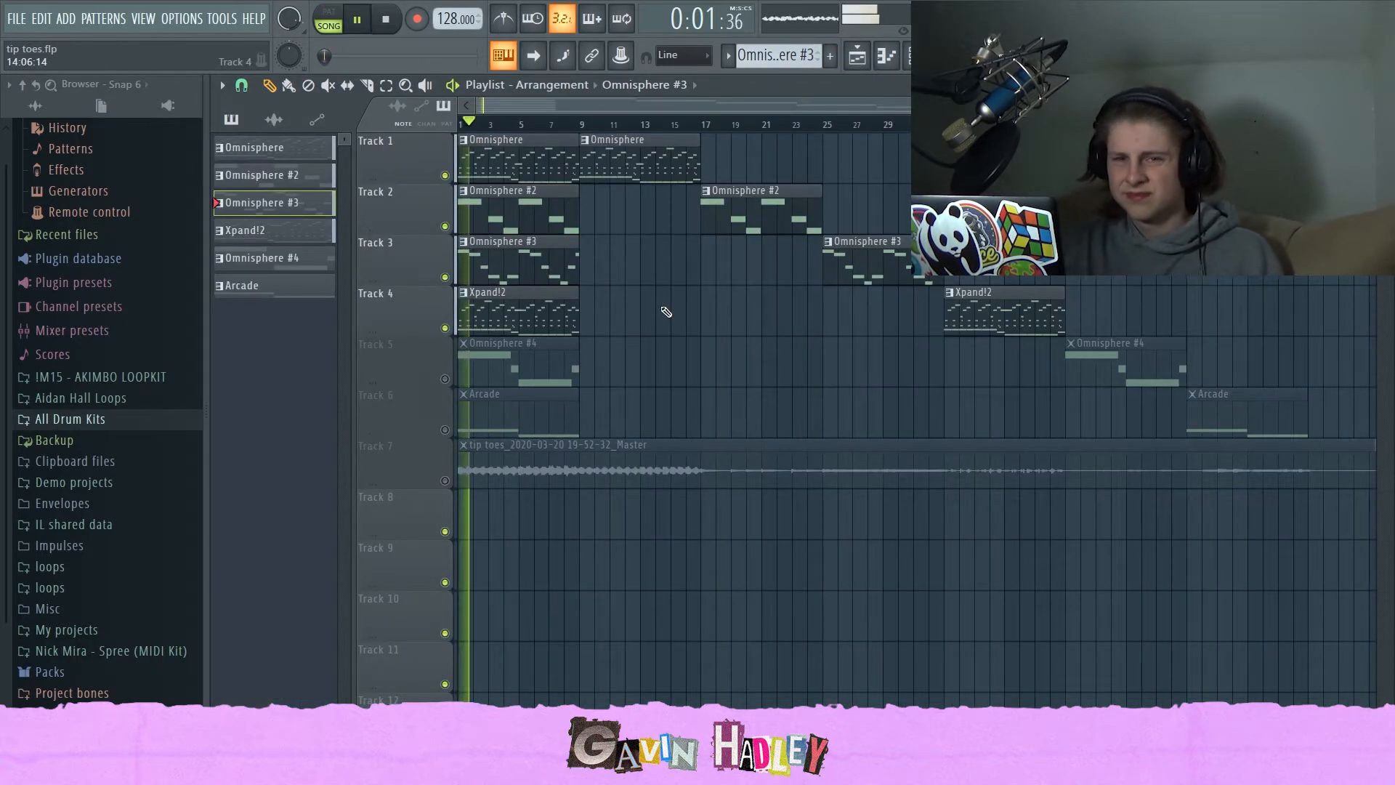
- Mute the Xpand!2, Omnisphere #2 and Omnisphere mixer tracks and stop playback
key("F9")
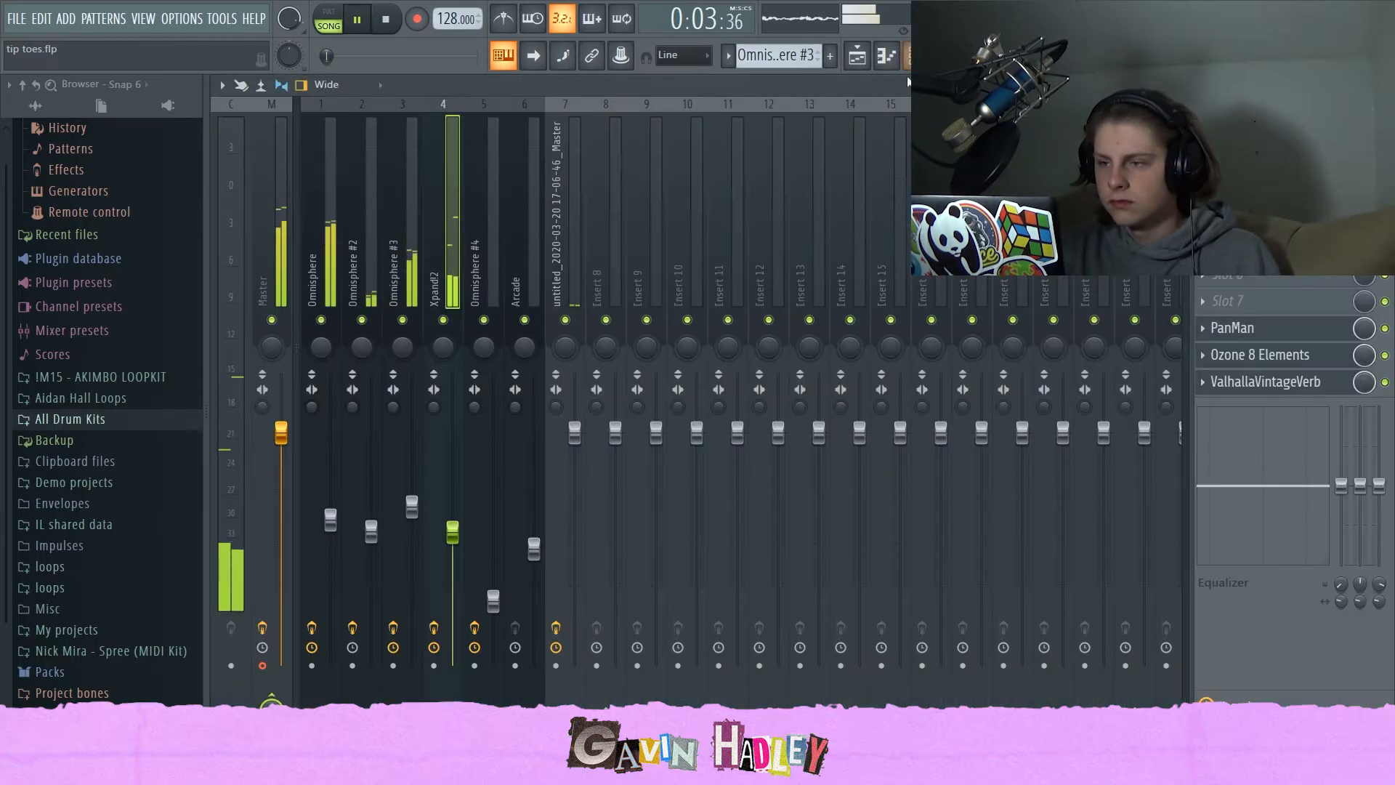
left_click(445, 321)
key("space")
left_click(362, 320)
left_click(325, 321)
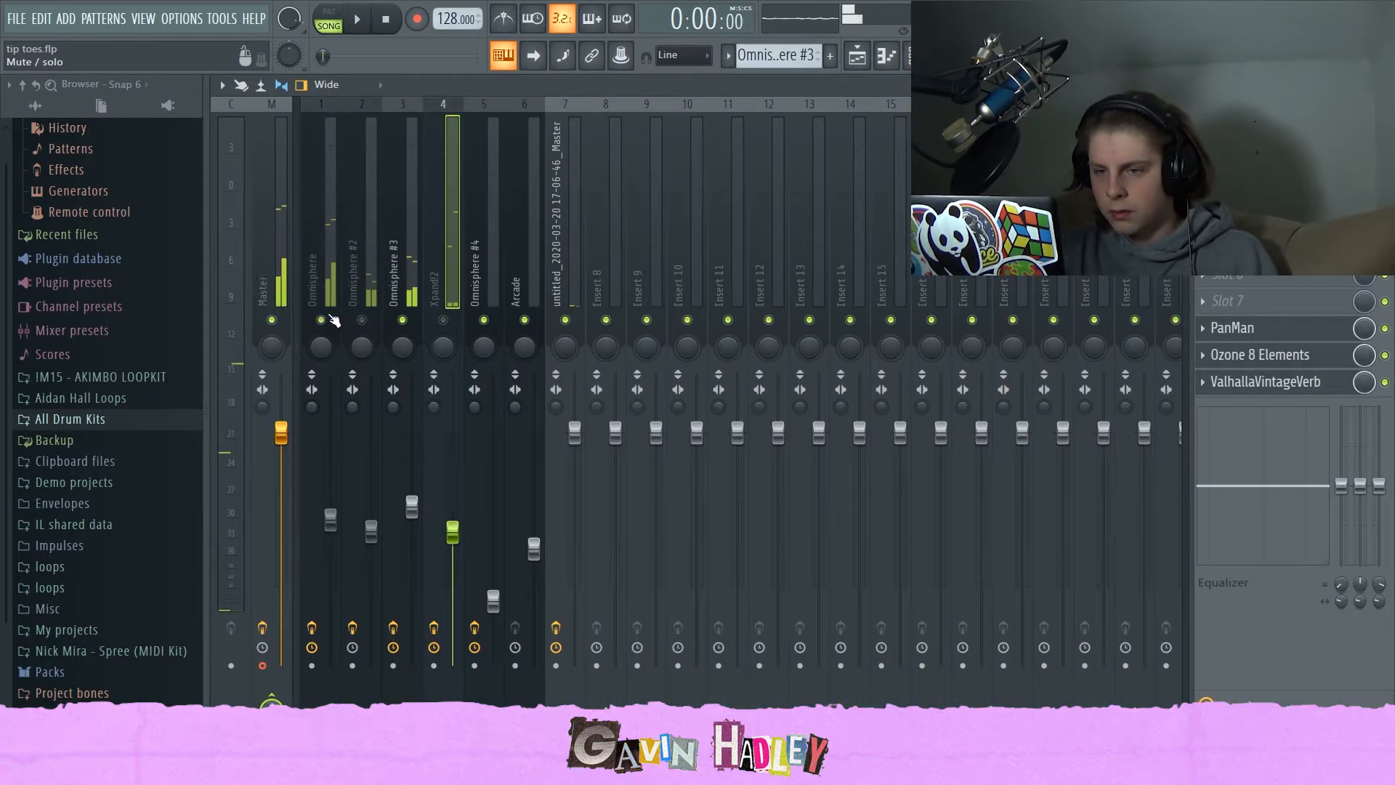
- Open Little AlterBoy on the Omnisphere #3 mixer track and examine its pitch setting
left_click(411, 256)
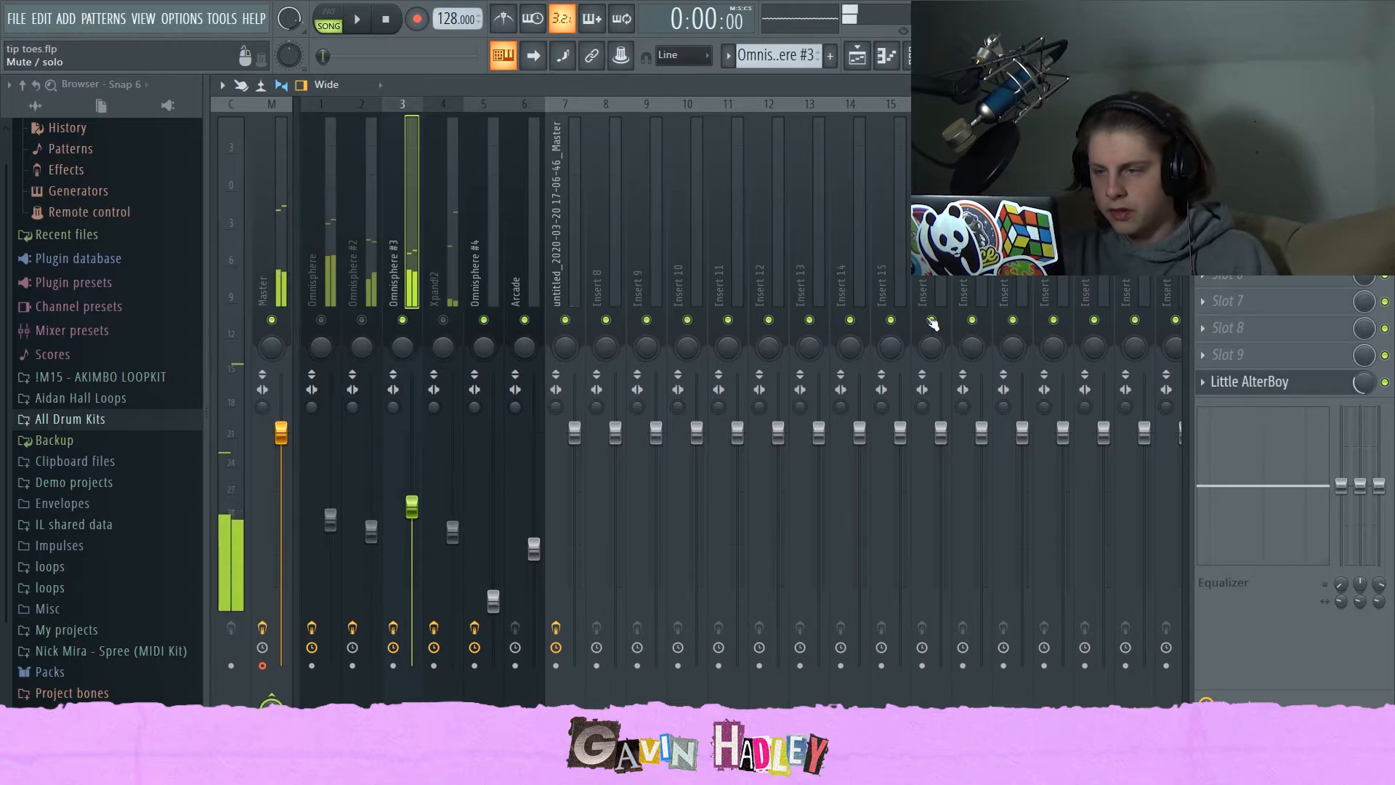
left_click(1250, 383)
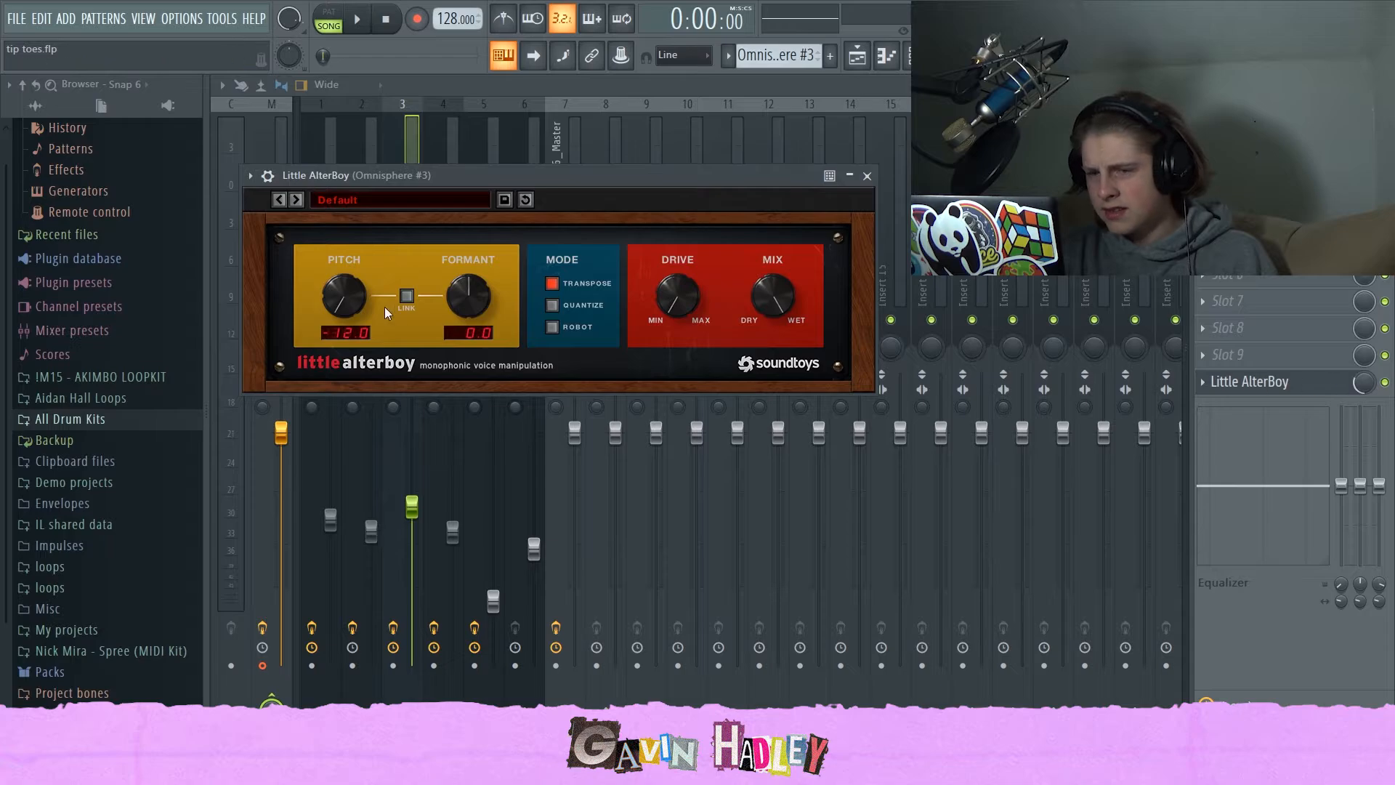
left_click_drag(352, 298, 364, 239)
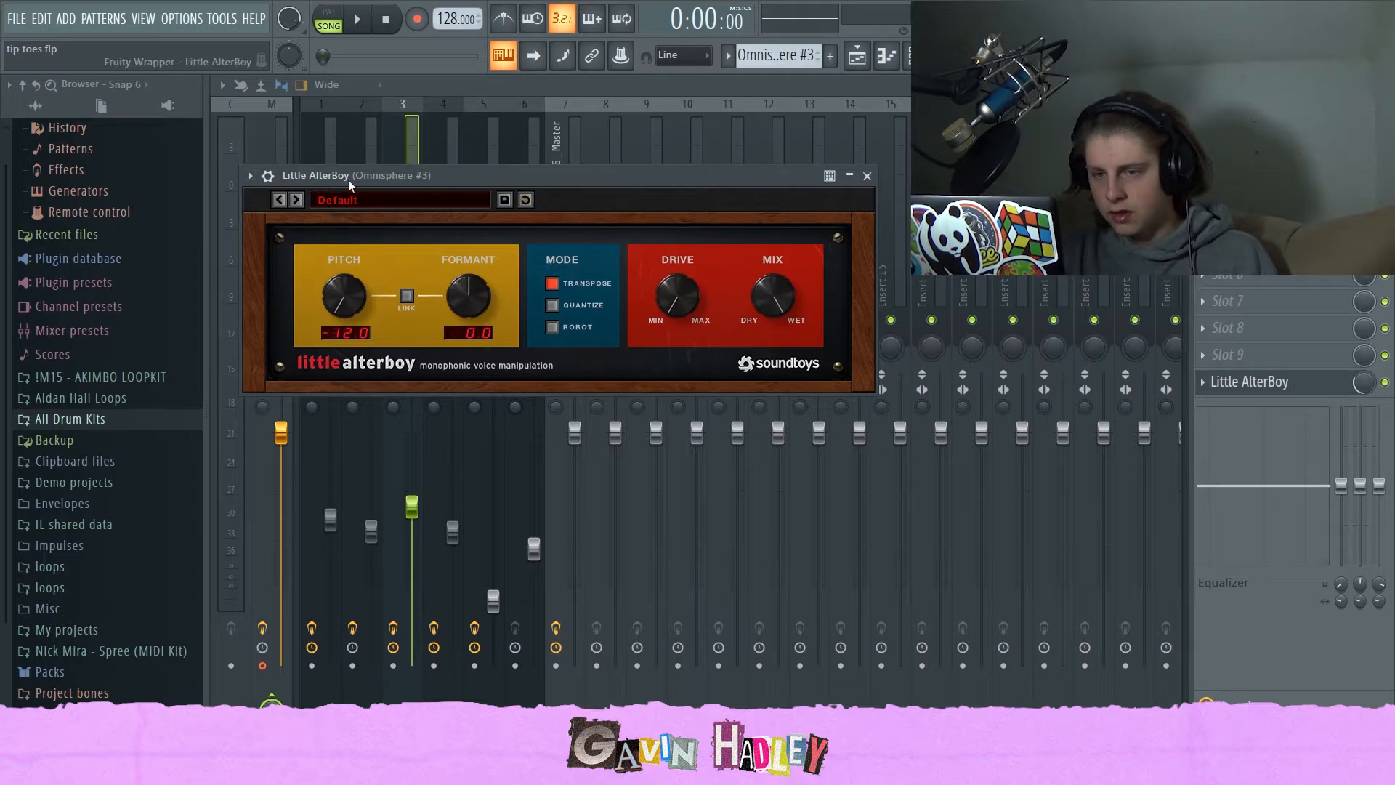
- Play the song with Little AlterBoy bypassed on Omnisphere #3, then stop and reopen the effect's settings
key("space")
left_click(1385, 383)
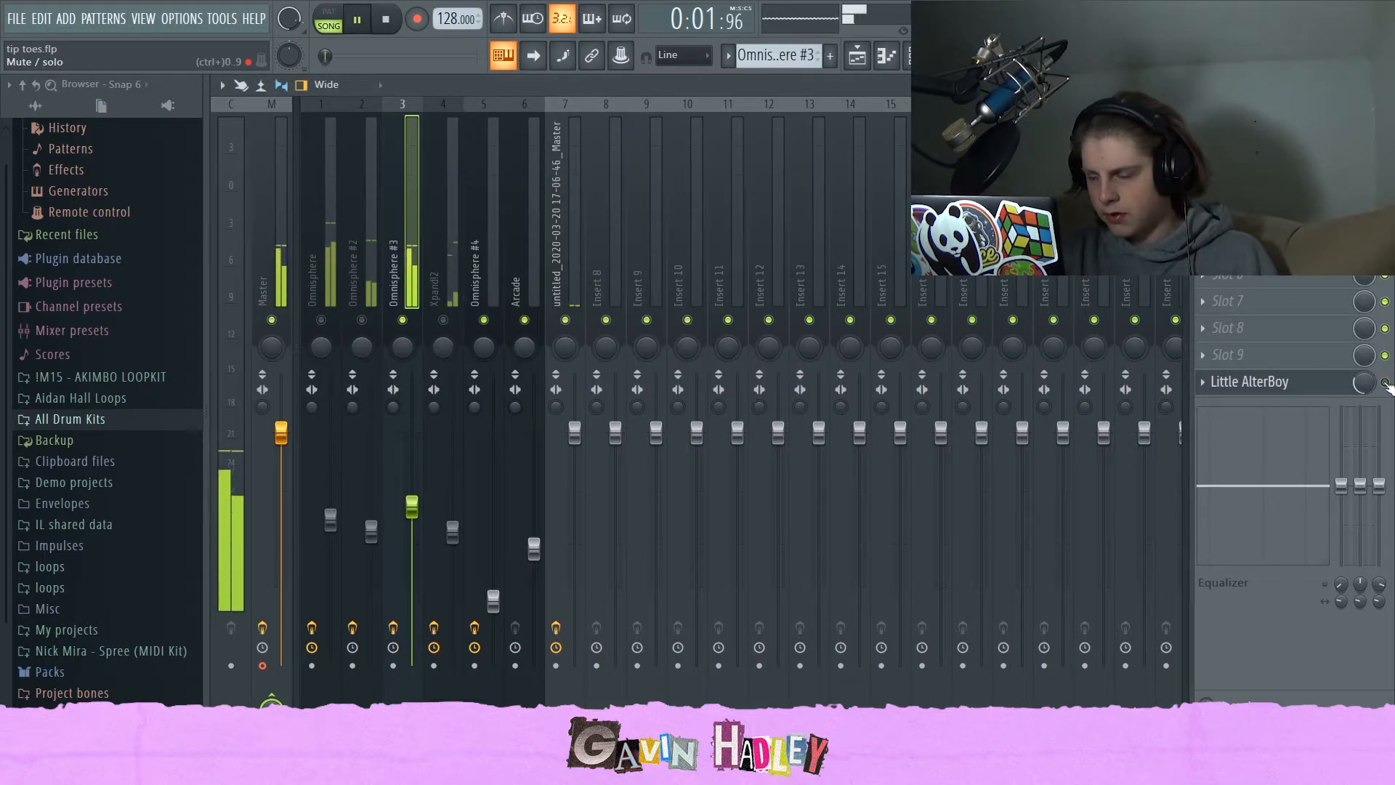
left_click(1324, 391)
key("space")
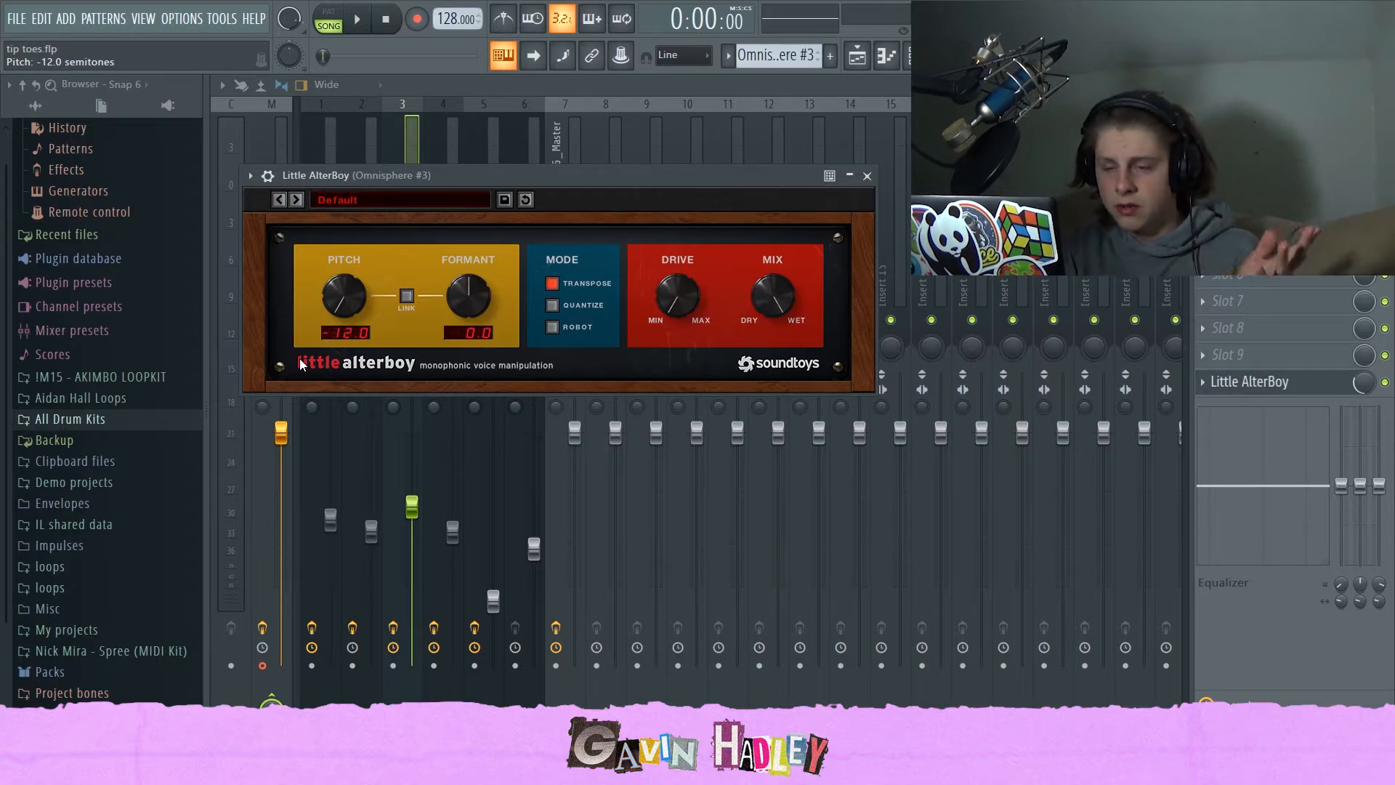
- Review Little AlterBoy's pitch and mix level, then replay the song to compare Omnisphere #3 with and without the effect
left_click_drag(332, 307, 332, 295)
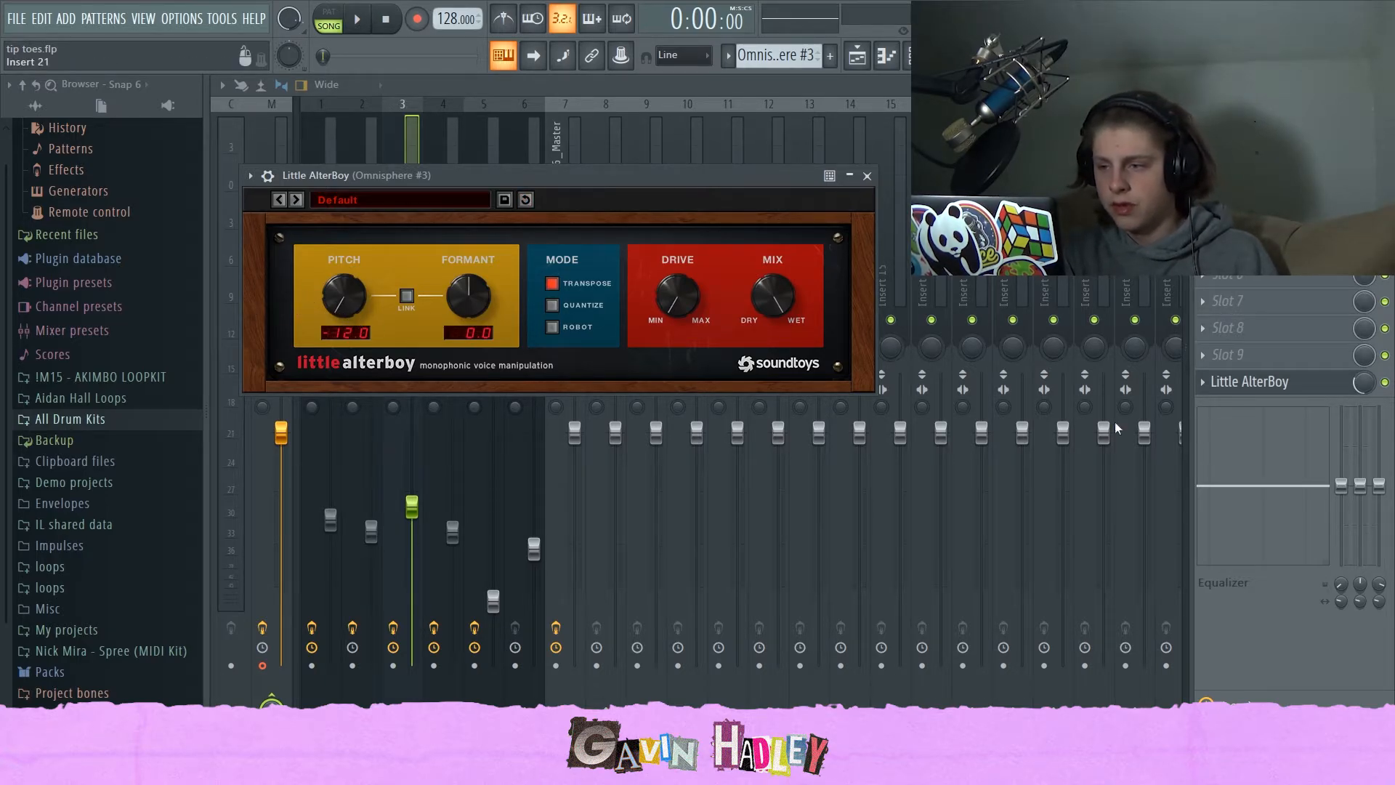
left_click(1368, 393)
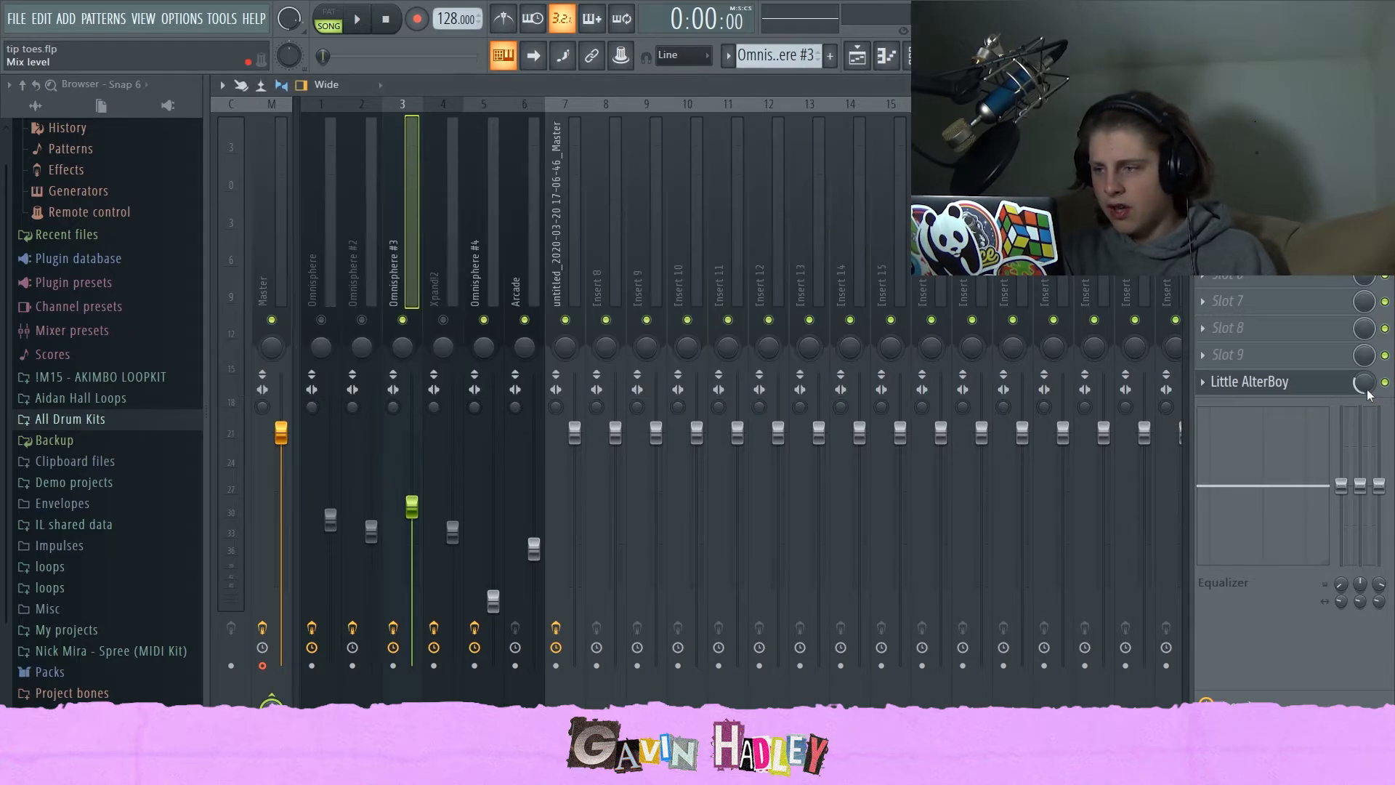
left_click(1306, 387)
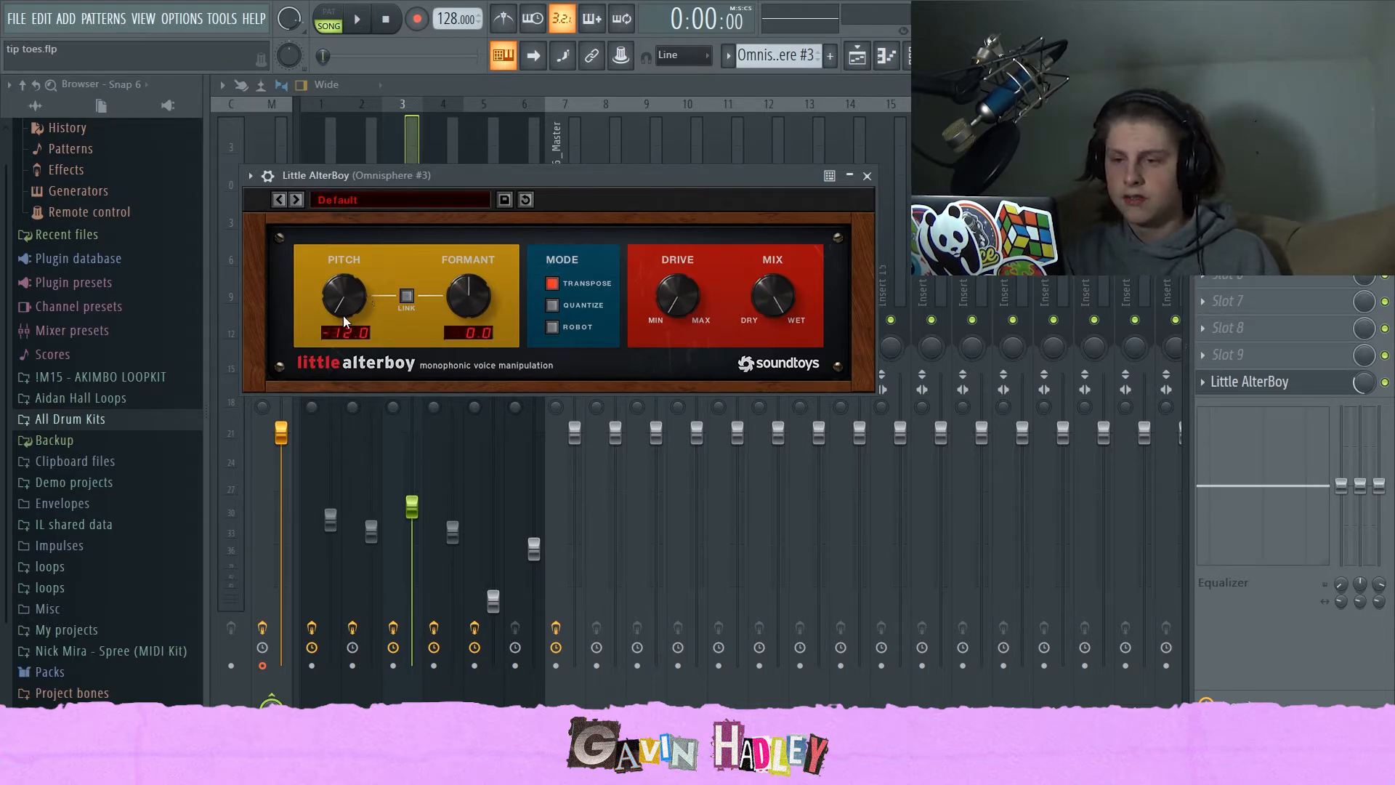
key("space")
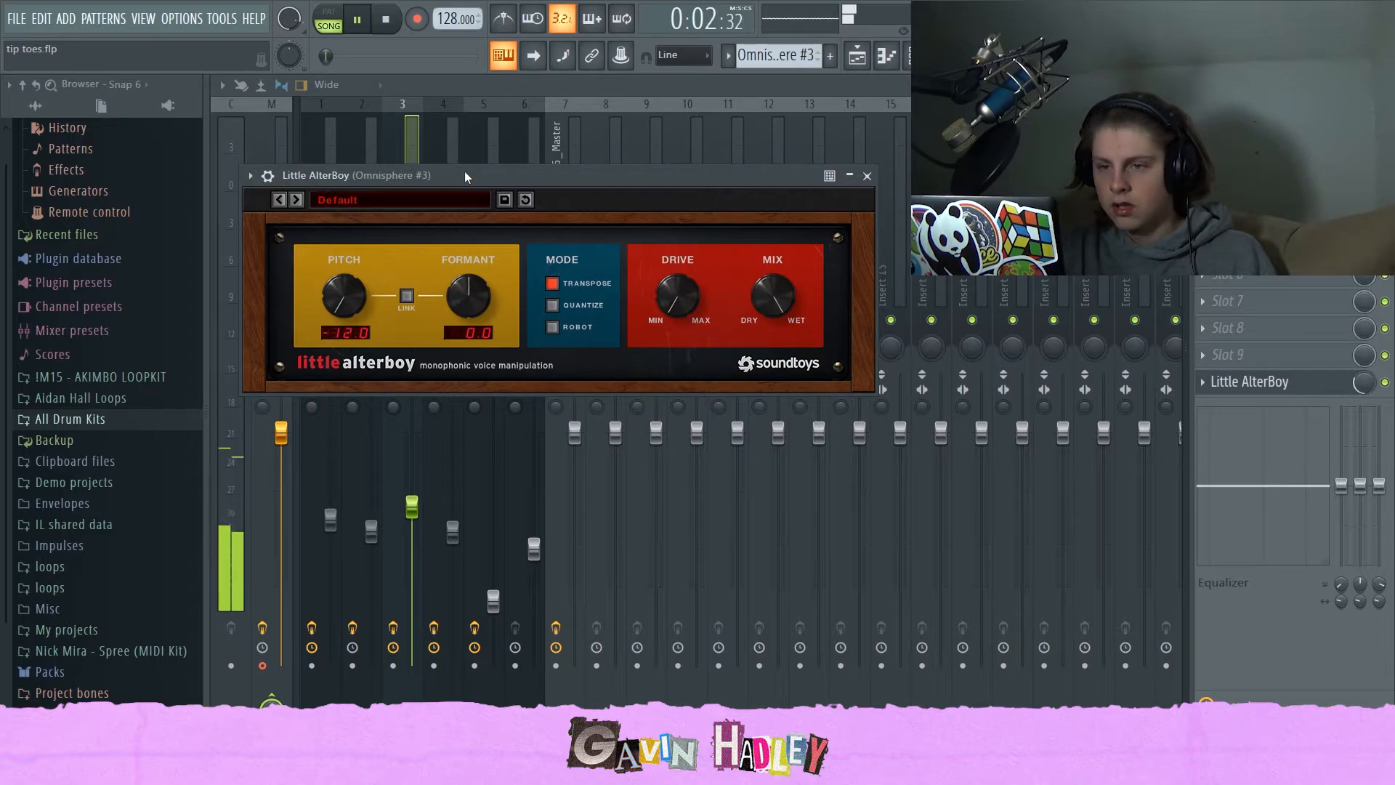
left_click(1386, 383)
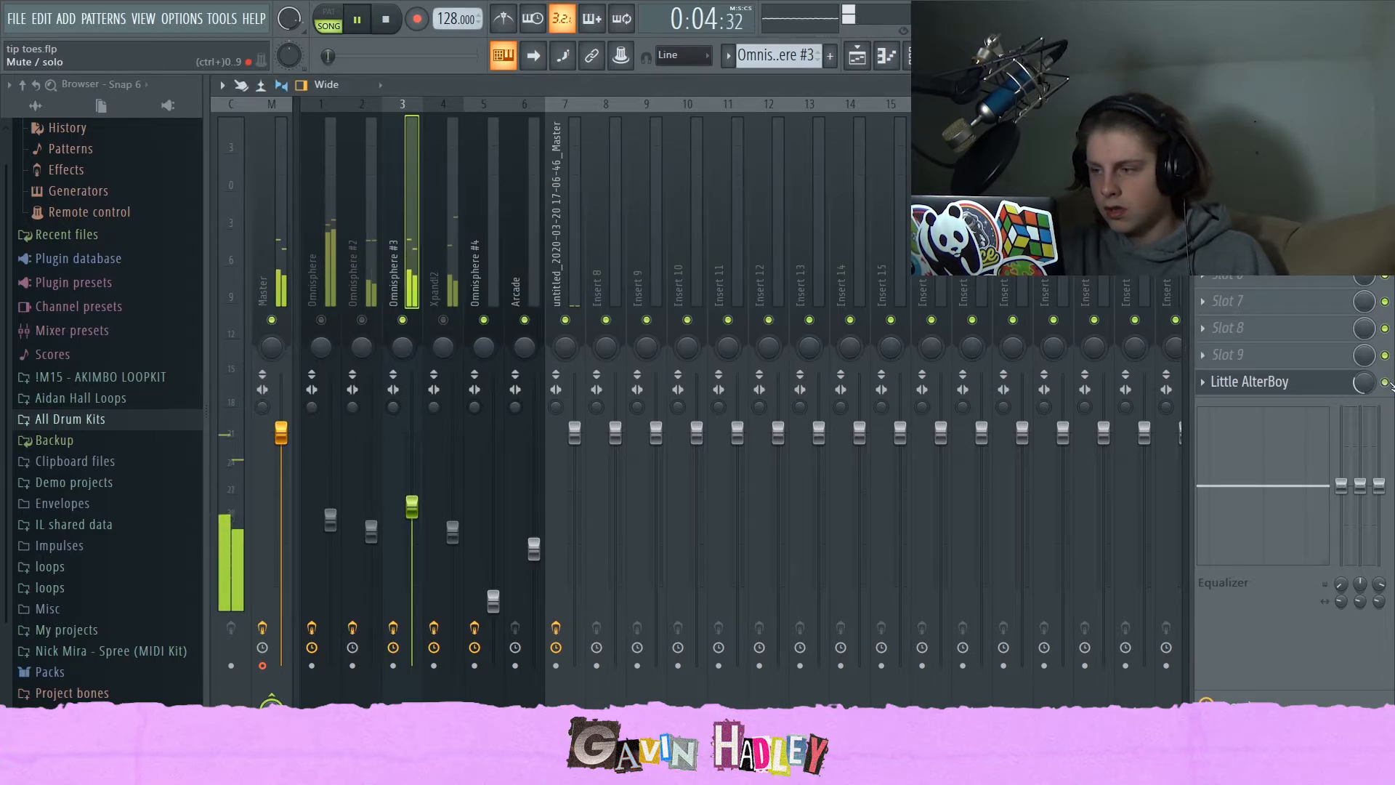
key("space")
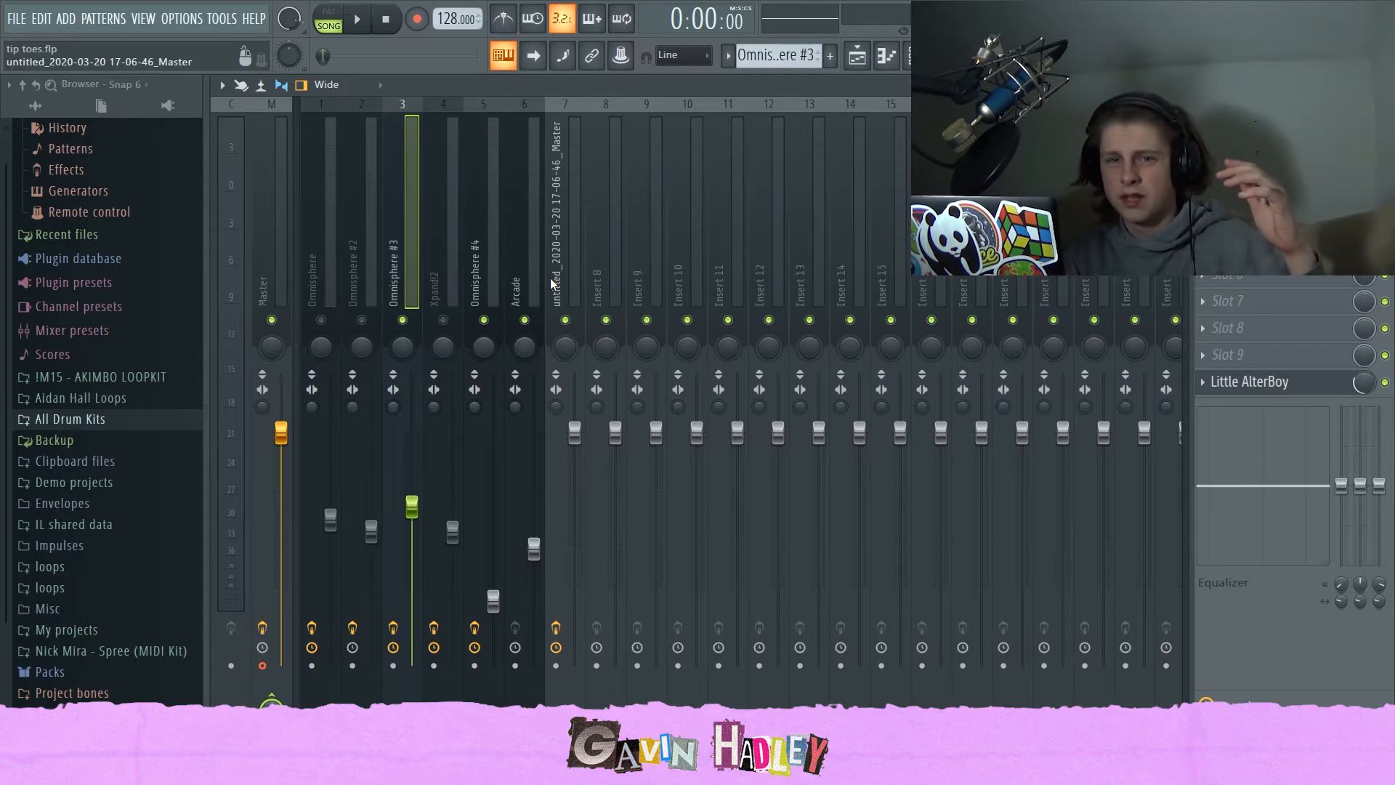
- Unmute the Xpand!2 mixer track and the Omnisphere #4 track in the playlist
left_click(443, 320)
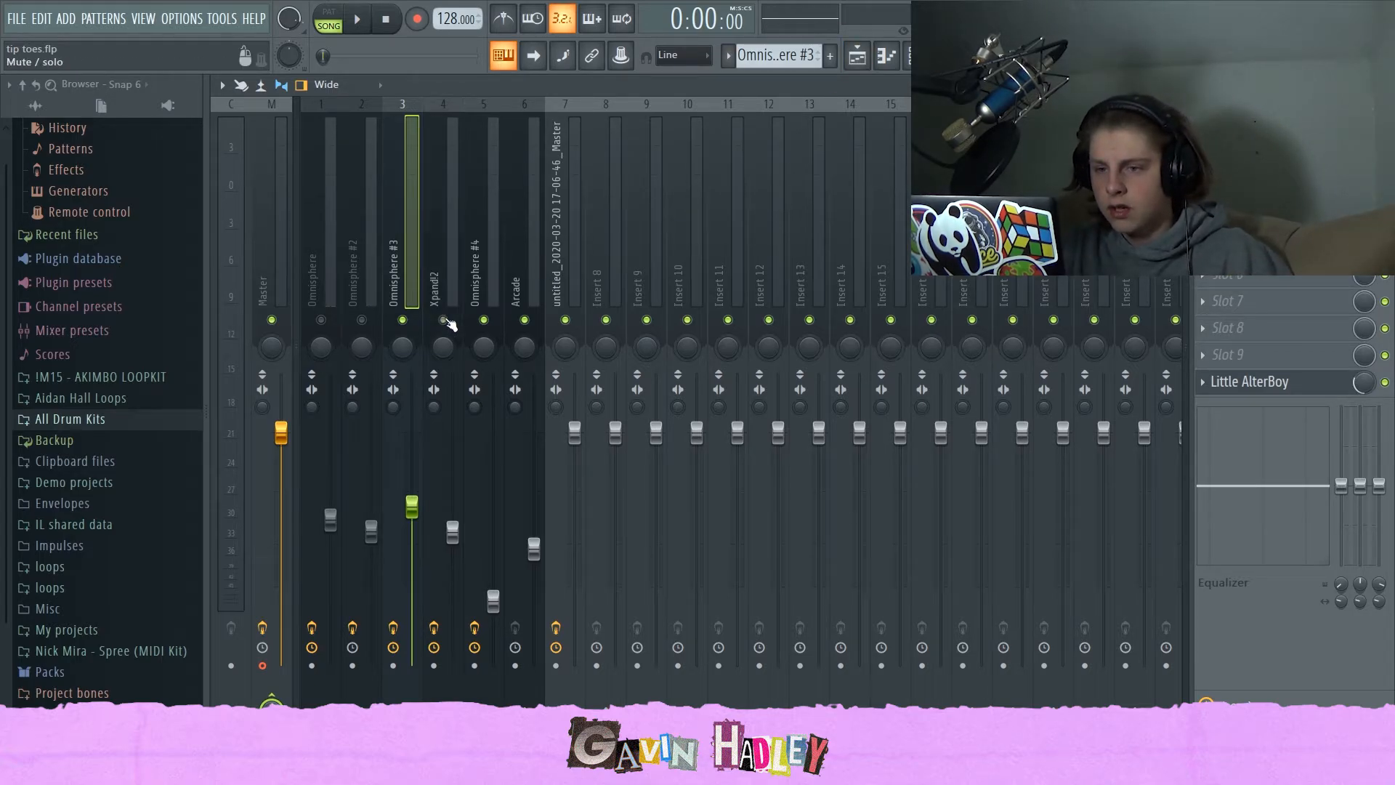
left_click(858, 55)
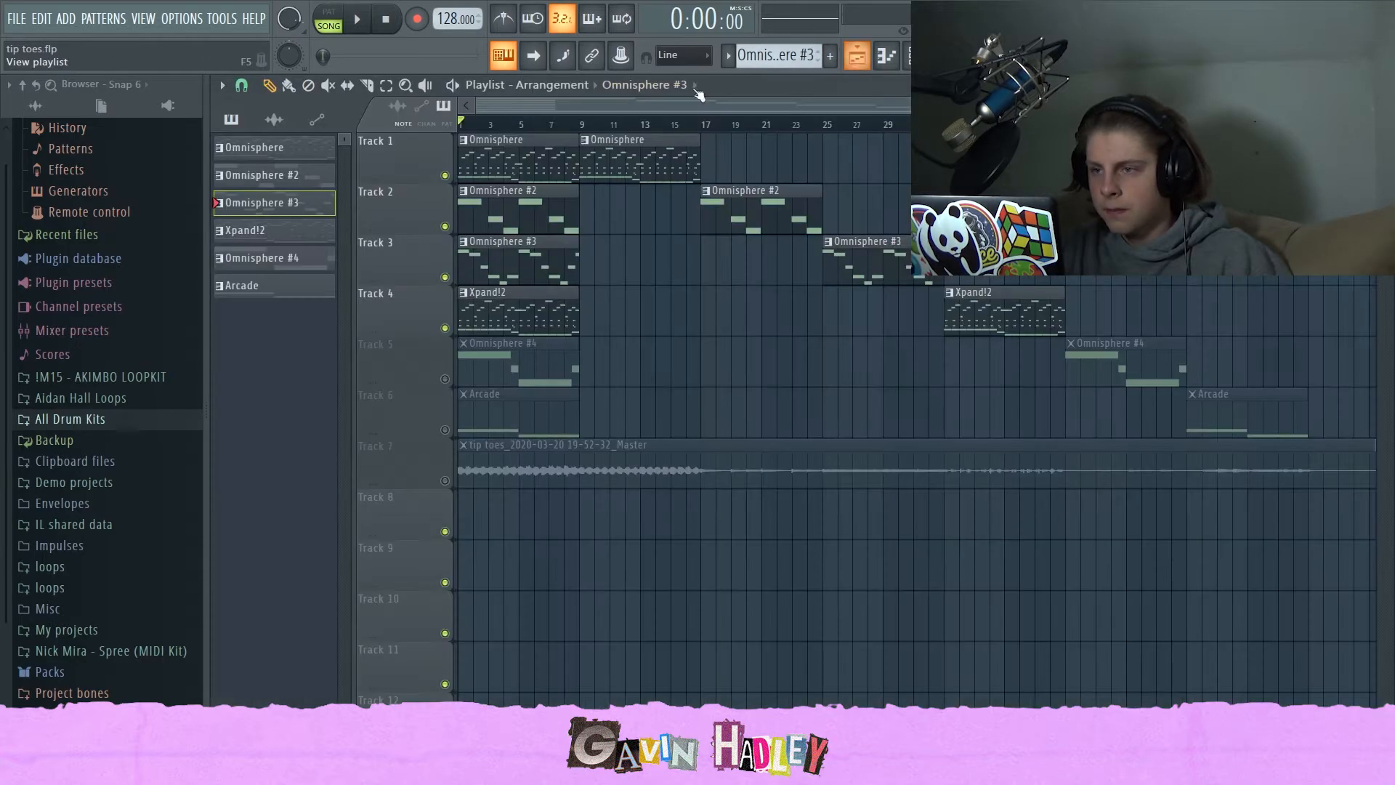
left_click(445, 378)
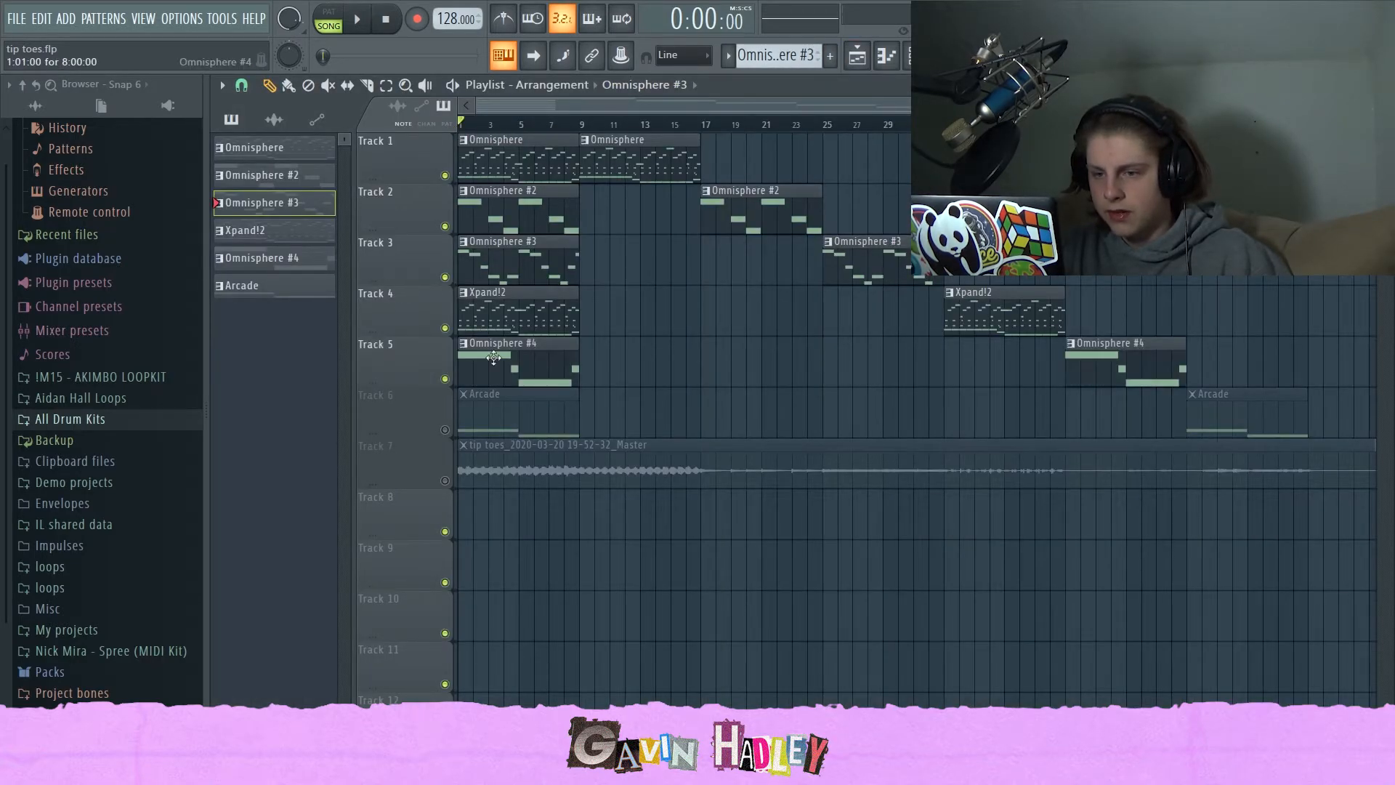
- Open the Omnisphere #4 notes and bring the whole pattern into view
left_click(527, 343)
left_click_drag(508, 111, 445, 142)
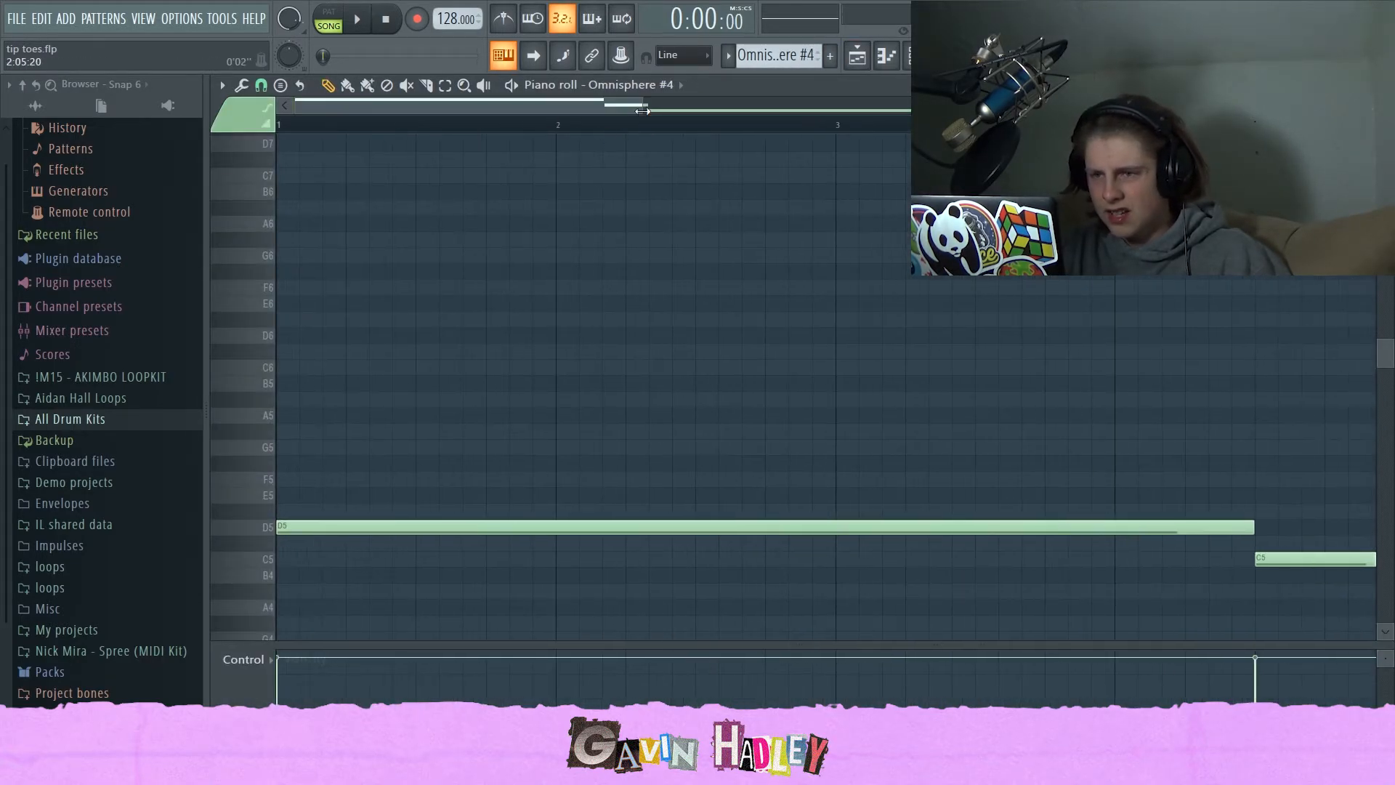
left_click_drag(643, 106, 1357, 109)
scroll(879, 355, "down", 3)
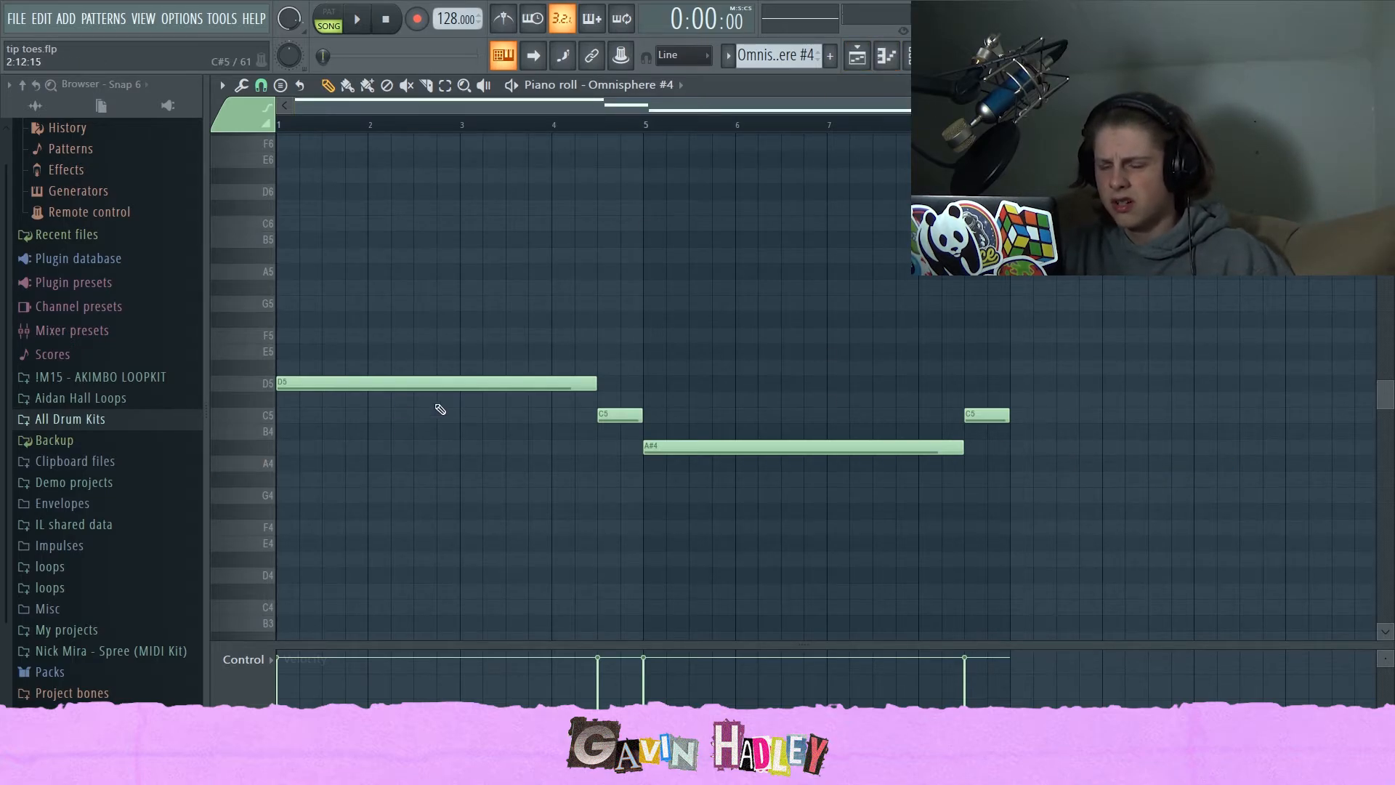
- Play the Omnisphere #4 notes in pattern mode and show the channel rack
key("space")
key("space")
left_click(519, 89)
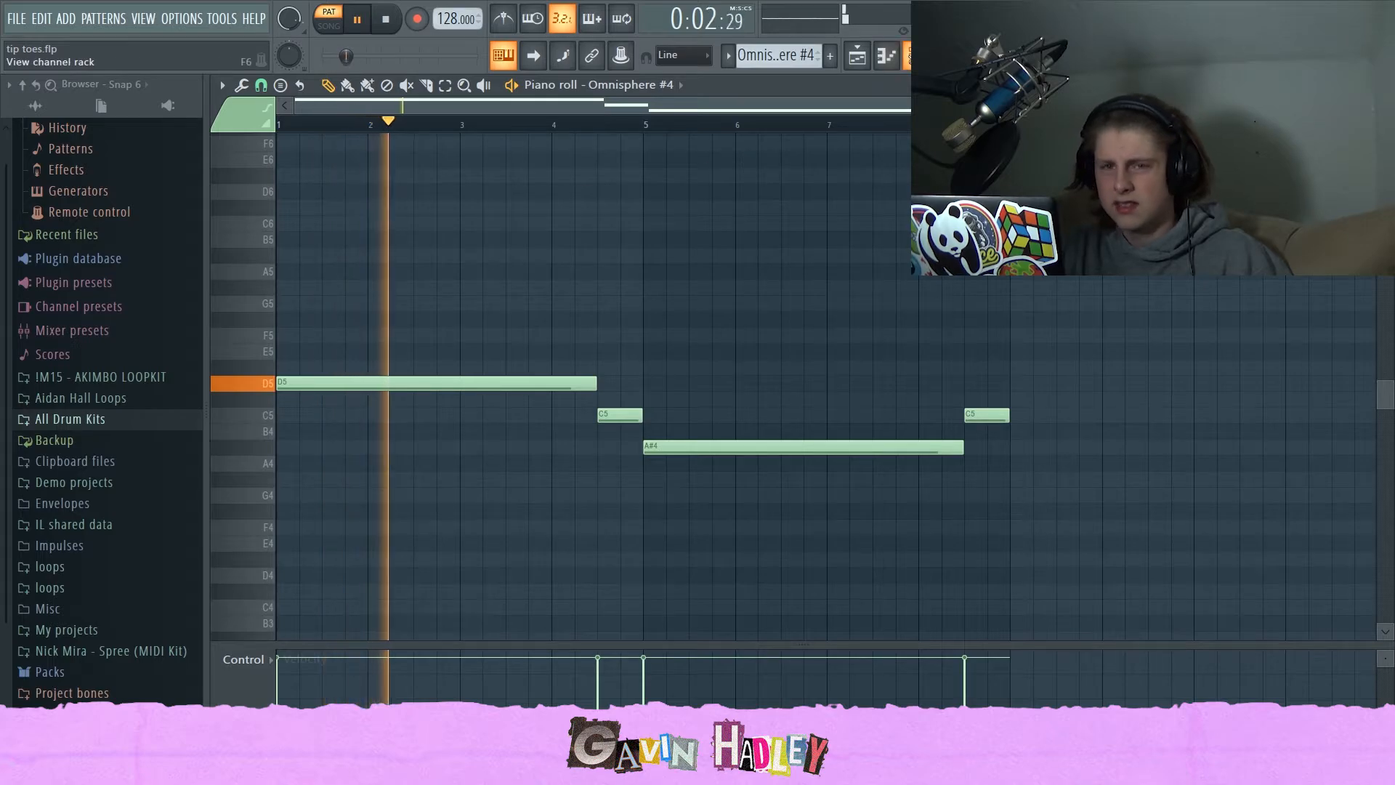
left_click(917, 56)
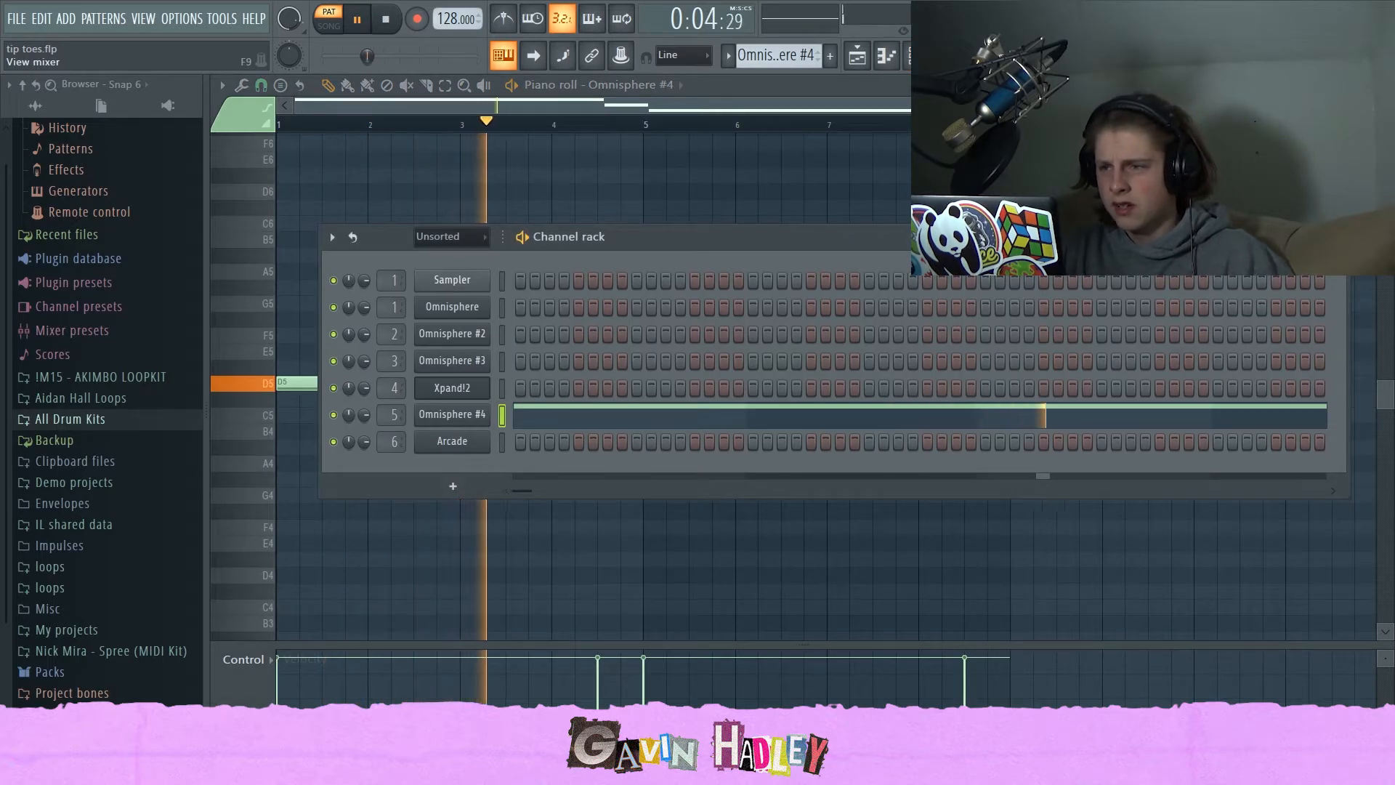
- Close the channel rack, show the Omnisphere #4 mixer track with its effects, and stop playback
key("F6")
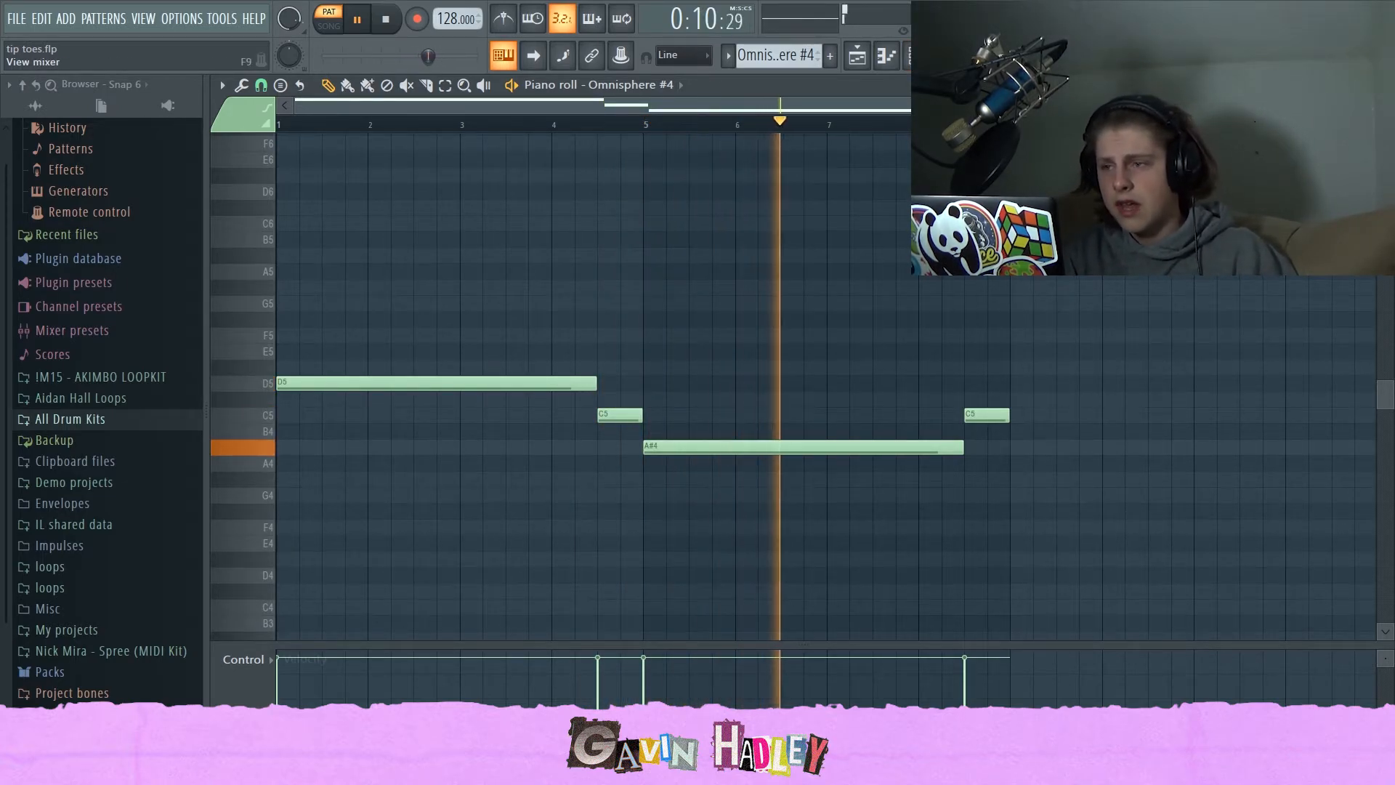
key("F9")
left_click(498, 210)
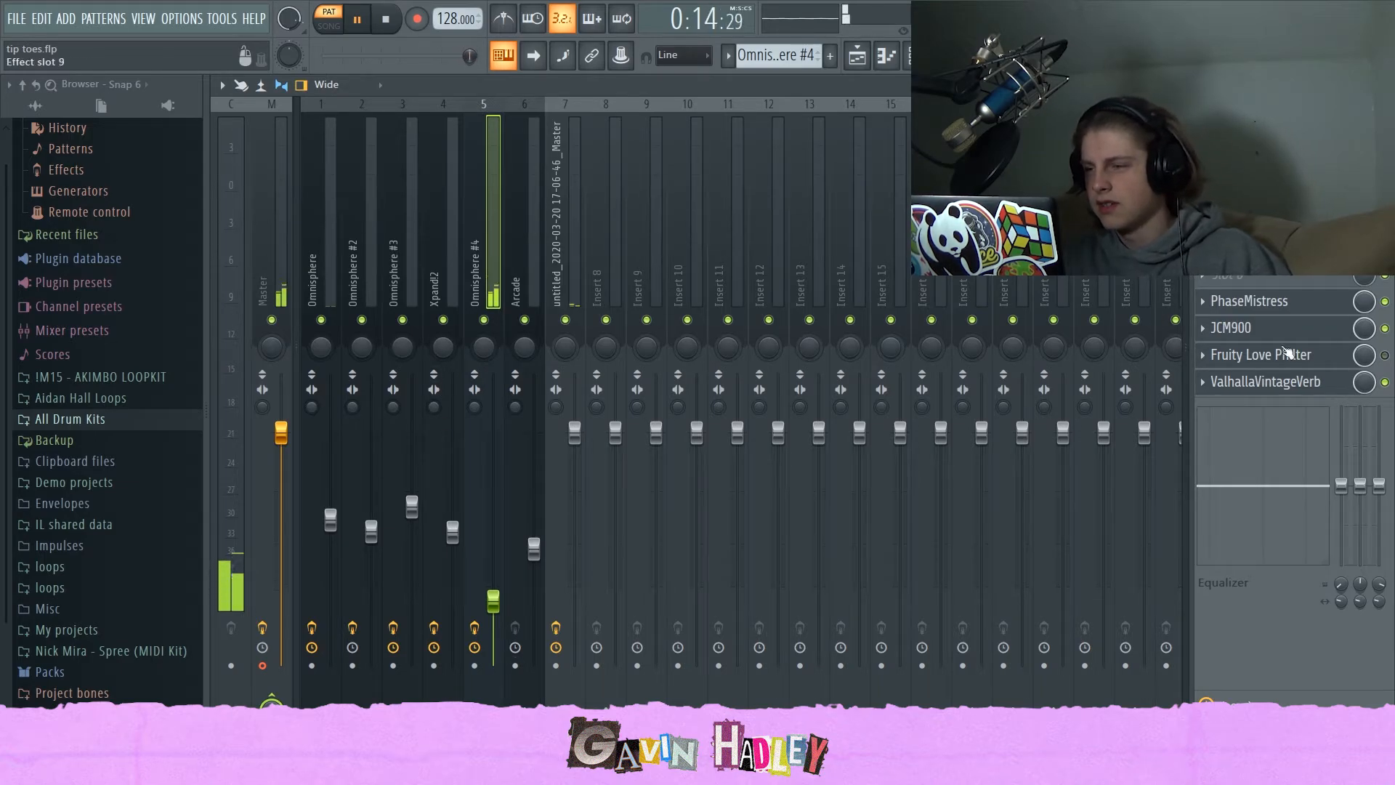
key("space")
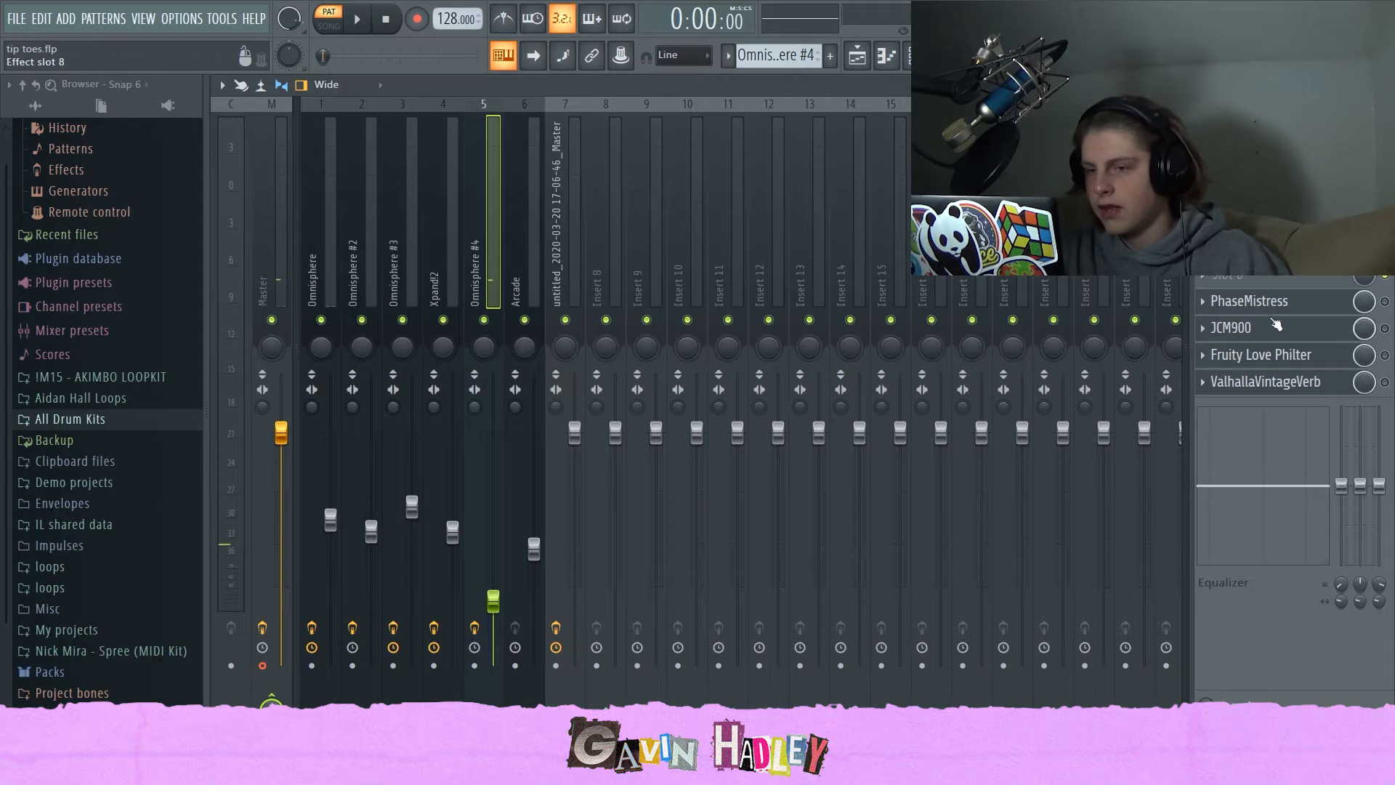
- Play the Omnisphere #4 pattern with all its effects bypassed, then again with only ValhallaVintageVerb enabled
key("space")
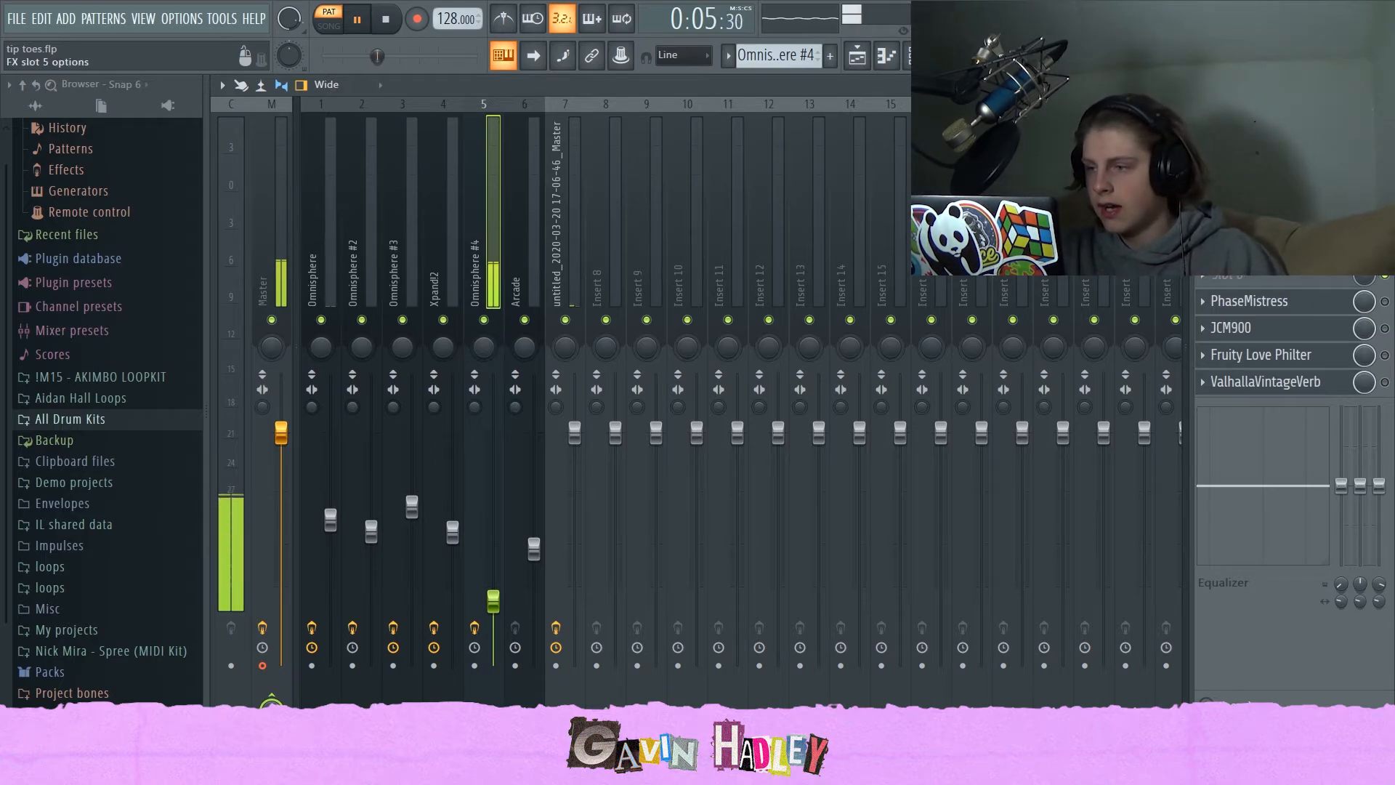
key("space")
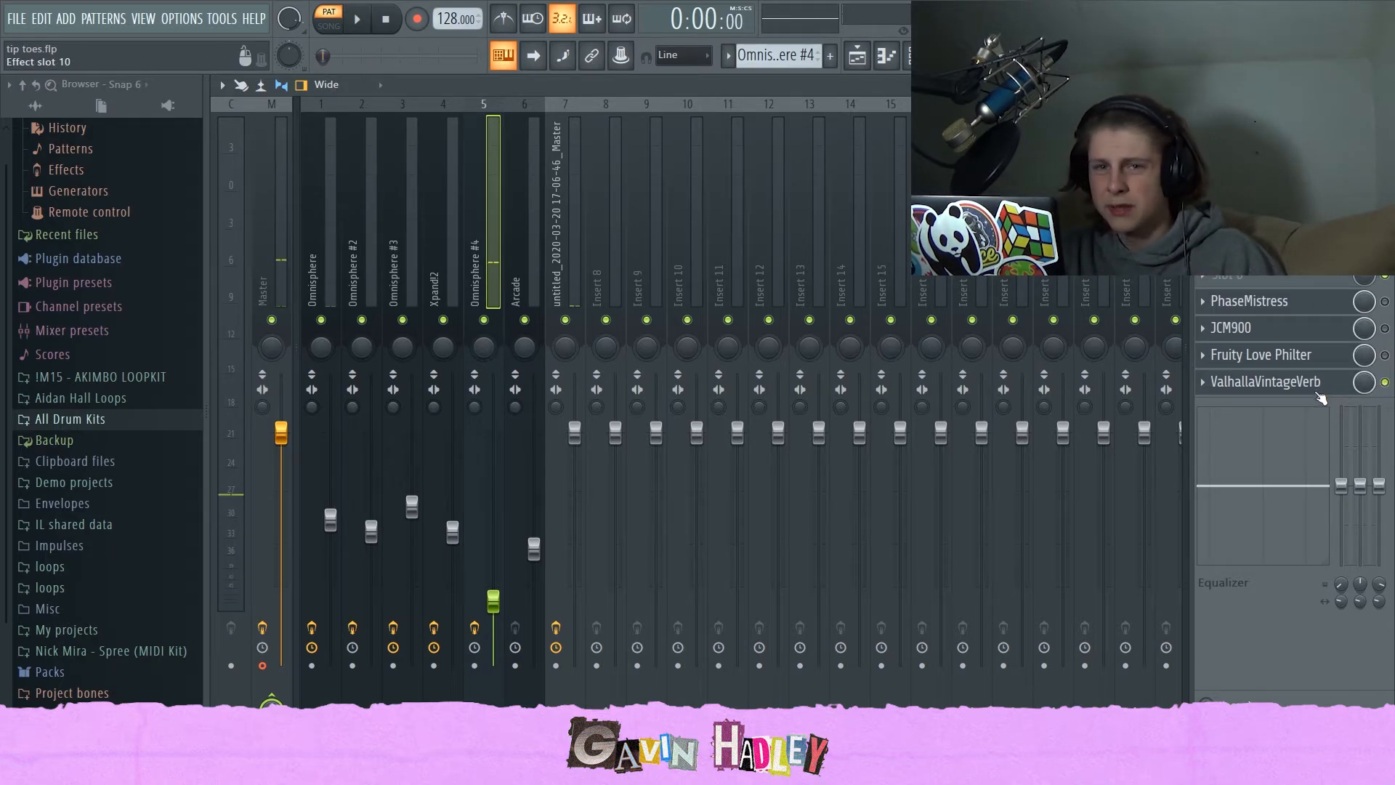
key("space")
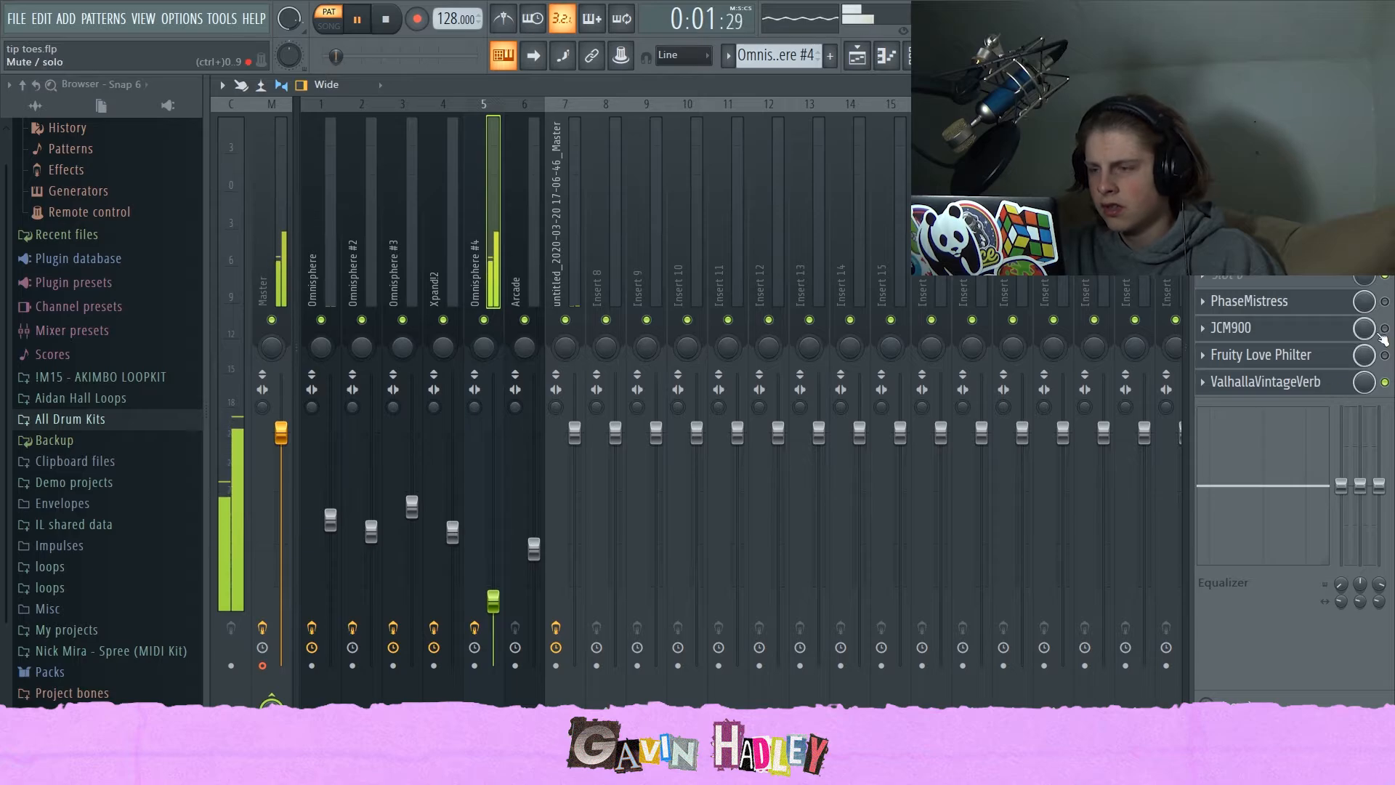
key("space")
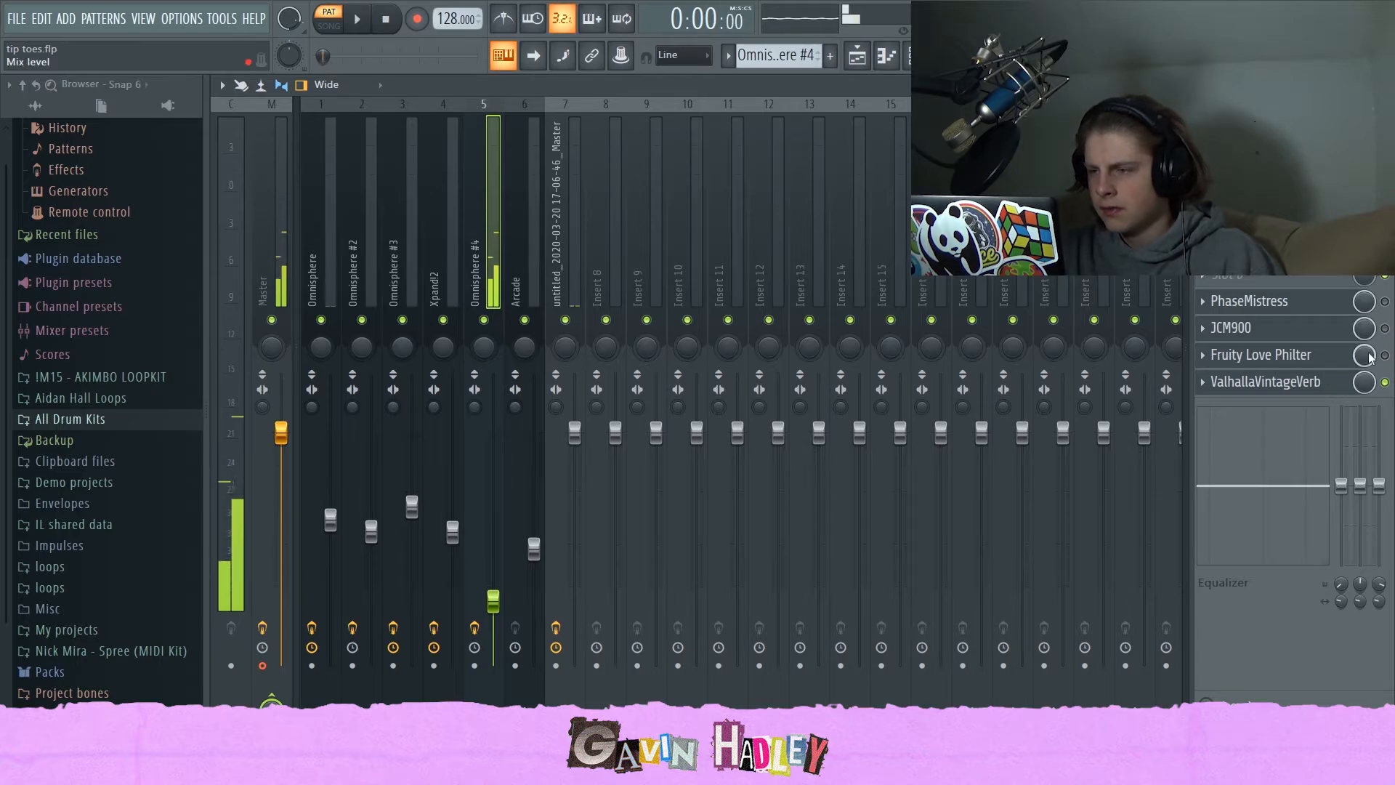
- Remove Fruity Love Philter from the Omnisphere #4 effects, then enable JCM900 and show its settings
left_click(1218, 379)
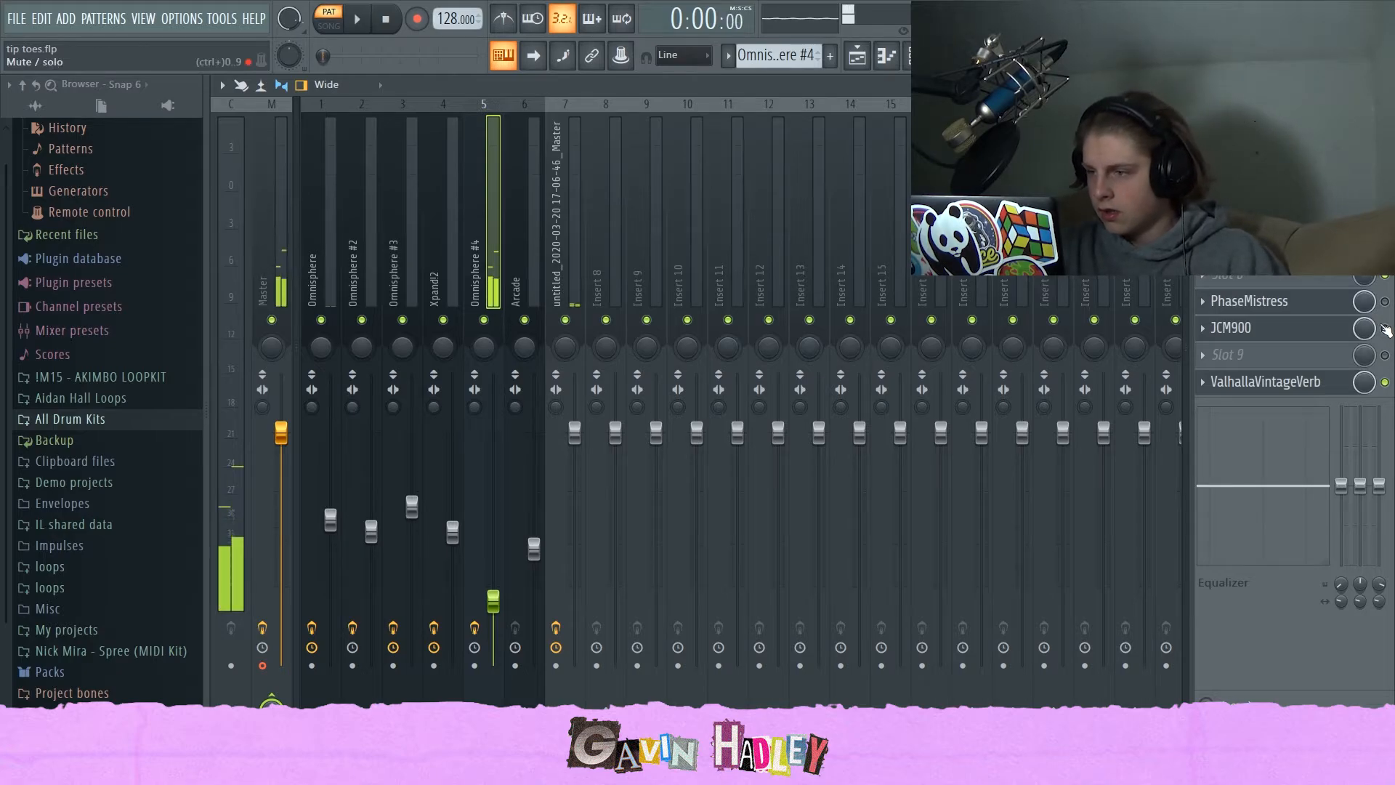
left_click(1325, 334)
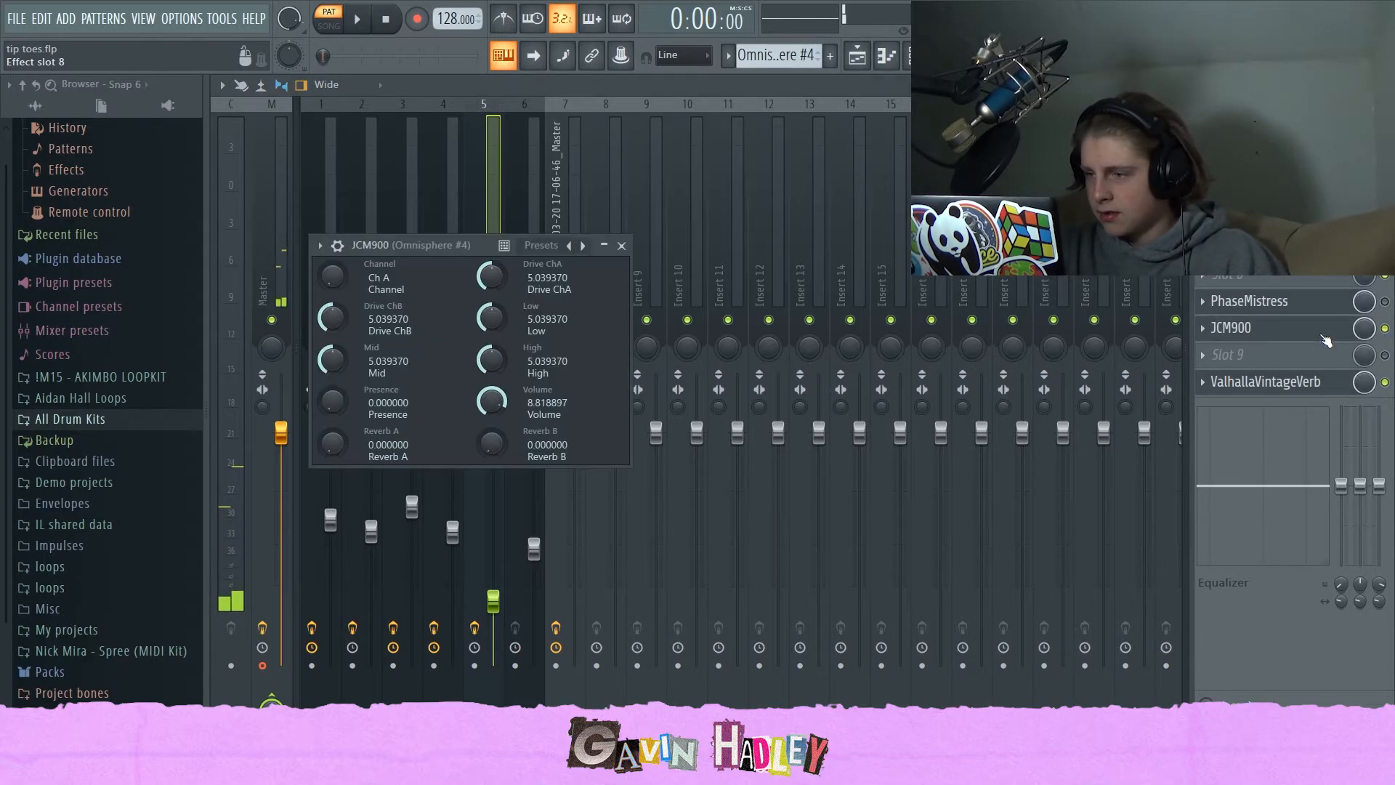
- Audition Omnisphere #4 through JCM900 with ValhallaVintageVerb bypassed, then re-enable the reverb and stop playback
left_click(1385, 382)
key("space")
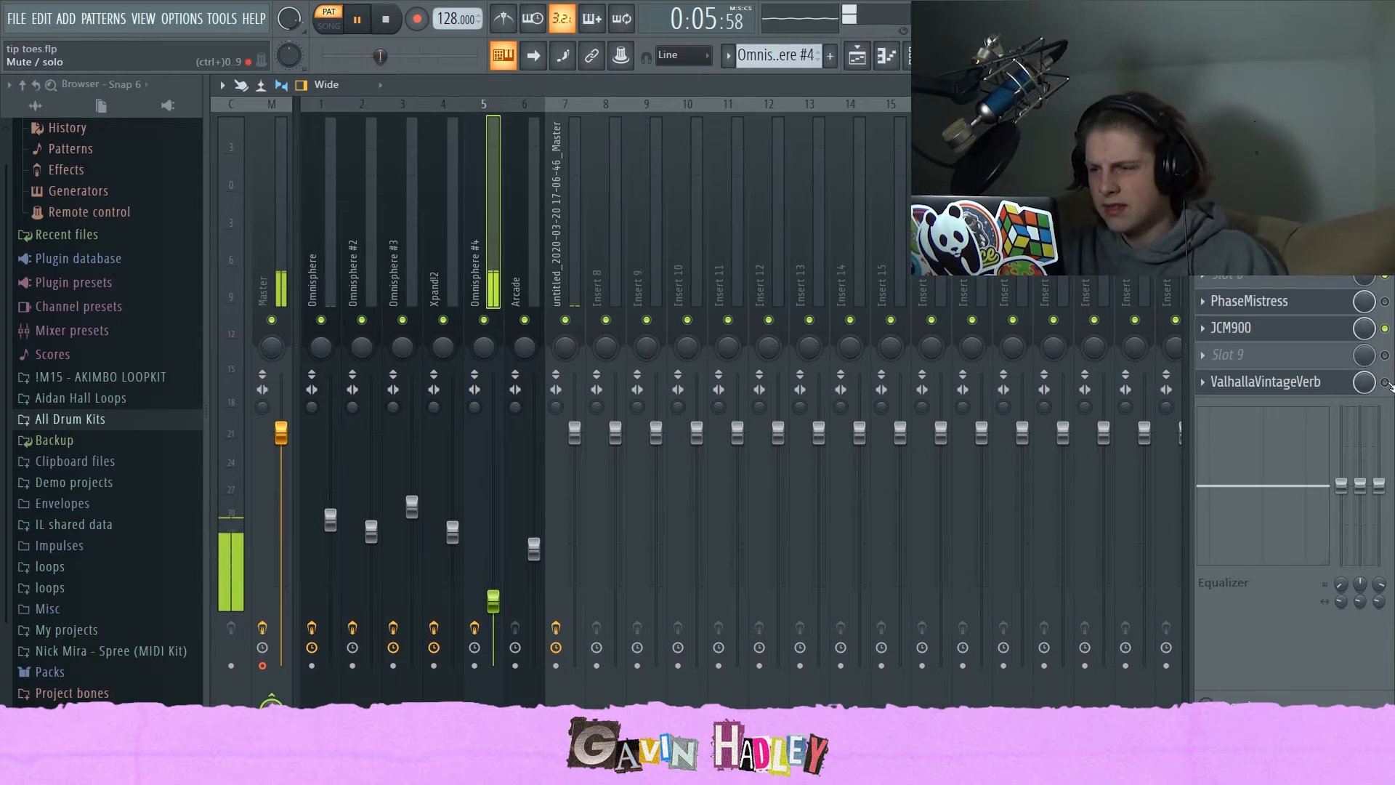
left_click(1385, 382)
key("space")
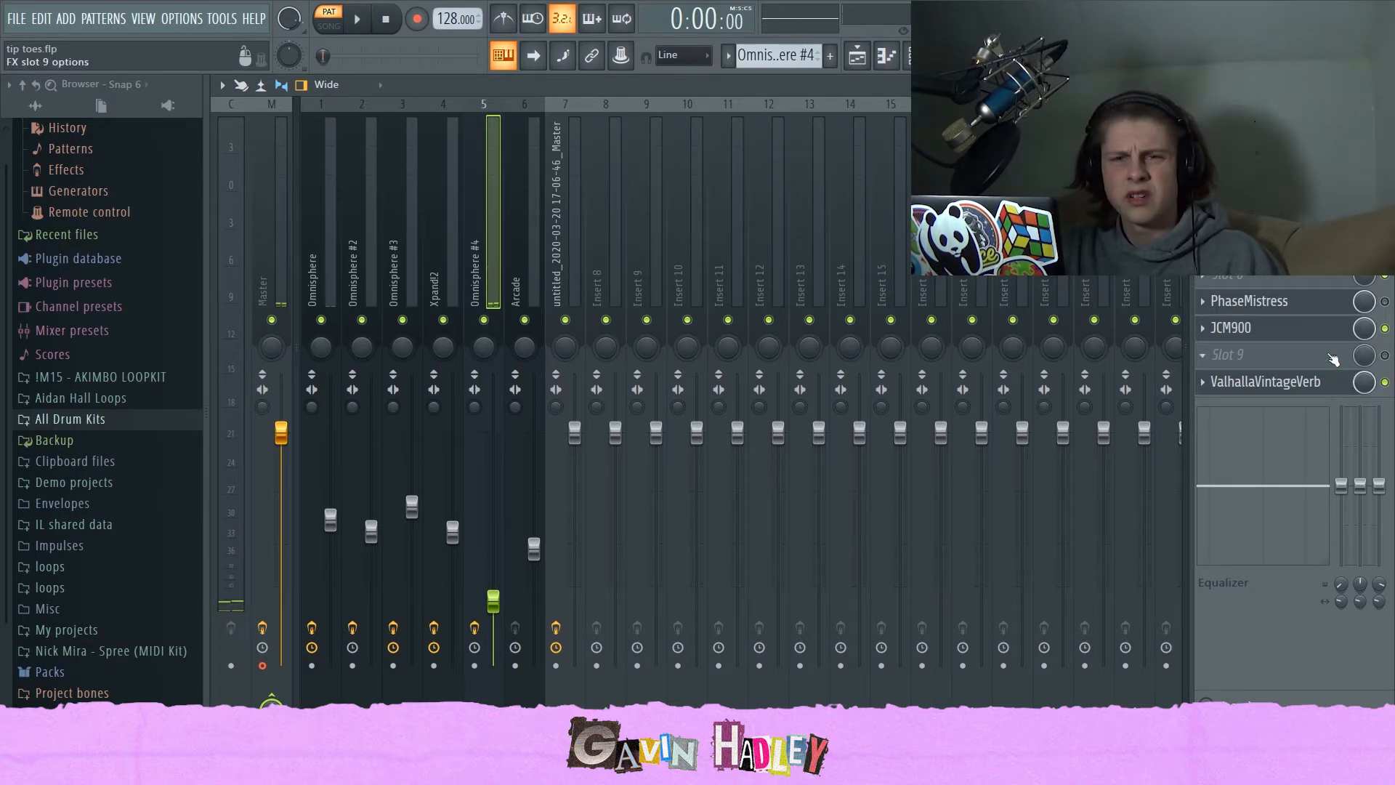
- Review PhaseMistress on Omnisphere #4, enable it and play it alone, then re-enable JCM900 and ValhallaVintageVerb
left_click(1320, 302)
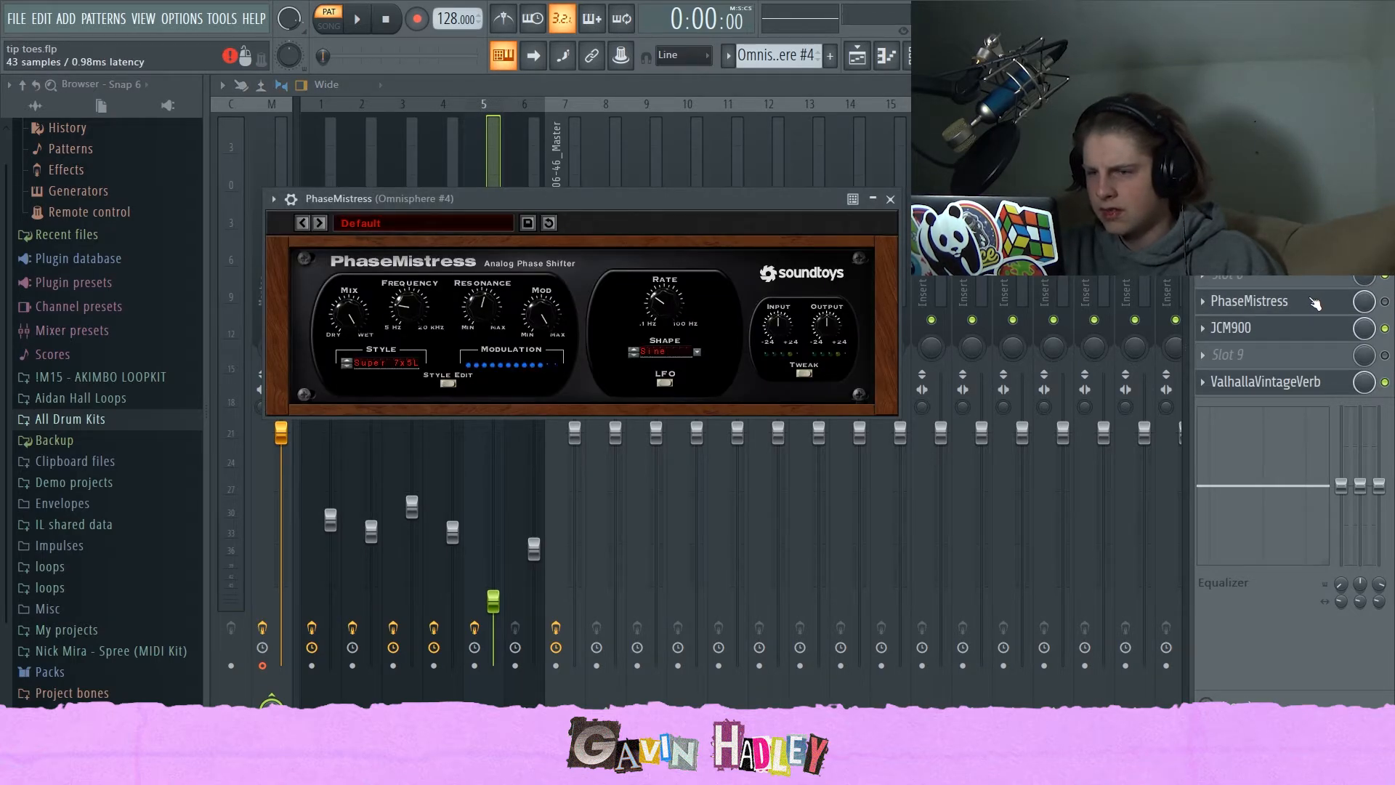
left_click(1385, 301)
left_click(1386, 383)
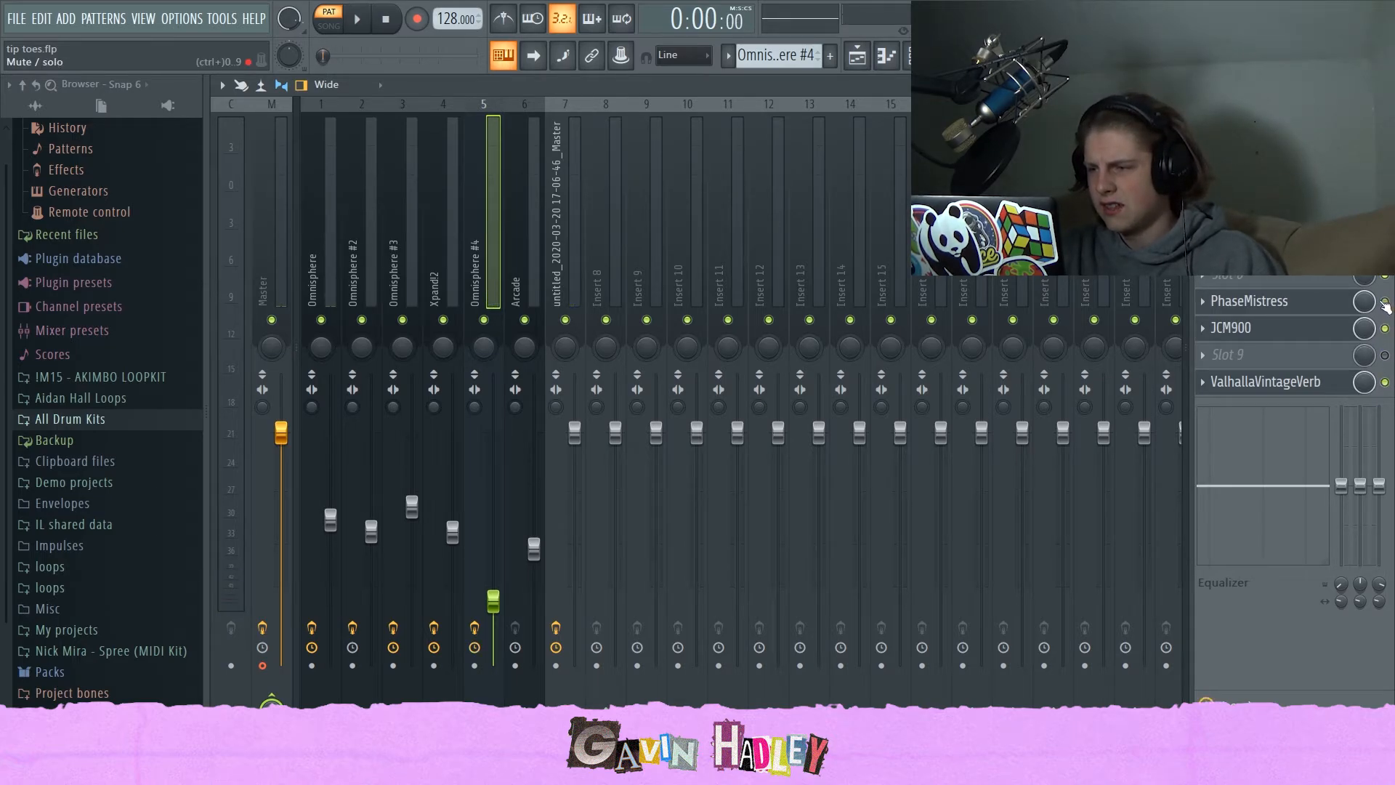
key("space")
left_click(1386, 383)
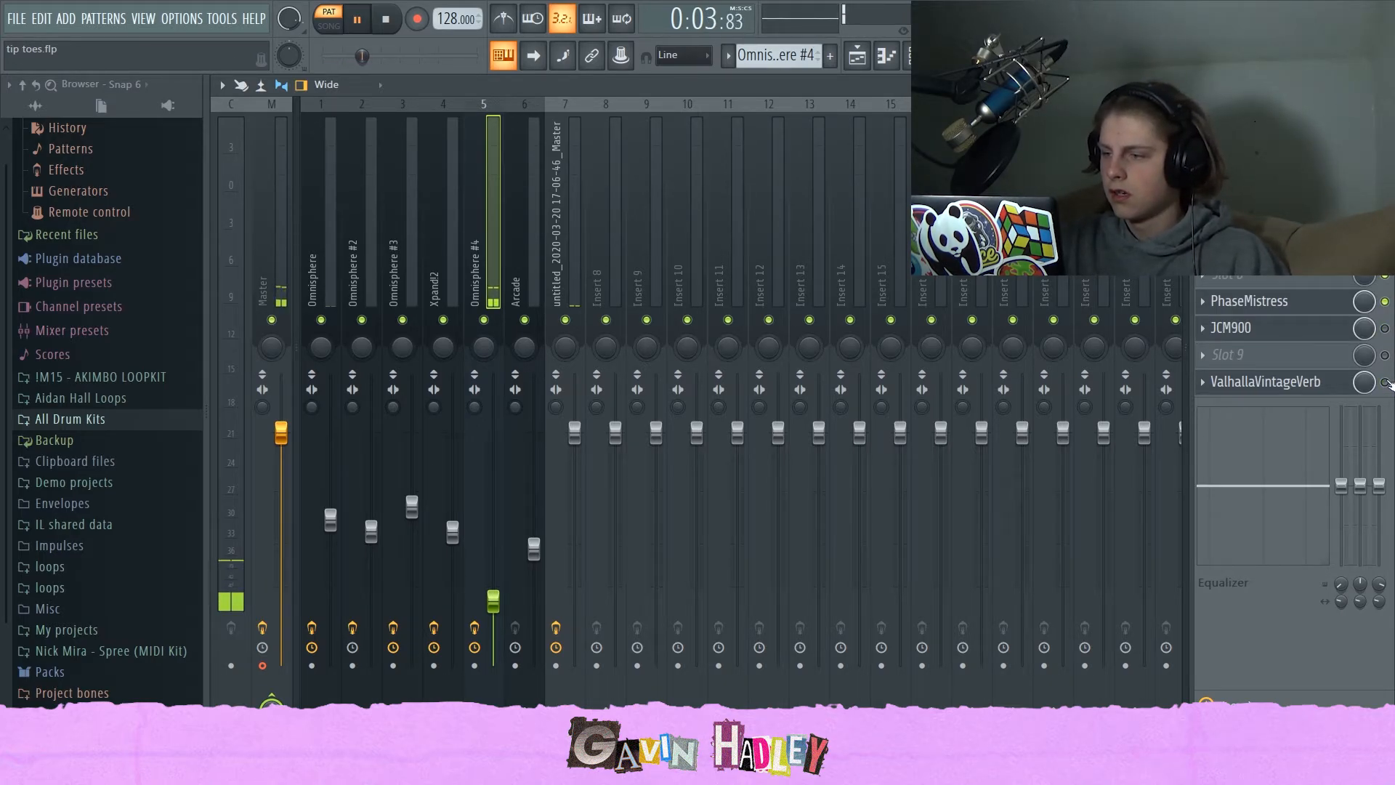
left_click(1385, 383)
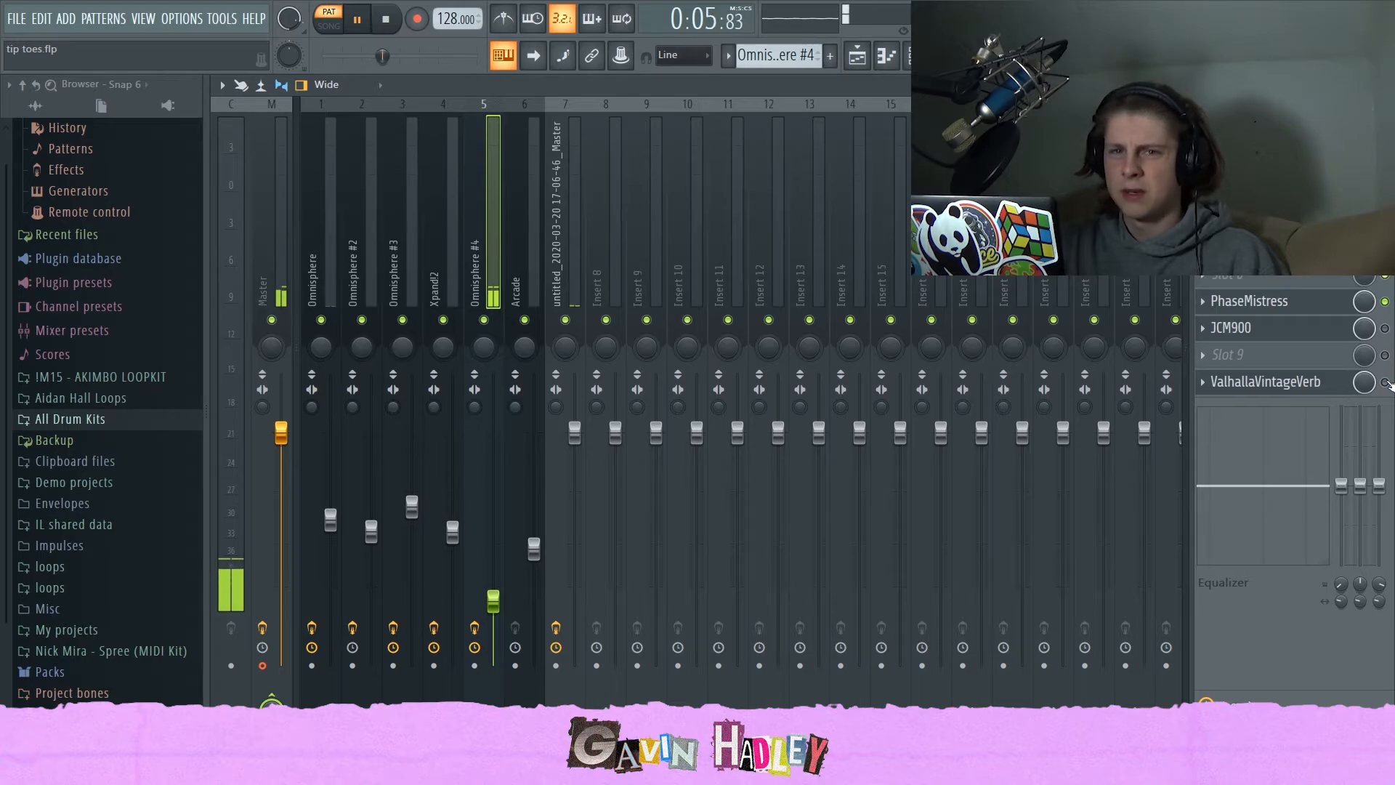
left_click(1385, 328)
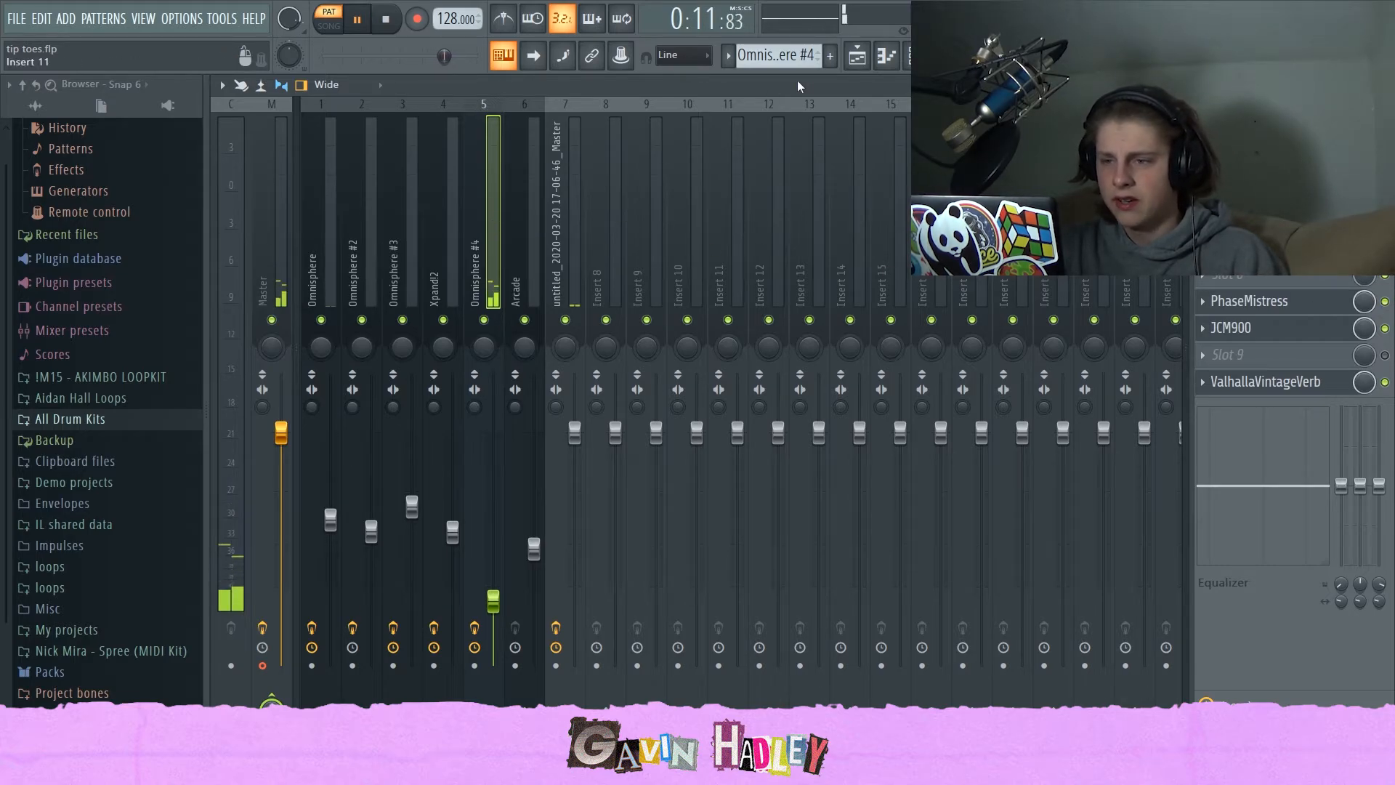
- Return to the playlist in song mode, unmute the Arcade track and open its pattern's notes
left_click(857, 55)
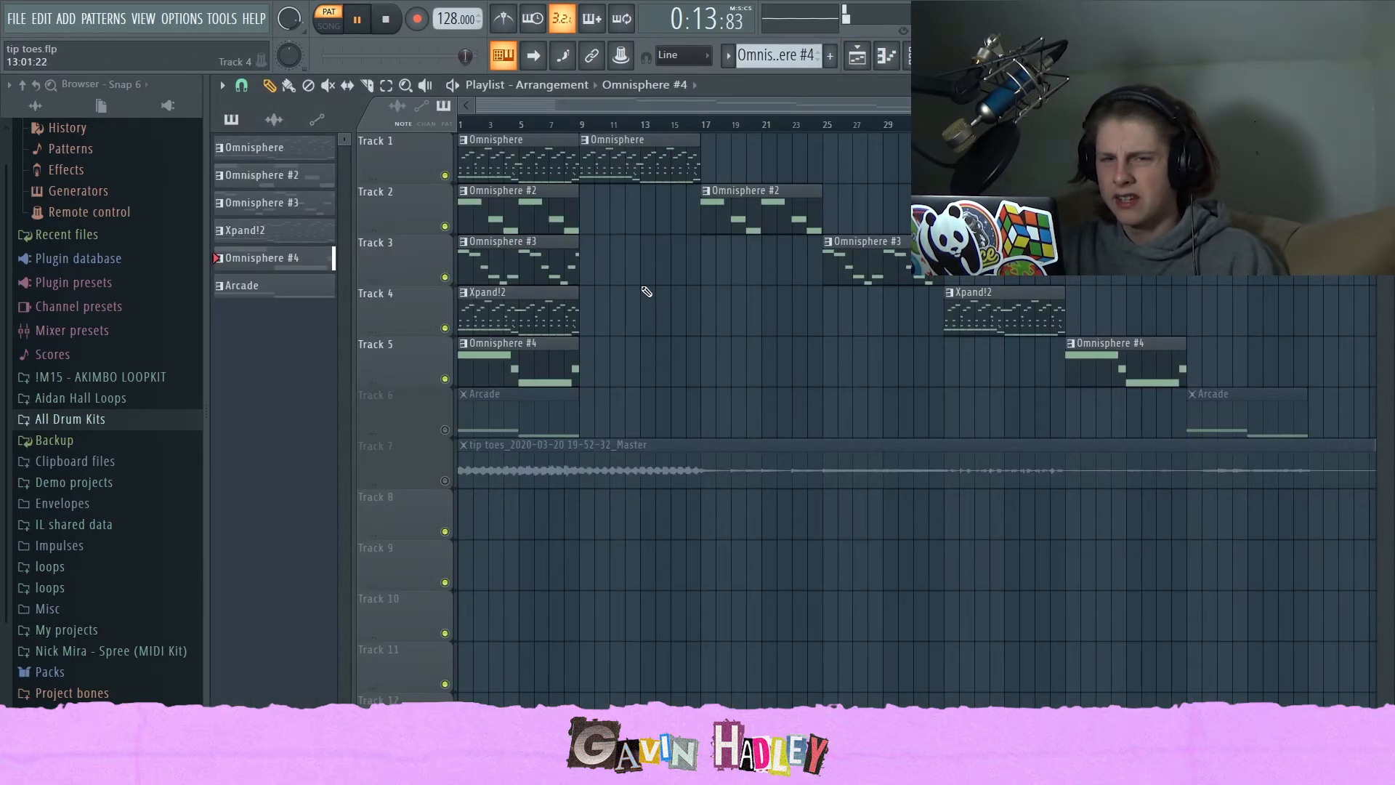
key("space")
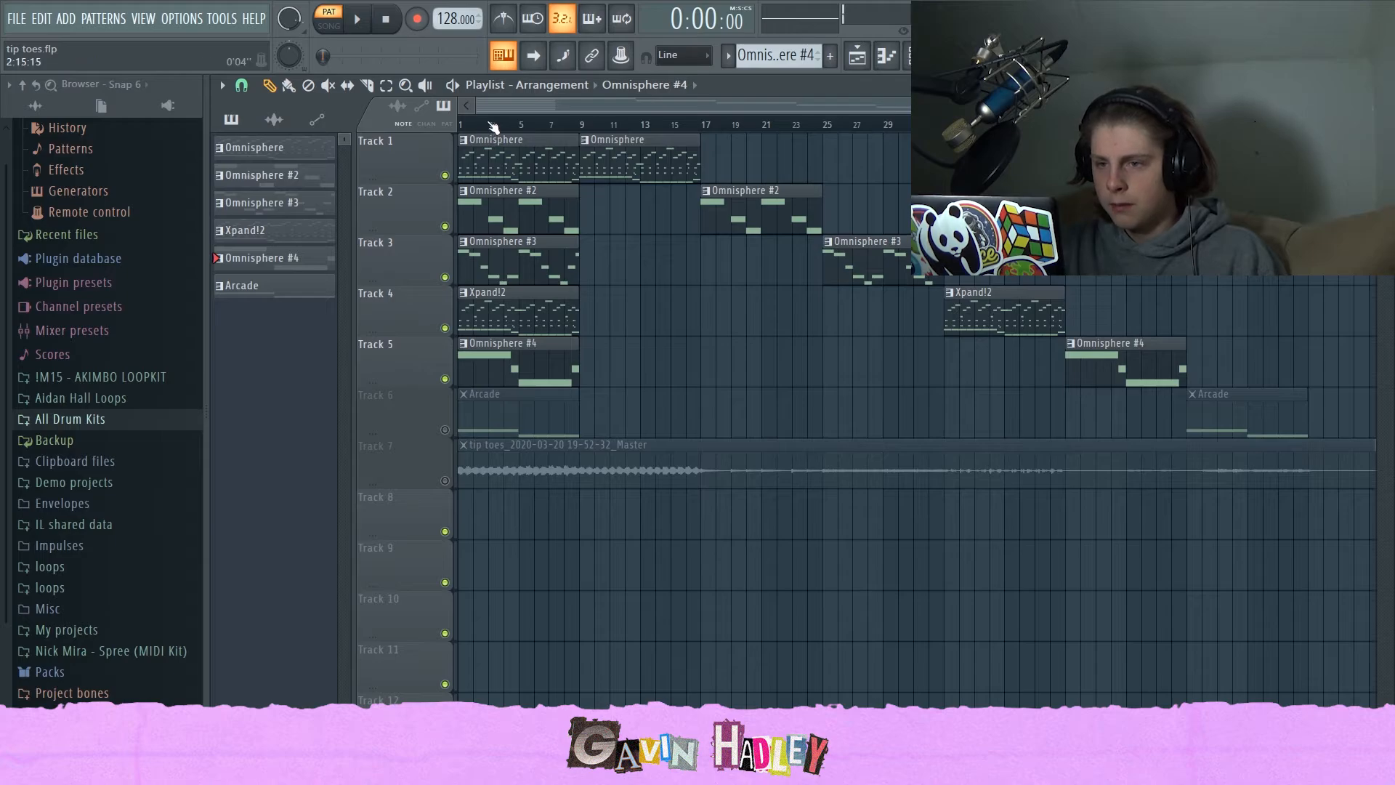
key("l")
left_click(444, 429)
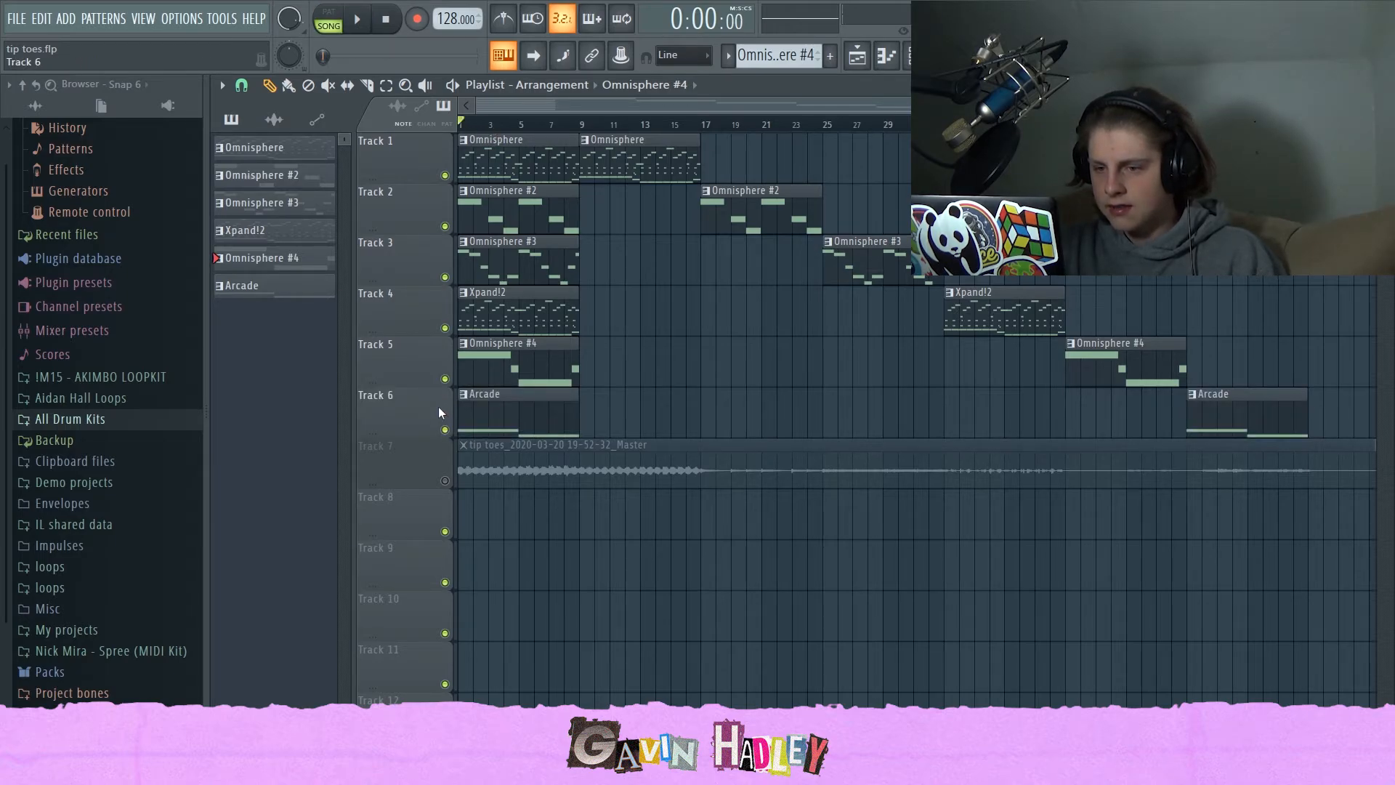
left_click(529, 411)
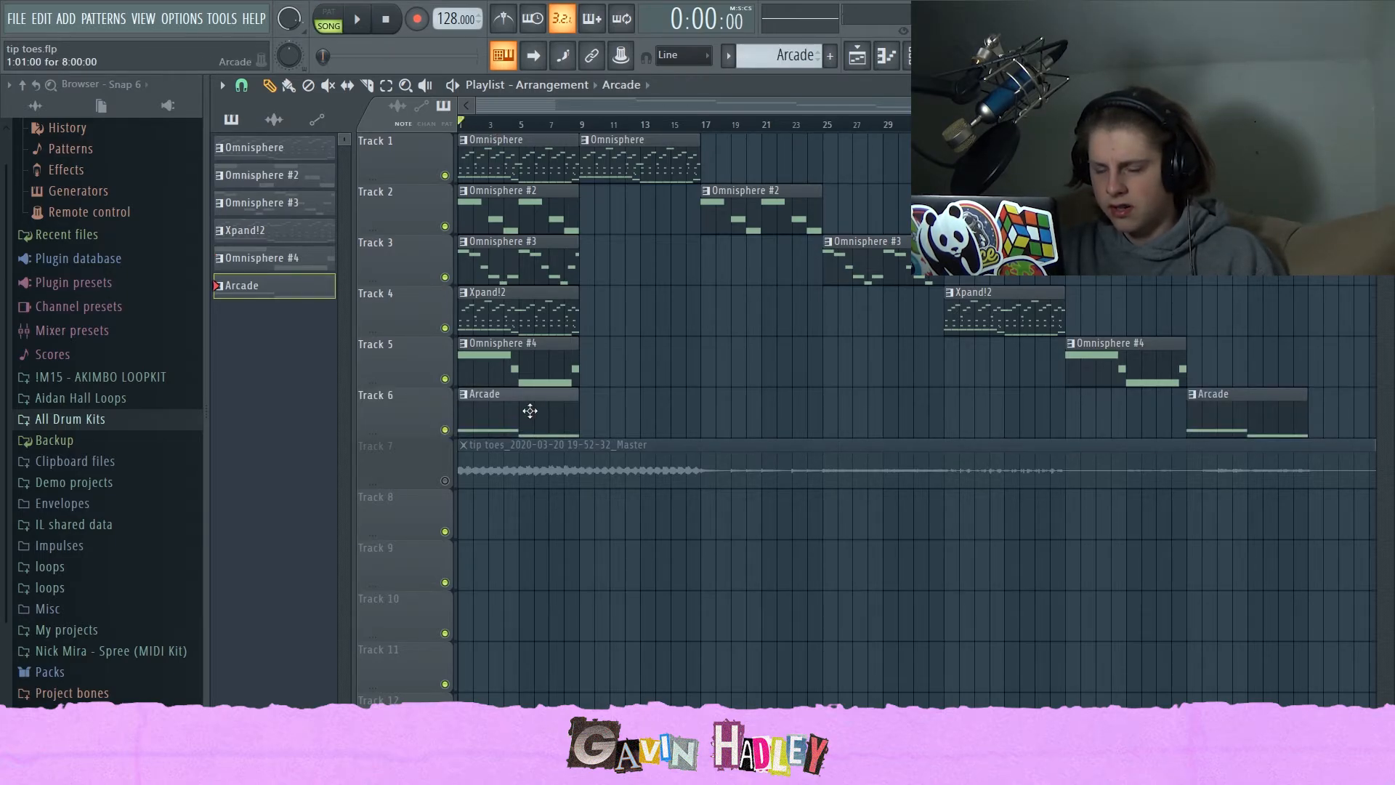
double_click(530, 411)
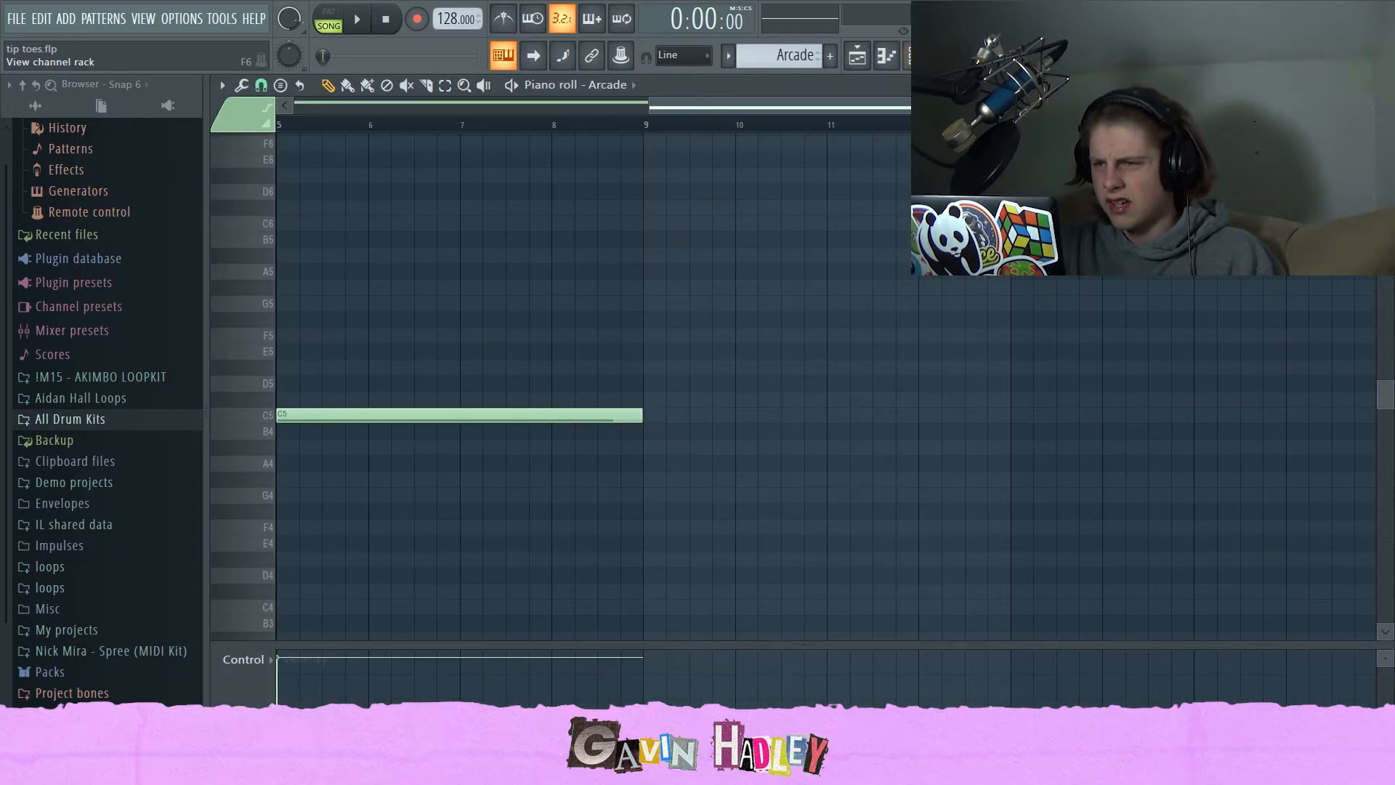
- Open the Arcade instrument from the channel rack and find the Yield kit under Sad Vibes
left_click(907, 55)
left_click(479, 443)
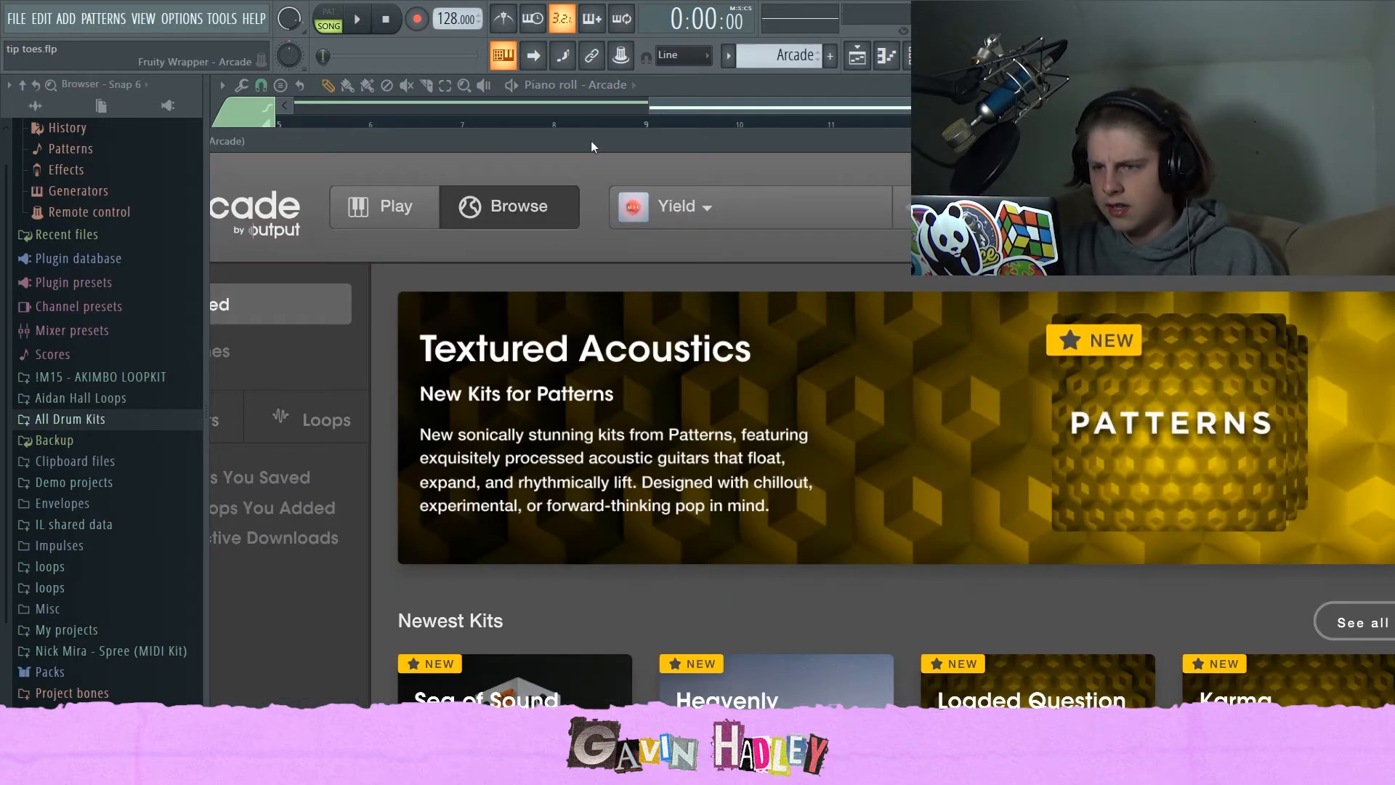
left_click_drag(591, 146, 573, 130)
scroll(653, 345, "down", 2)
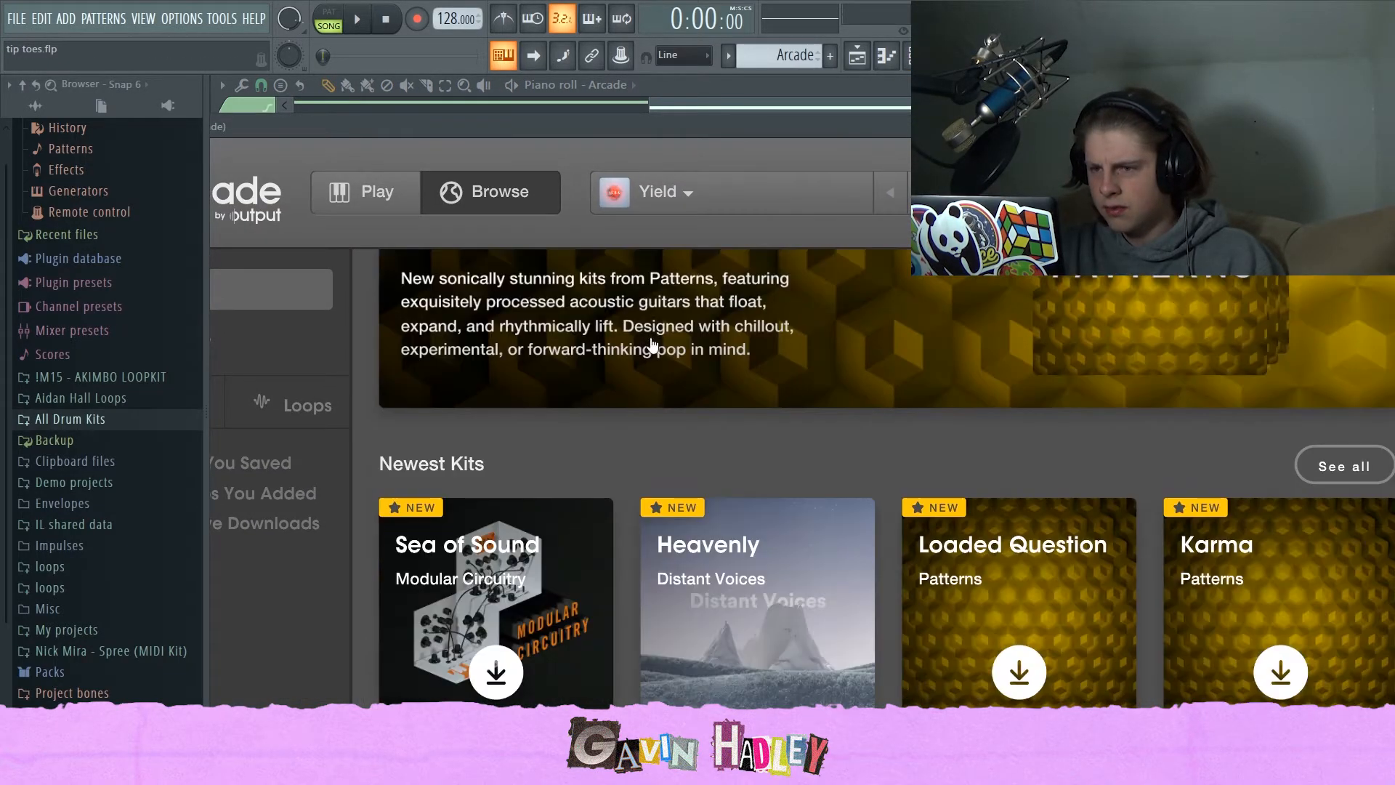
scroll(653, 345, "down", 8)
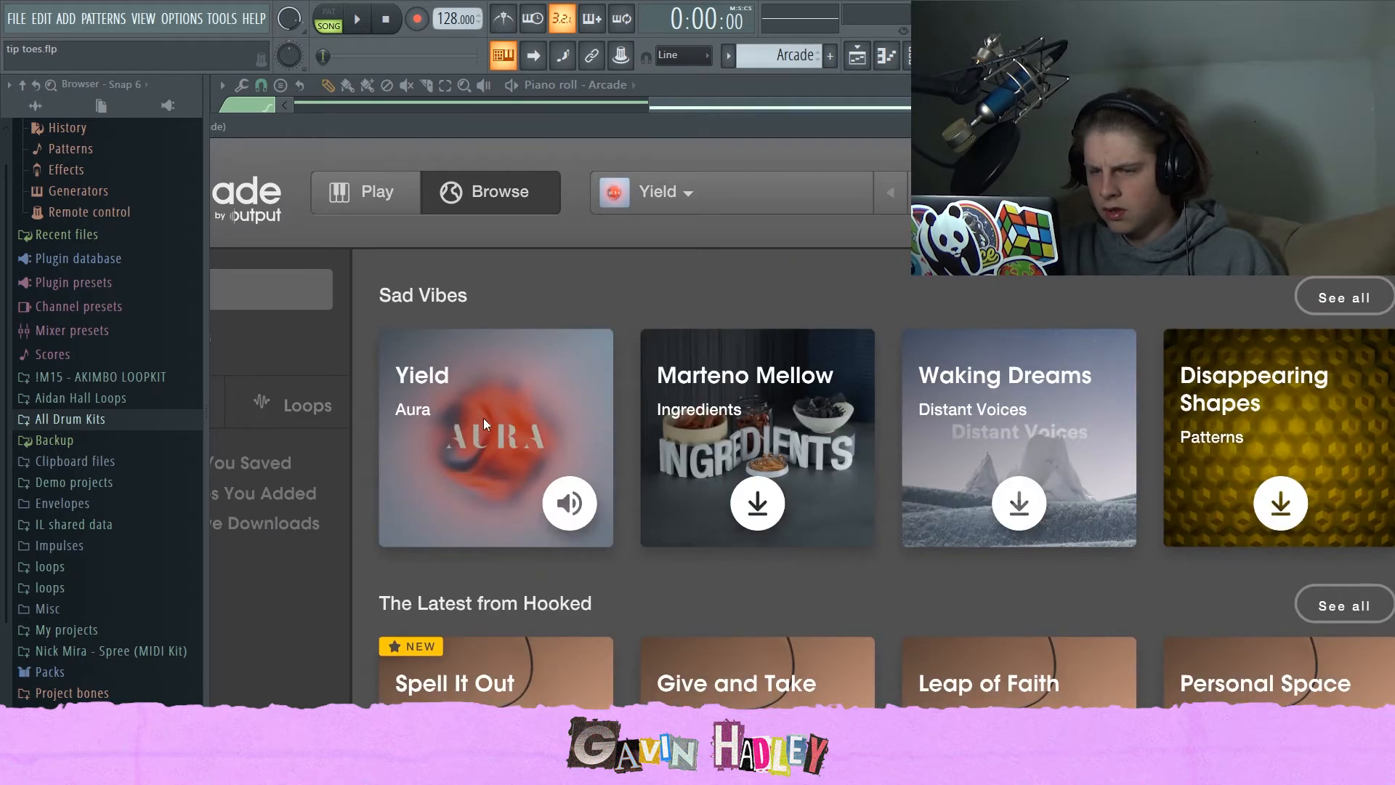
scroll(486, 424, "up", 5)
left_click(887, 55)
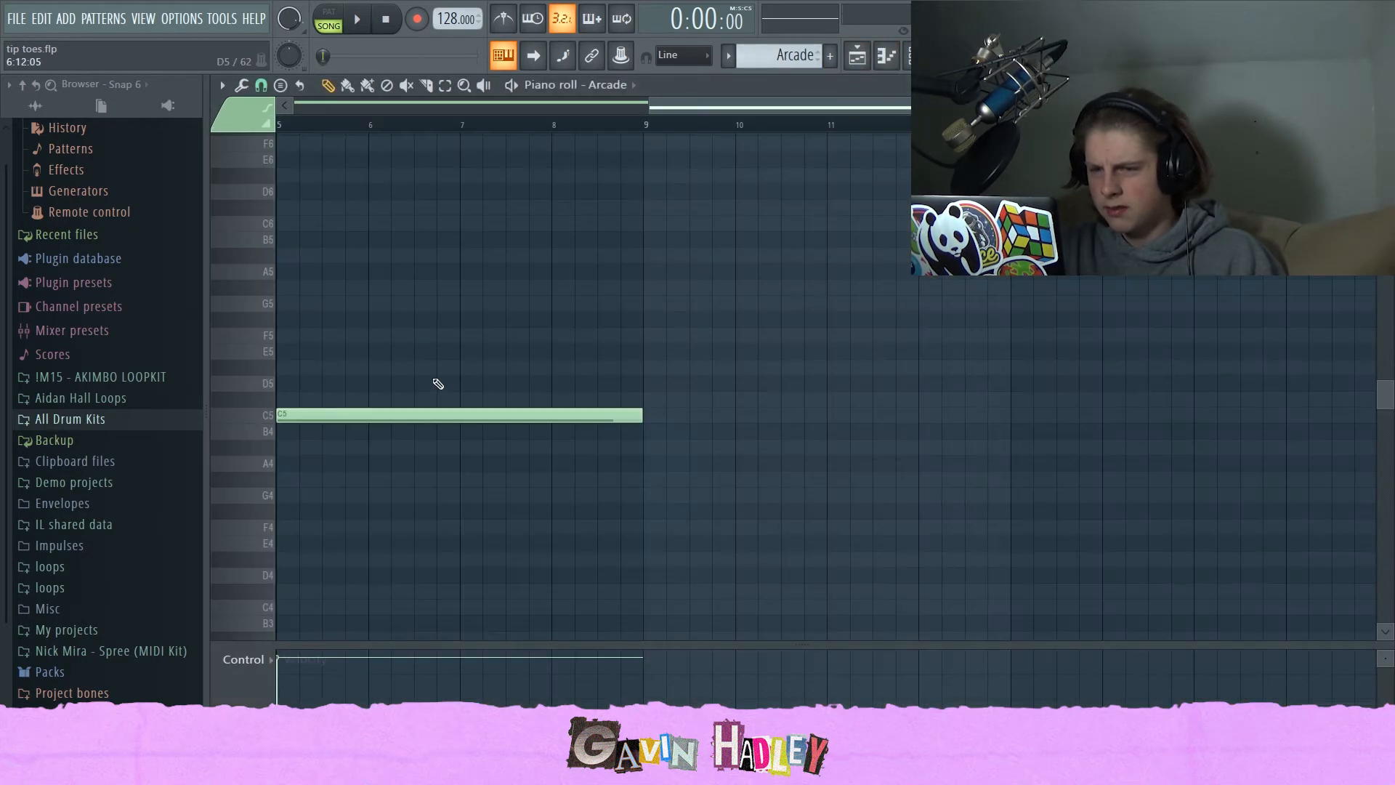
- Bring both Arcade notes into view and play them in pattern mode
scroll(438, 384, "down", 2)
left_click_drag(651, 101, 294, 104)
left_click(402, 288)
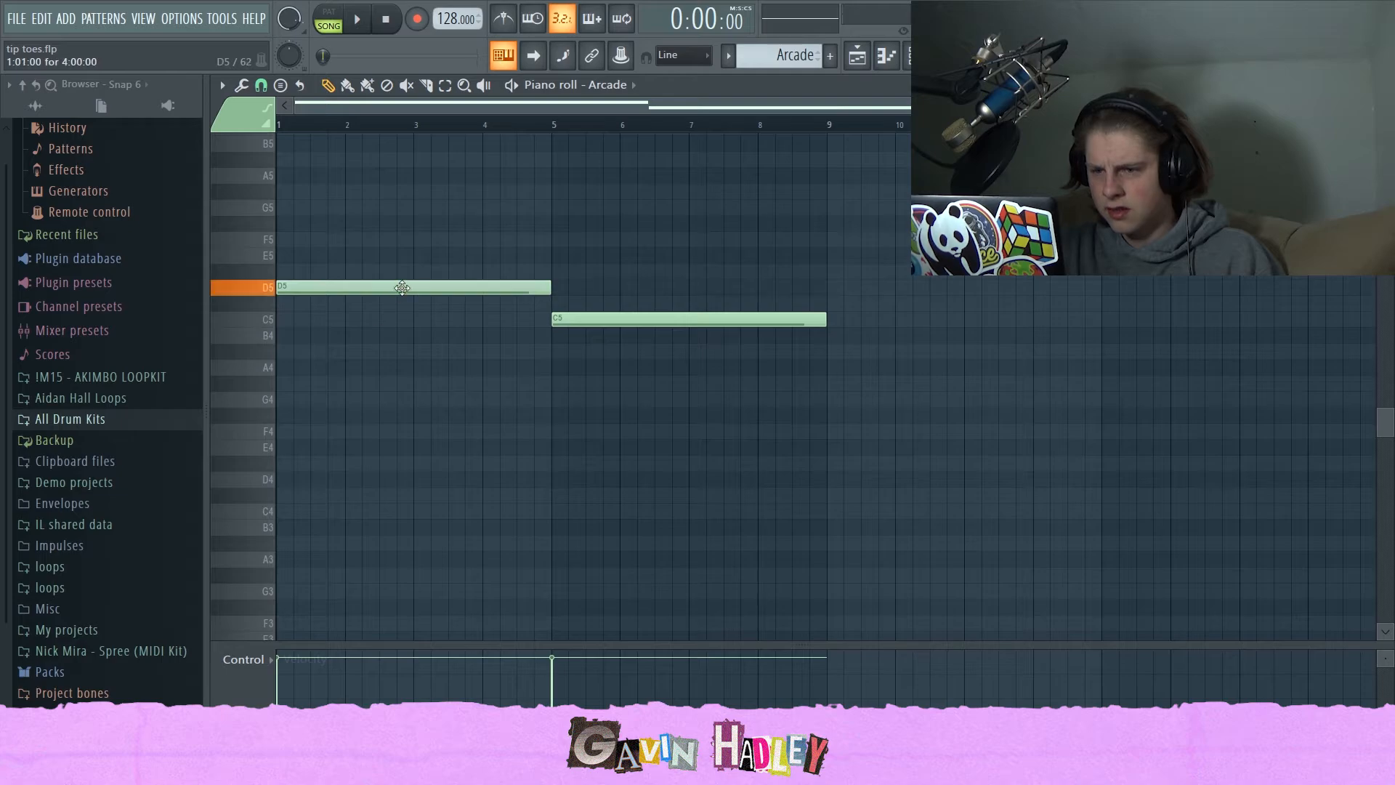
key("space")
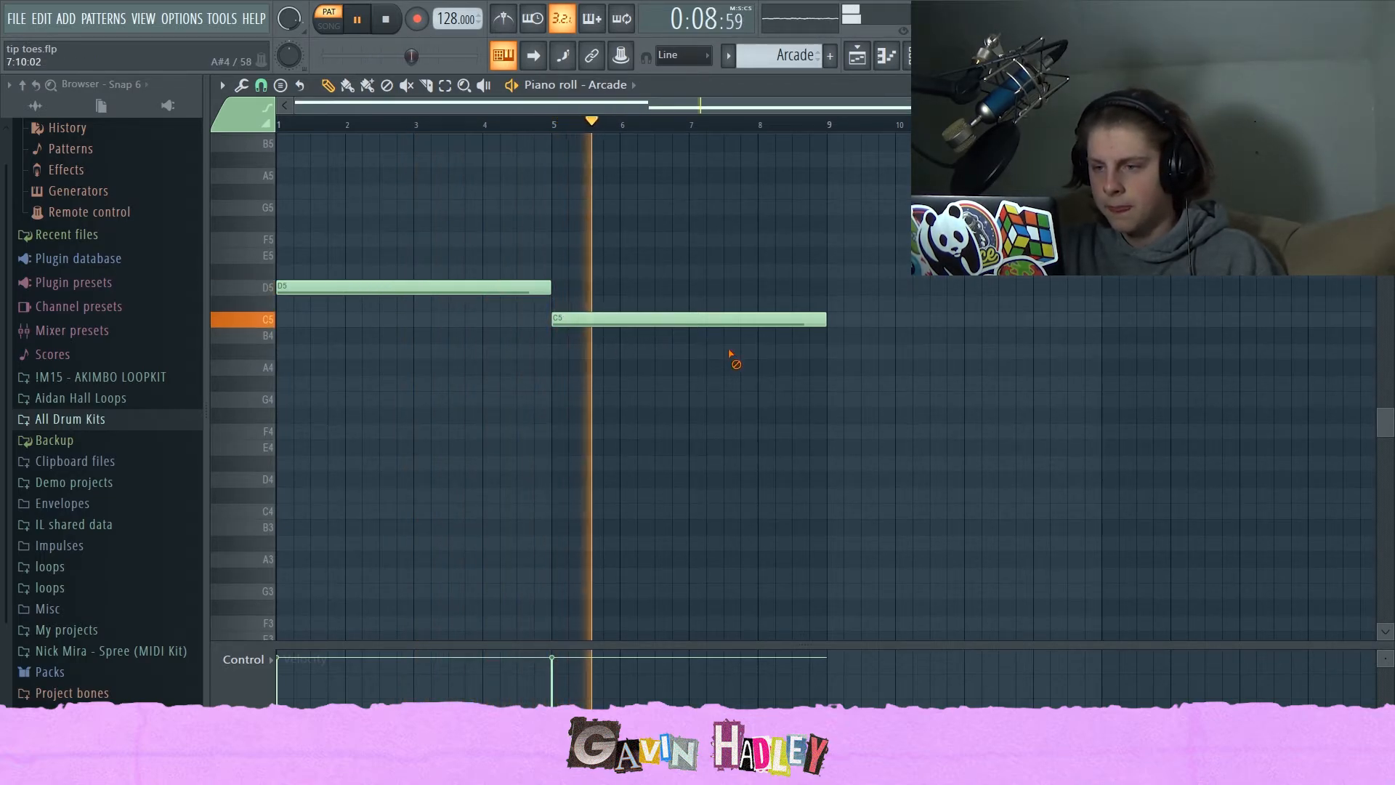
left_click(893, 292)
right_click(957, 293)
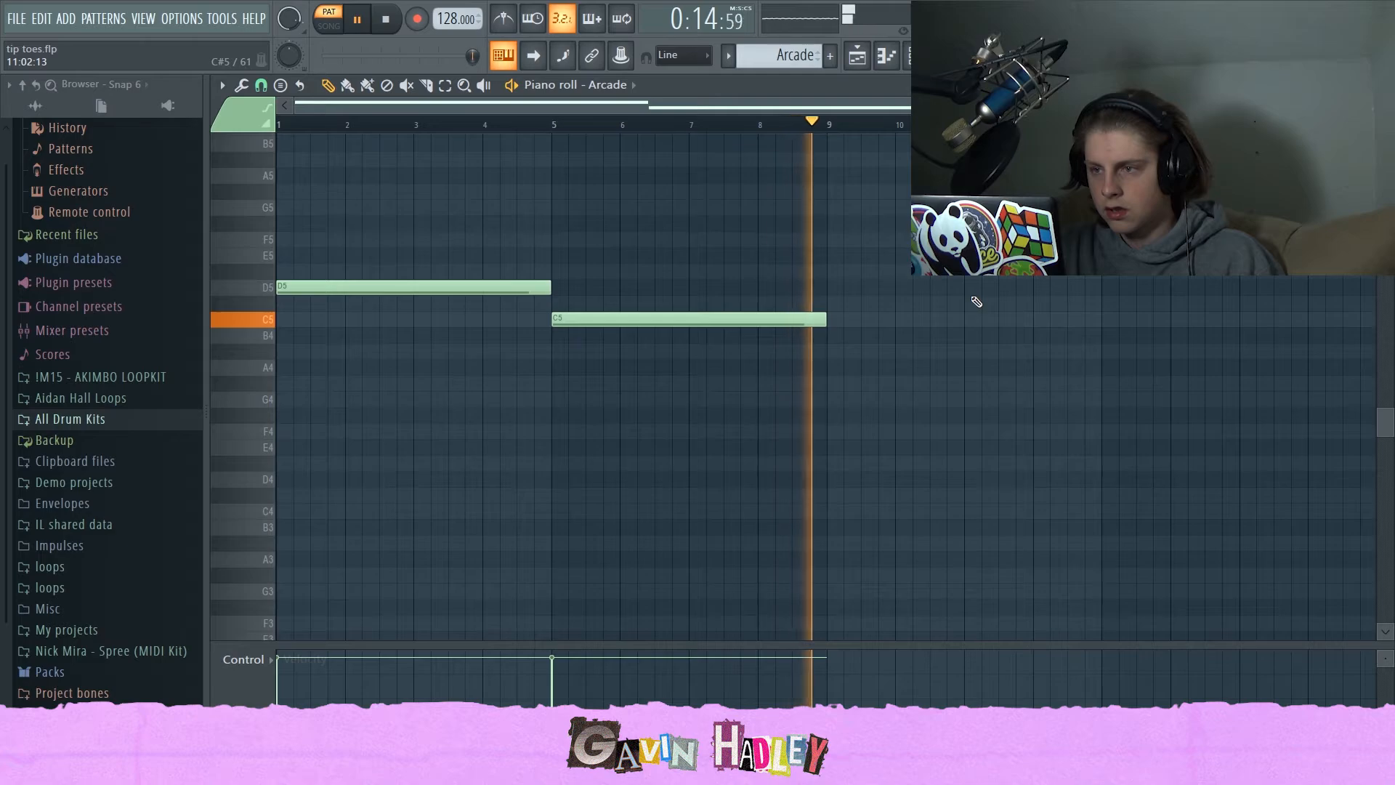
key("space")
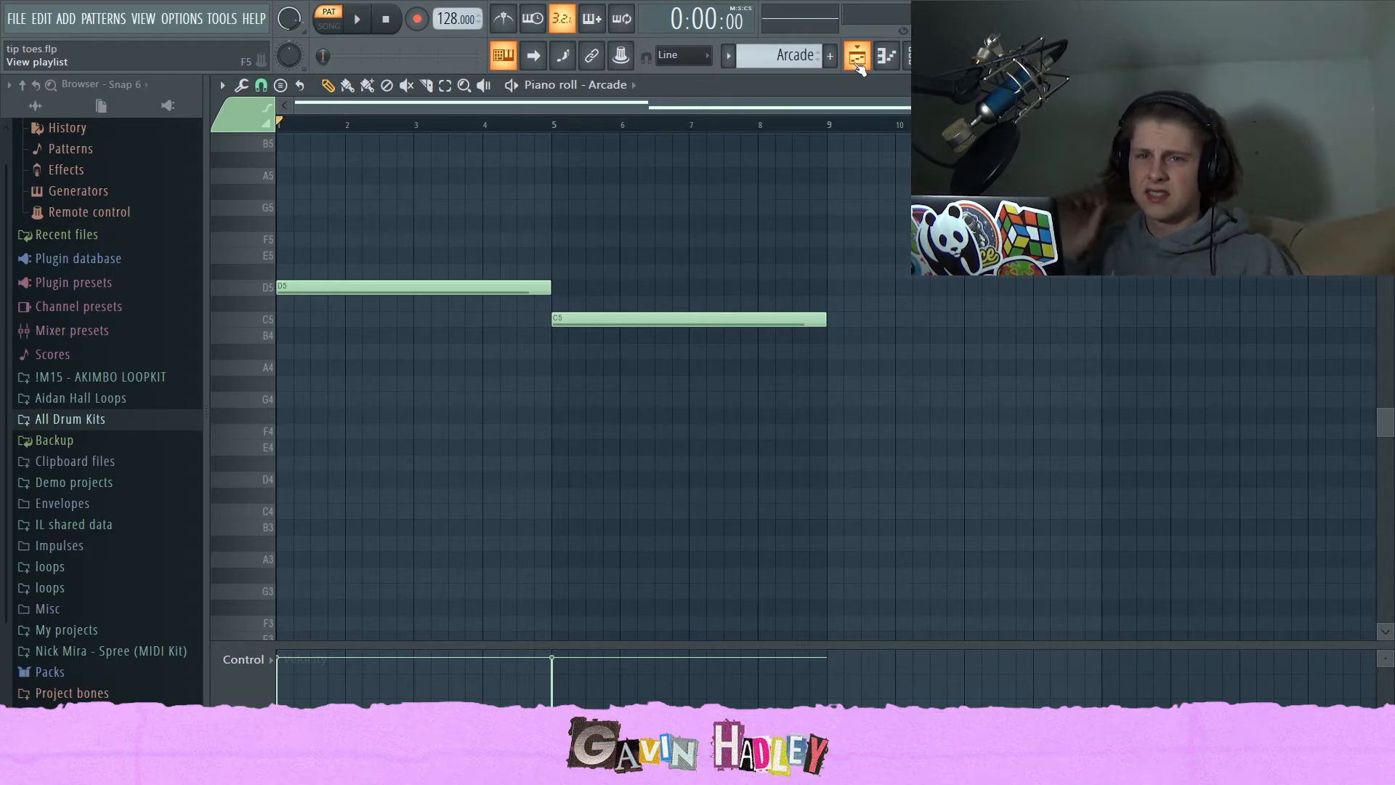
- Show the Arcade channel in the channel rack and check its mixer track's effect slots
left_click(914, 55)
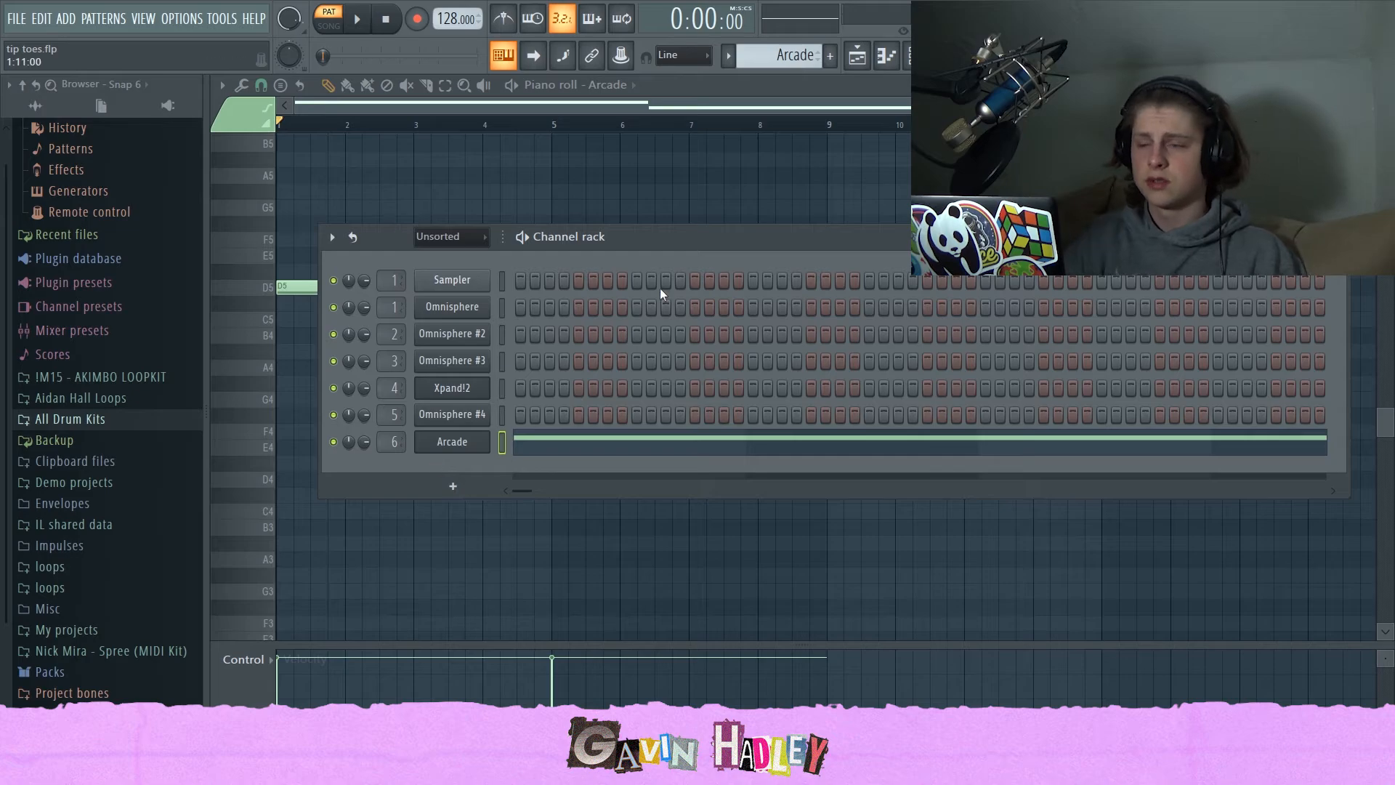
left_click(908, 55)
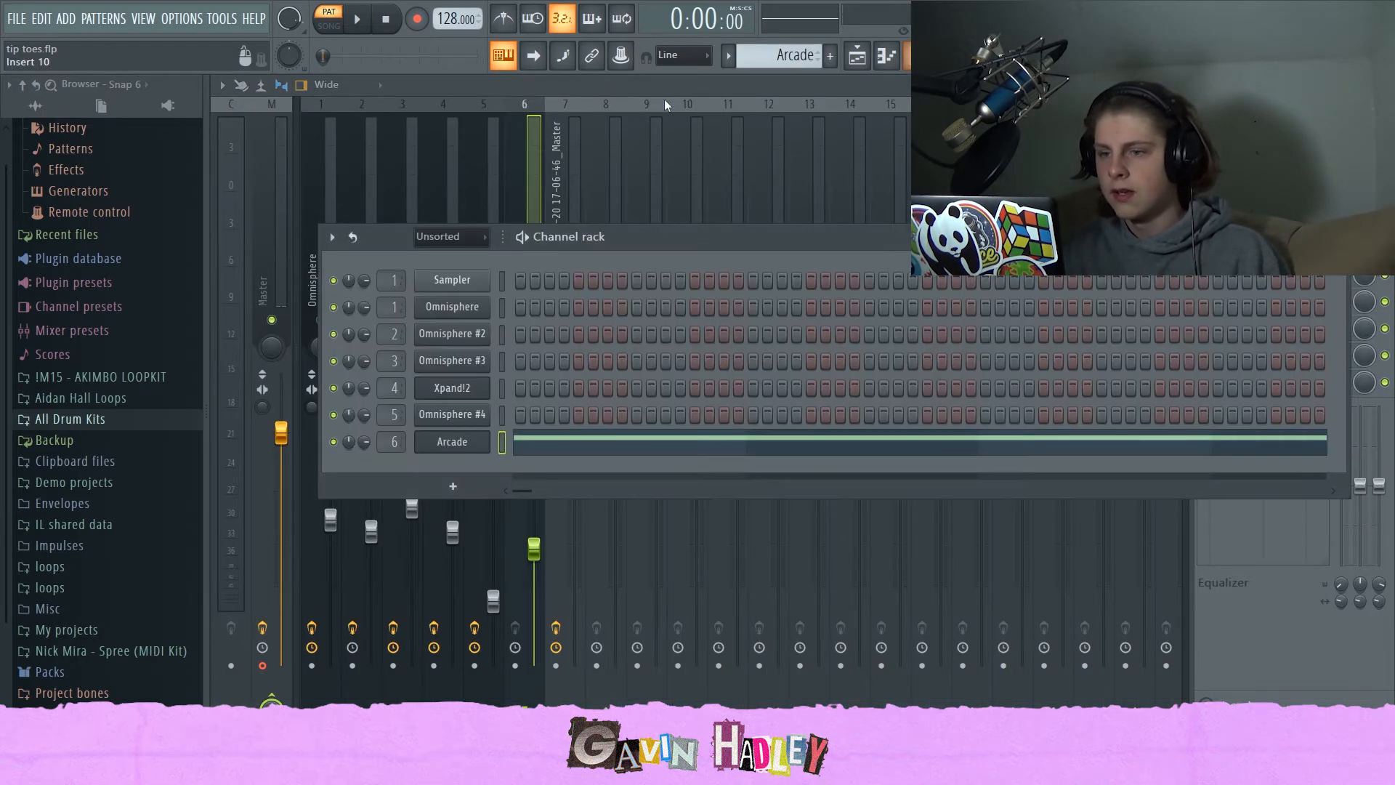
left_click(517, 174)
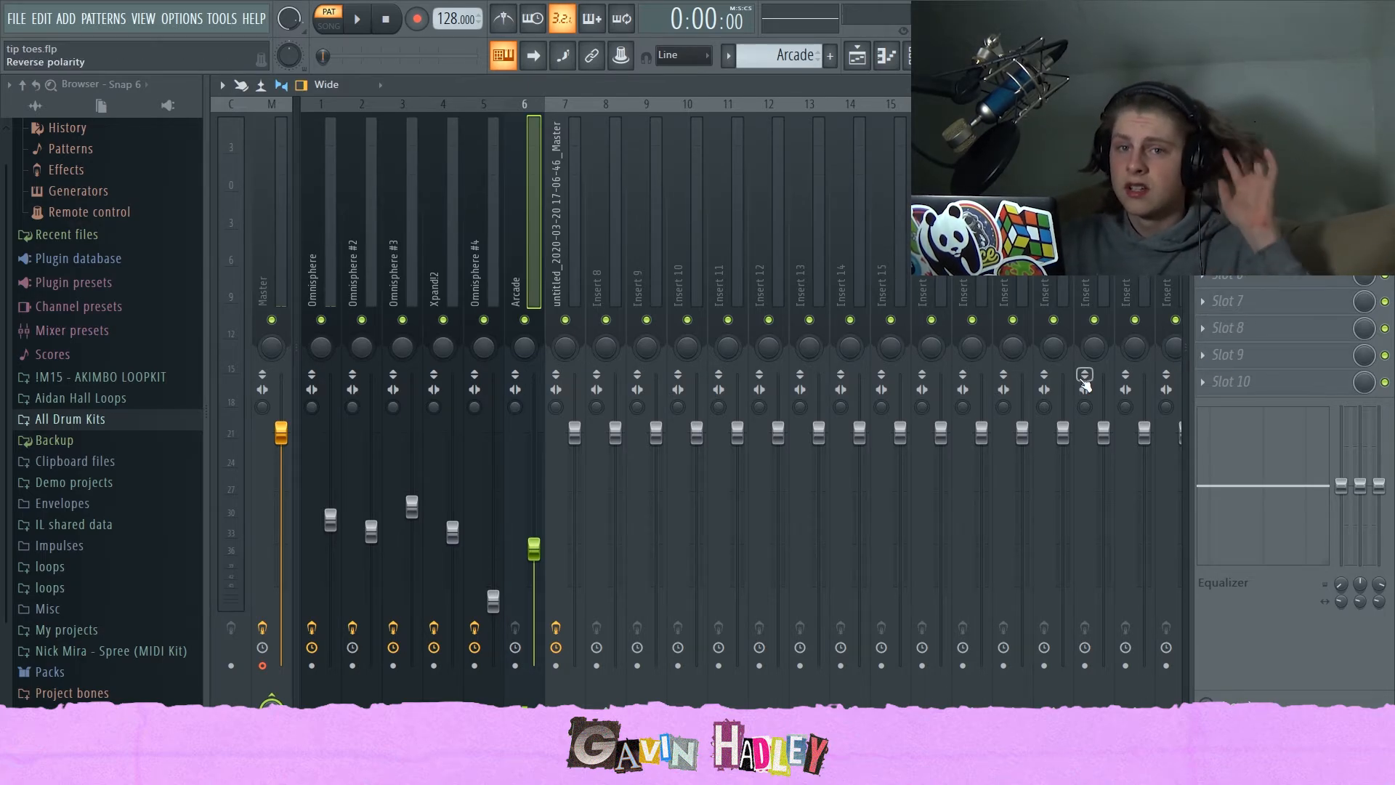
- Return to the playlist and play the arrangement in song mode with all six melody tracks
left_click(857, 55)
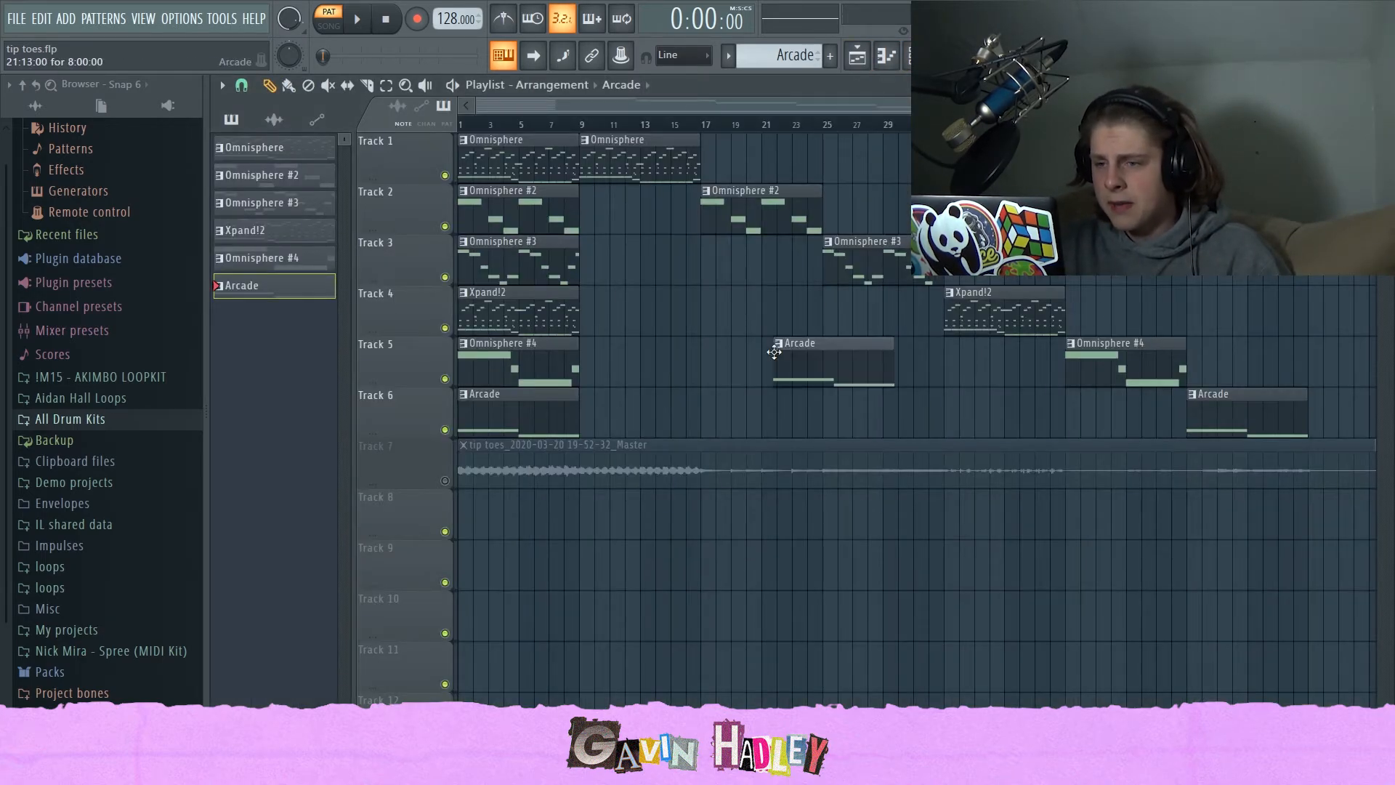
key("space")
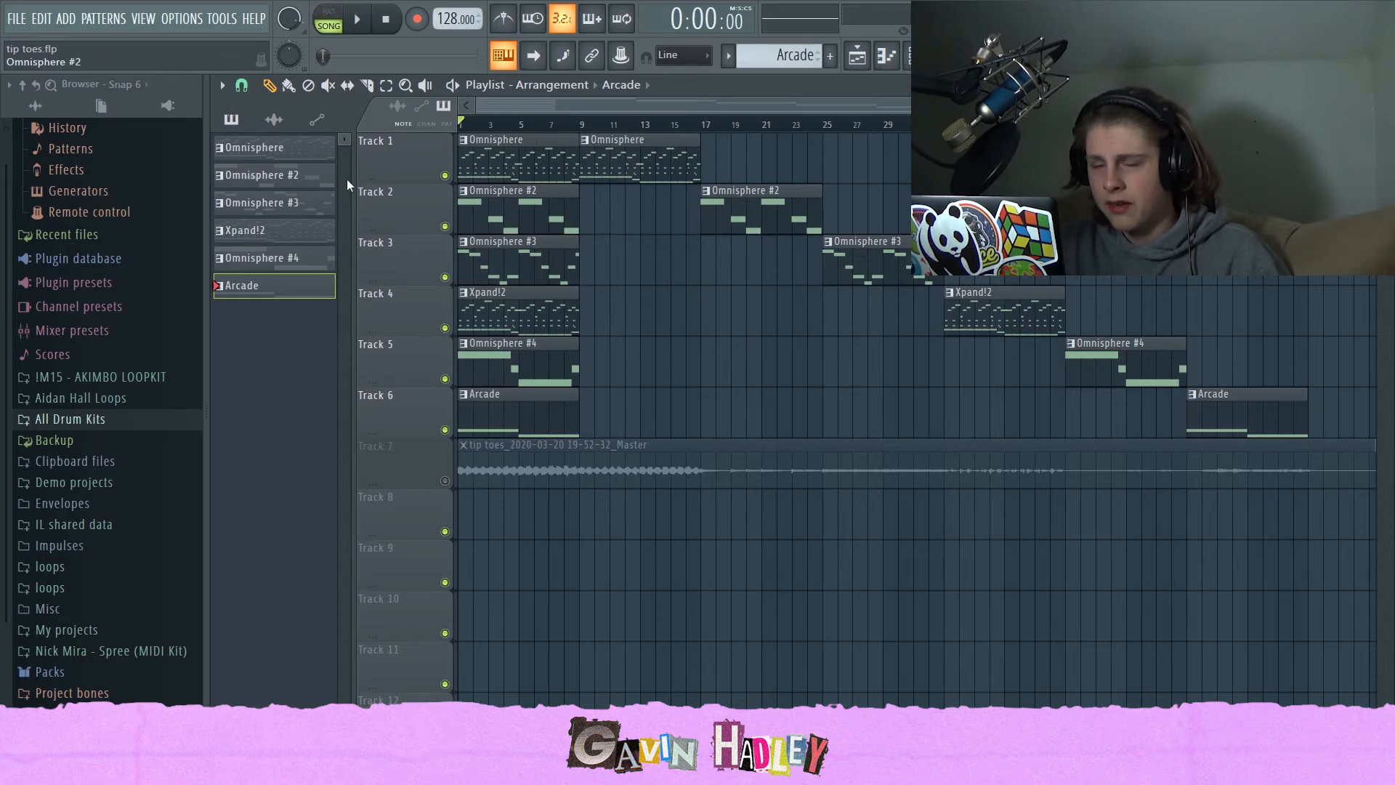
key("space")
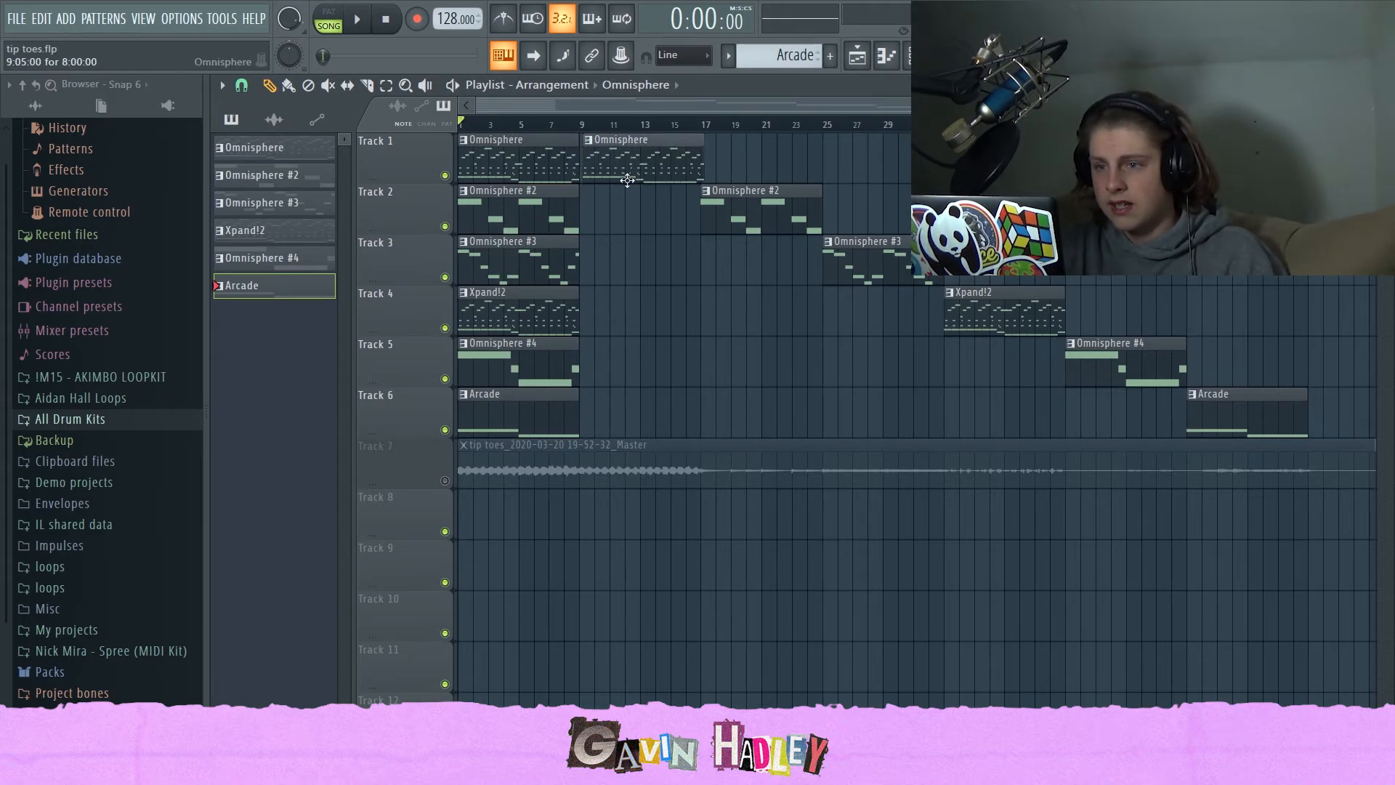
- Move the second Omnisphere clip on Track 1 to the start of bar 9 and return the song position to the beginning
left_click(622, 142)
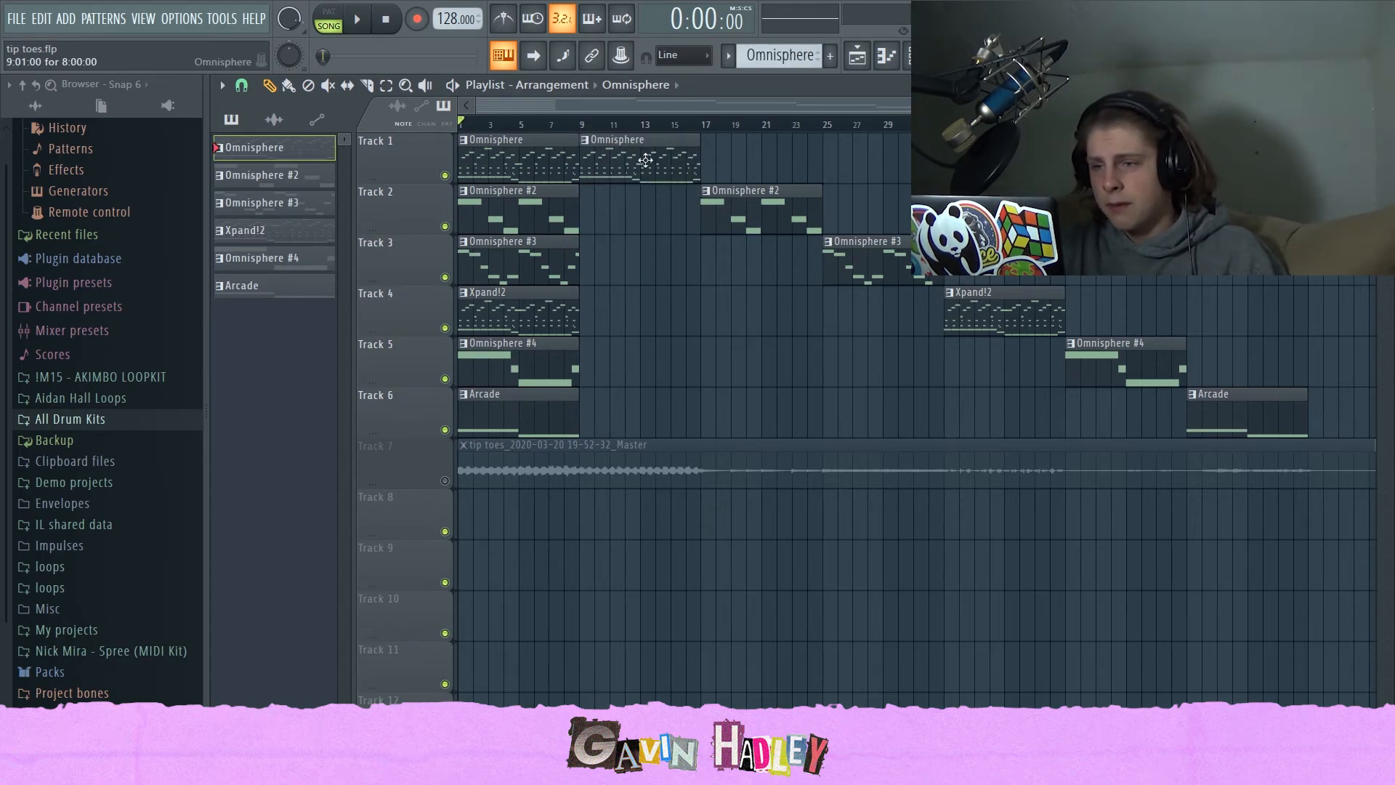
left_click_drag(659, 128, 827, 158)
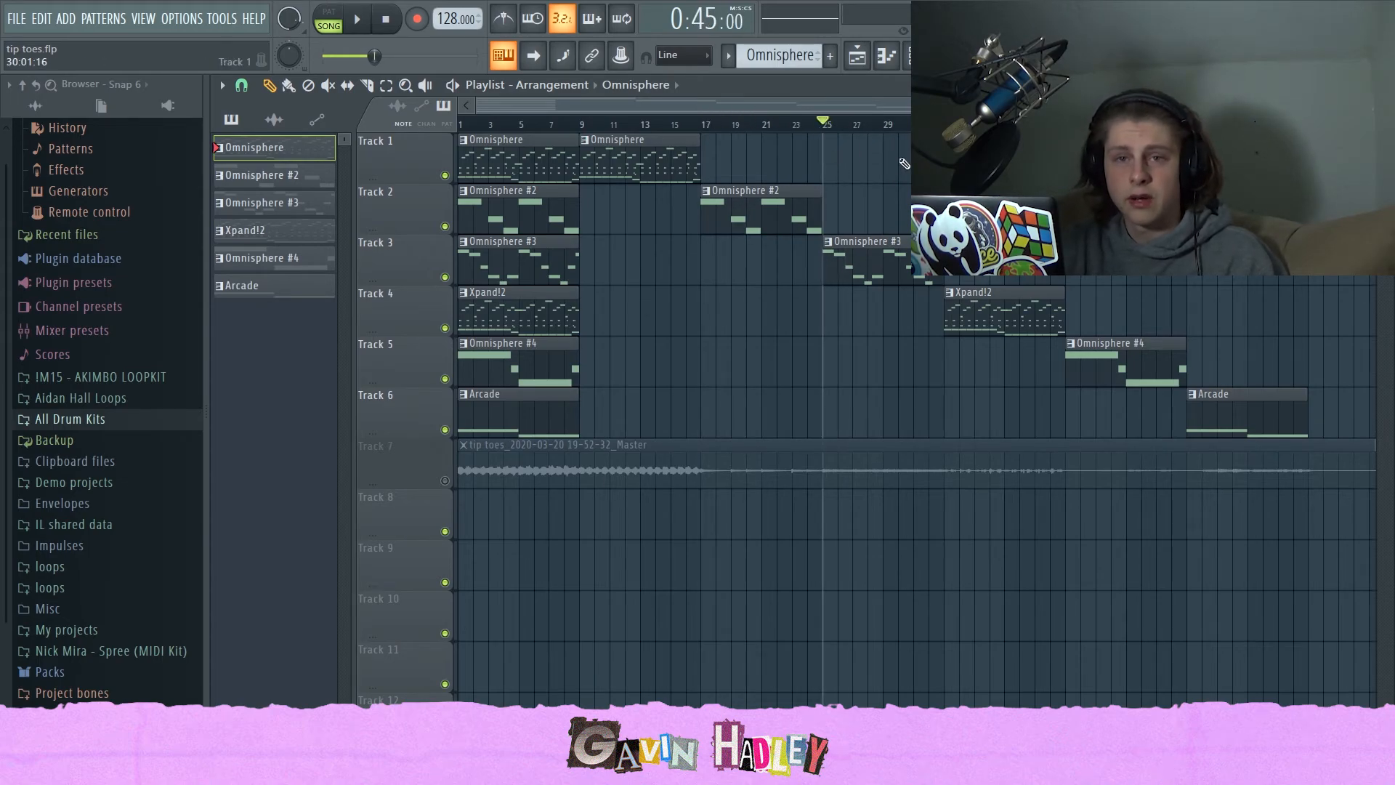
scroll(774, 299, "down", 1)
left_click_drag(502, 125, 461, 125)
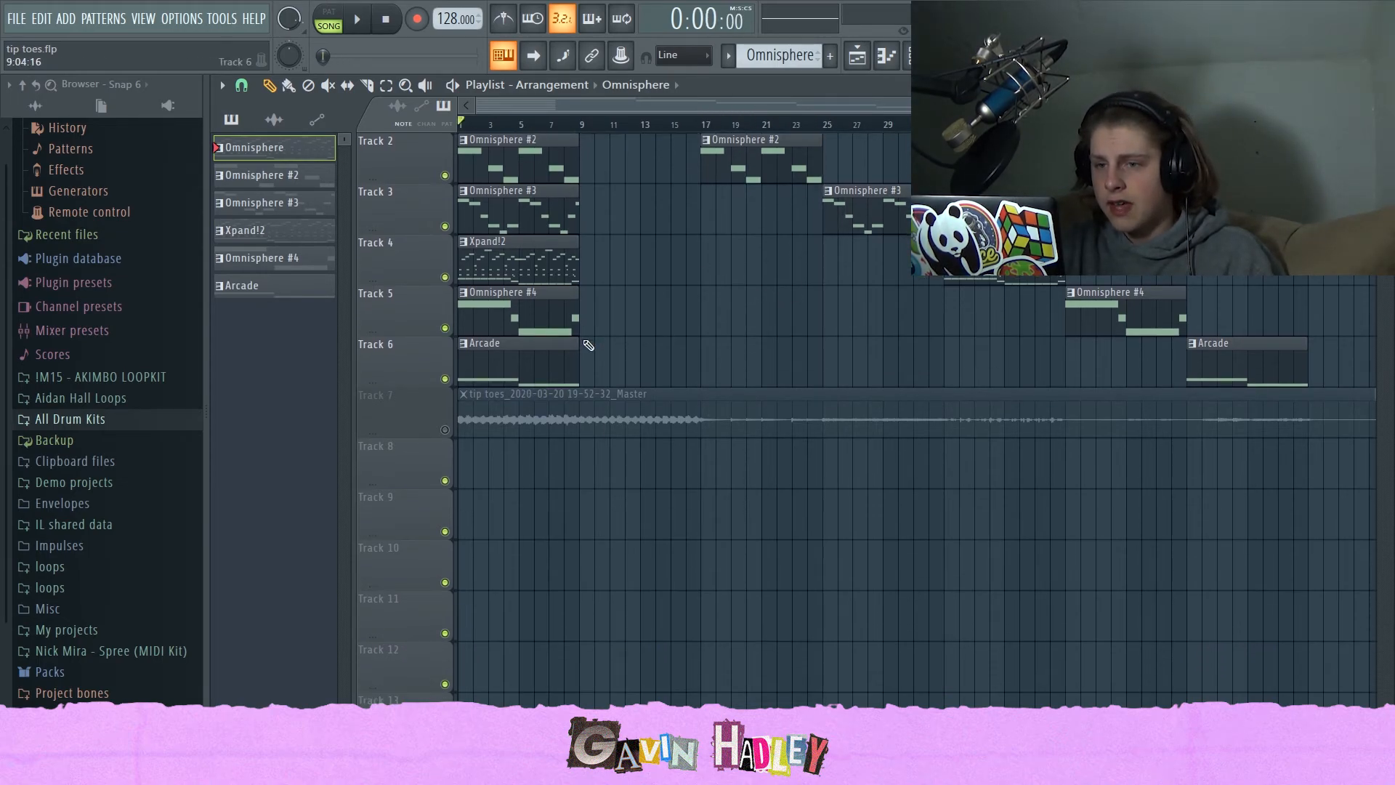
scroll(490, 394, "up", 1)
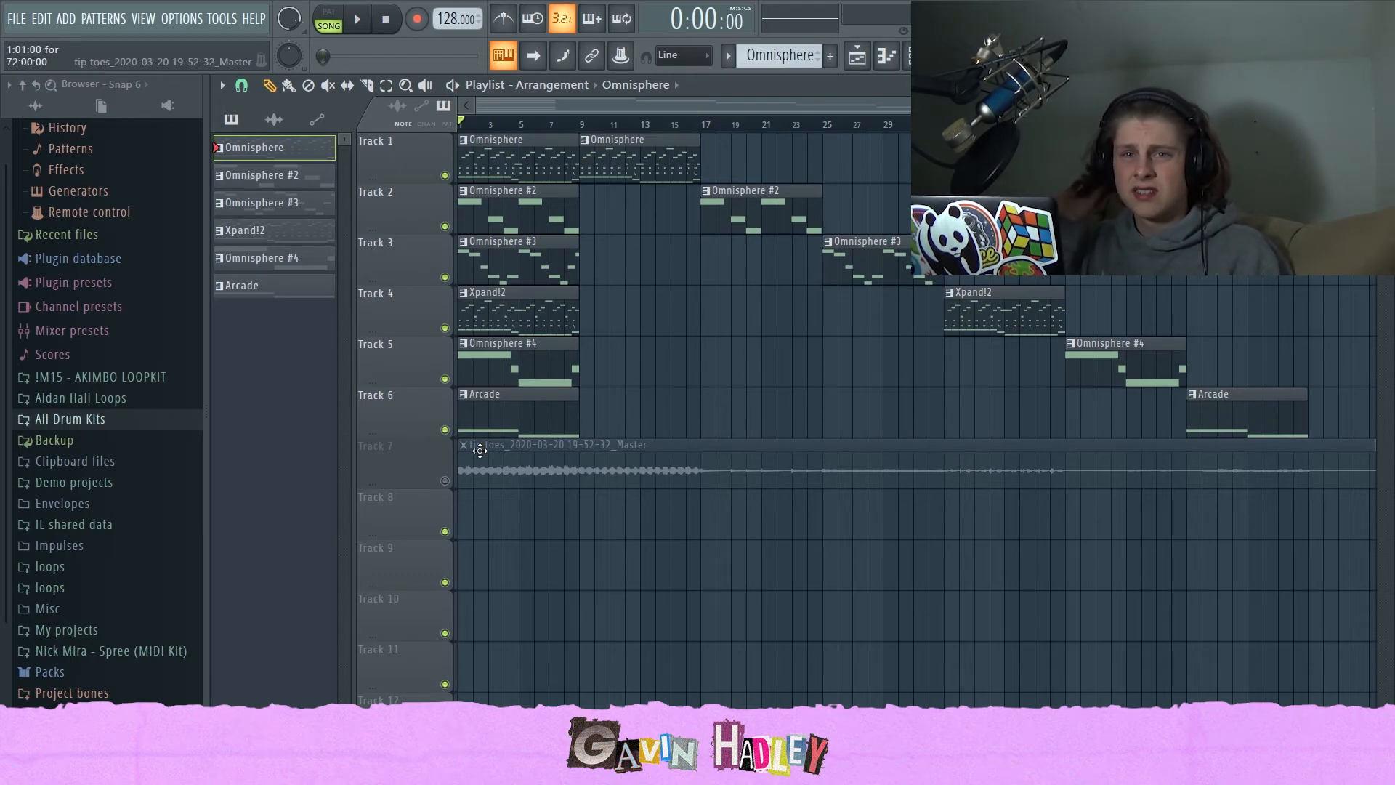
- Select the rendered tip toes Master audio clip on Track 7 and bring up the mixer to view the Master track
double_click(625, 476)
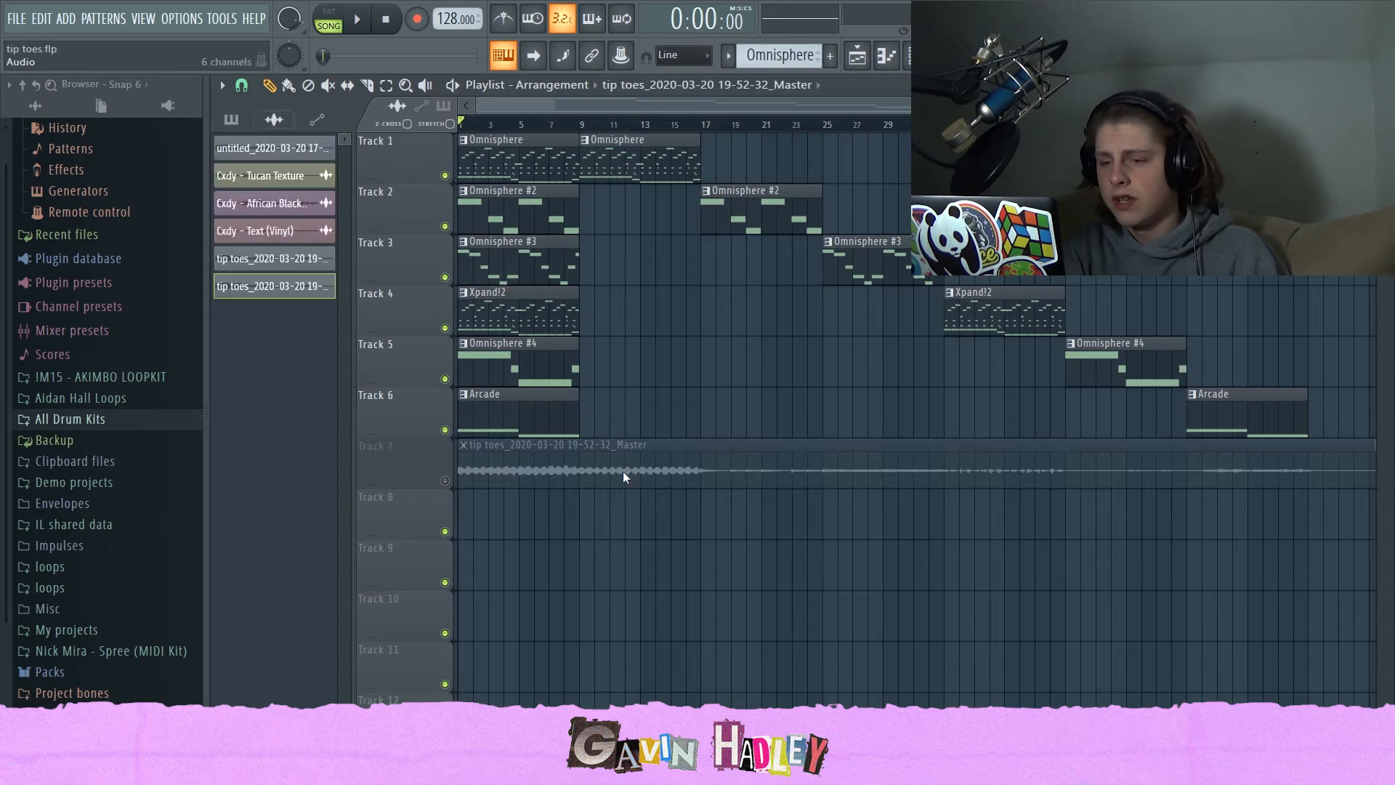
left_click(922, 451)
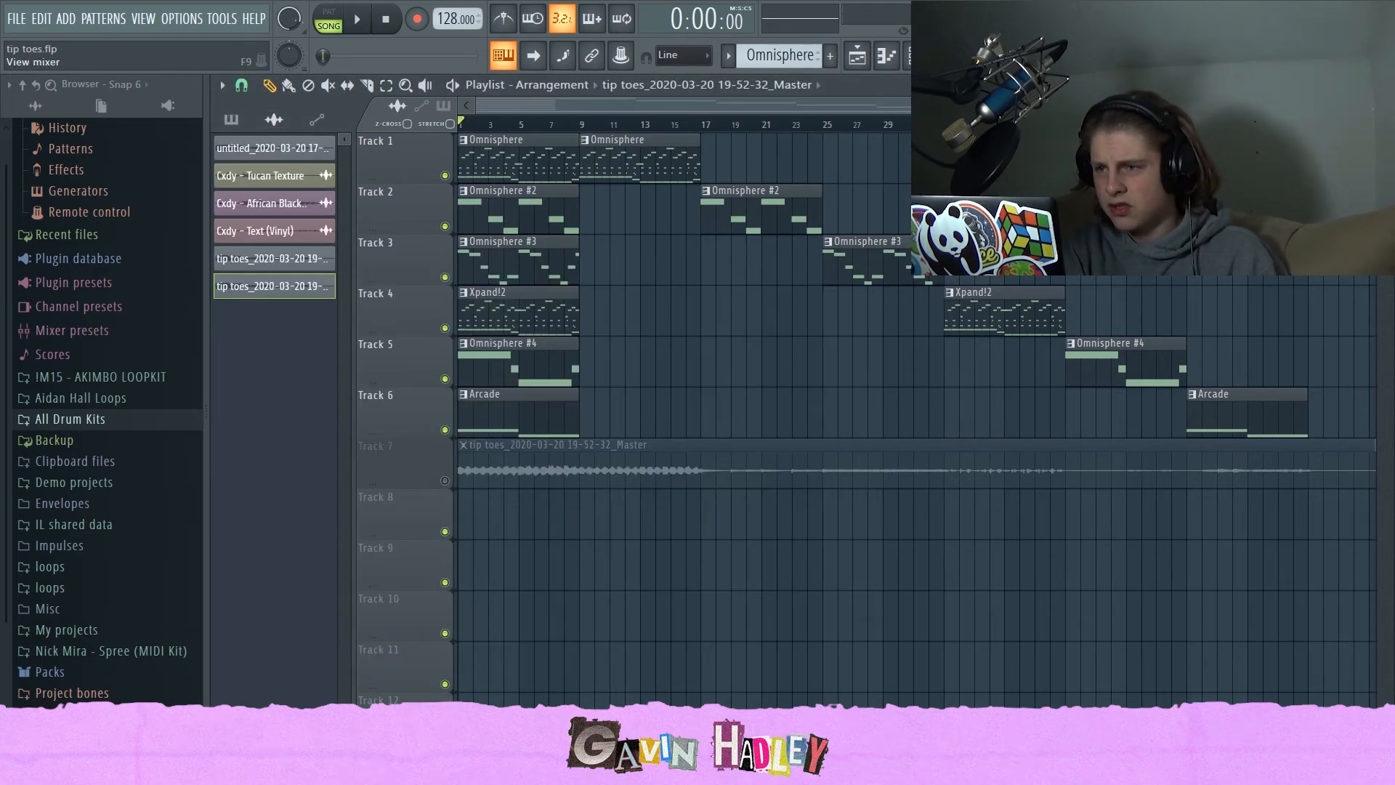
left_click(907, 55)
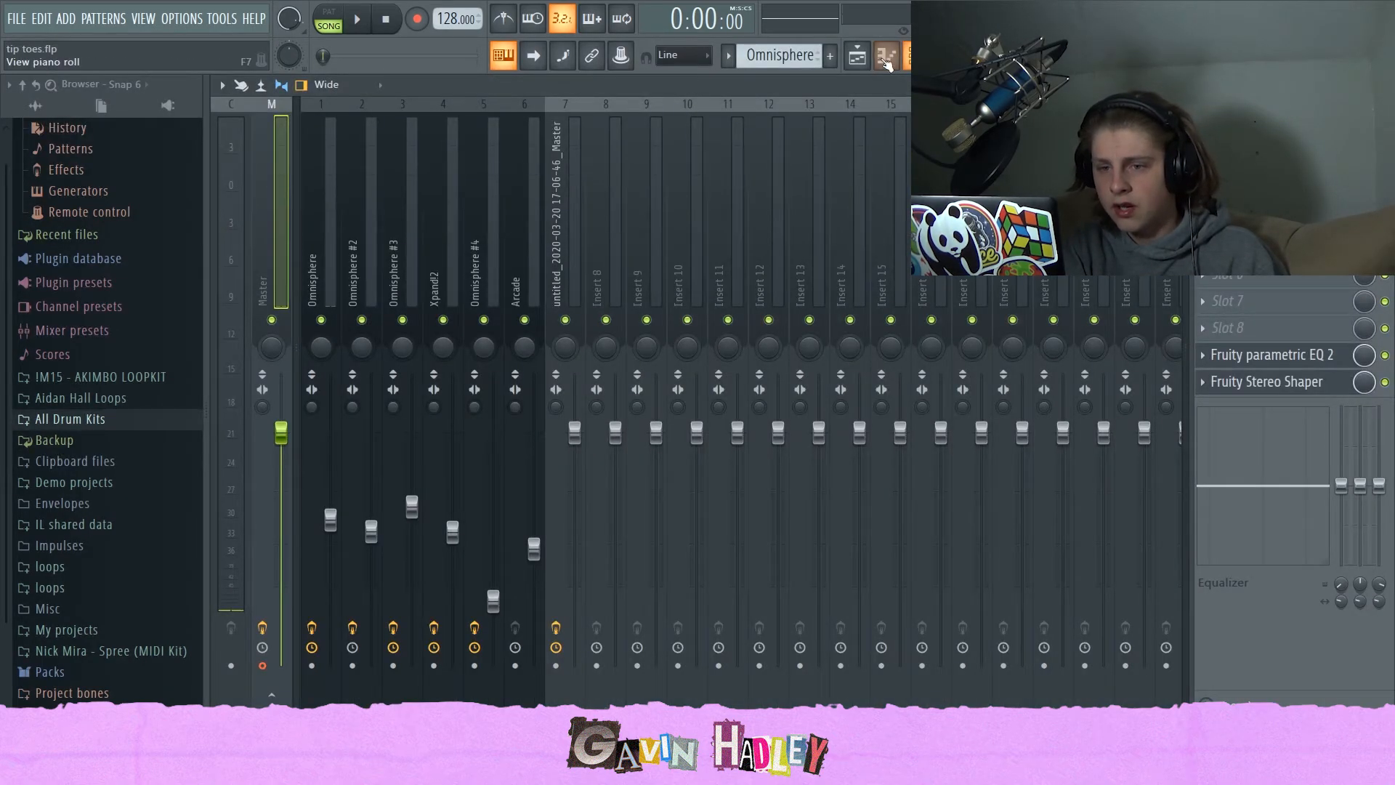
scroll(263, 224, "down", 1)
scroll(262, 224, "up", 1)
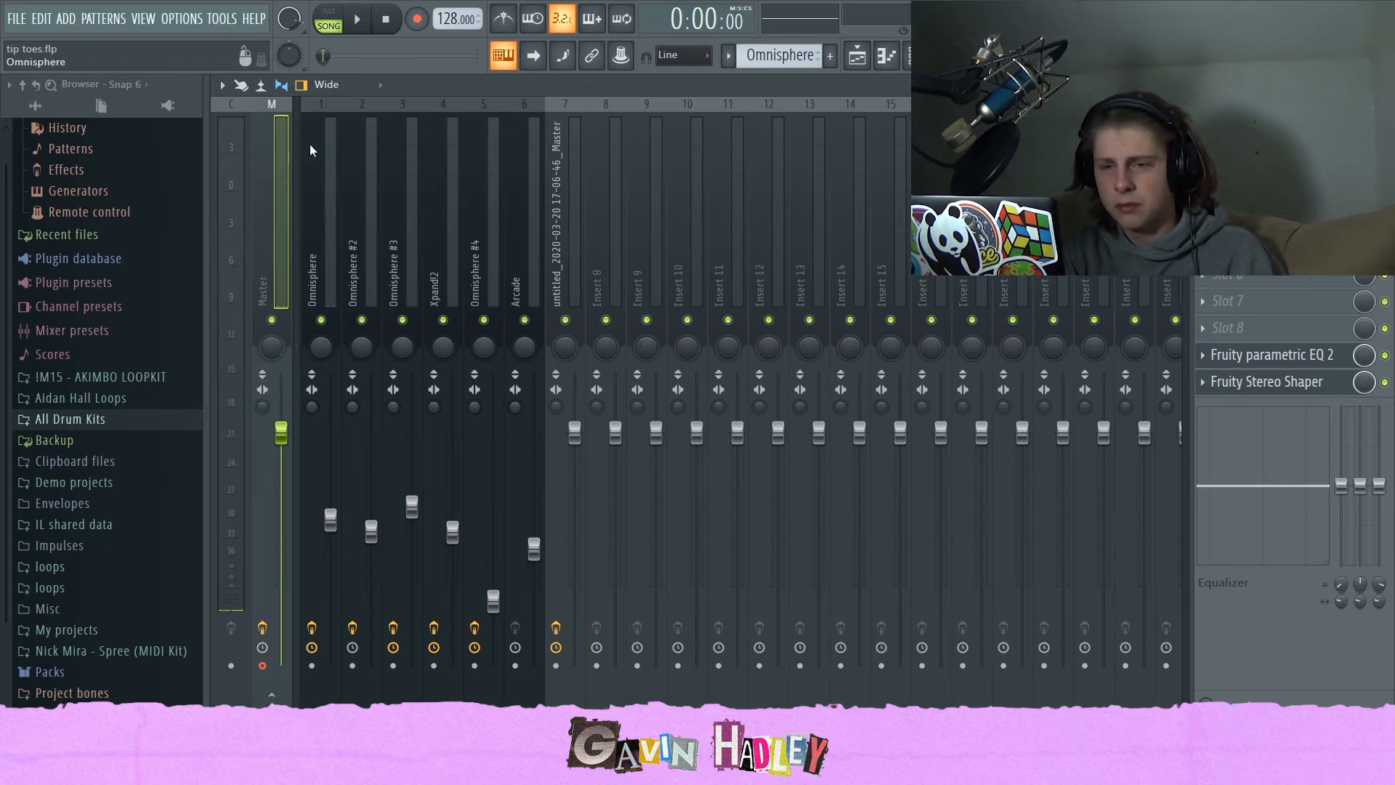
- Disarm and re-arm the Master track for disk recording, and bring up rendering from the mixer options
left_click(261, 669)
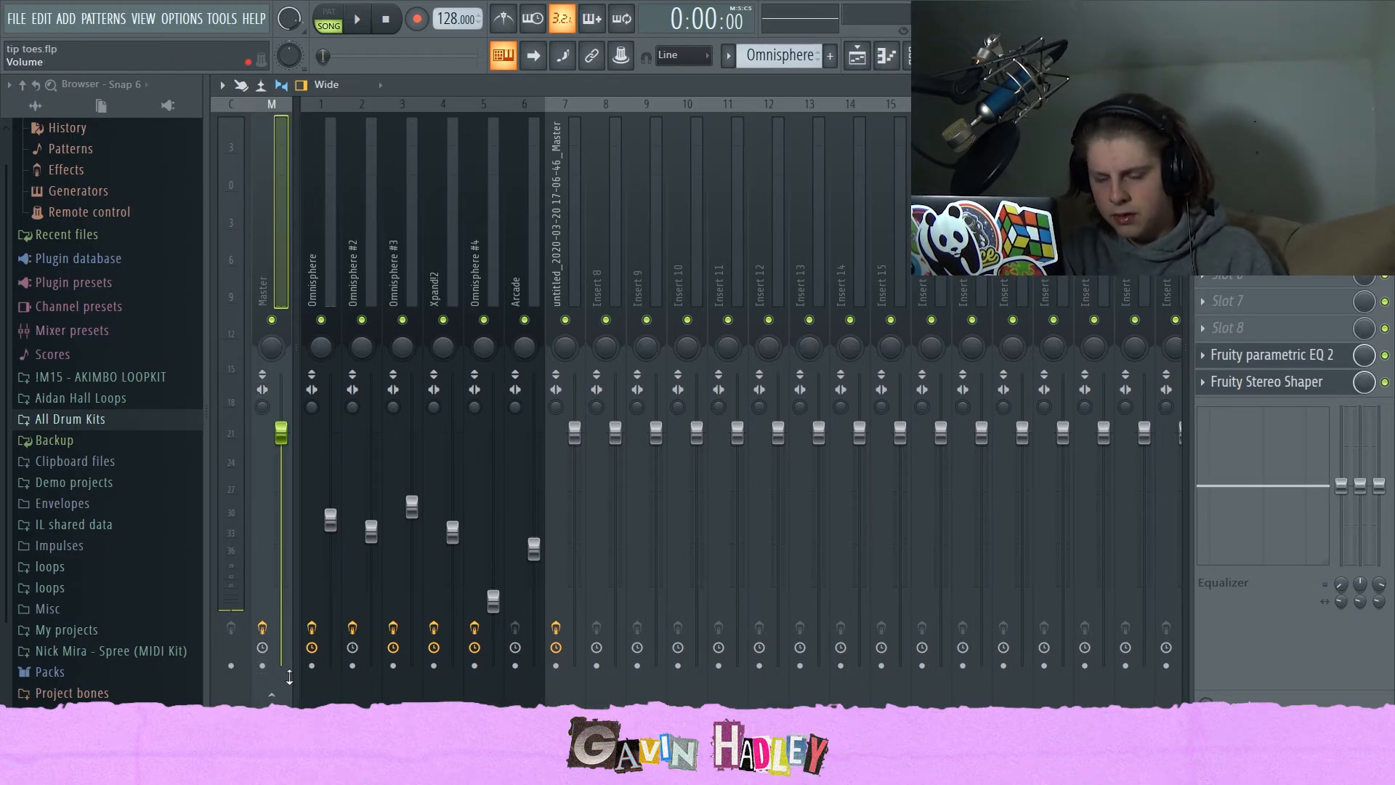
left_click(263, 667)
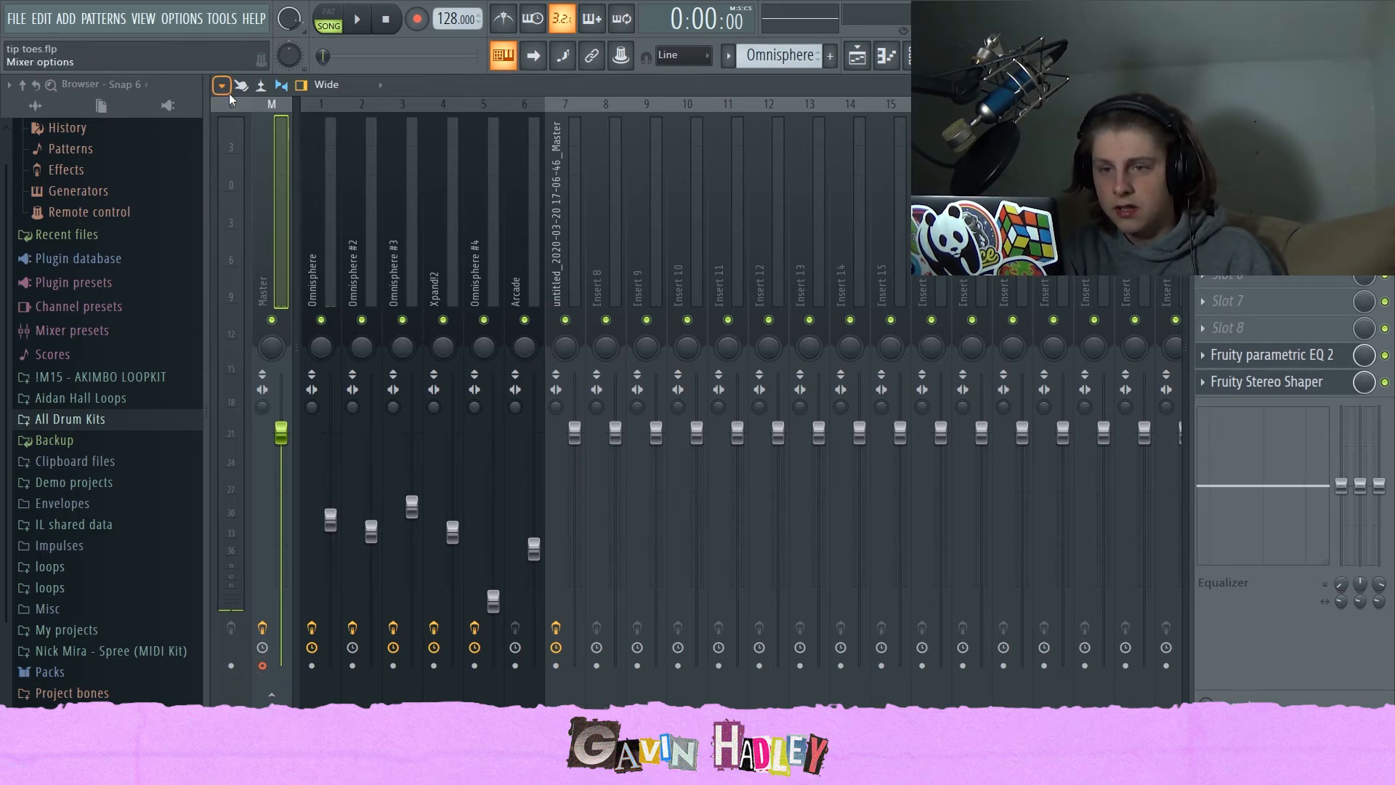
left_click(414, 117)
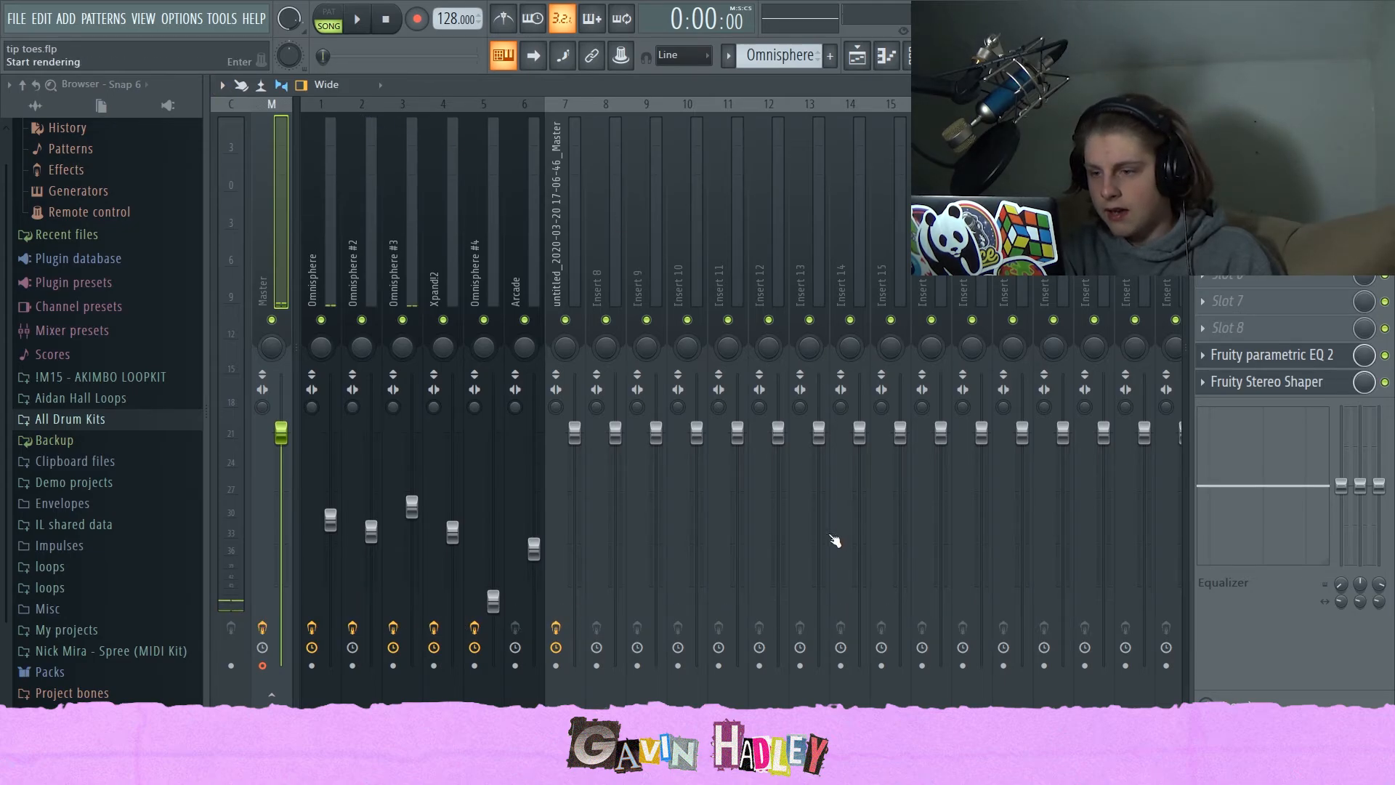
- Return to the playlist, reset the song position to the start, mute Tracks 1 to 6 and unmute Track 7
left_click(881, 56)
left_click_drag(600, 124, 459, 123)
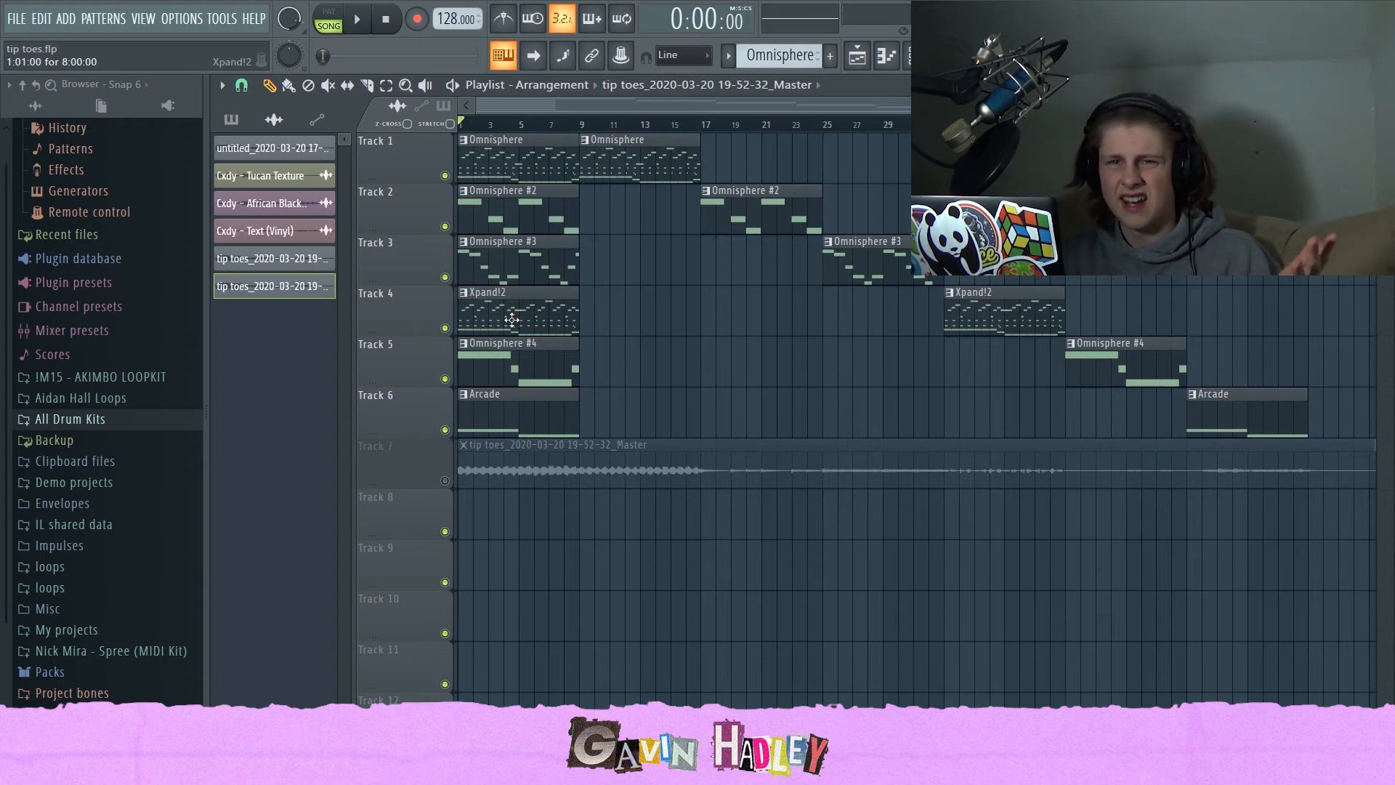
mouse_move(444, 429)
left_mouse_down()
mouse_move(443, 160)
mouse_move(444, 175)
left_mouse_up()
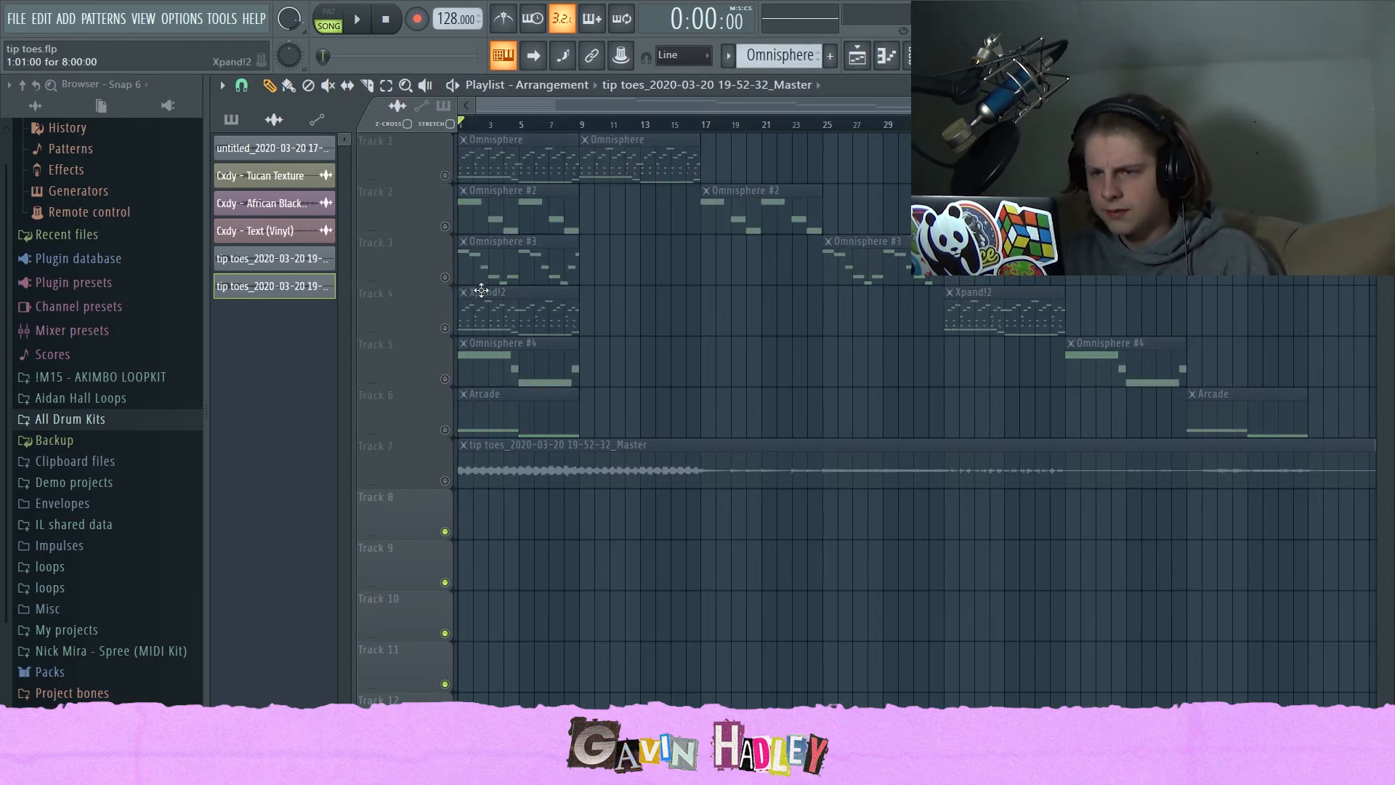
left_click(445, 481)
- Open the rendered tip toes Master clip's sample settings, examine its time-stretching pitch, and close them
double_click(486, 473)
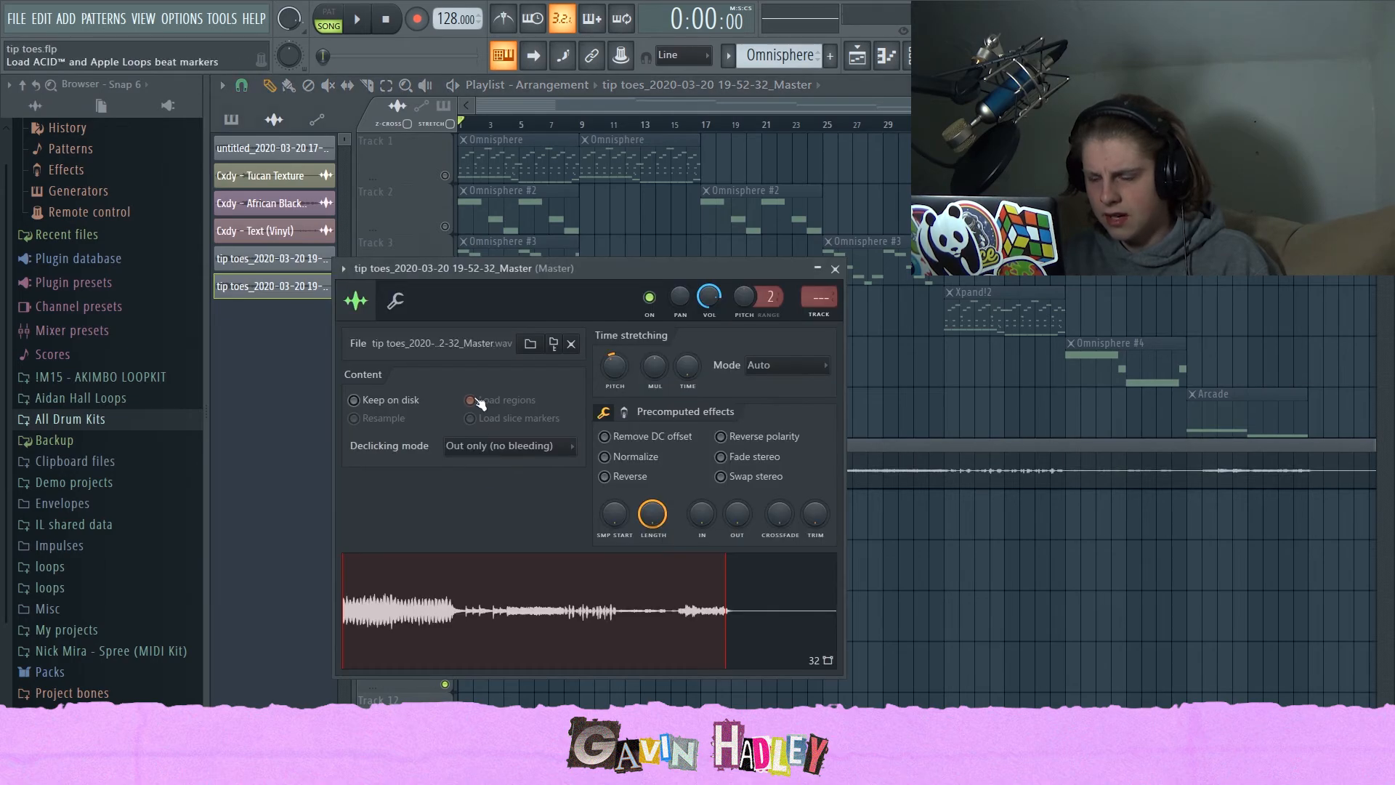
left_click(615, 368, "alt")
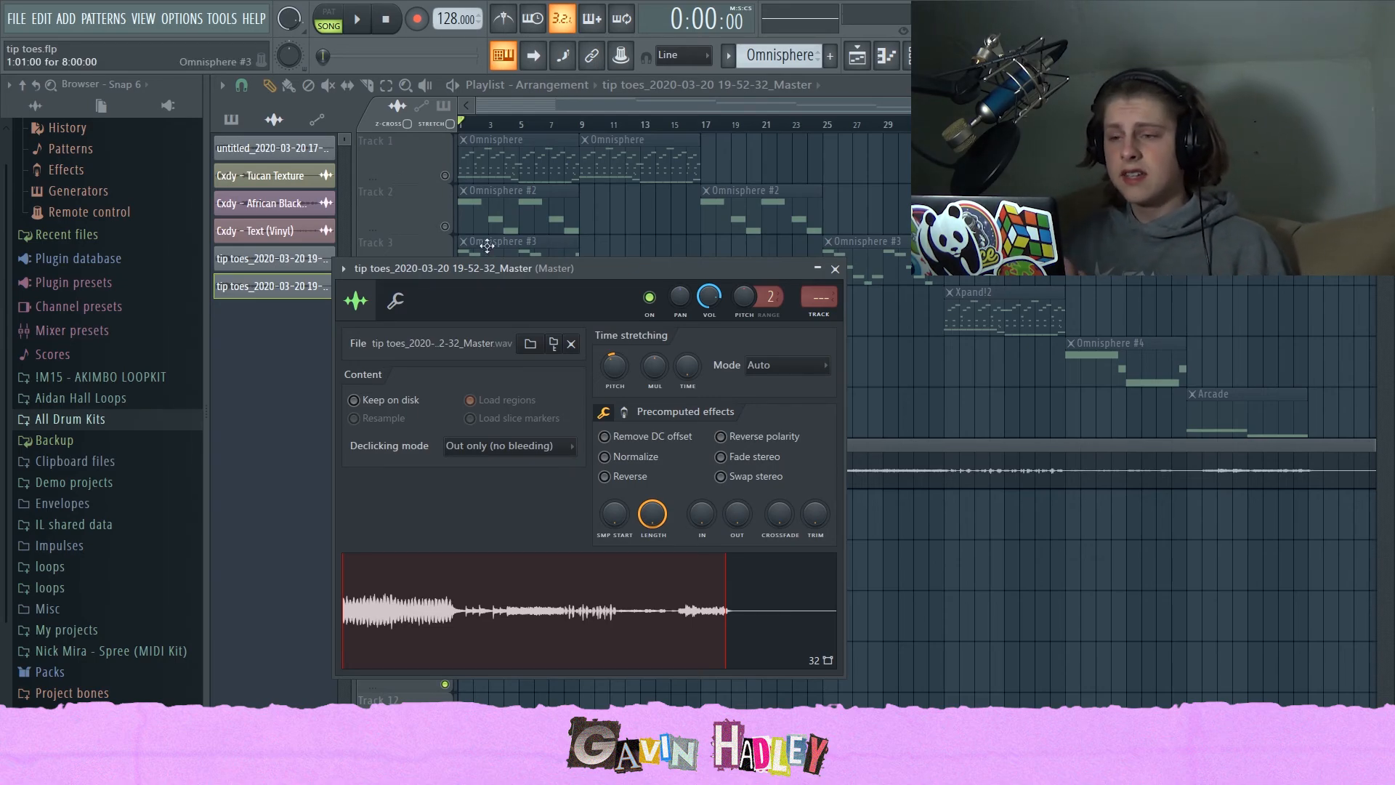
left_click(677, 104)
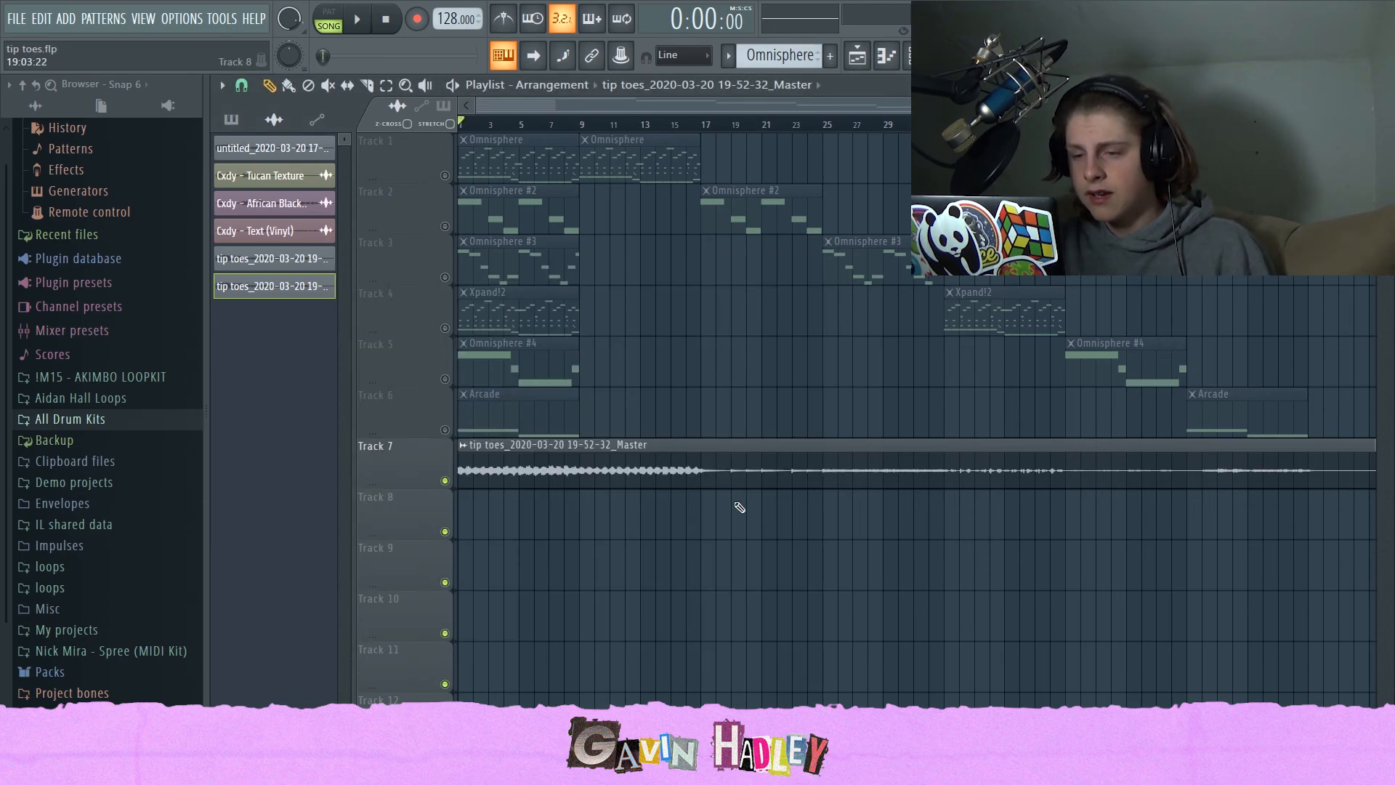
- Examine the Fruity parametric EQ 2 curve on the Master track and play the rendered clip on Track 7 in song mode
key("space")
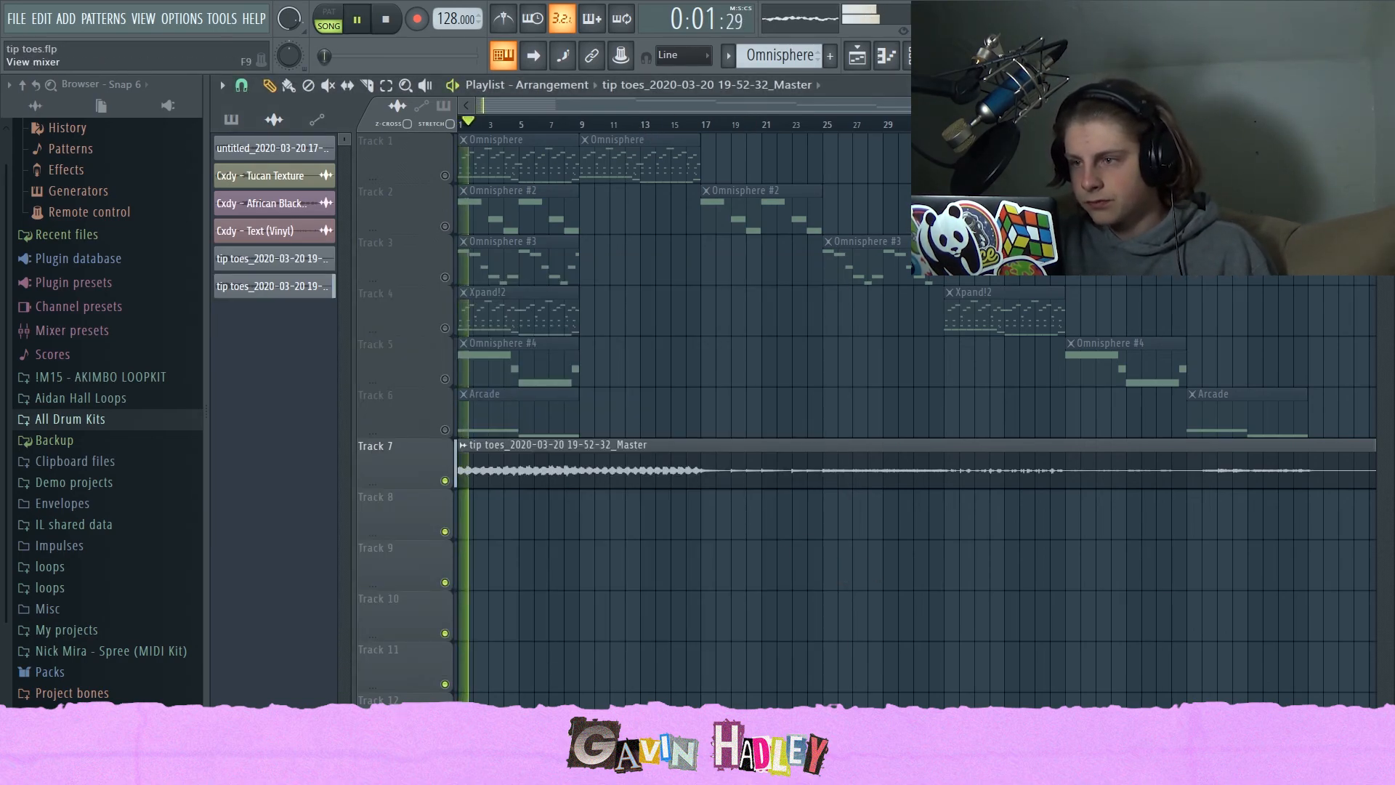
key("F9")
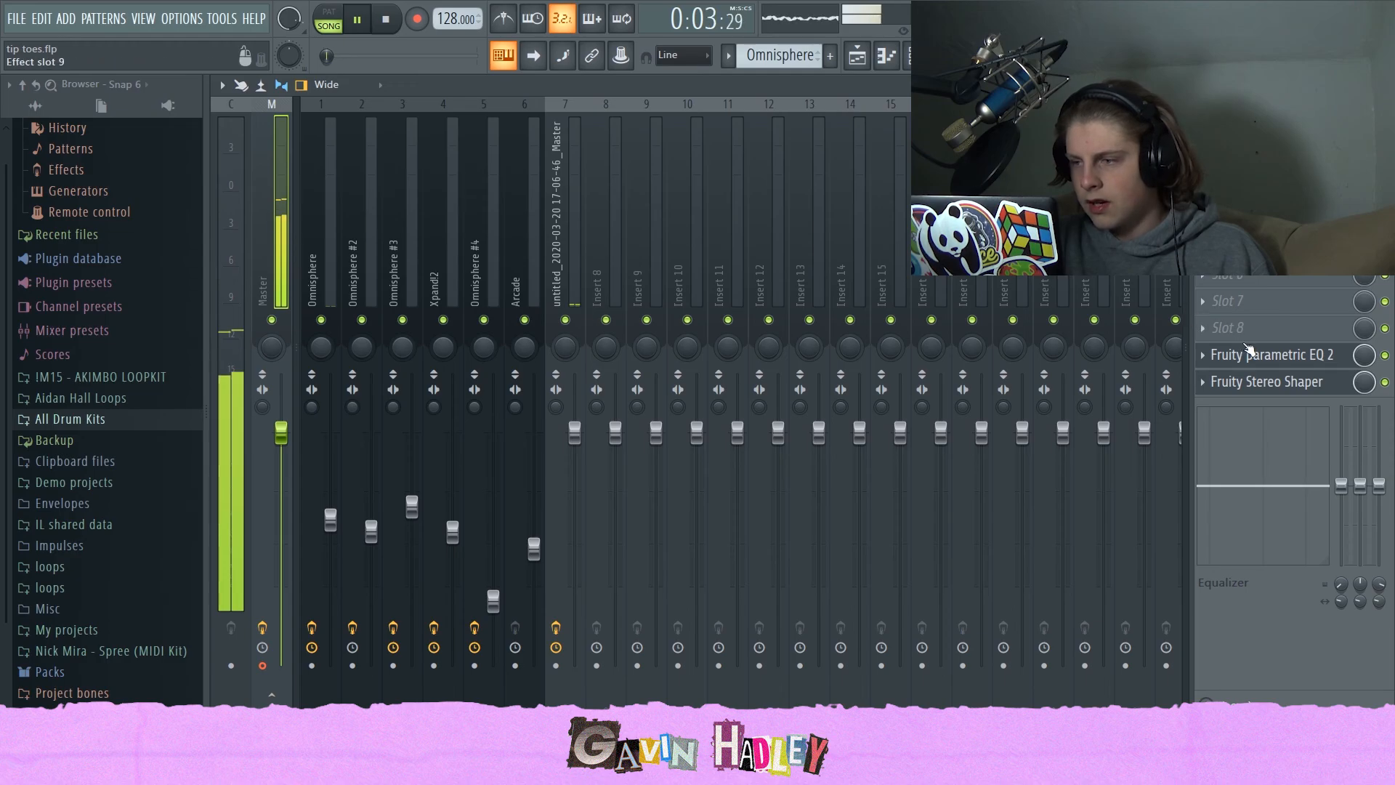
key("space")
left_click(1253, 356)
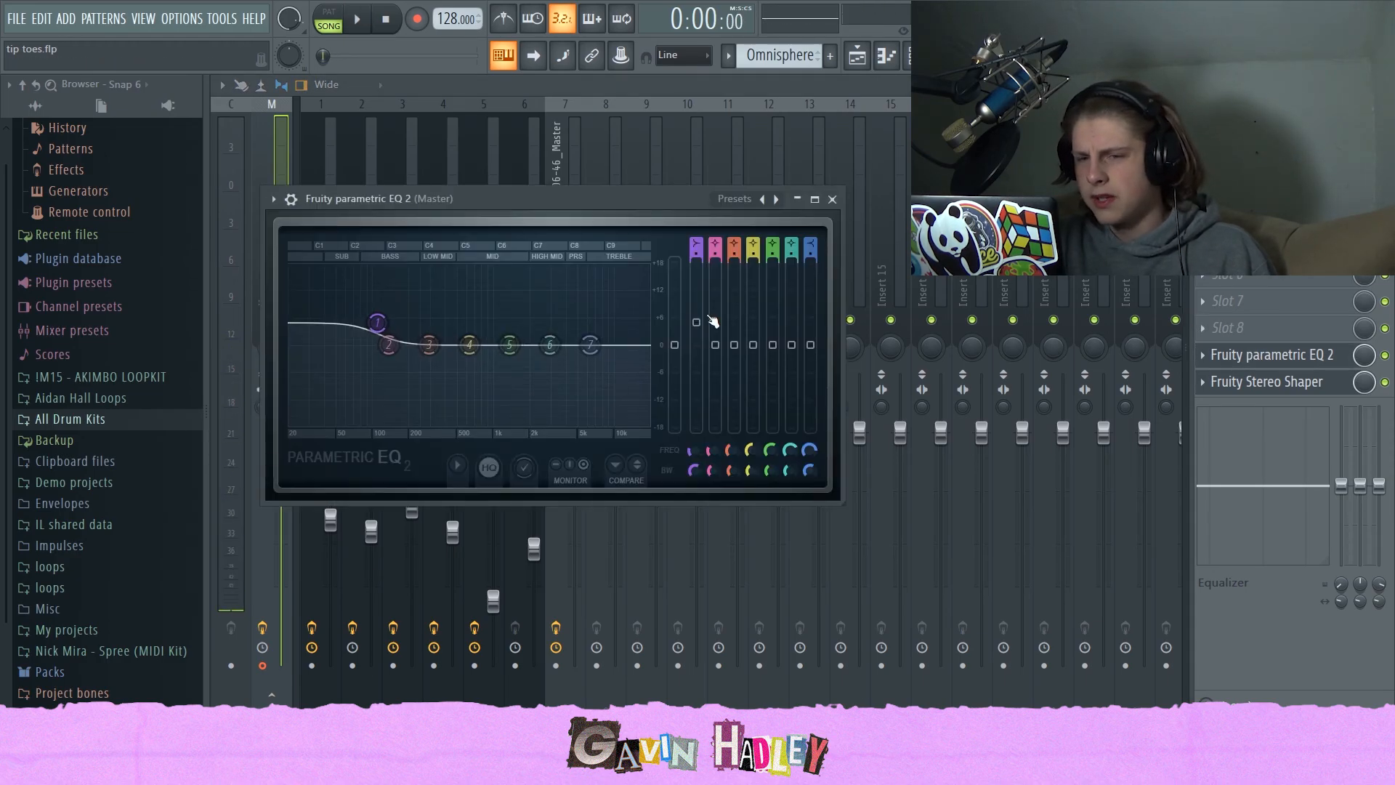
left_click_drag(339, 203, 427, 267)
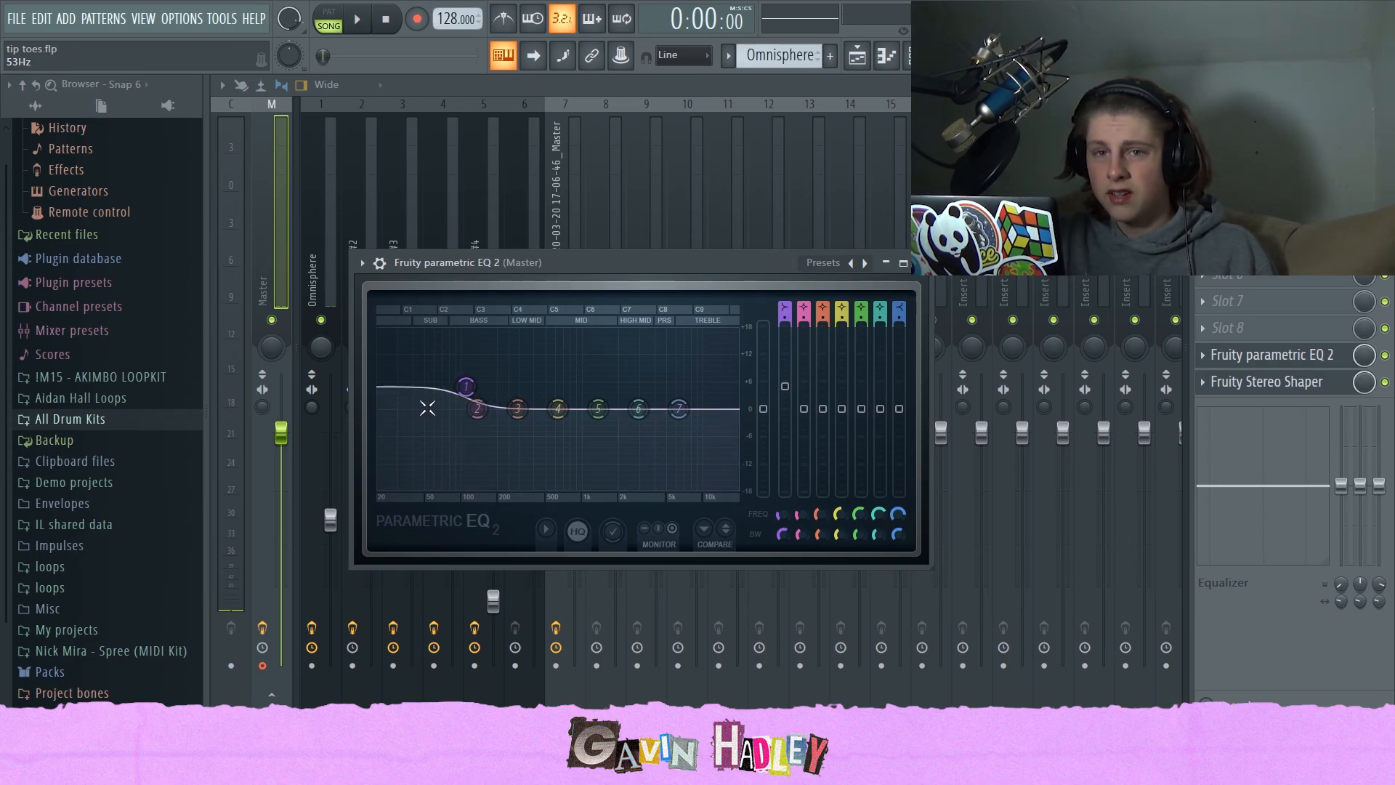
key("F5")
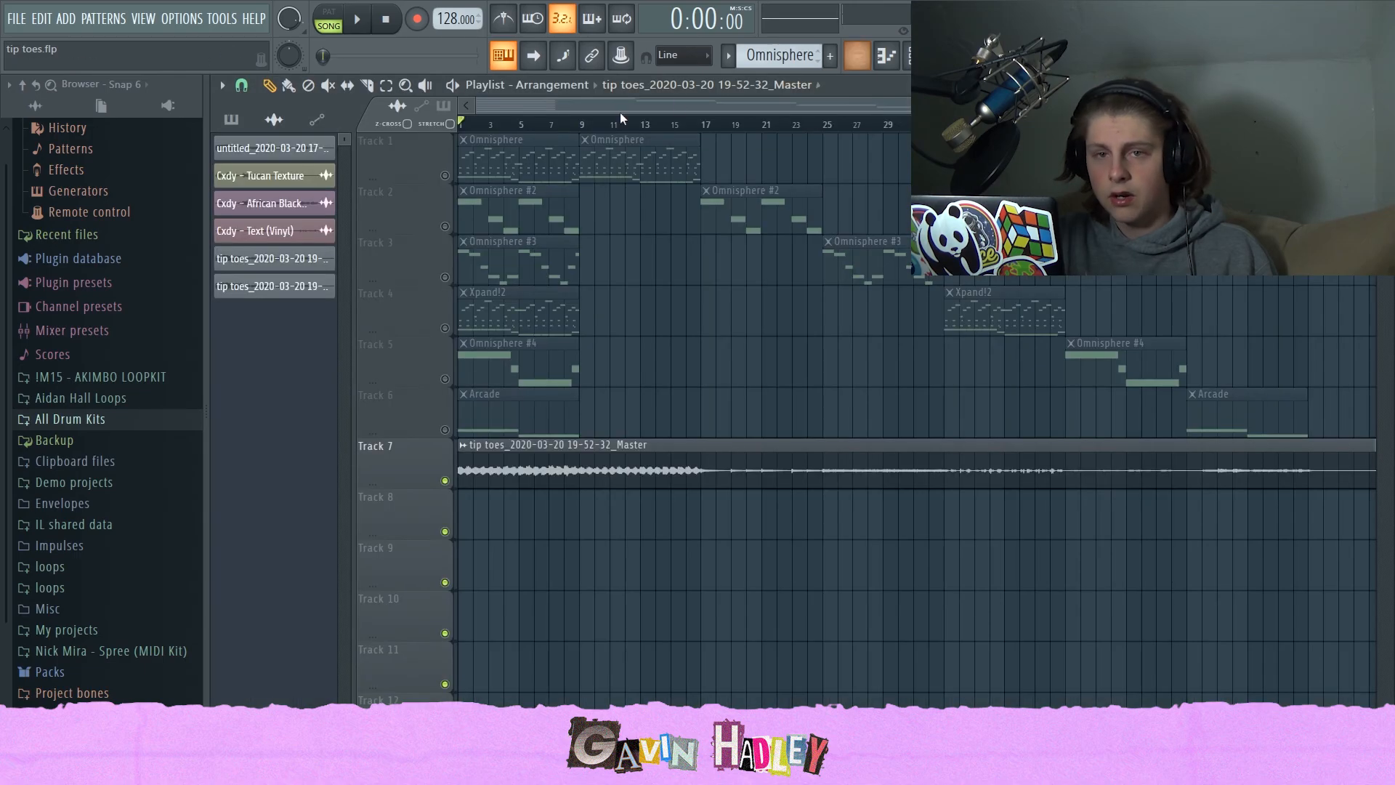
key("space")
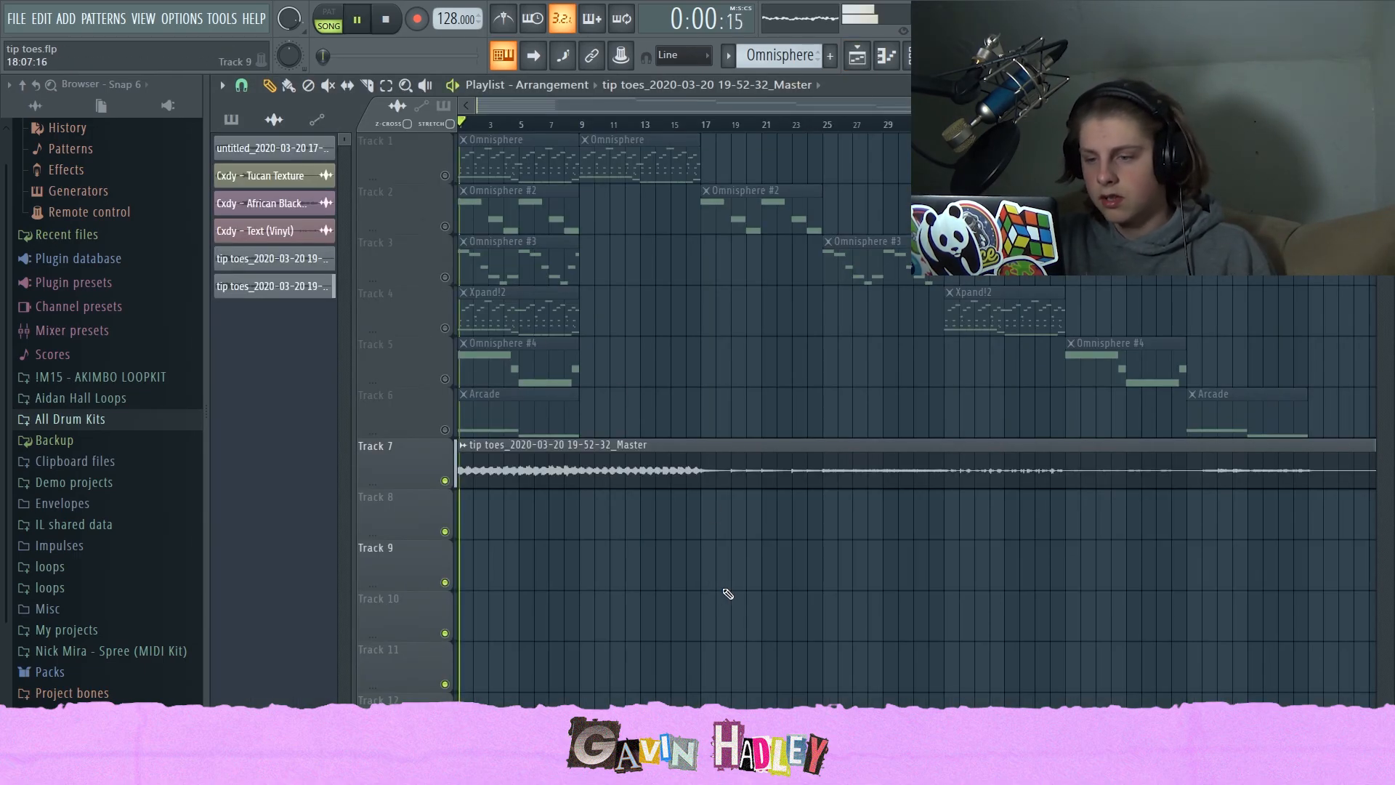